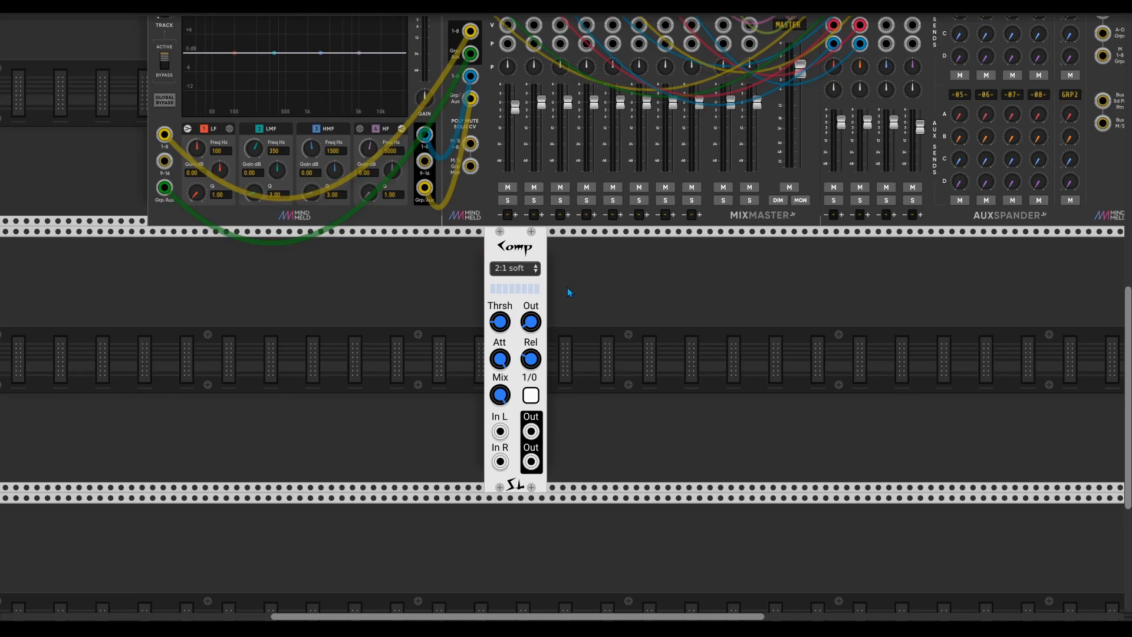
Adjust the threshold, attack and release knobs on the Comp module.
scroll(605, 354, up, 1)
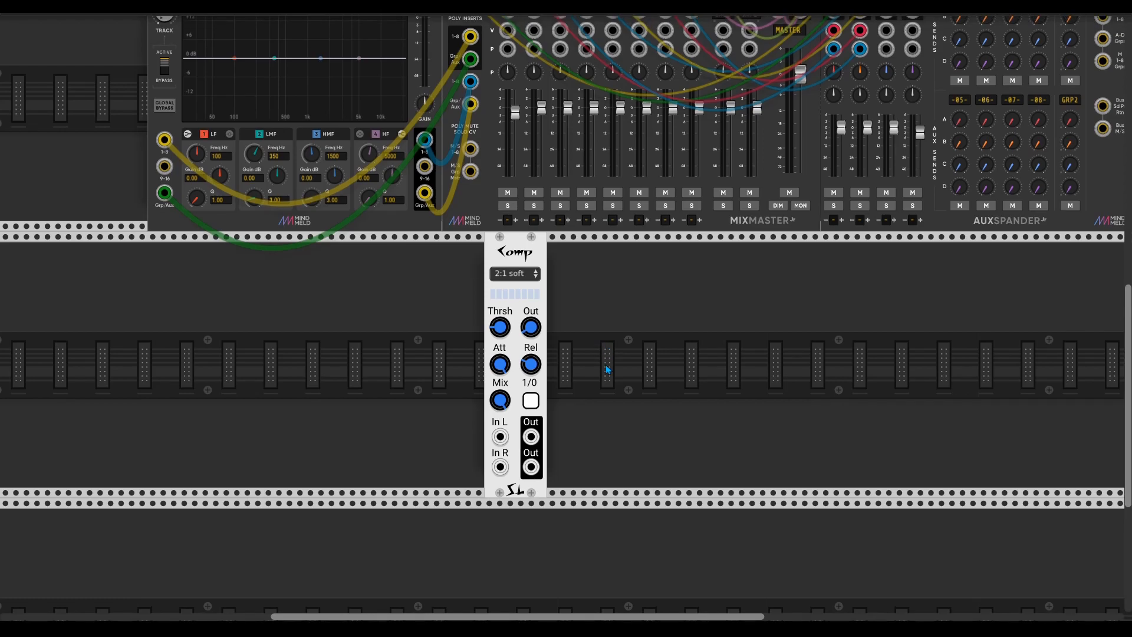
scroll(607, 367, down, 2)
scroll(618, 360, up, 2)
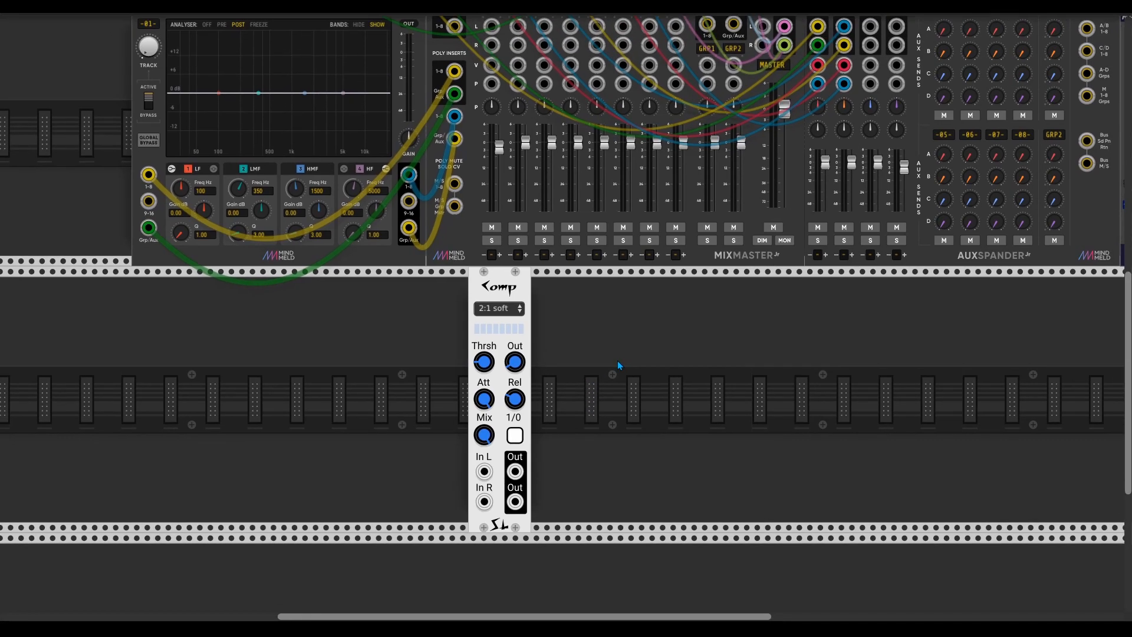
mouse_move(485, 362)
drag(484, 362, 485, 362)
mouse_move(482, 365)
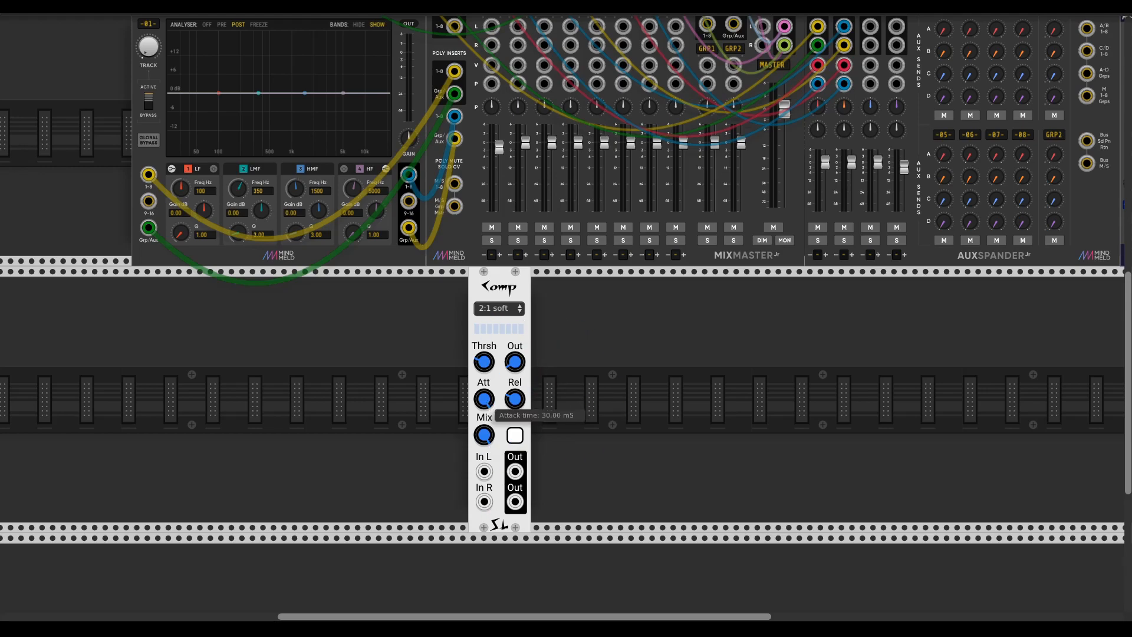
mouse_move(512, 401)
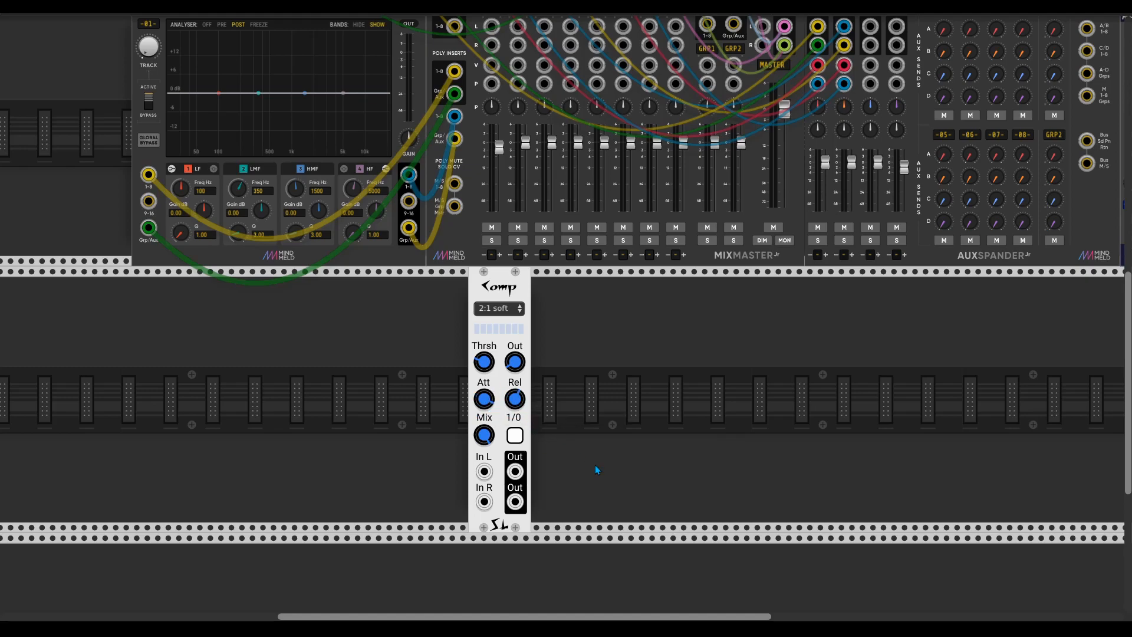
drag(518, 401, 520, 403)
mouse_move(518, 402)
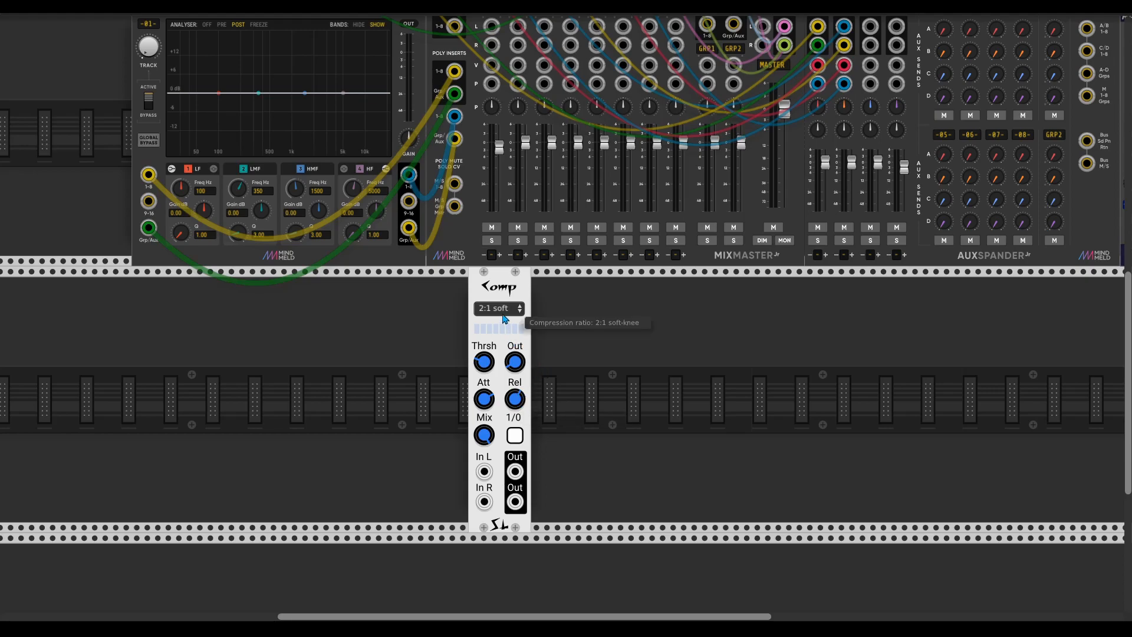
Examine the compression ratio options on the Comp module without changing the 2:1 soft setting.
click(503, 310)
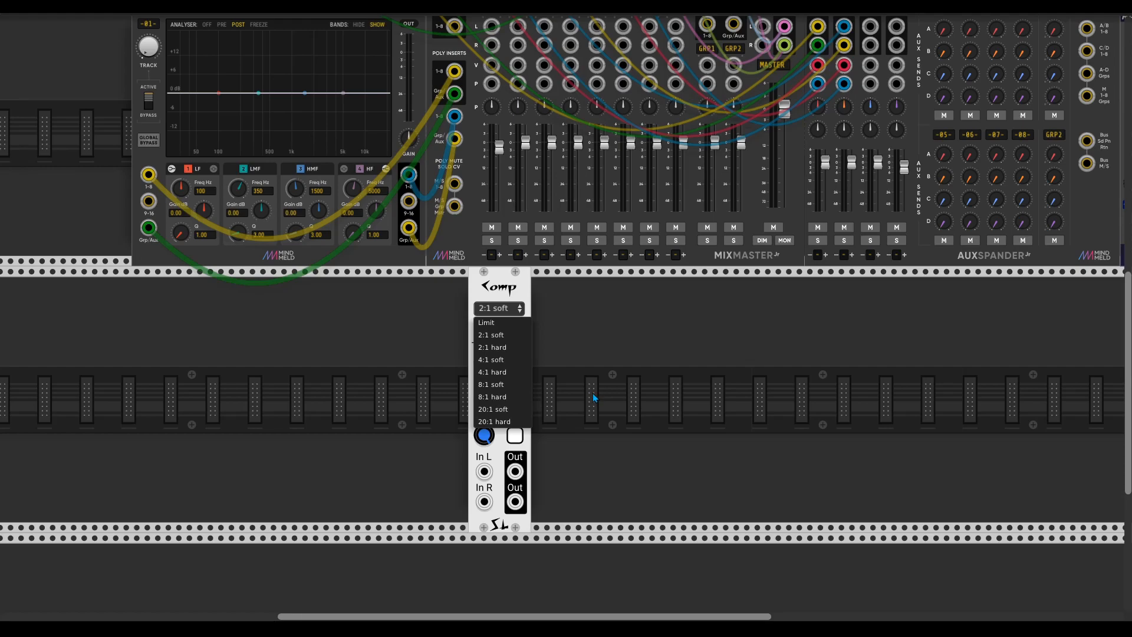
click(572, 355)
click(509, 311)
click(590, 318)
click(504, 314)
click(568, 306)
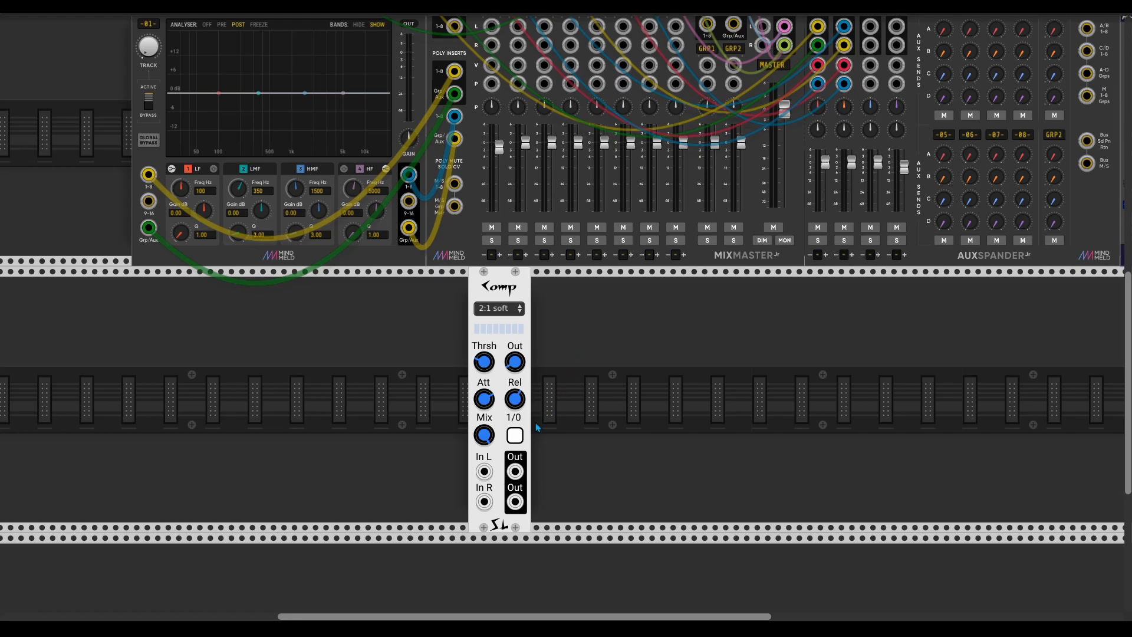
Toggle the Comp module's effect bypass and leave the compressor active.
click(515, 437)
click(515, 436)
click(514, 435)
Adjust the Comp module's output makeup gain and reduce its wet/dry mix slightly.
mouse_move(520, 371)
mouse_move(515, 362)
mouse_down()
mouse_move(515, 333)
mouse_move(518, 378)
mouse_up()
drag(515, 362, 515, 364)
scroll(576, 374, left, 2)
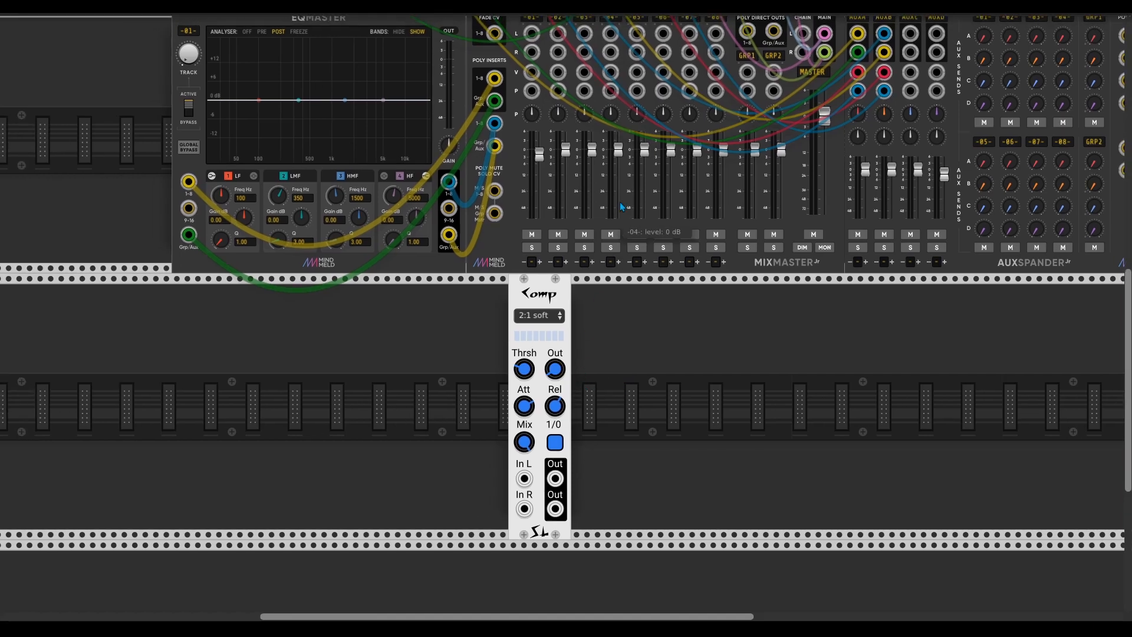
drag(532, 114, 532, 112)
mouse_move(528, 449)
drag(526, 448, 527, 447)
scroll(616, 404, left, 1)
scroll(615, 404, up, 1)
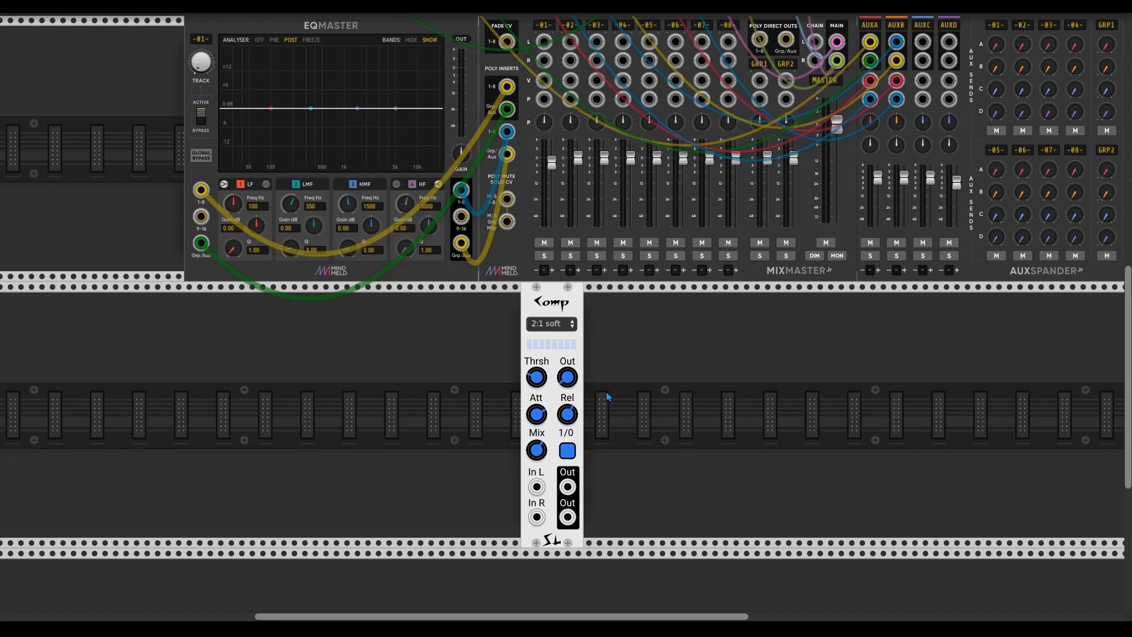
scroll(616, 384, up, 3)
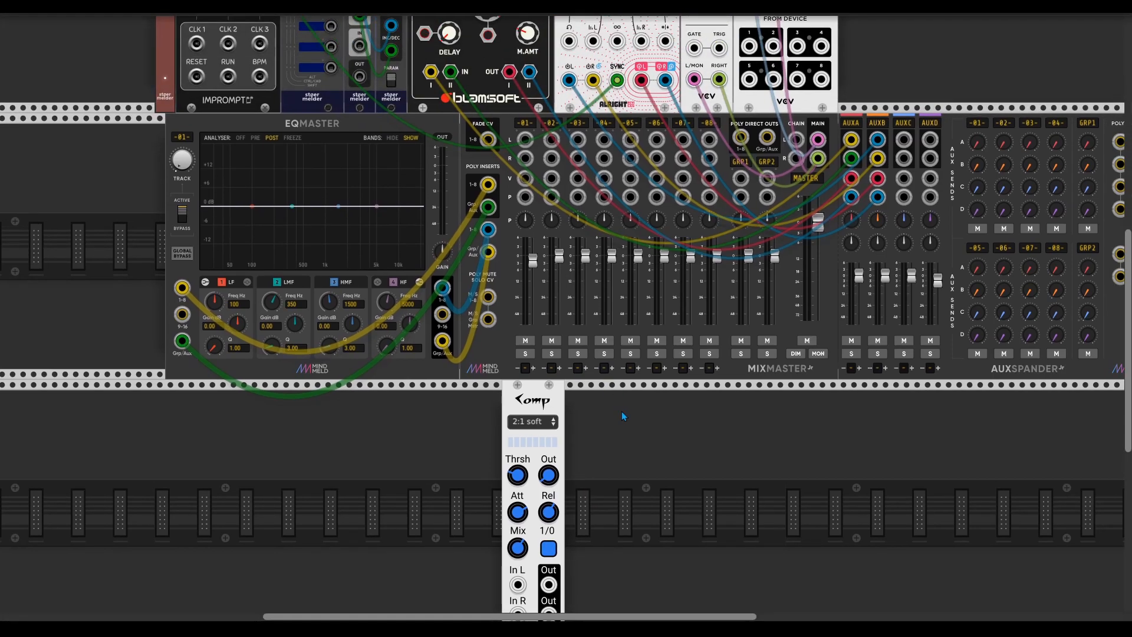
scroll(619, 412, down, 3)
scroll(624, 407, up, 3)
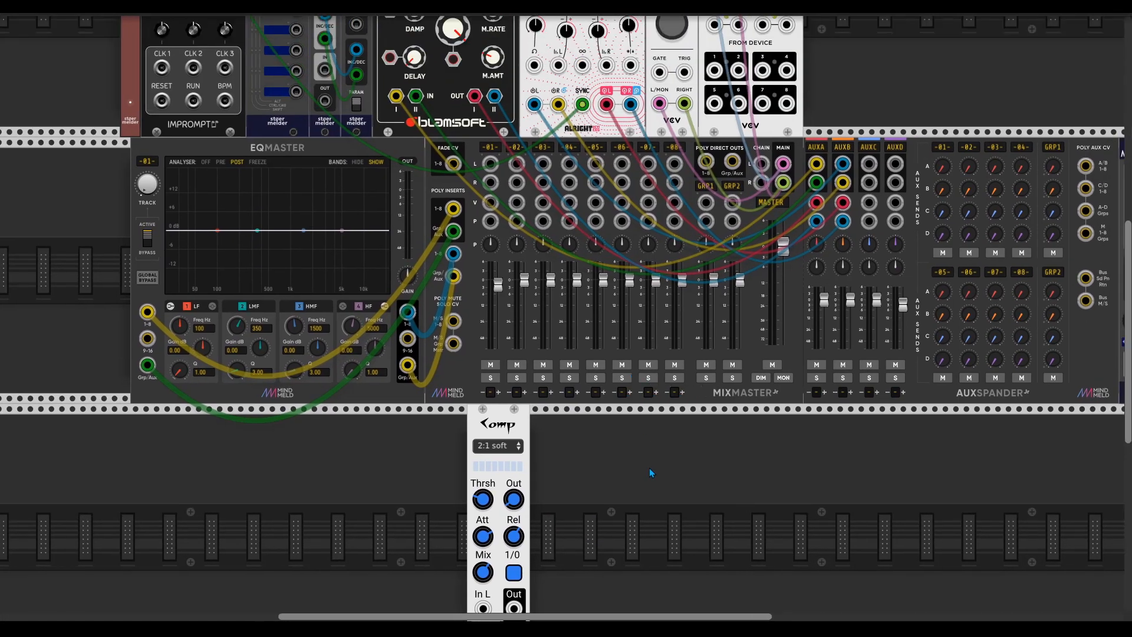
scroll(652, 470, down, 3)
scroll(656, 470, down, 3)
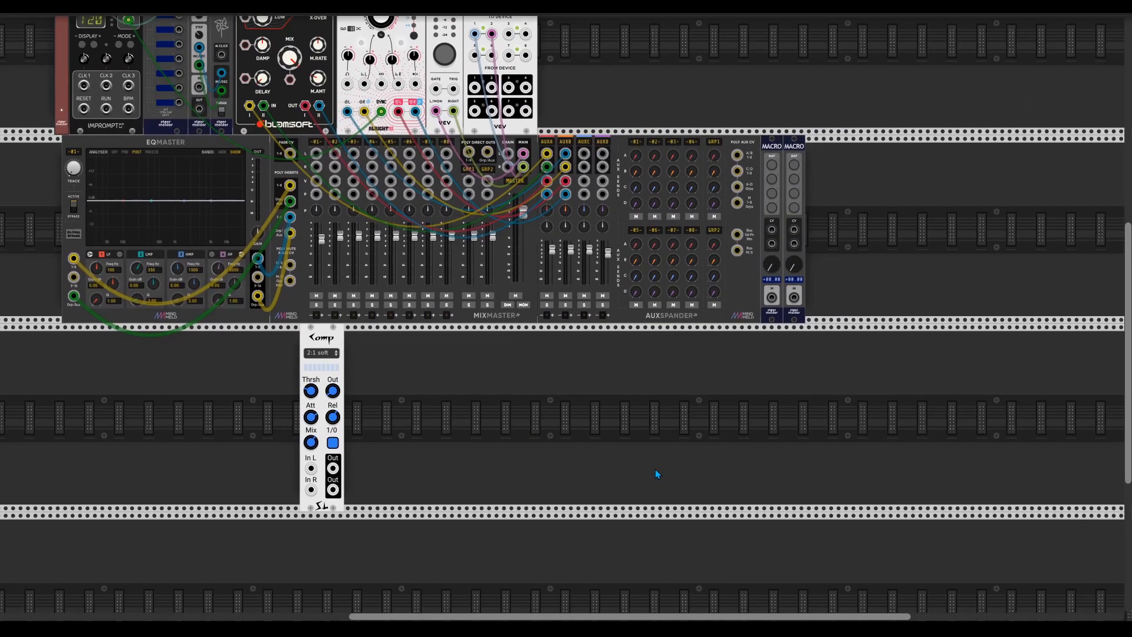
scroll(627, 452, left, 2)
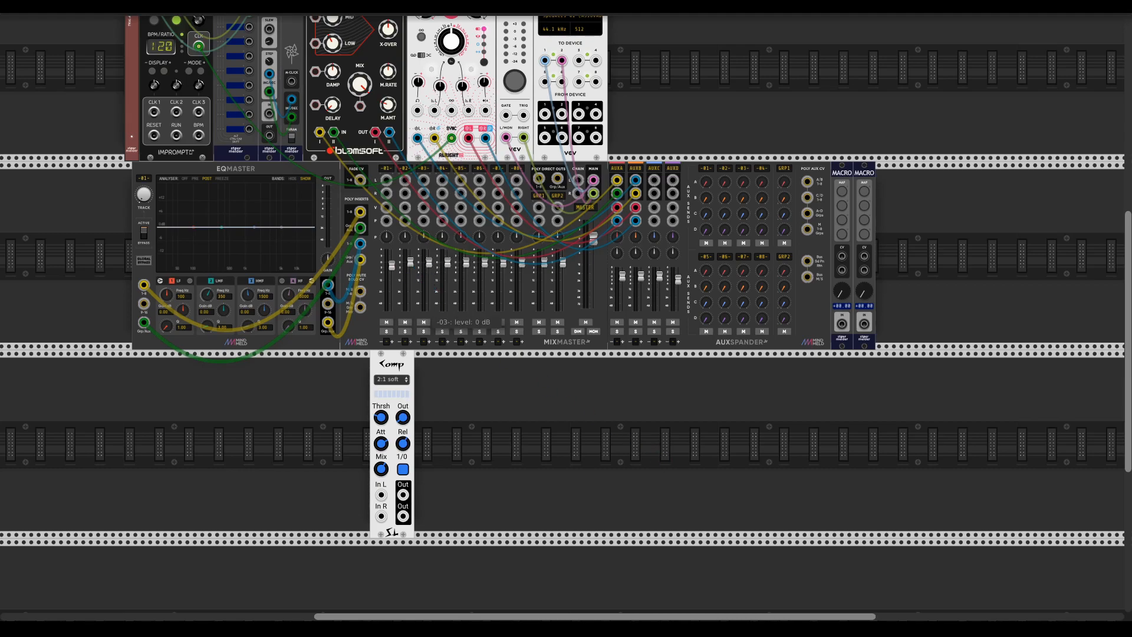
scroll(638, 402, left, 2)
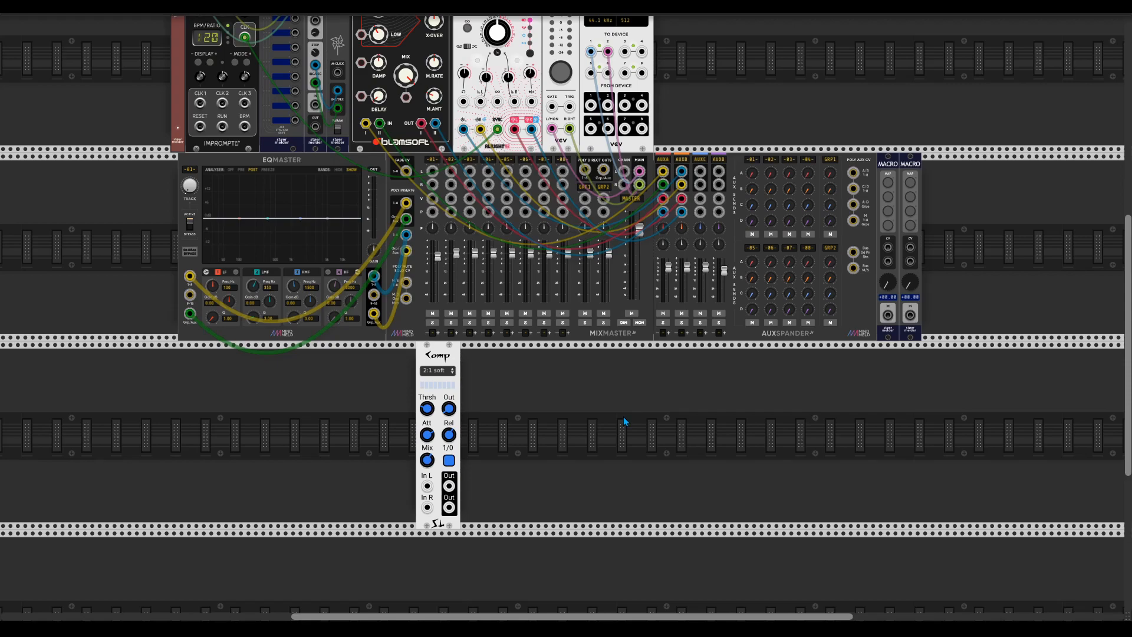
scroll(631, 416, left, 1)
scroll(635, 415, left, 1)
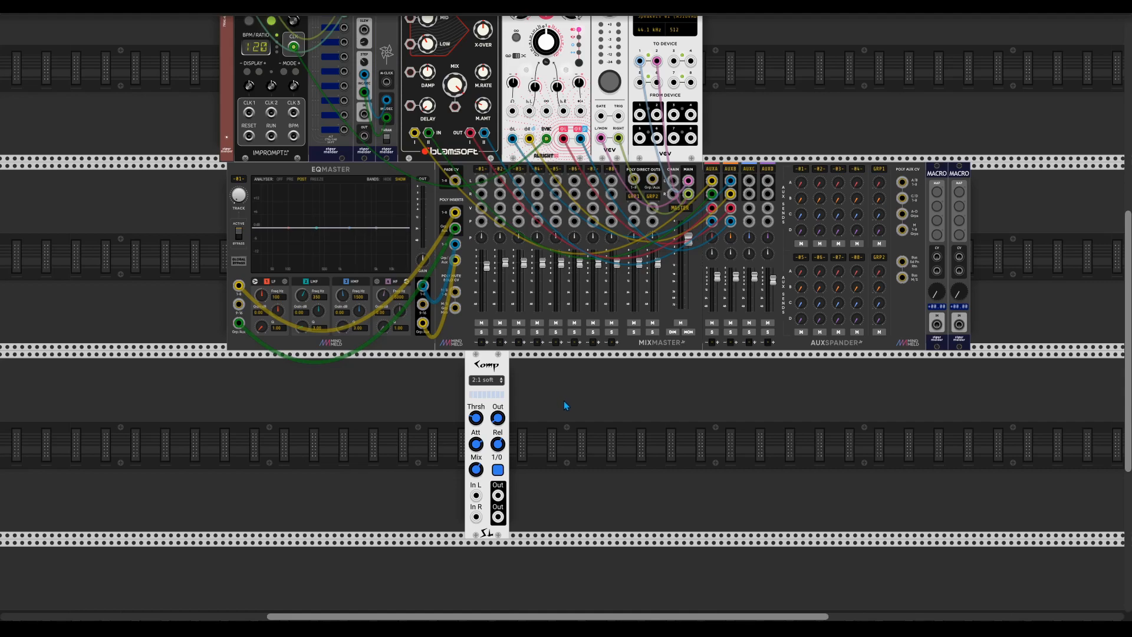
scroll(562, 397, left, 3)
scroll(561, 397, down, 1)
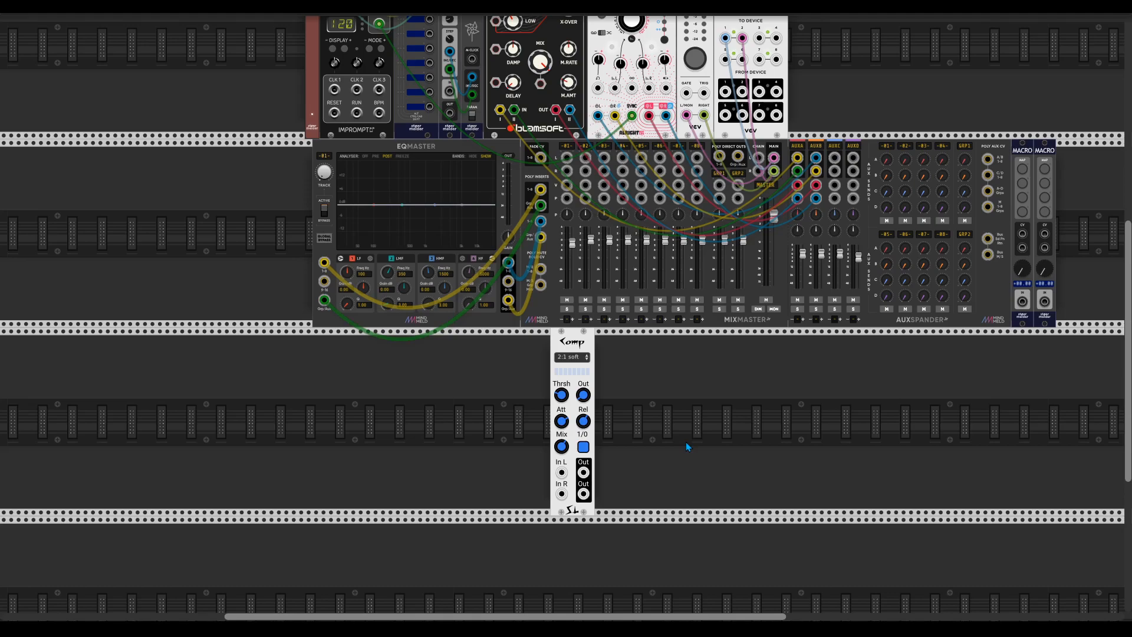
Add the Palette module directly beside Comp and move the CLKD clock down next to it.
right_click(422, 430)
drag(269, 217, 523, 449)
scroll(436, 381, up, 2)
drag(354, 177, 377, 549)
click(514, 435)
click(514, 435)
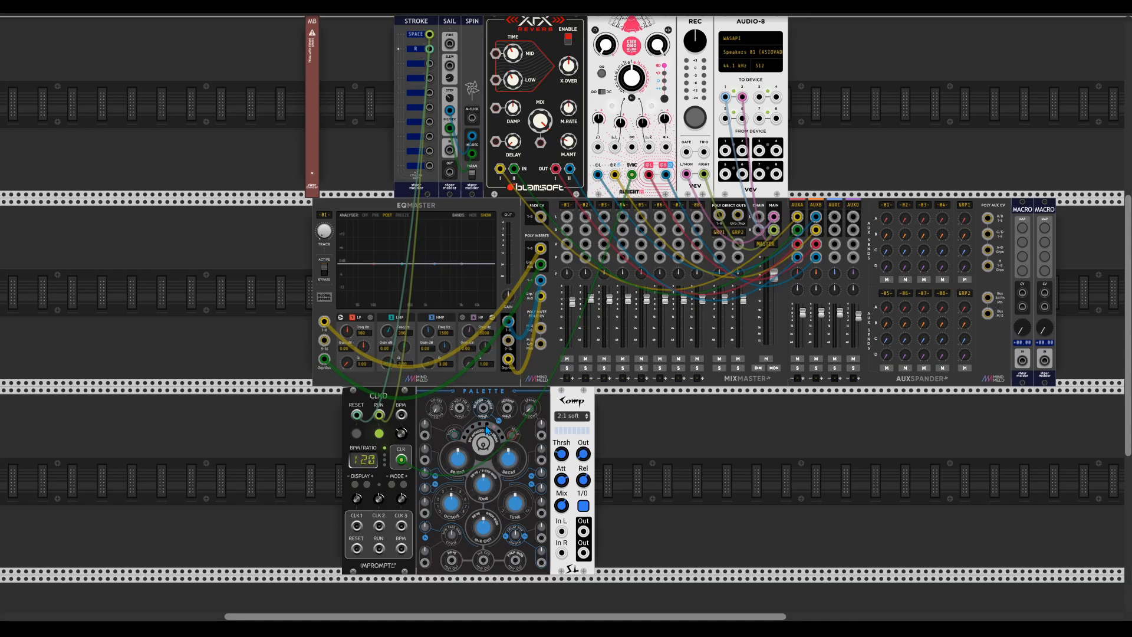
Patch CLKD's CLK 1 output to Palette's trigger input, and move the MB module up against STROKE.
drag(483, 408, 358, 527)
scroll(667, 458, left, 2)
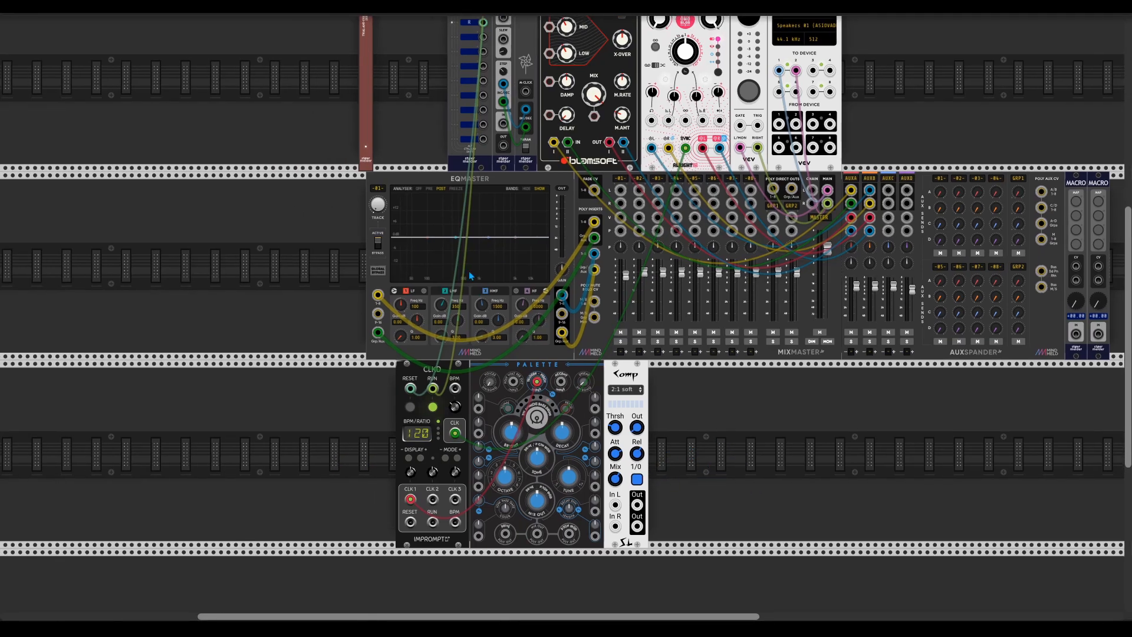
drag(368, 129, 447, 130)
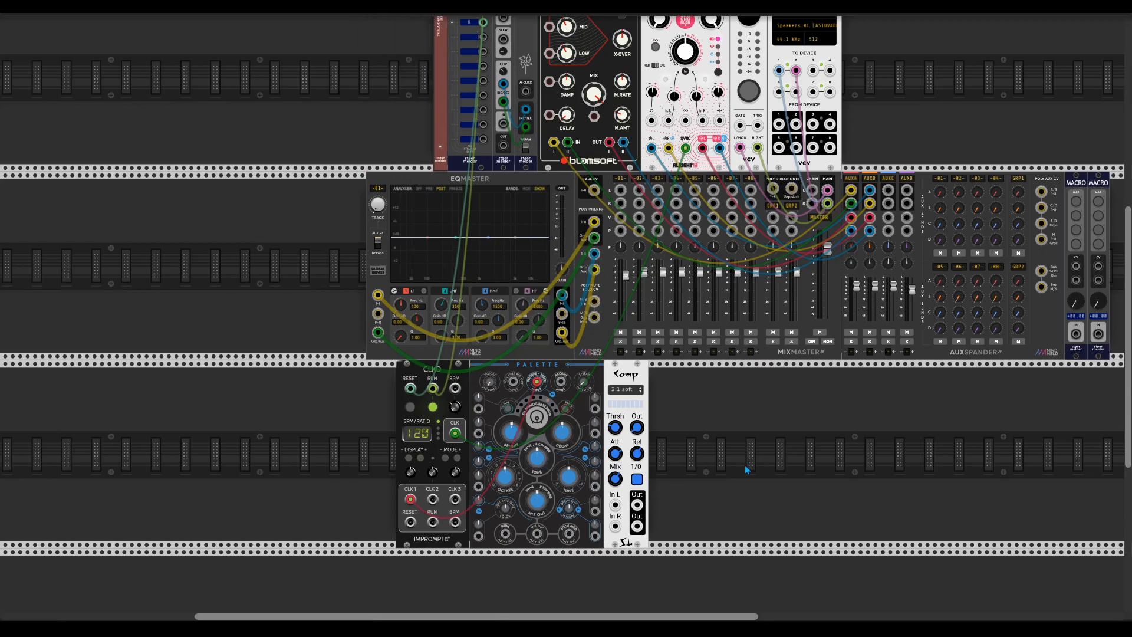
Patch Palette's mix output into Comp's In L, and Comp's first output into the left input of MixMaster channel 1.
scroll(745, 466, up, 2)
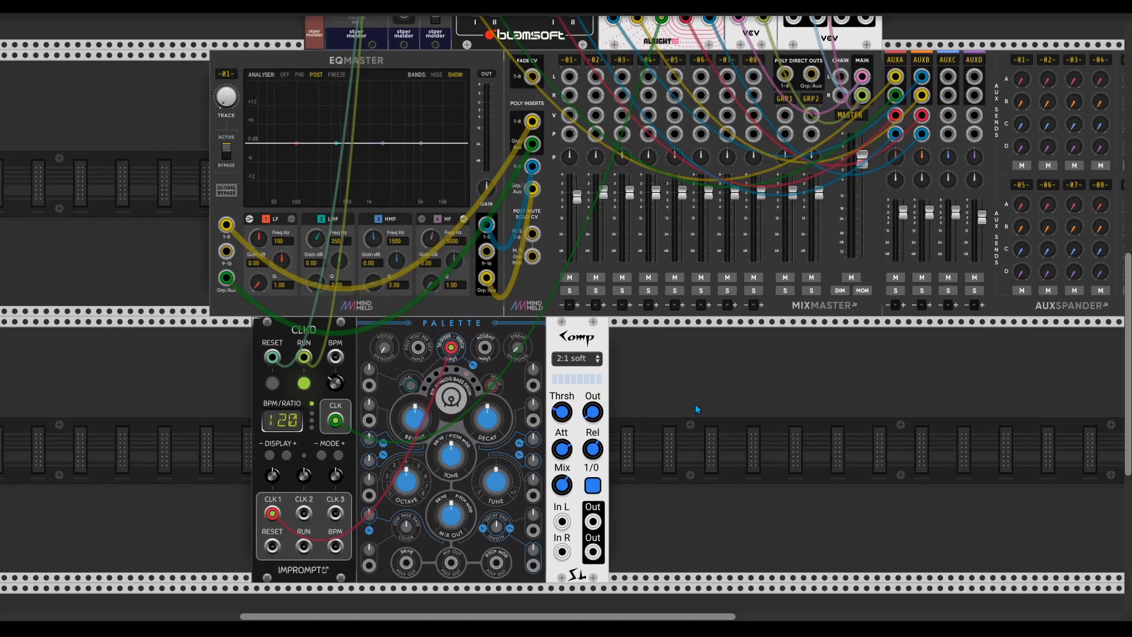
scroll(696, 406, up, 2)
drag(699, 408, 709, 400)
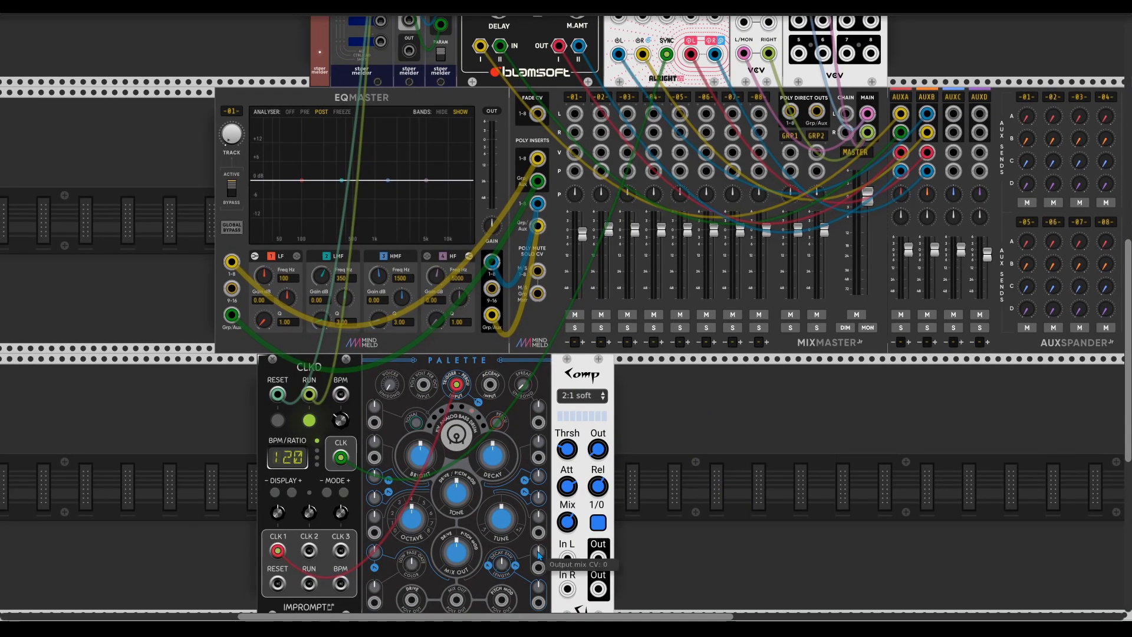
drag(457, 600, 578, 140)
scroll(611, 188, up, 5)
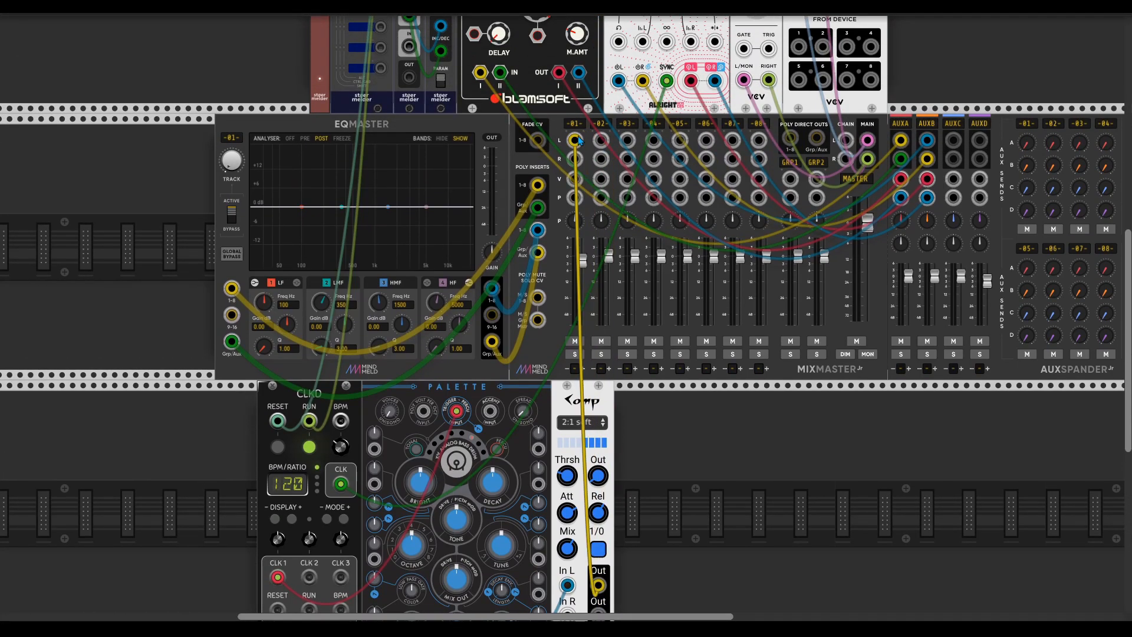
scroll(600, 404, down, 2)
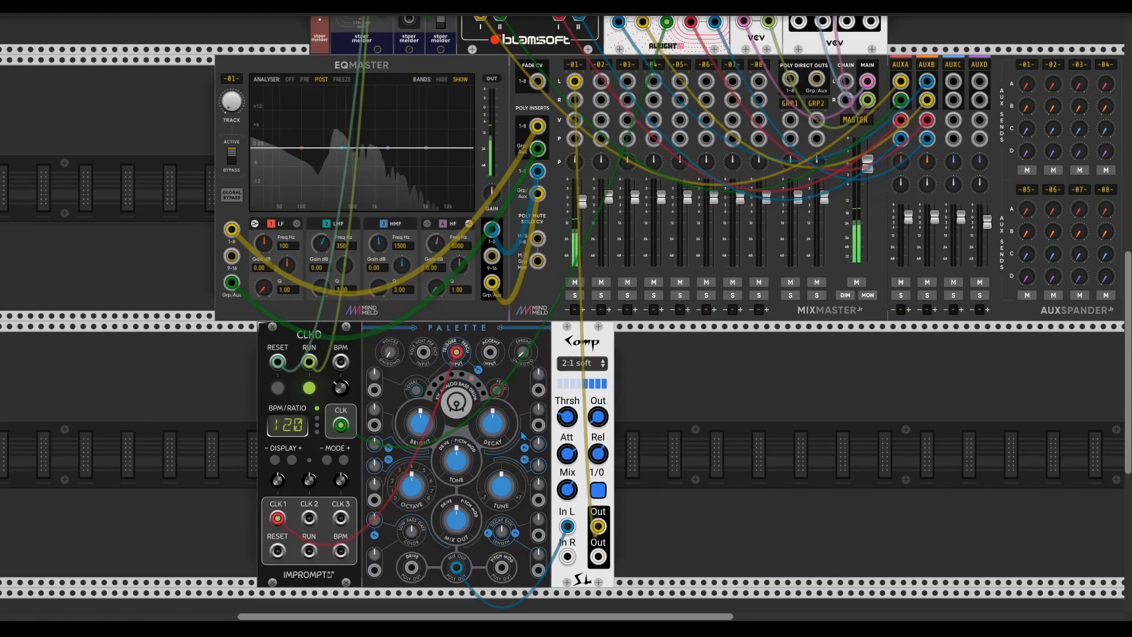
Mute channel 1 on MixMaster and unmute it again.
click(577, 284)
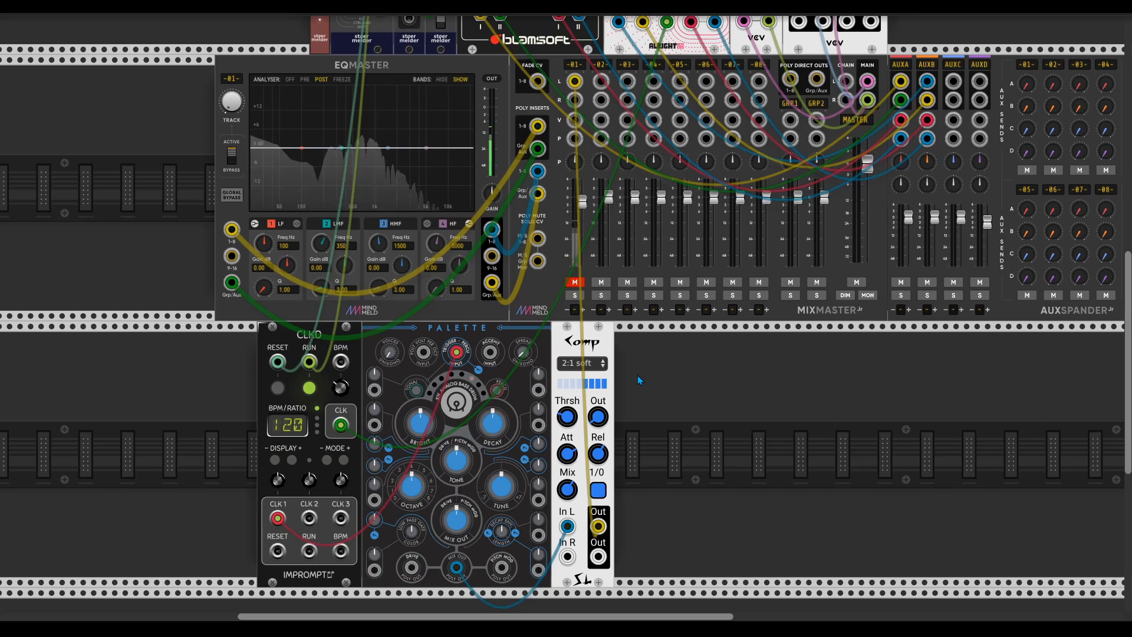
click(576, 283)
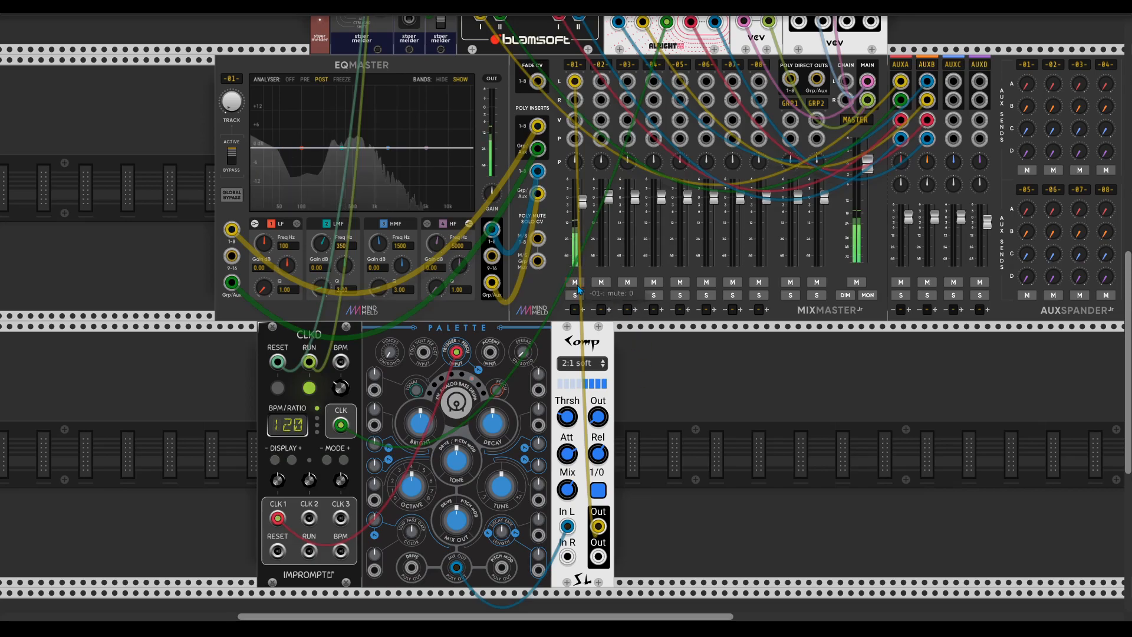
Bypass Comp and shape Palette's drum sound by lowering the octave and adjusting decay, tone and brightness.
scroll(674, 424, left, 1)
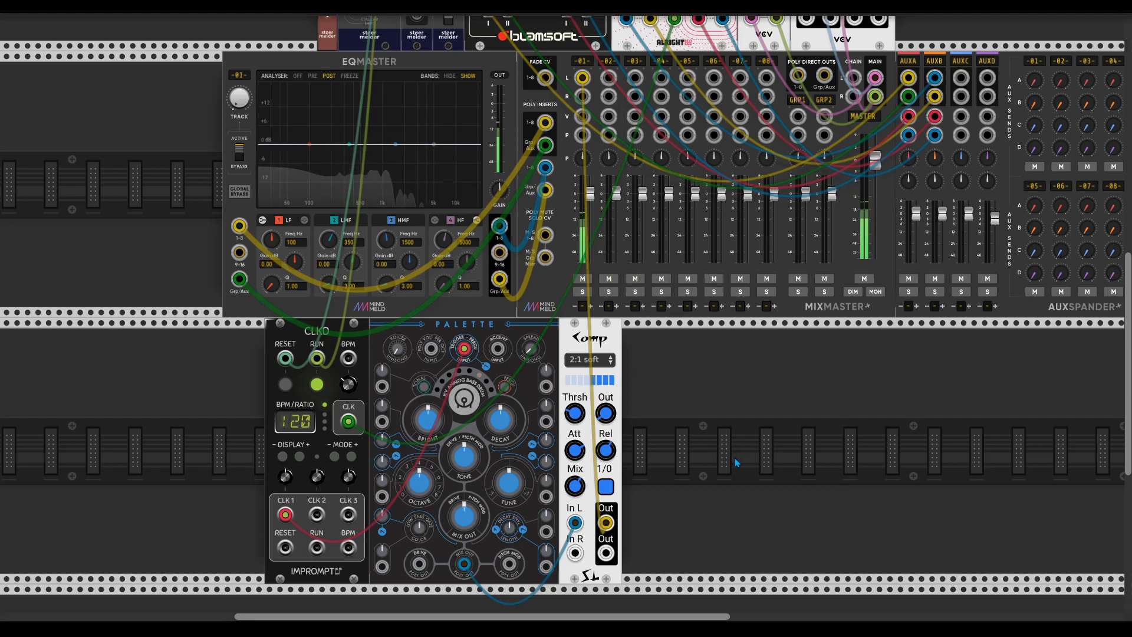
drag(420, 483, 419, 497)
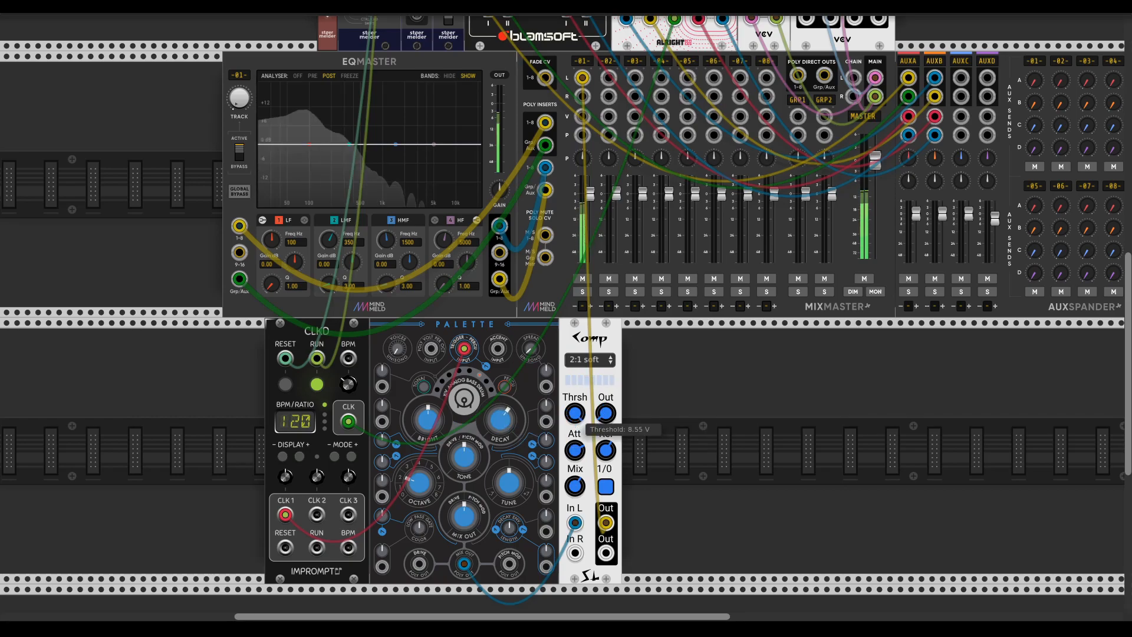
click(605, 486)
drag(499, 422, 497, 424)
drag(459, 460, 459, 456)
drag(495, 421, 436, 426)
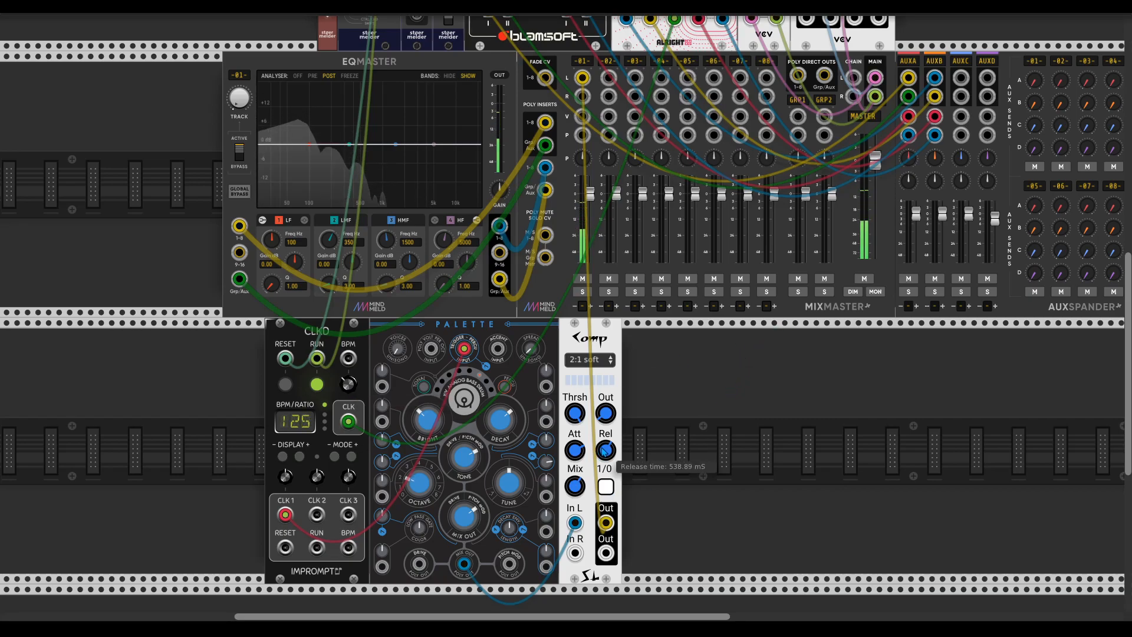
Adjust Comp's release, lower its threshold and take the compressor out of bypass.
drag(606, 450, 670, 420)
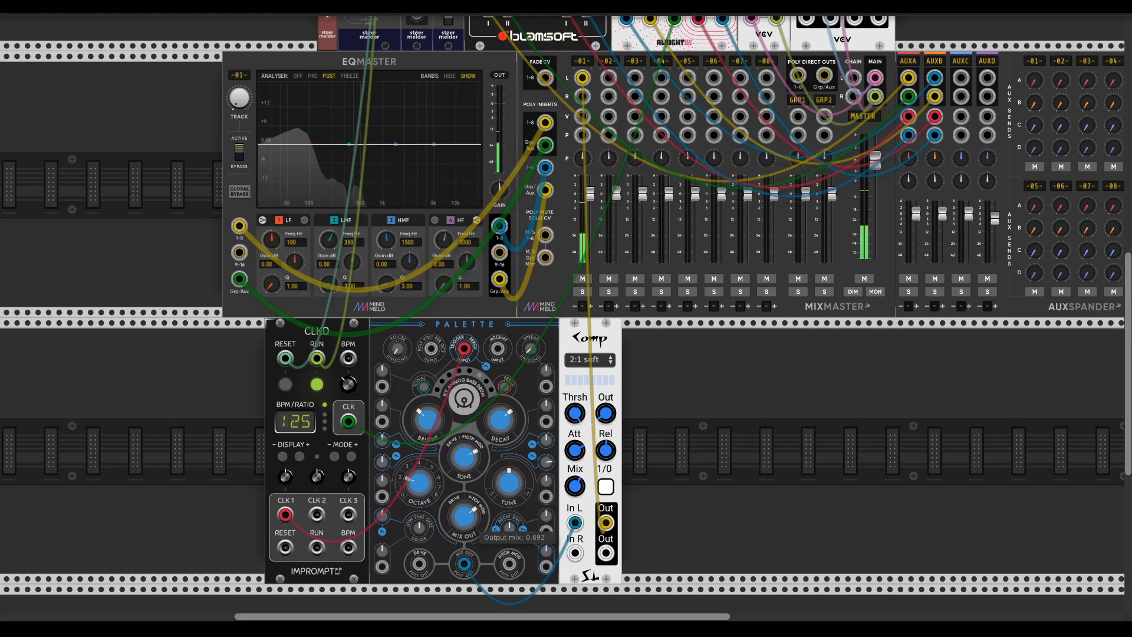
drag(575, 412, 575, 439)
click(605, 487)
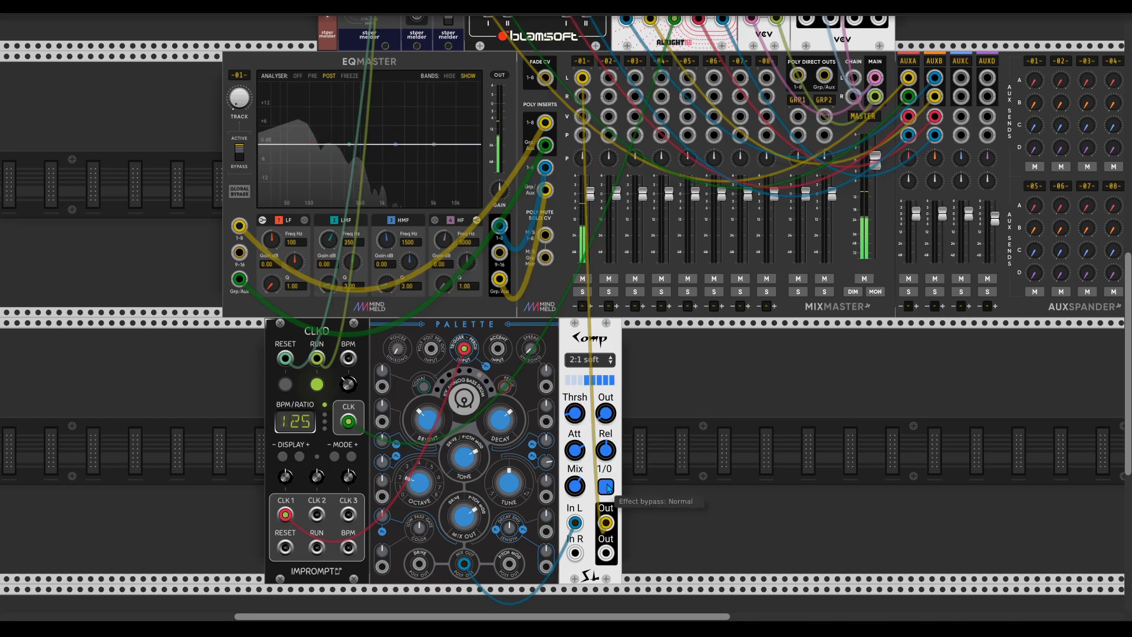
drag(575, 413, 575, 430)
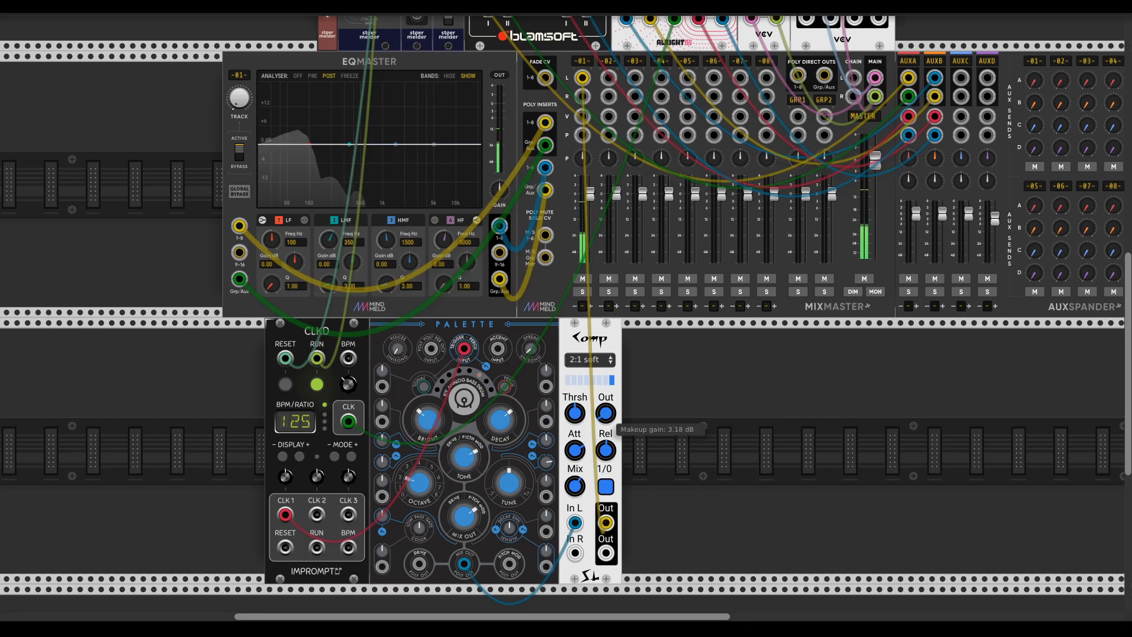
Switch Comp's bypass on and off twice to compare the dry and compressed drum sound.
click(607, 490)
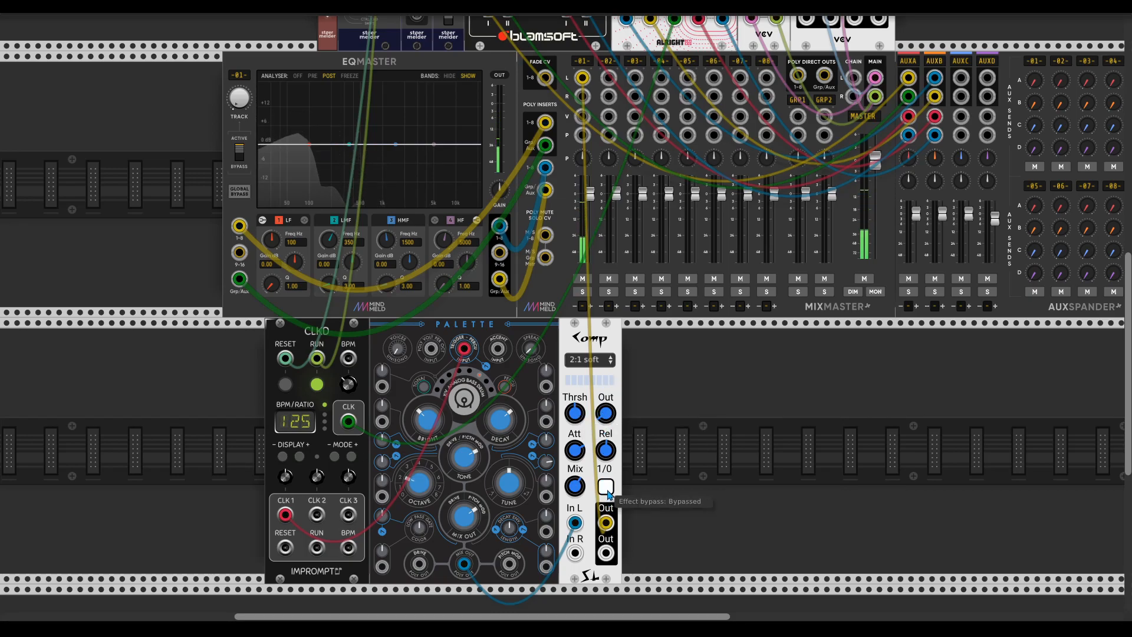
click(607, 487)
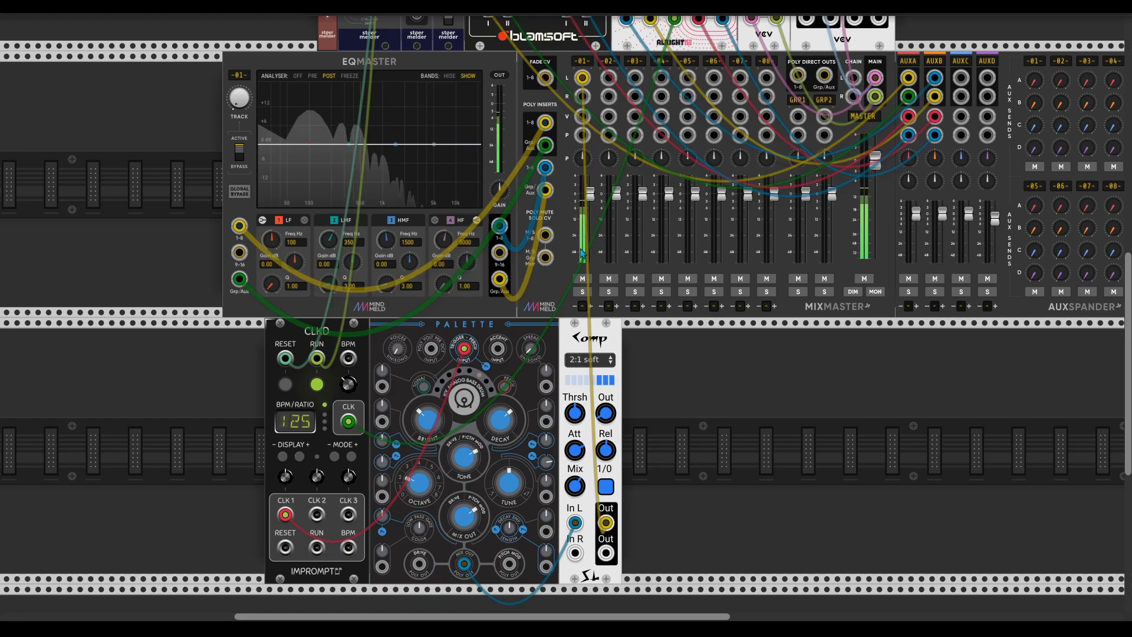
click(607, 487)
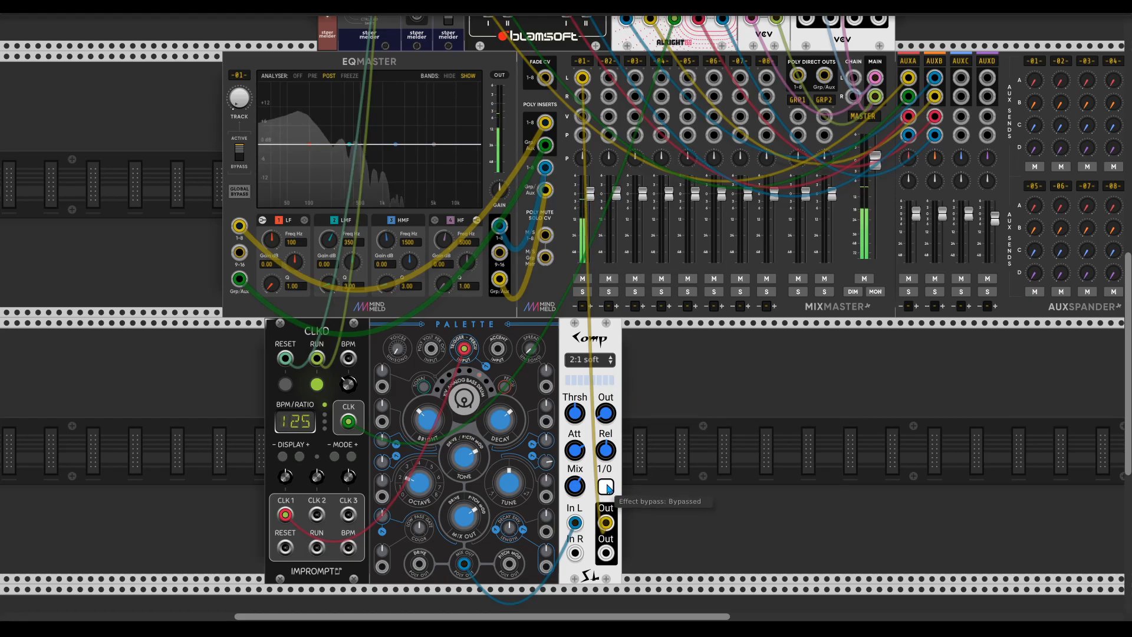
click(607, 488)
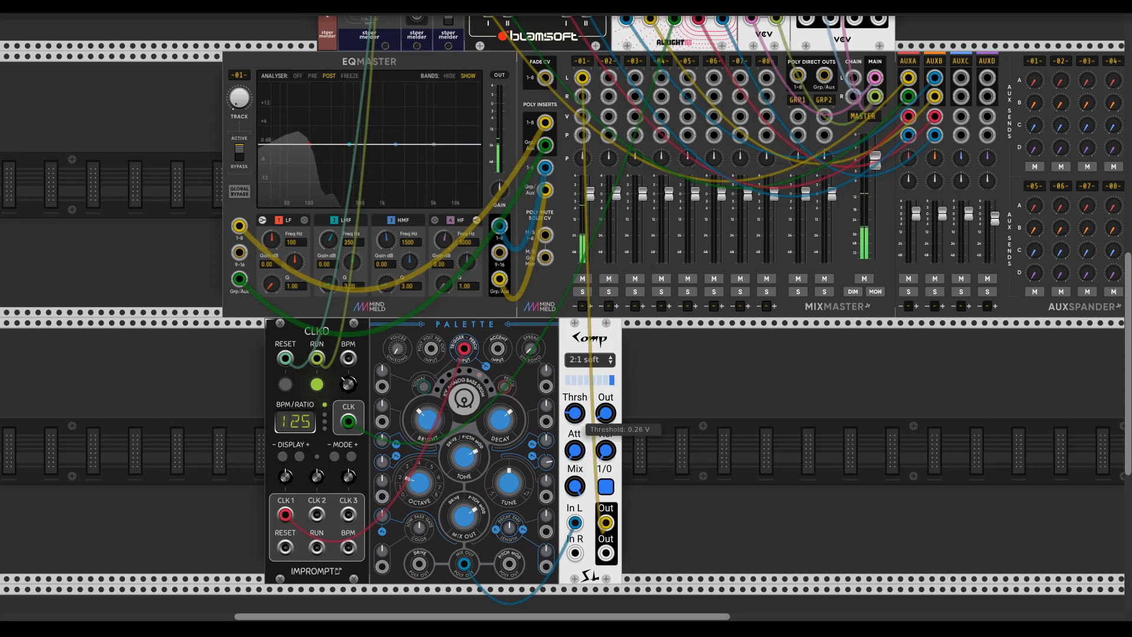
Set Comp's ratio to 4:1 hard and readjust its threshold.
click(590, 360)
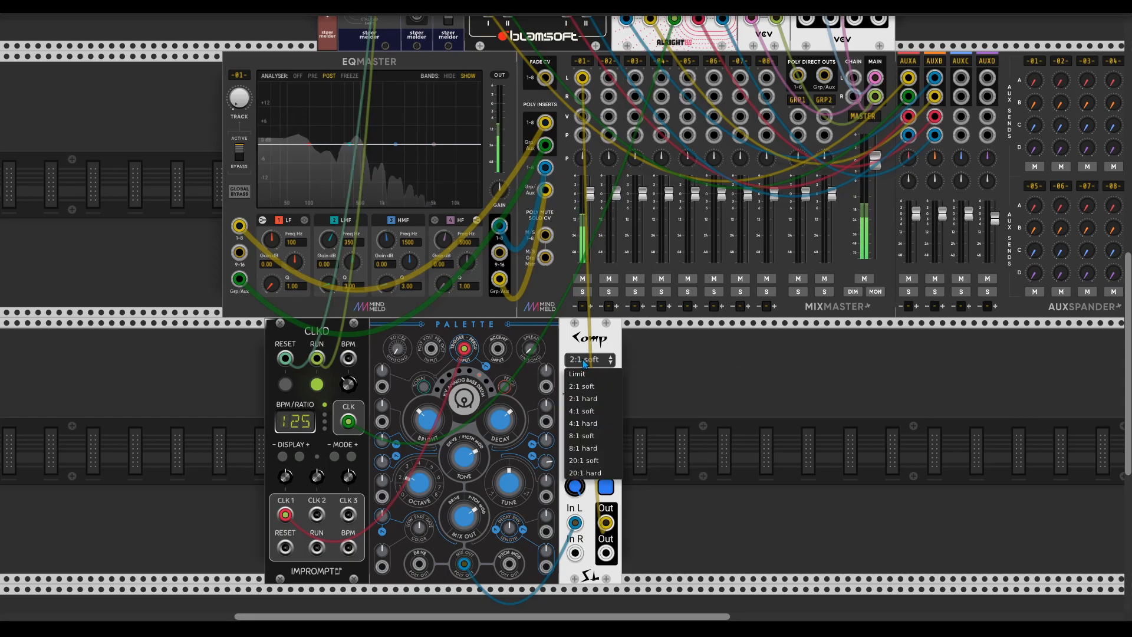
click(595, 425)
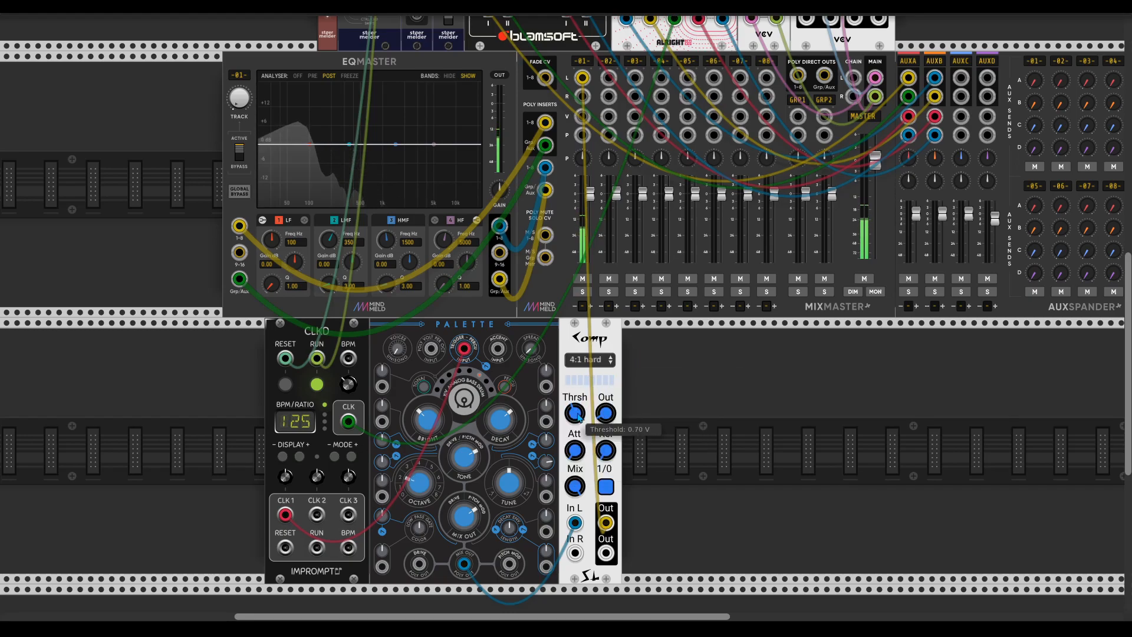
drag(577, 417, 574, 412)
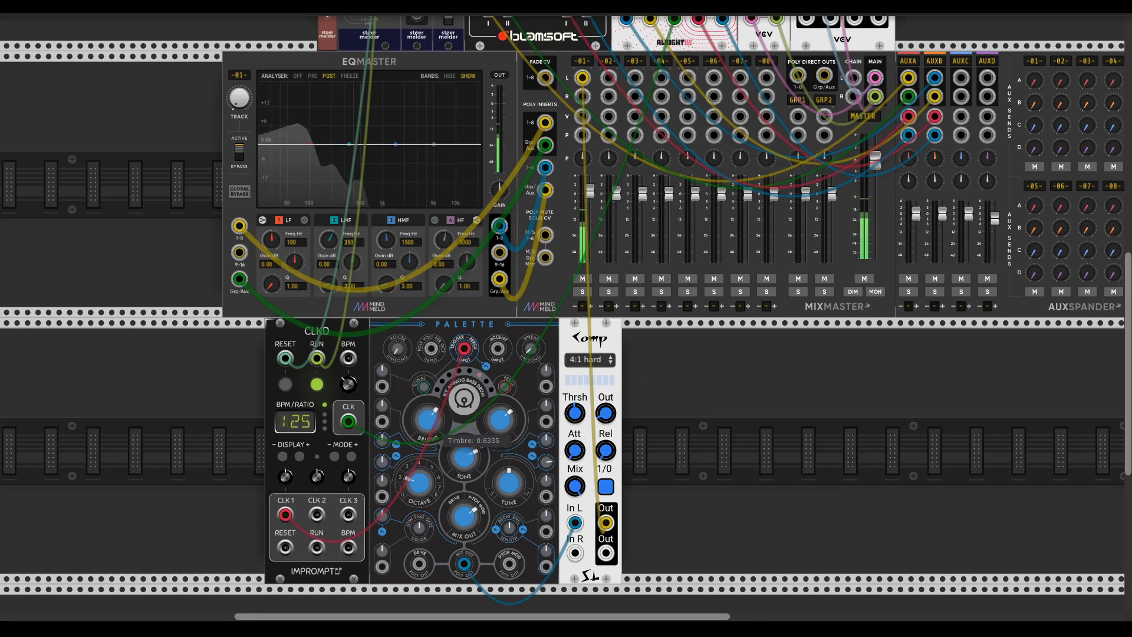
Switch Comp's bypass on and off several times to compare the dry drum sound with the 4:1 hard compression.
click(611, 490)
click(610, 490)
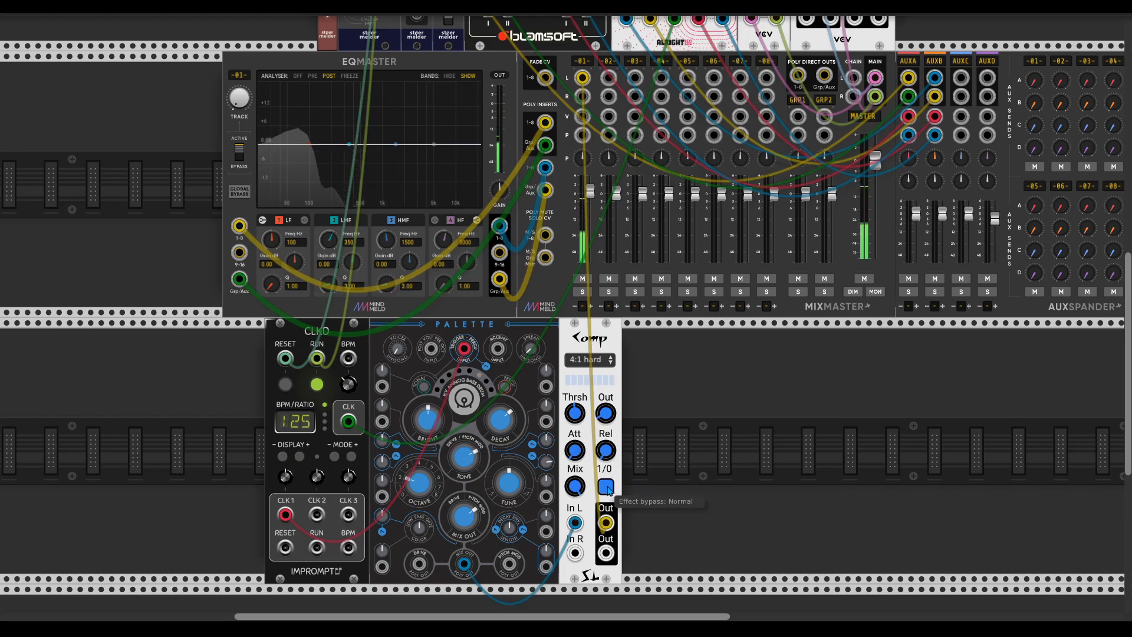
mouse_move(611, 423)
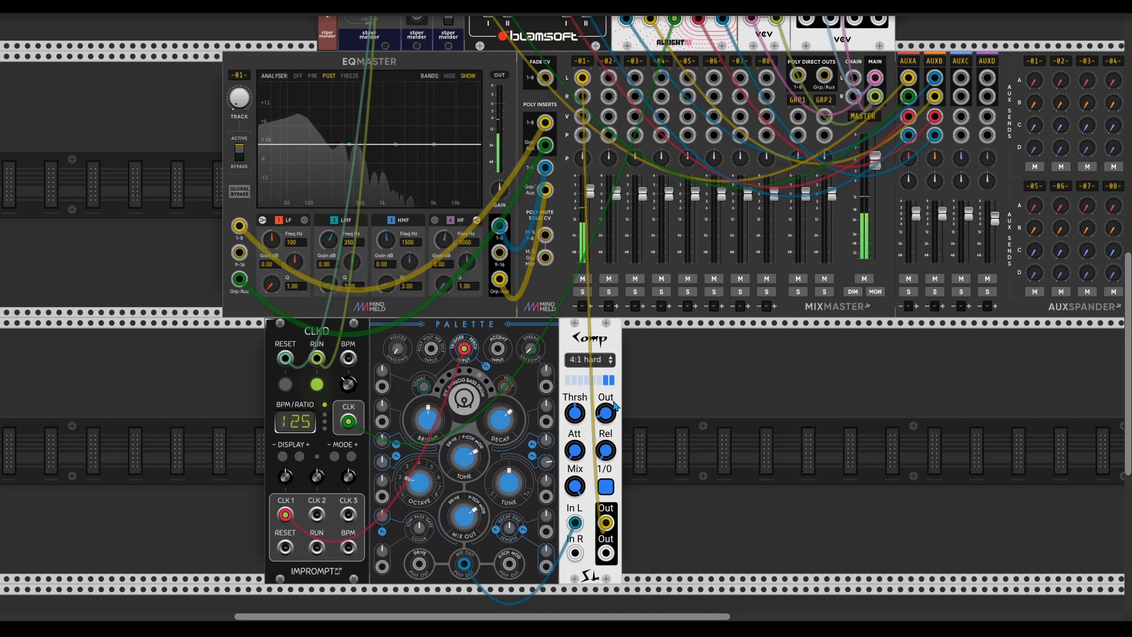
click(608, 488)
click(607, 488)
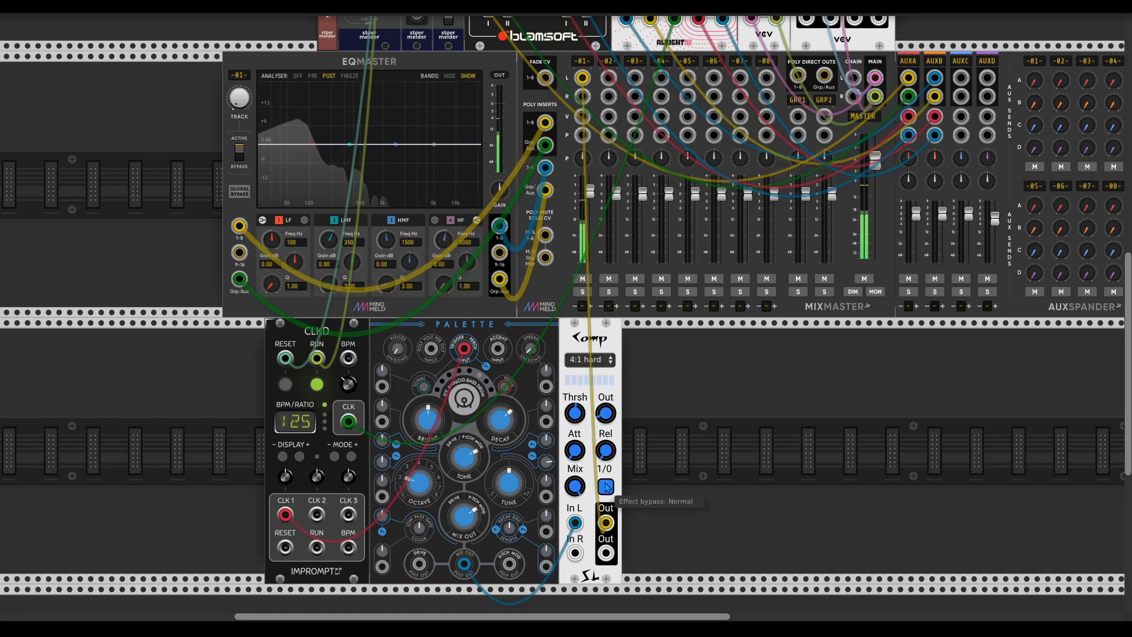
click(608, 487)
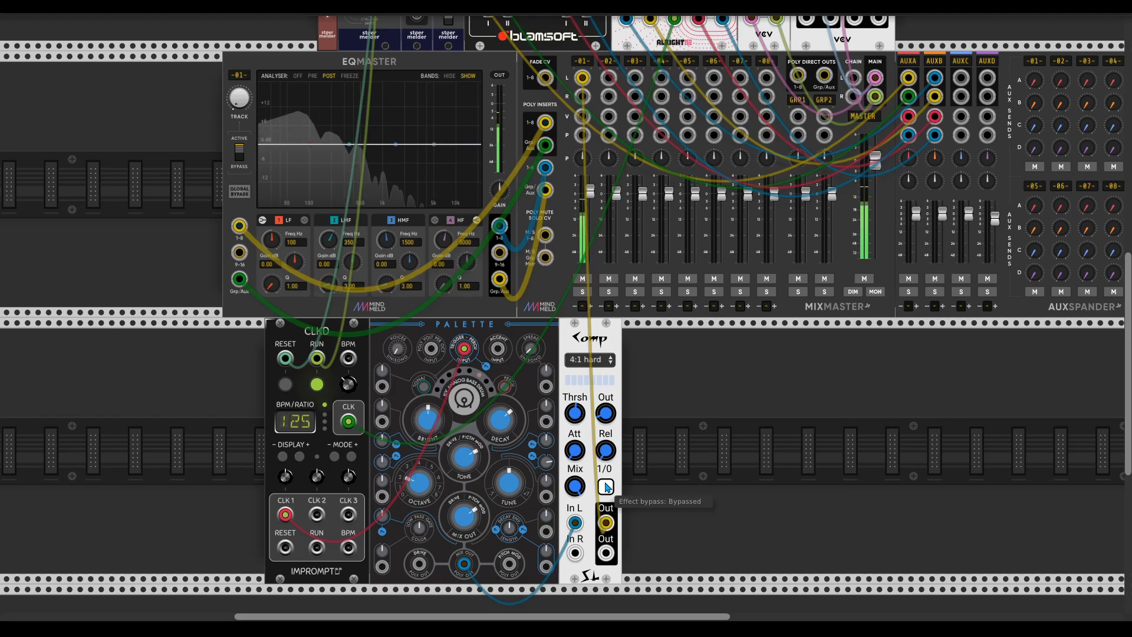
click(608, 487)
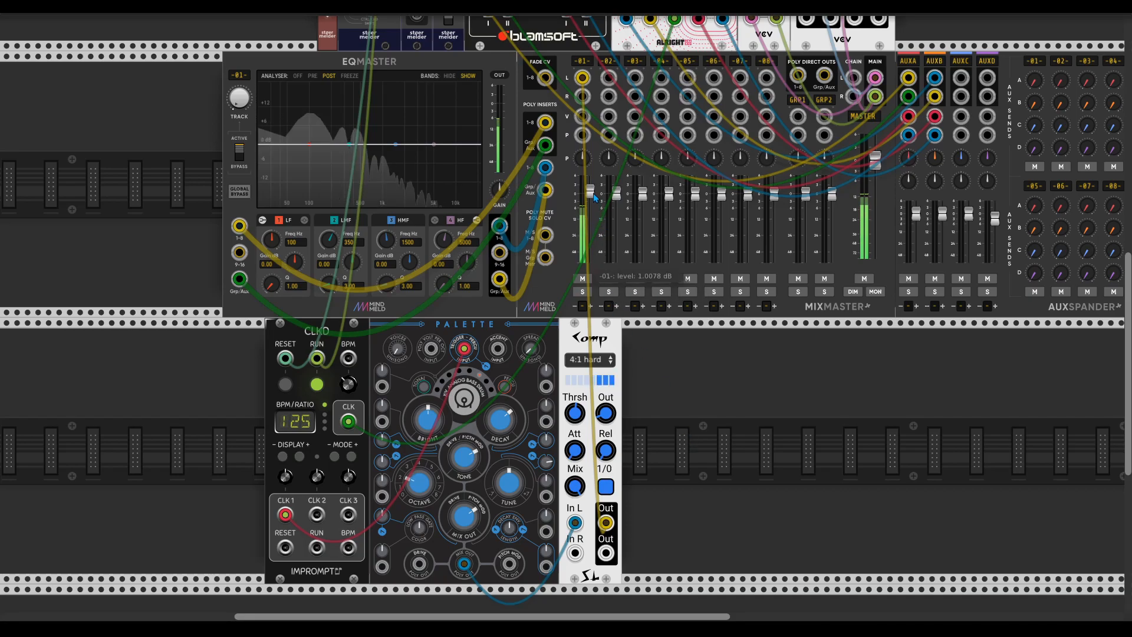
click(606, 487)
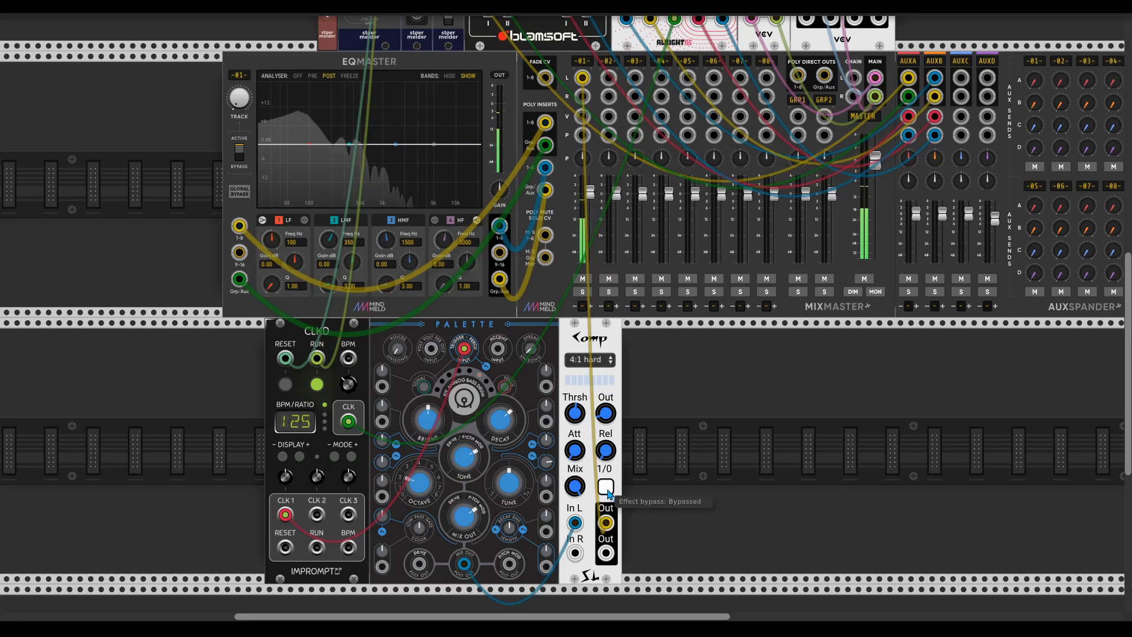
click(606, 487)
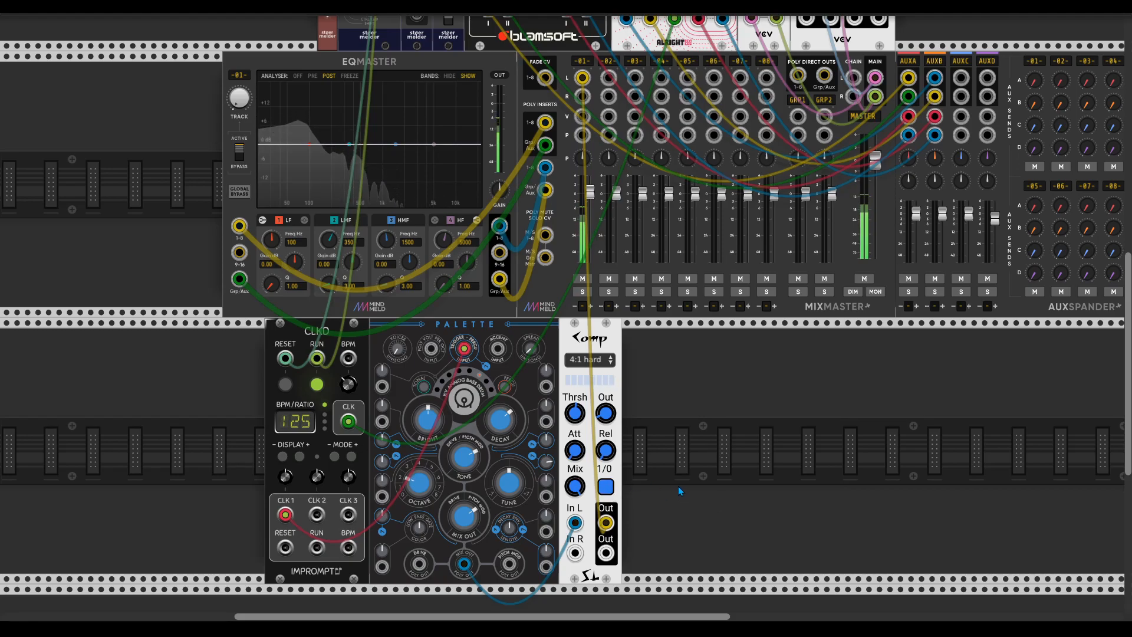
Duplicate the Palette module beside Comp and switch the copy to the two-operator FM model.
scroll(589, 496, right, 1)
drag(461, 519, 461, 531)
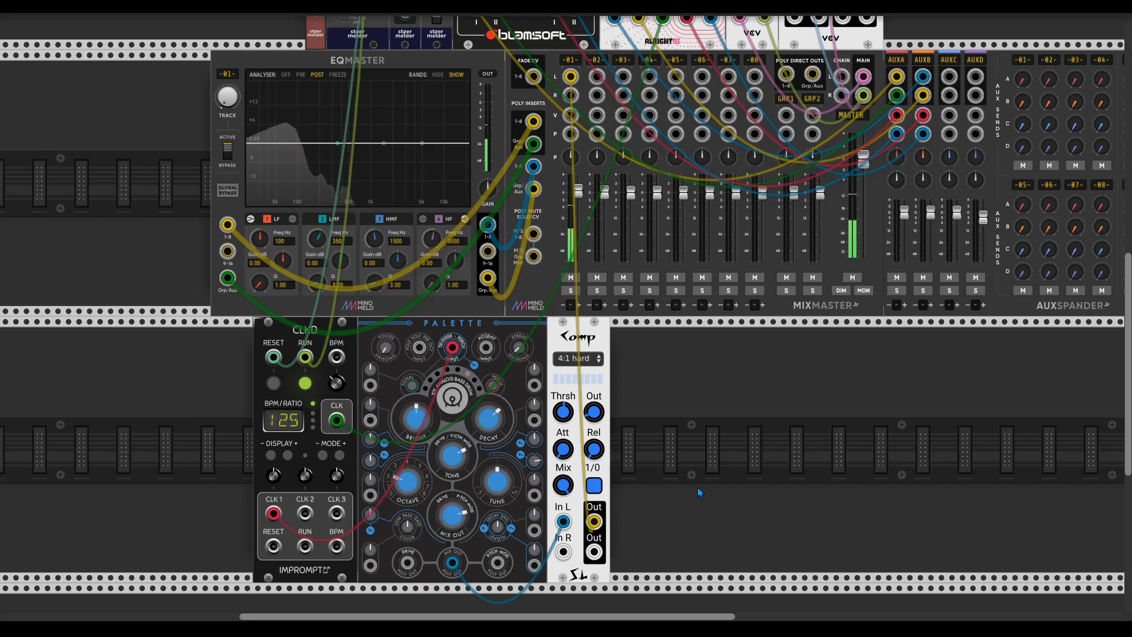
scroll(696, 487, right, 2)
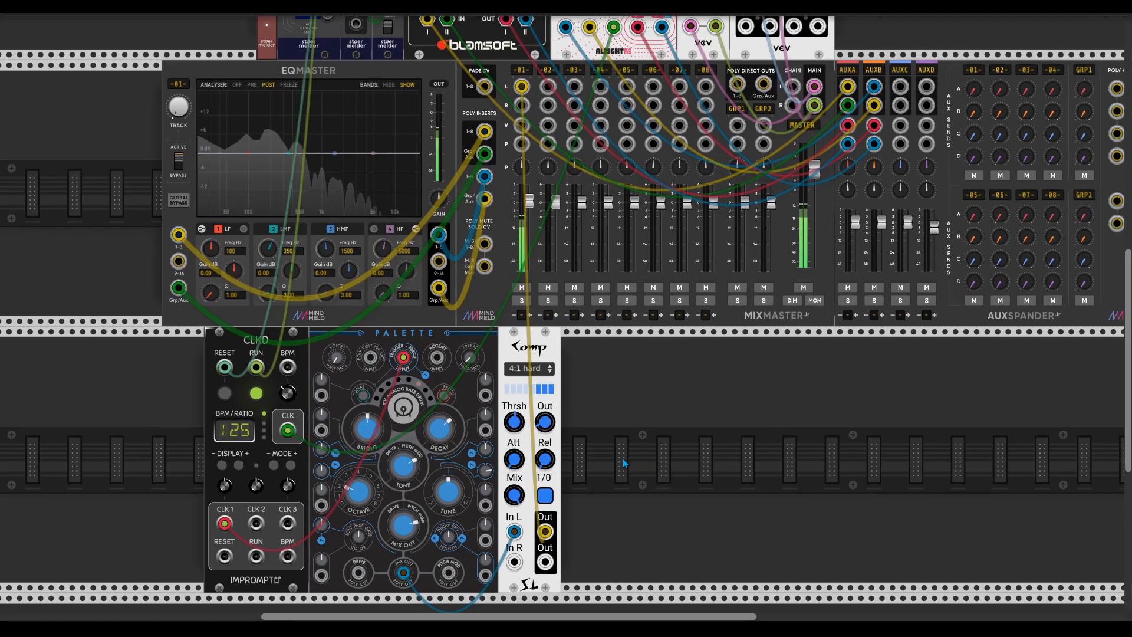
key(ctrl+d)
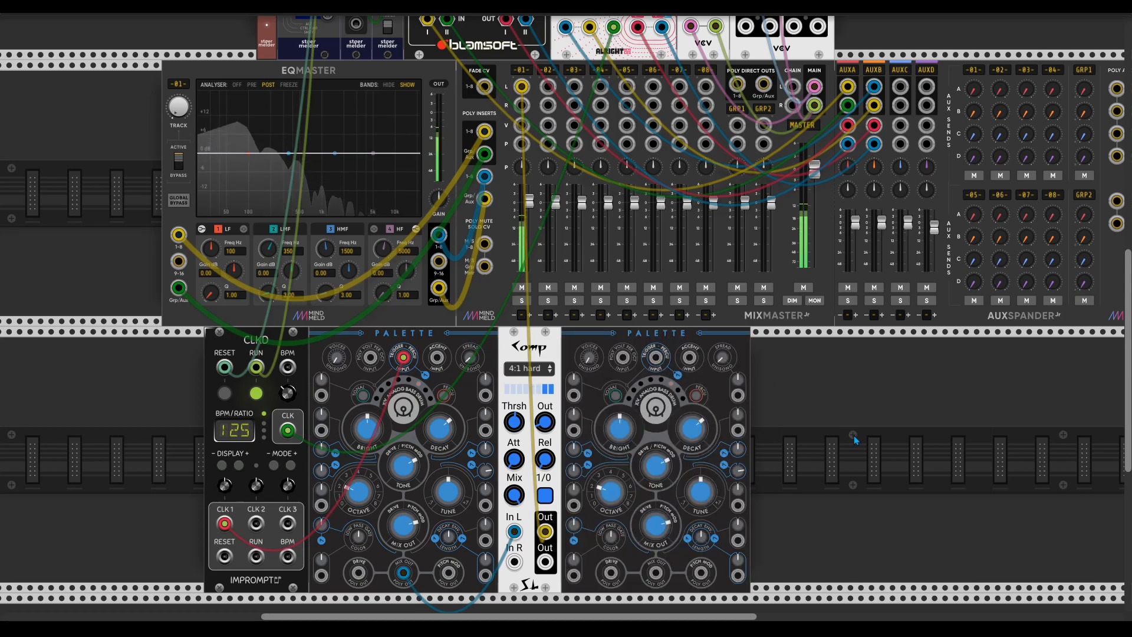
drag(619, 402, 635, 394)
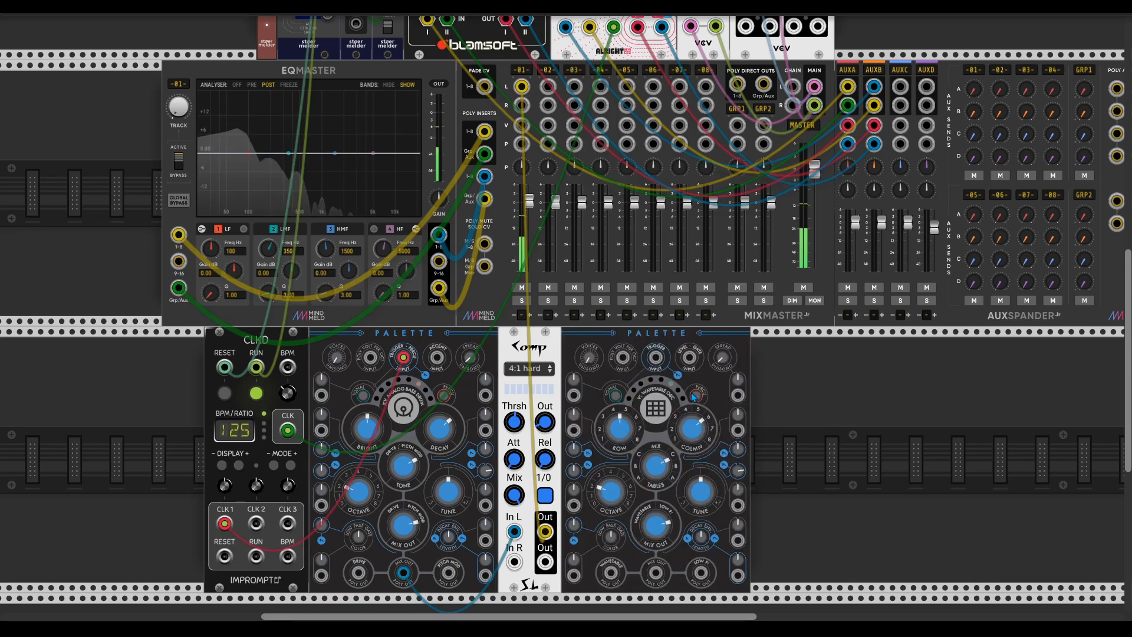
click(642, 387)
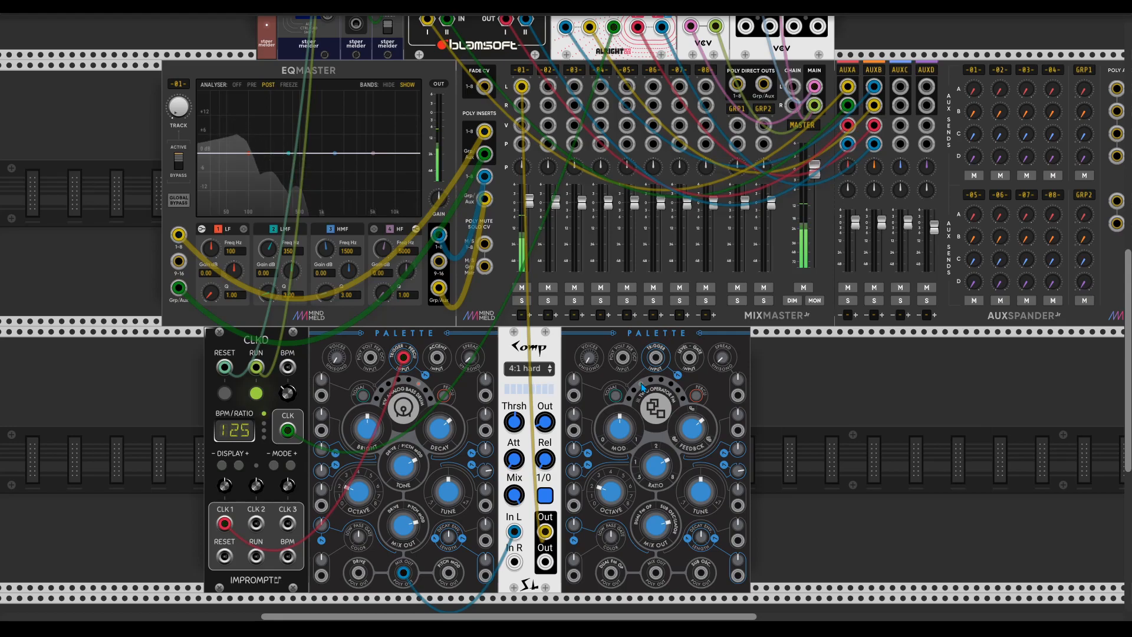
Duplicate the Comp module and place the copy directly beside the second Palette.
scroll(752, 455, right, 2)
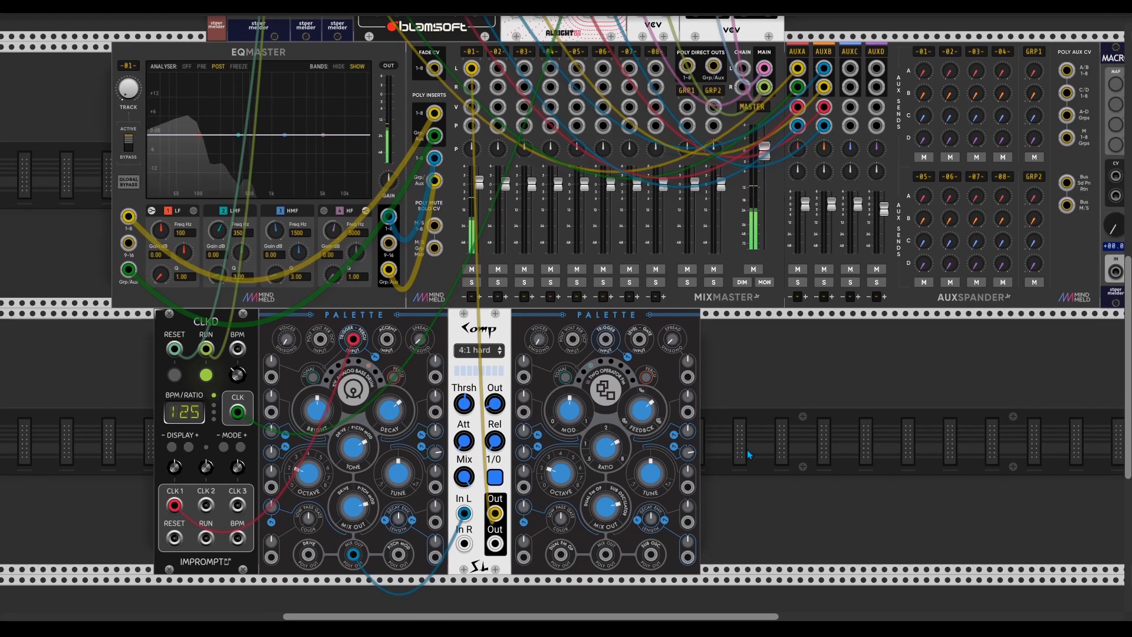
key(ctrl+d)
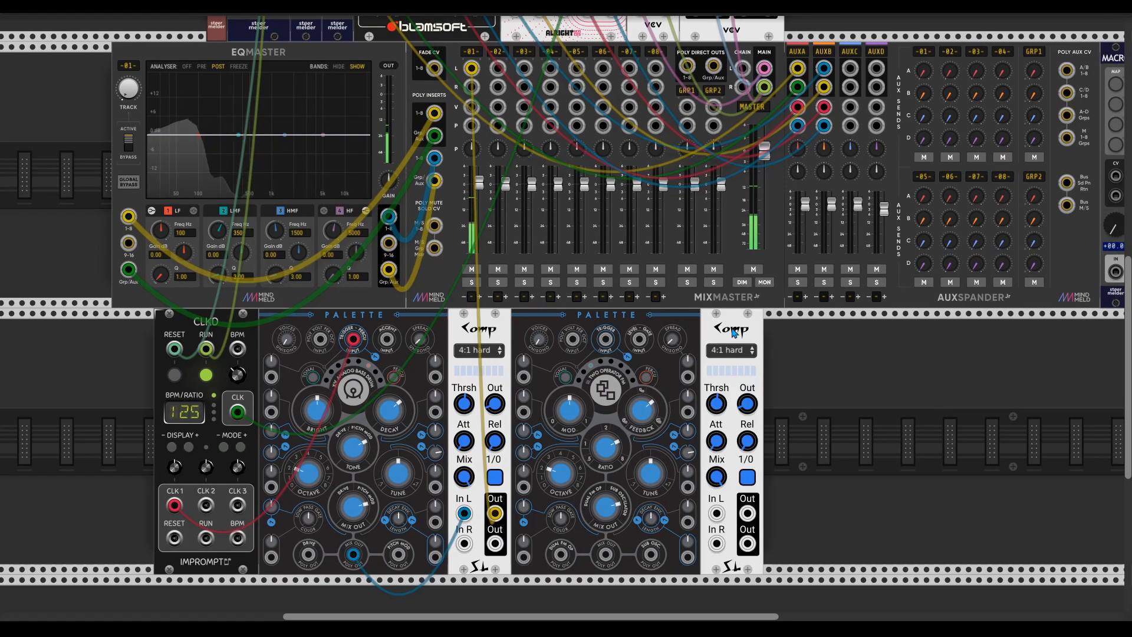
drag(733, 448, 817, 449)
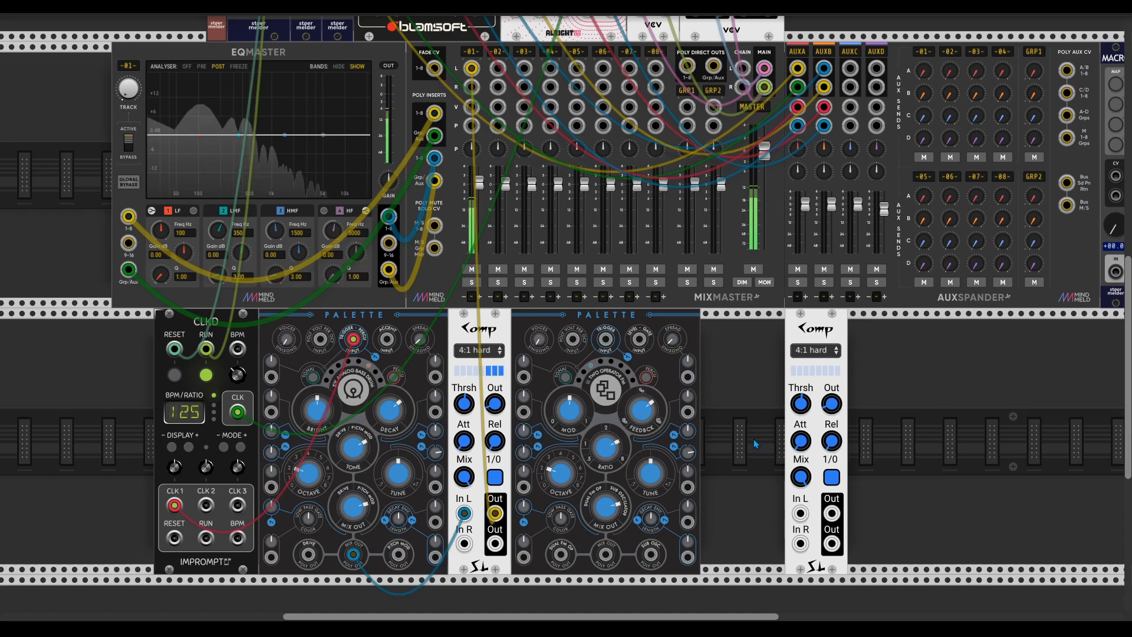
scroll(755, 441, left, 2)
scroll(755, 441, down, 1)
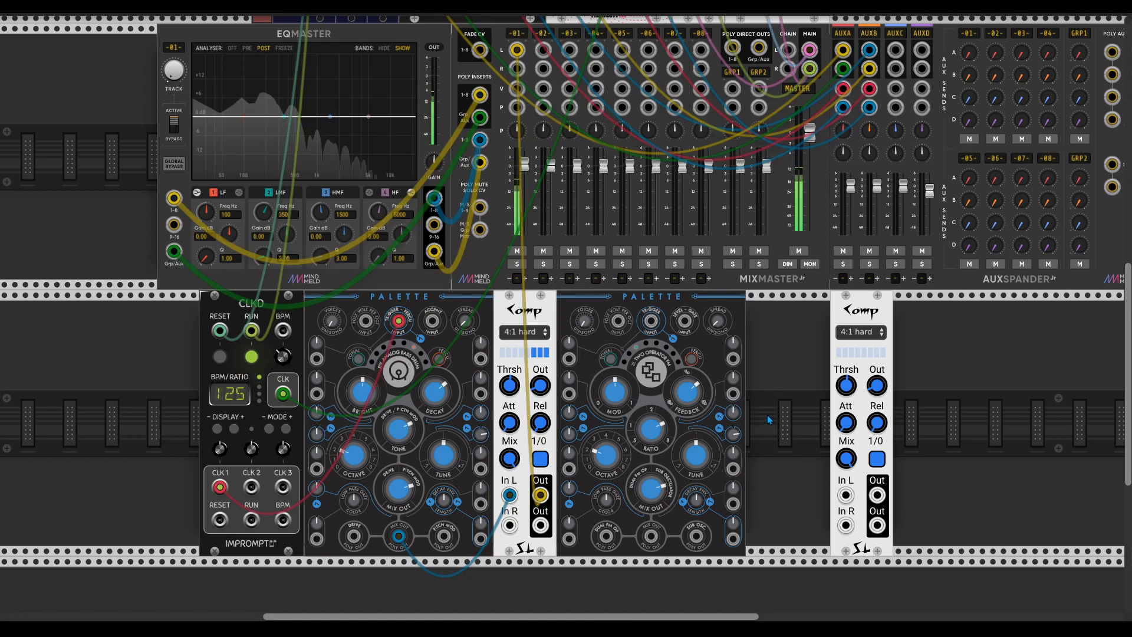
scroll(768, 420, up, 1)
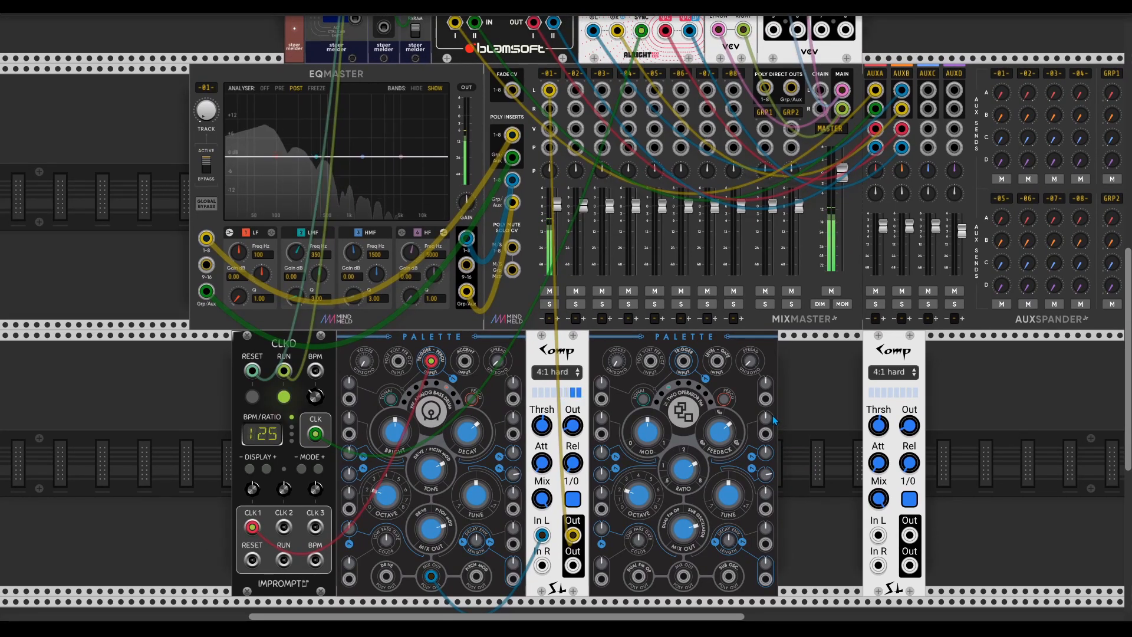
scroll(773, 416, up, 2)
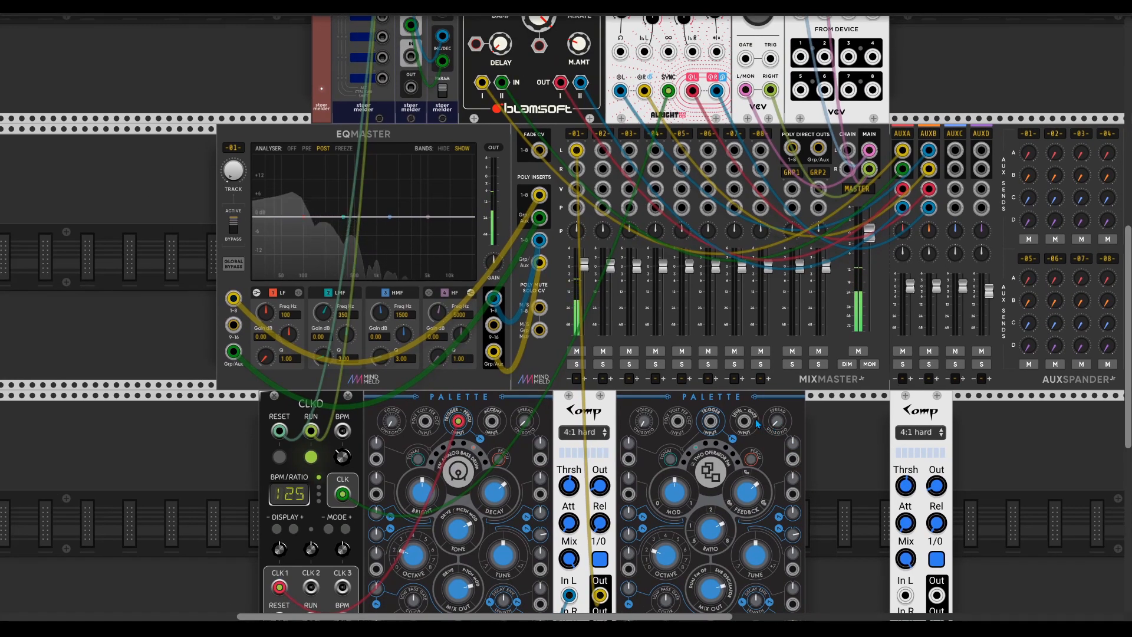
scroll(818, 438, down, 1)
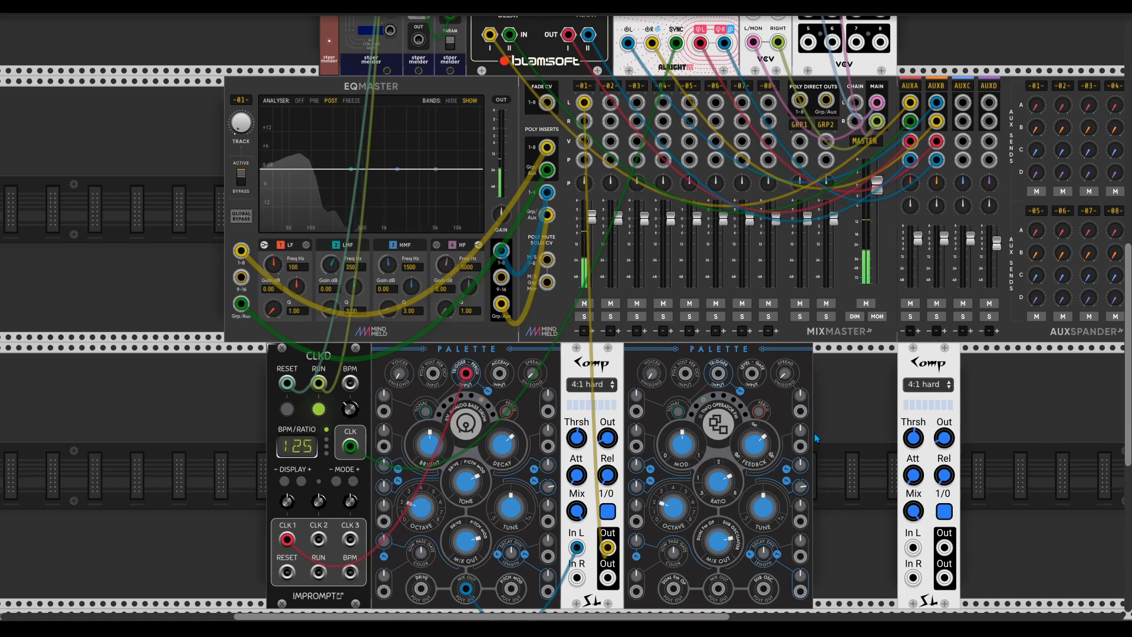
scroll(816, 437, down, 1)
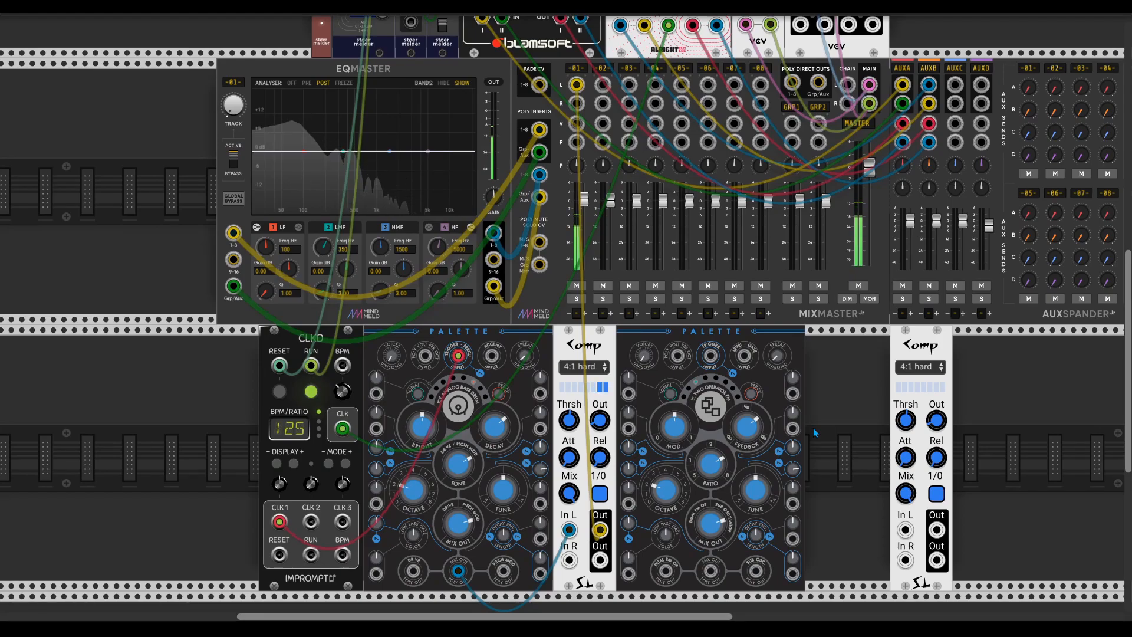
scroll(814, 429, right, 1)
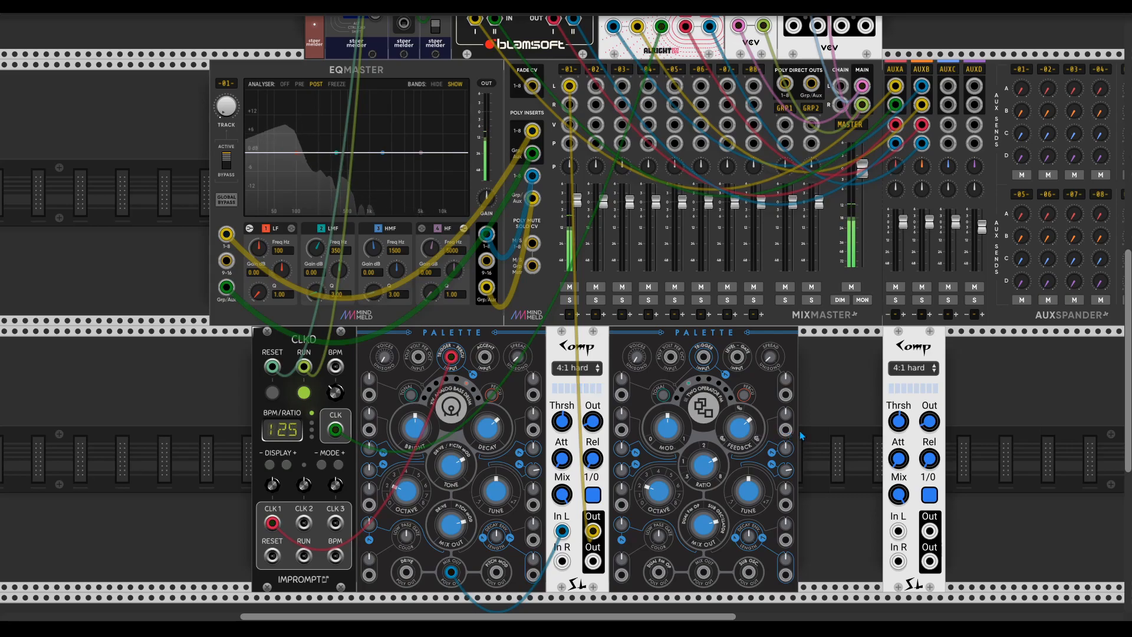
drag(902, 348, 818, 348)
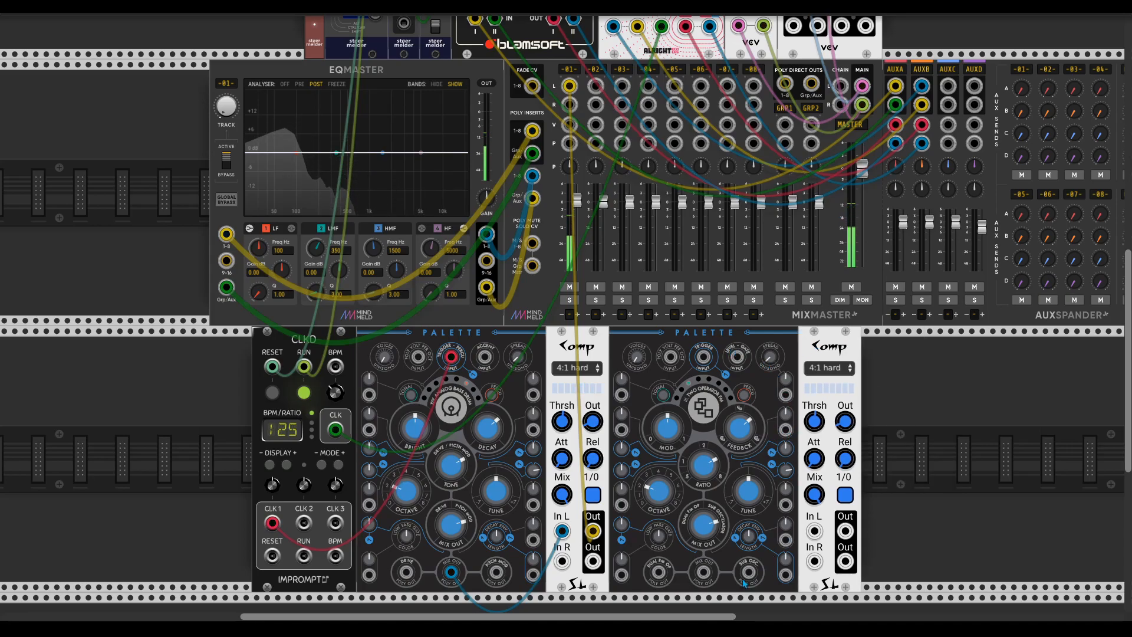
Trigger the second Palette from CLK 2 at x4, route it through the second Comp to MixMaster channel 2, and lower that channel's level.
drag(704, 357, 303, 487)
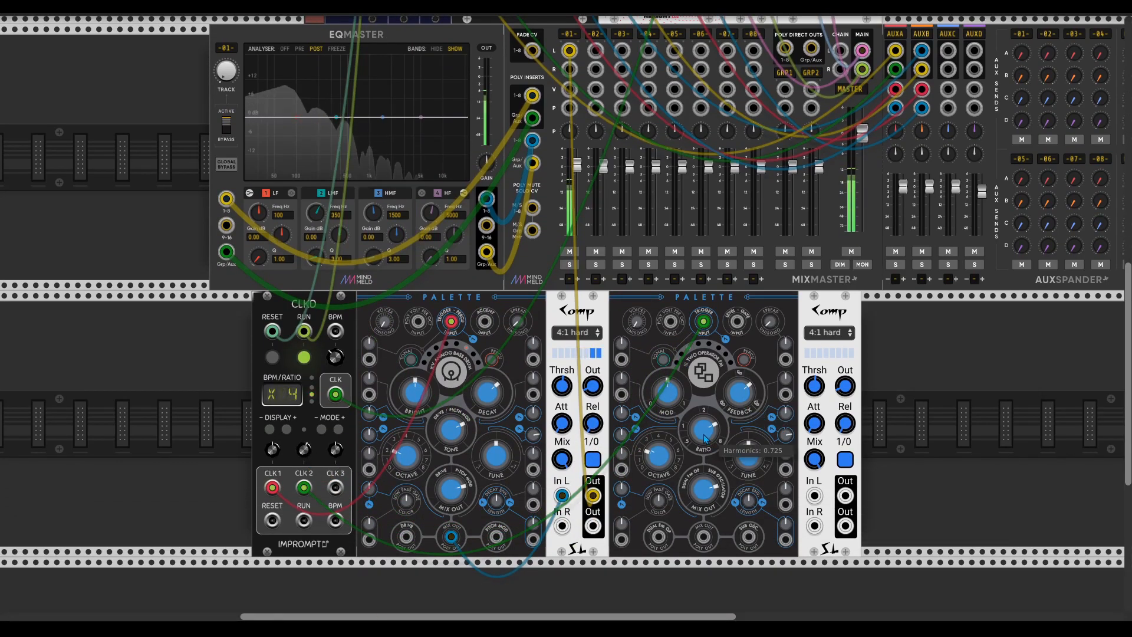
drag(704, 536, 815, 495)
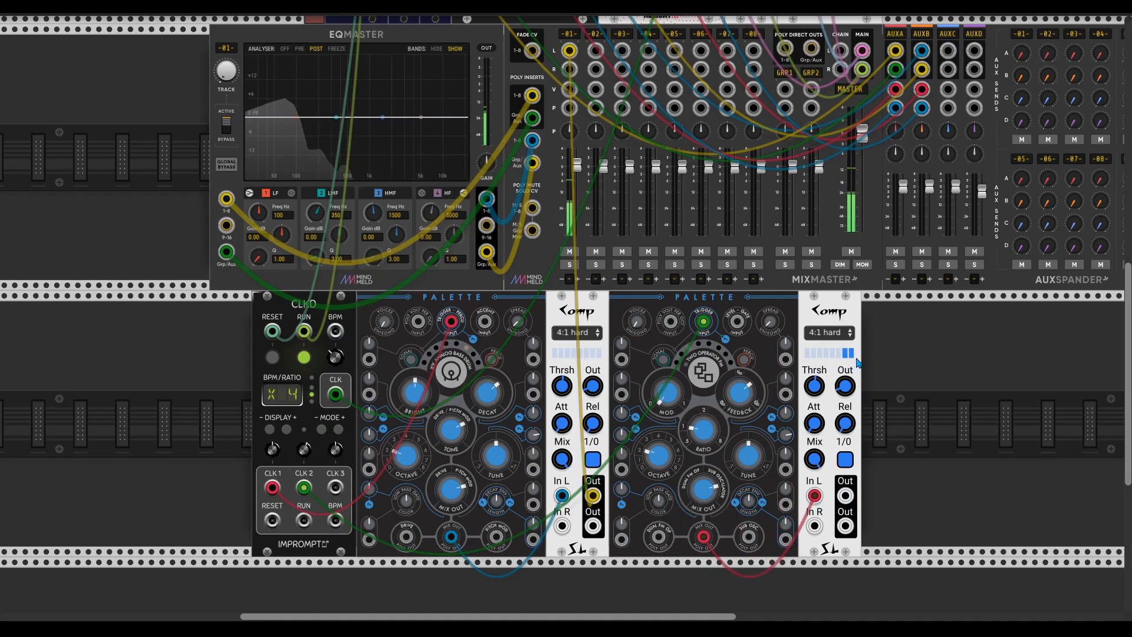
drag(845, 496, 596, 50)
drag(610, 176, 609, 187)
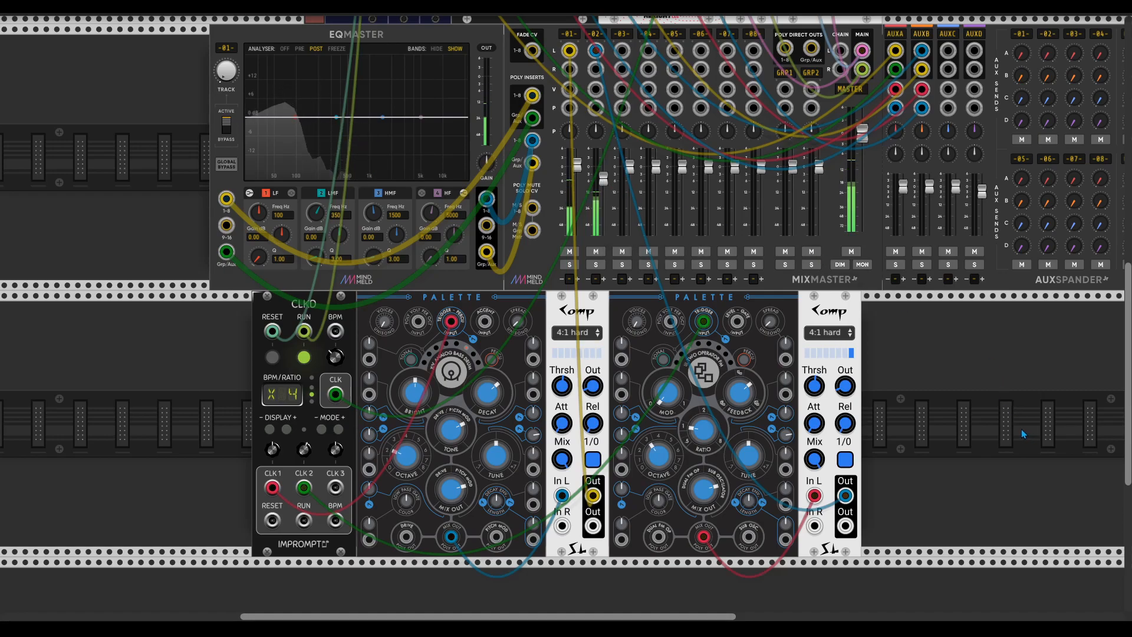
Add an SRC module beside the clock, patch its output to the second Palette's pitch input and tune it to A3.
right_click(182, 403)
text(src)
drag(183, 131, 264, 412)
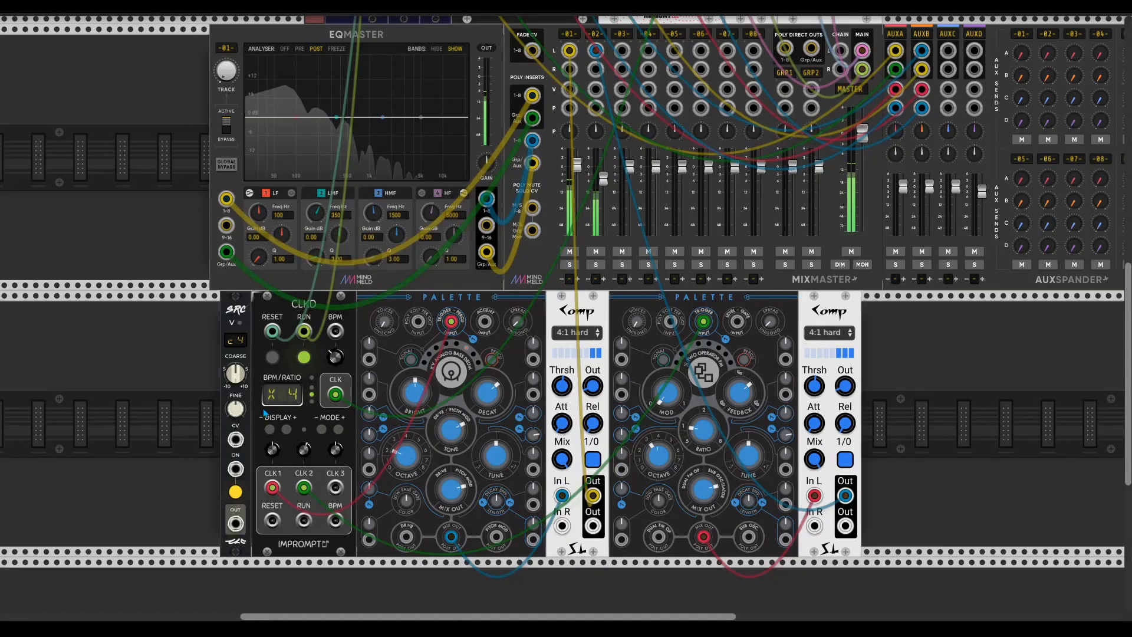
drag(236, 522, 671, 322)
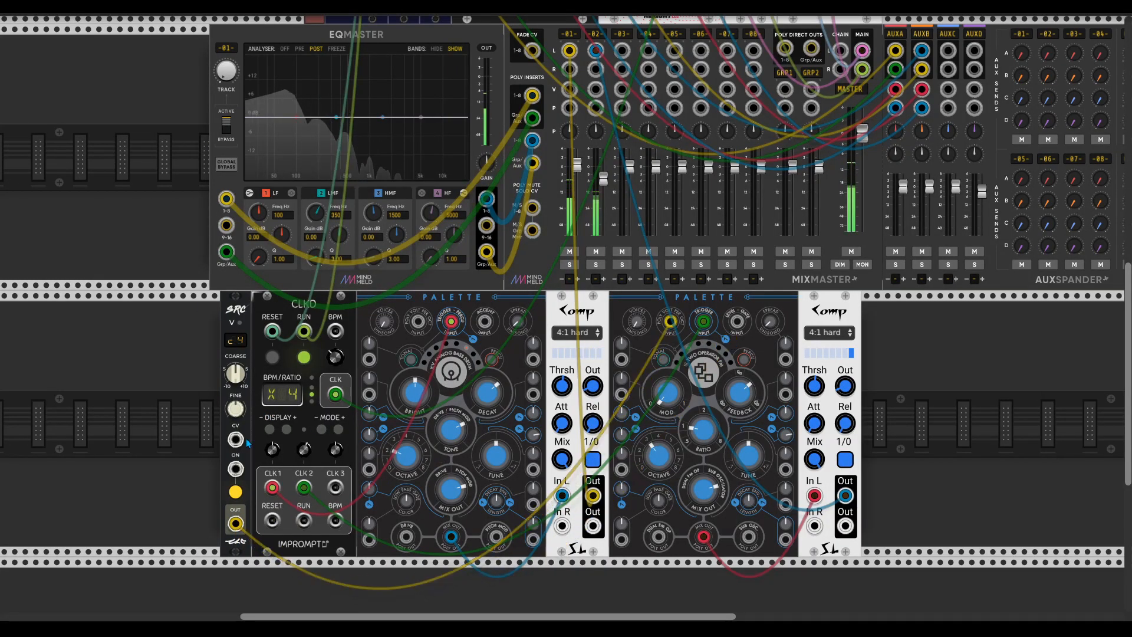
drag(242, 408, 241, 396)
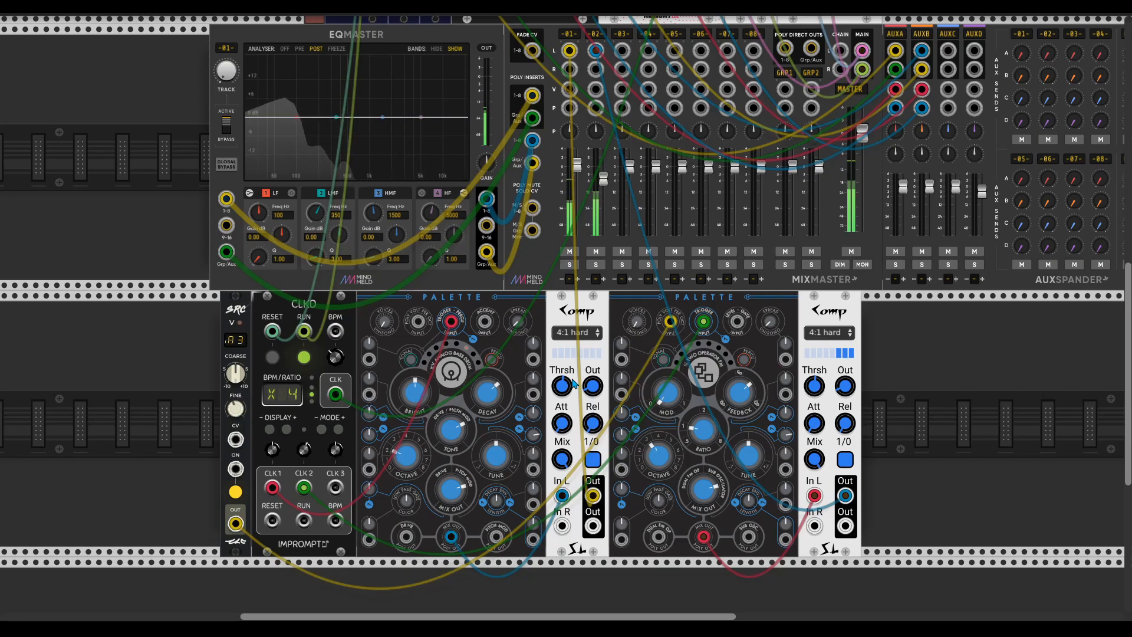
Raise the second Palette's LPG to Timbre to about 0.72, adjust its mod amount and bypass the second Comp.
drag(622, 413, 622, 396)
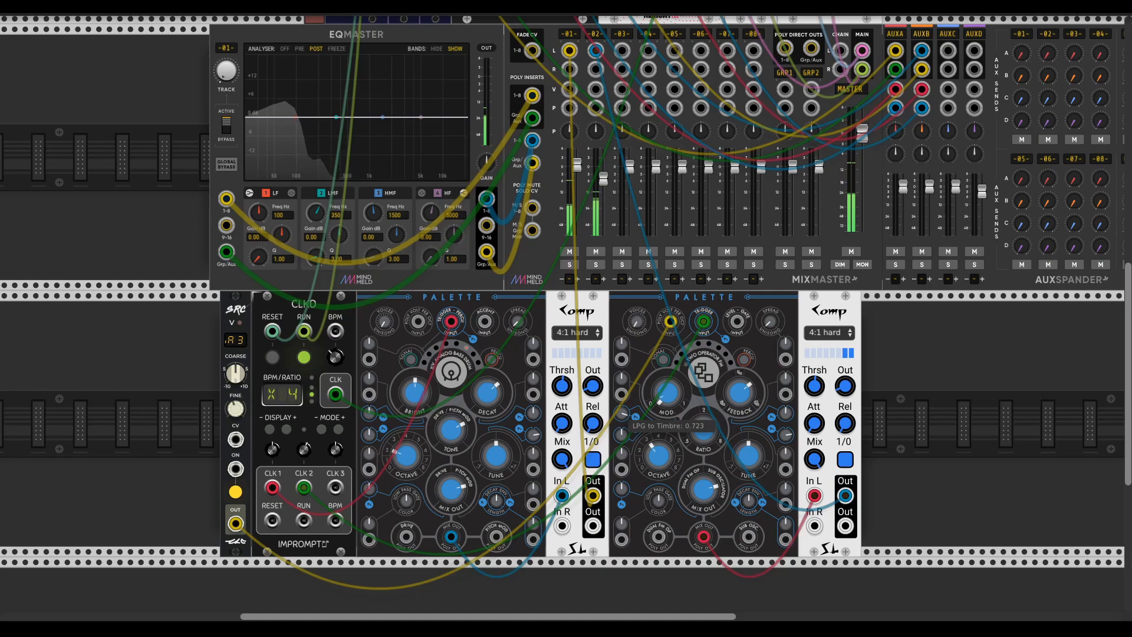
click(845, 460)
drag(664, 407, 665, 400)
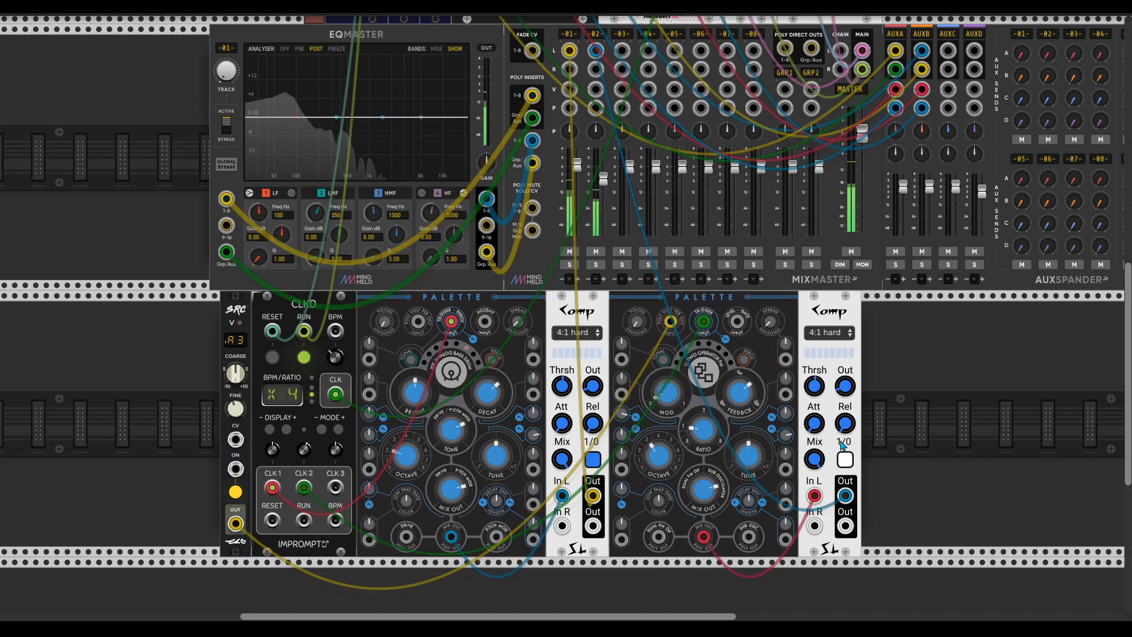
Add an LFO-1 module beside the second Comp and patch its sine output to the second Palette's CV input beside the MOD knob.
right_click(928, 491)
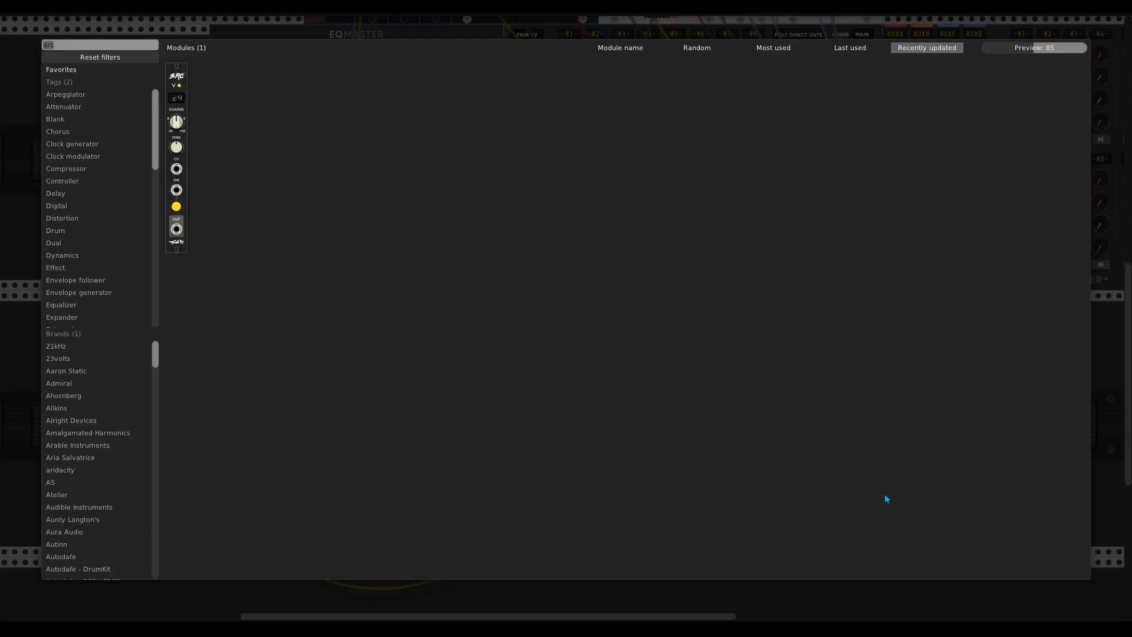
text(lfo-1)
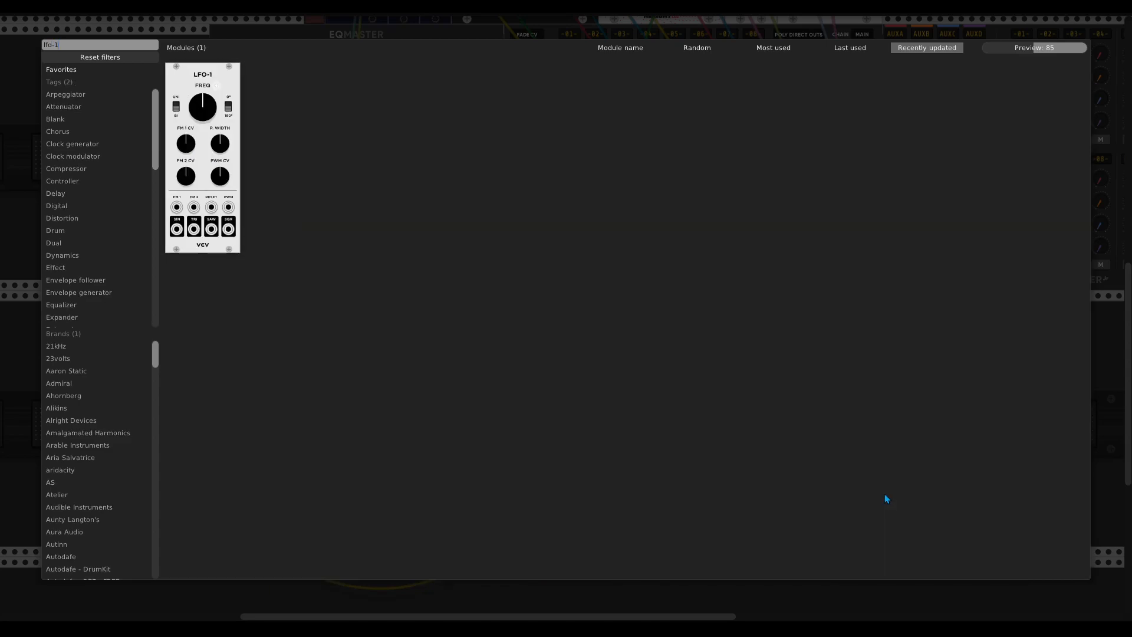
drag(203, 159, 858, 473)
drag(785, 395, 878, 523)
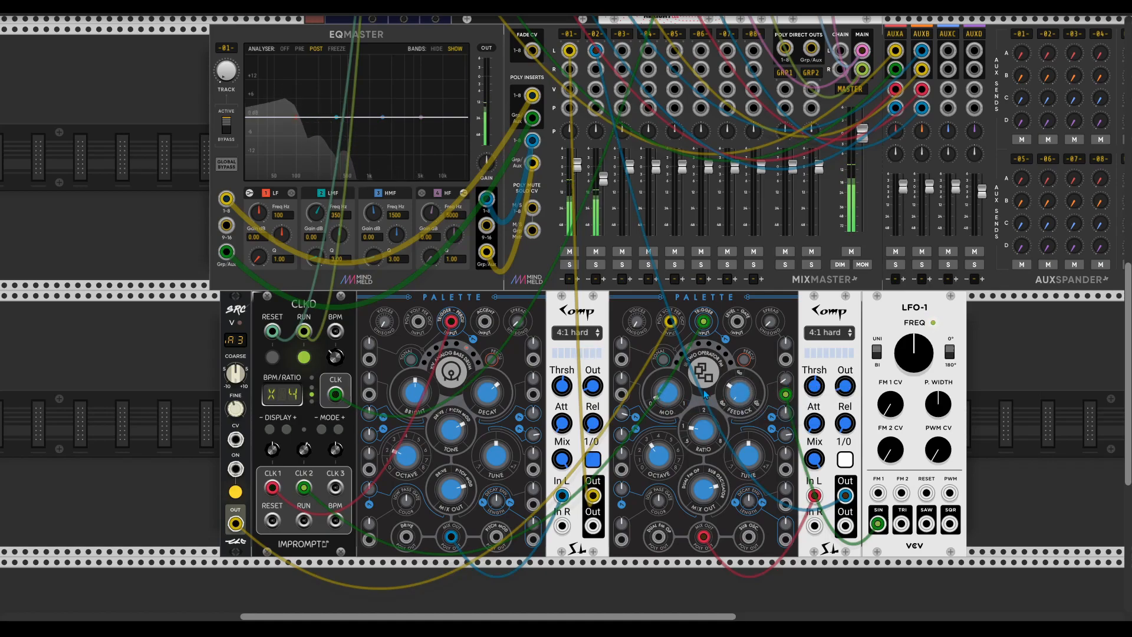
drag(622, 393, 878, 523)
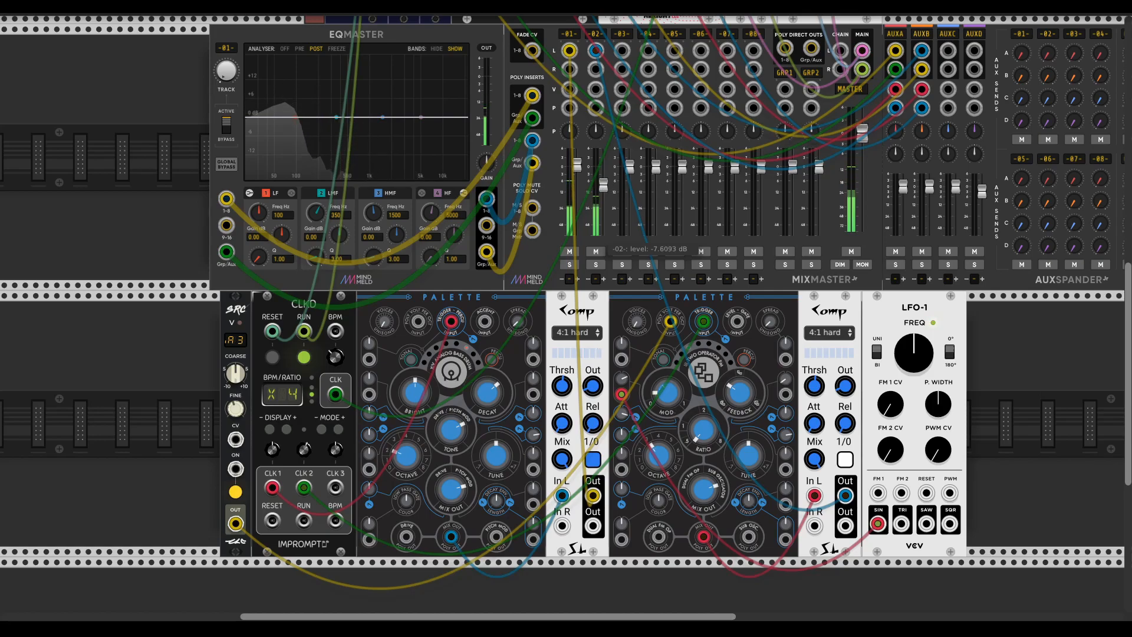
Tune the SRC module down to G3, then adjust the MixMaster channel 2 level and the second Palette's Timbre.
drag(236, 408, 236, 416)
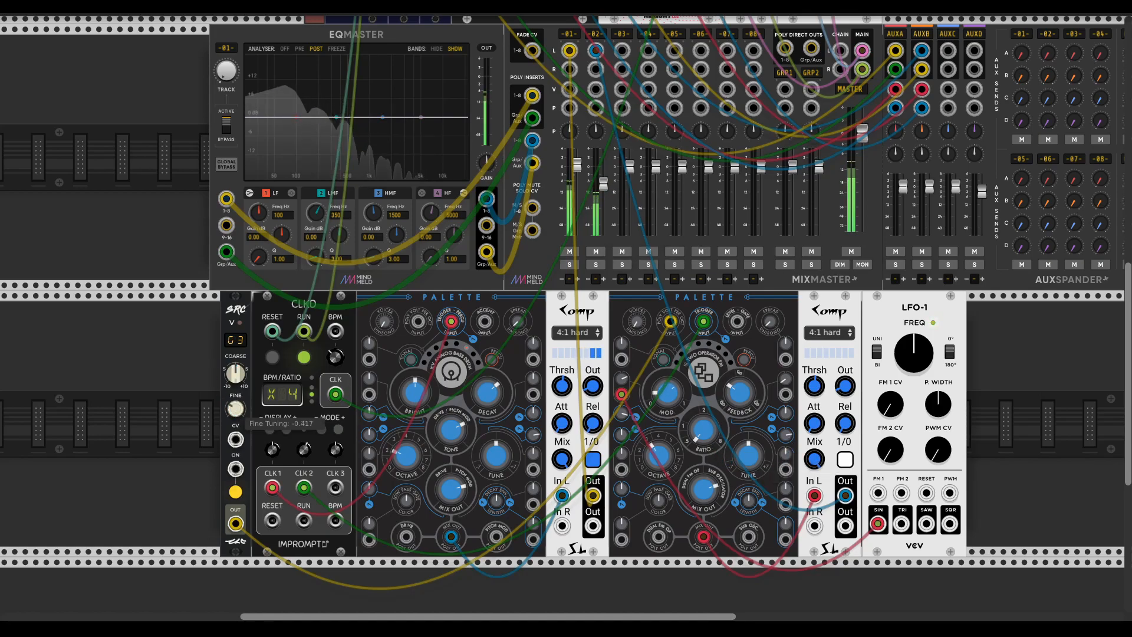
mouse_move(602, 184)
mouse_down()
mouse_move(603, 194)
mouse_move(603, 178)
mouse_up()
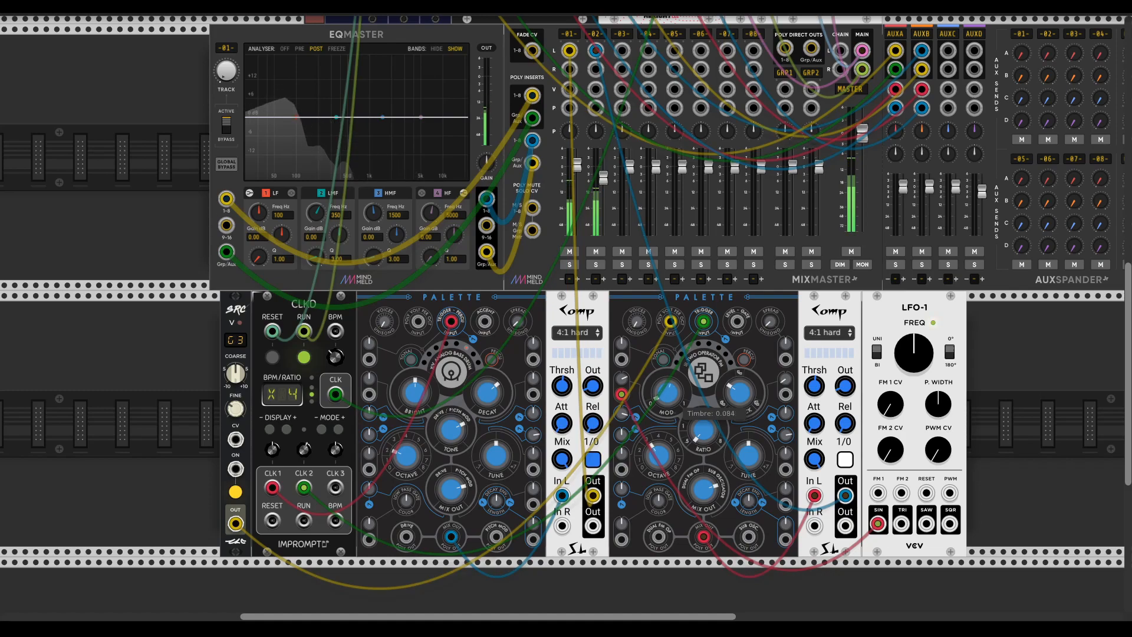
drag(704, 431, 703, 428)
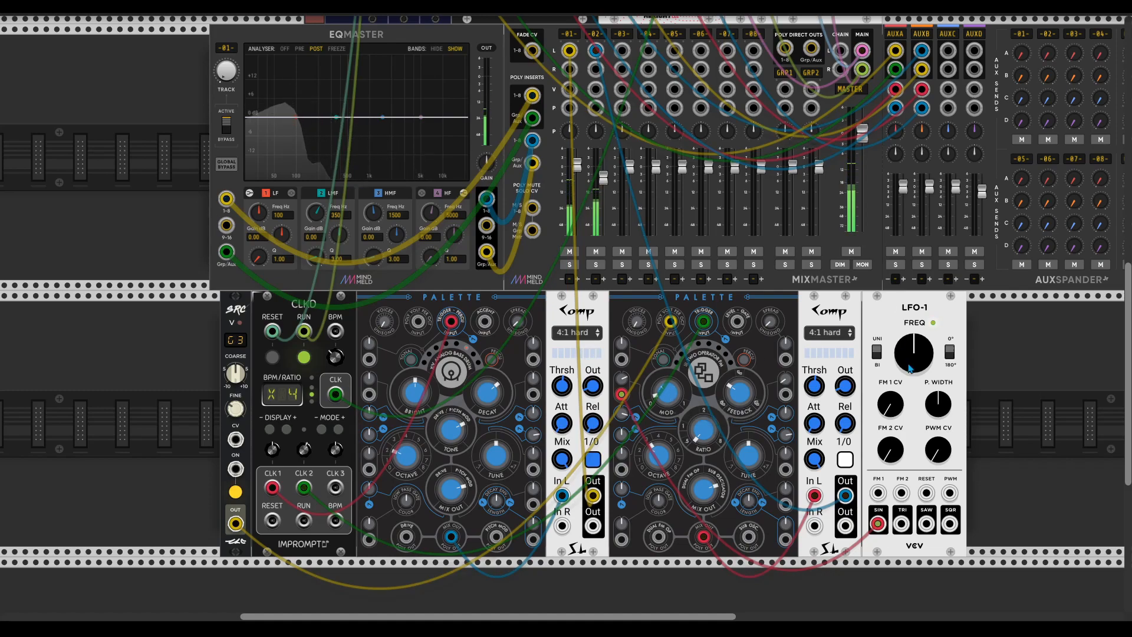
Add a Boomstick filter beside LFO-1 and patch it between the second Palette's output and the second Comp's left input.
right_click(1022, 465)
text(s)
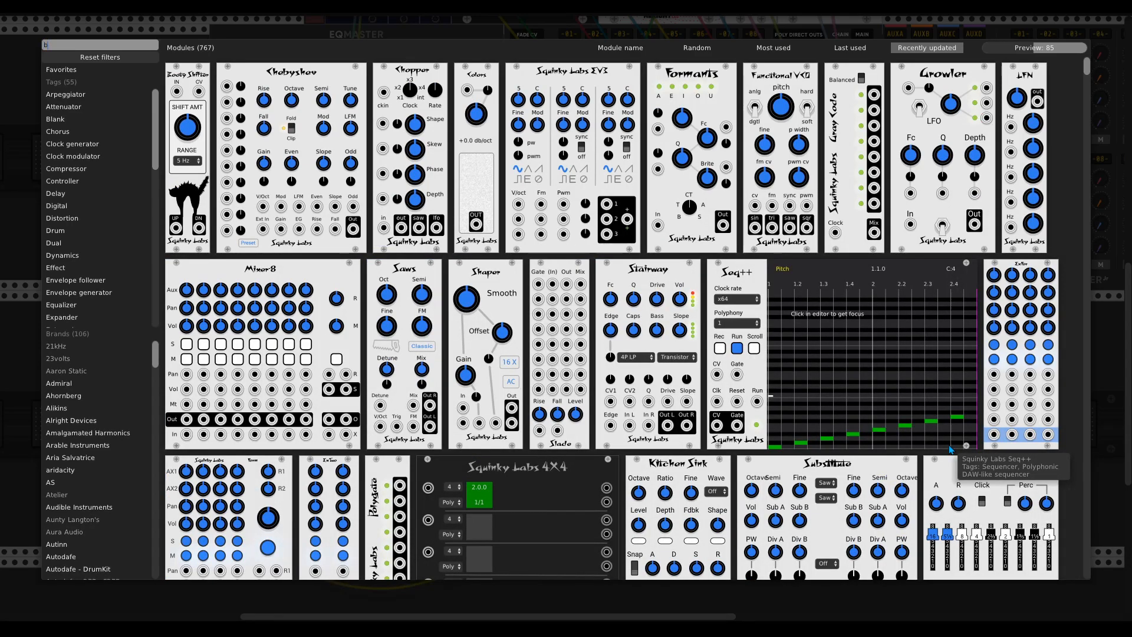
text(boom)
click(211, 106)
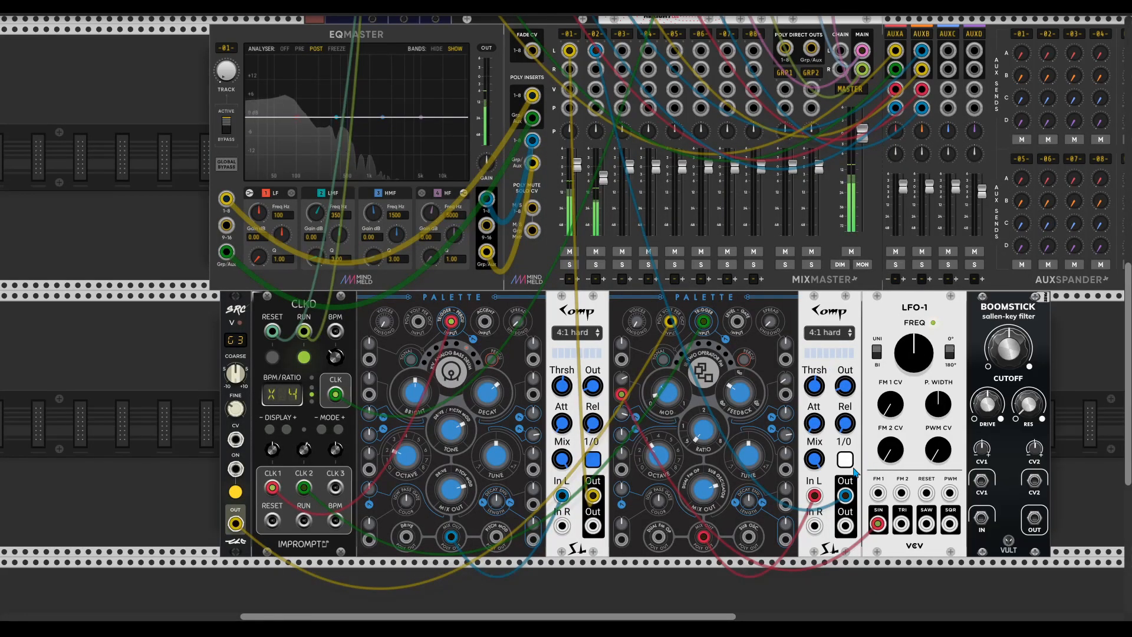
scroll(685, 281, down, 3)
scroll(686, 281, right, 5)
mouse_move(678, 430)
mouse_down()
mouse_move(678, 472)
mouse_move(847, 454)
mouse_move(743, 472)
mouse_move(678, 430)
mouse_up()
mouse_move(888, 302)
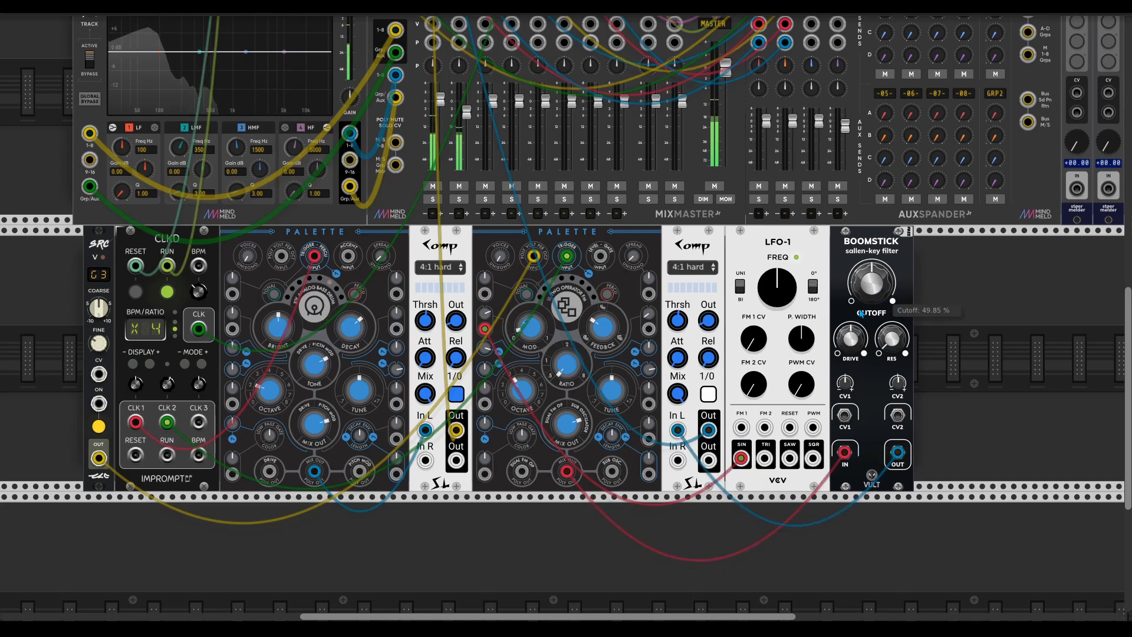
Activate the second Comp and lower its threshold to about 0.88 V.
scroll(922, 322, up, 4)
scroll(922, 322, left, 1)
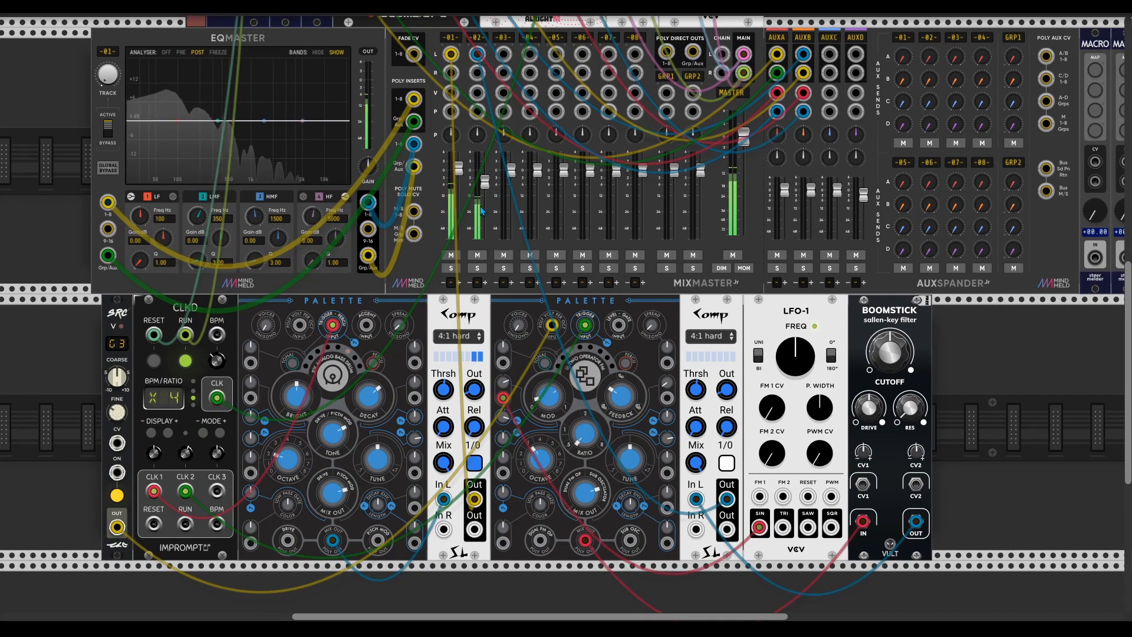
click(723, 458)
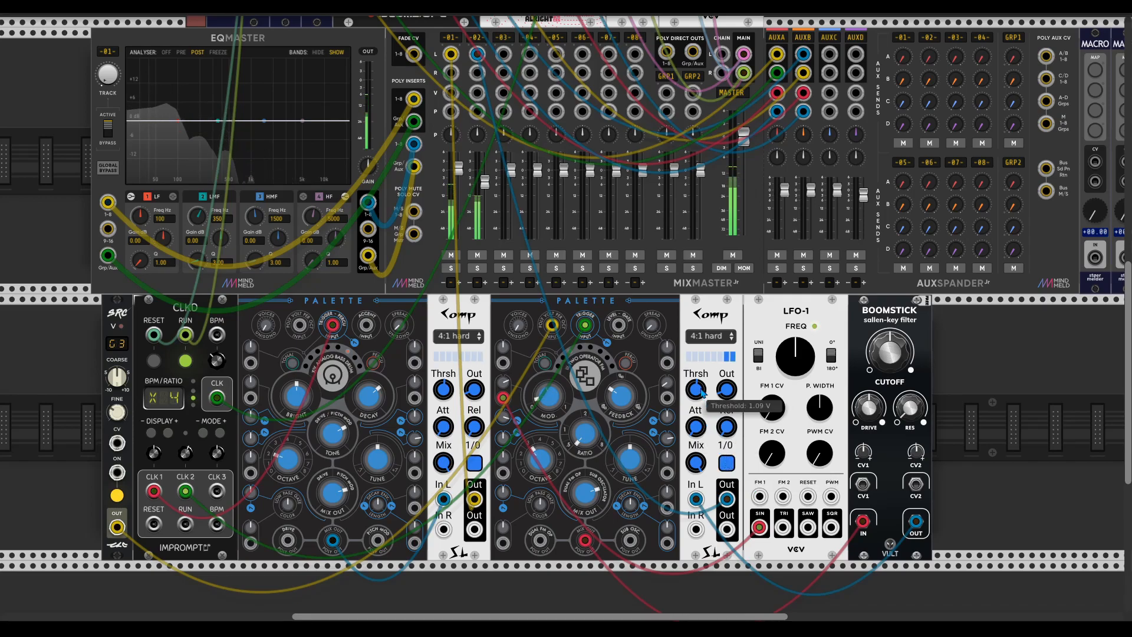
drag(696, 389, 696, 413)
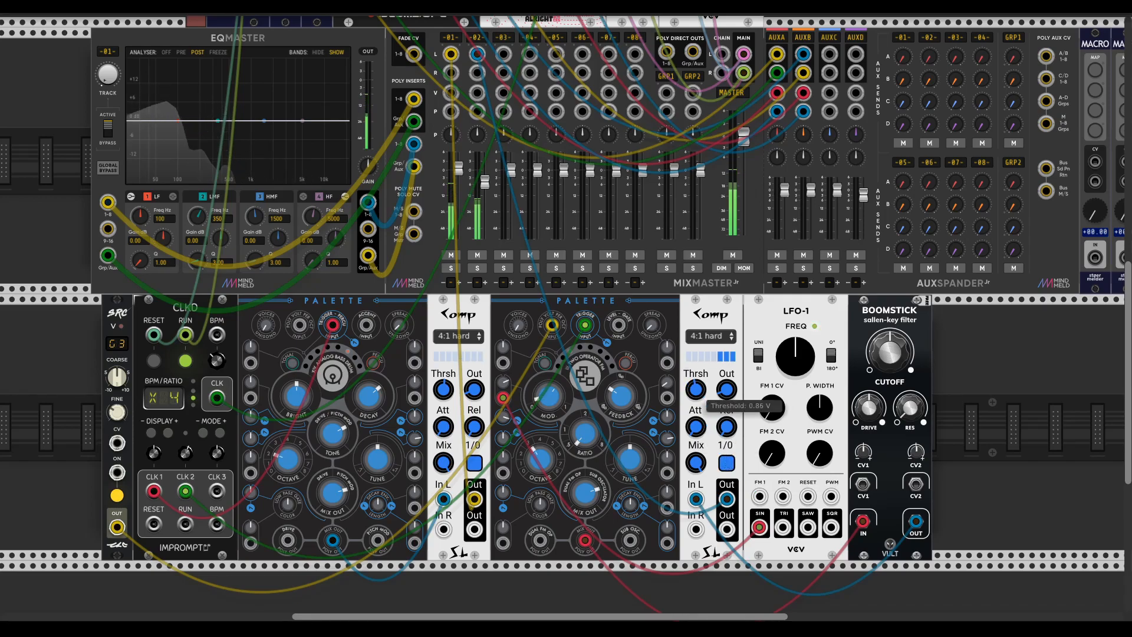
Set the second Comp's ratio to 8:1 hard and its threshold to about 1.42 V, then adjust its output gain and timing.
click(712, 338)
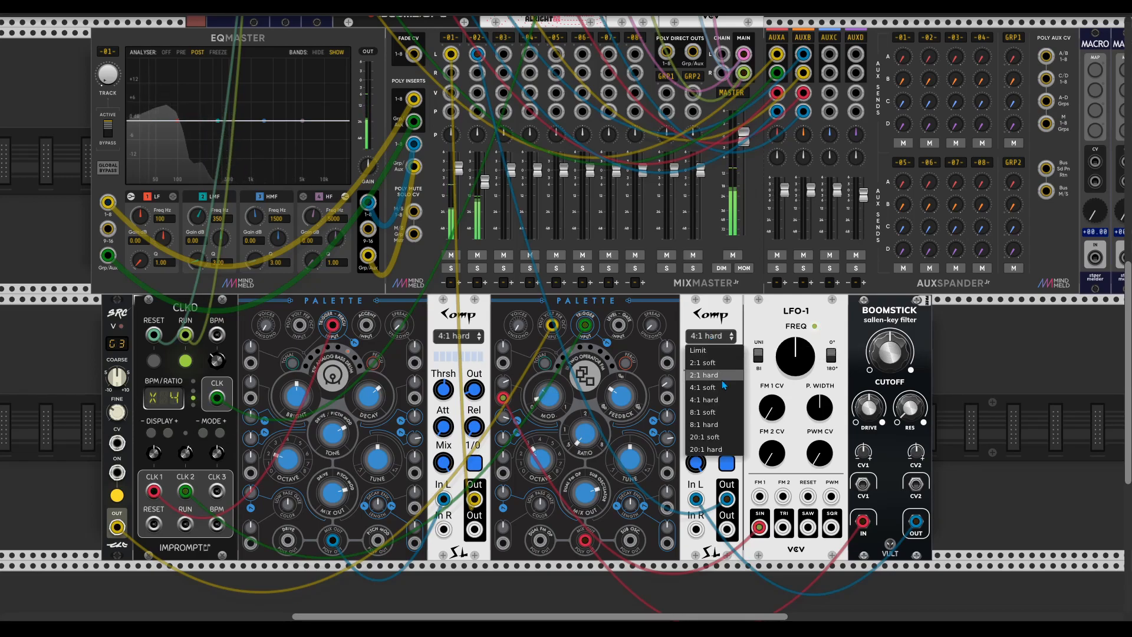
click(719, 425)
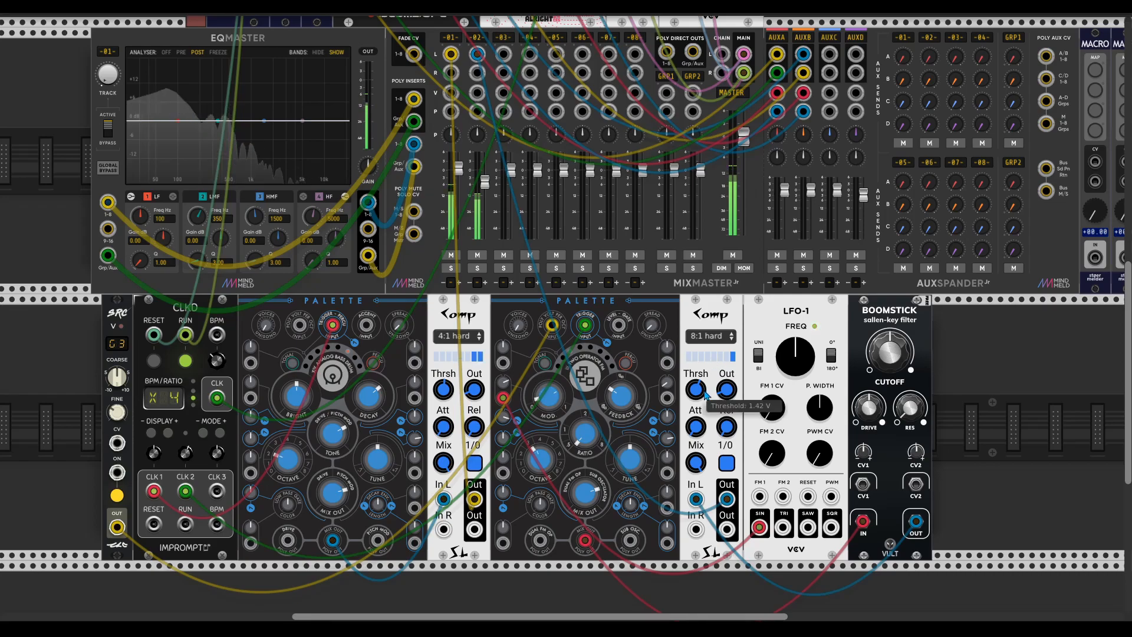
drag(726, 390, 726, 380)
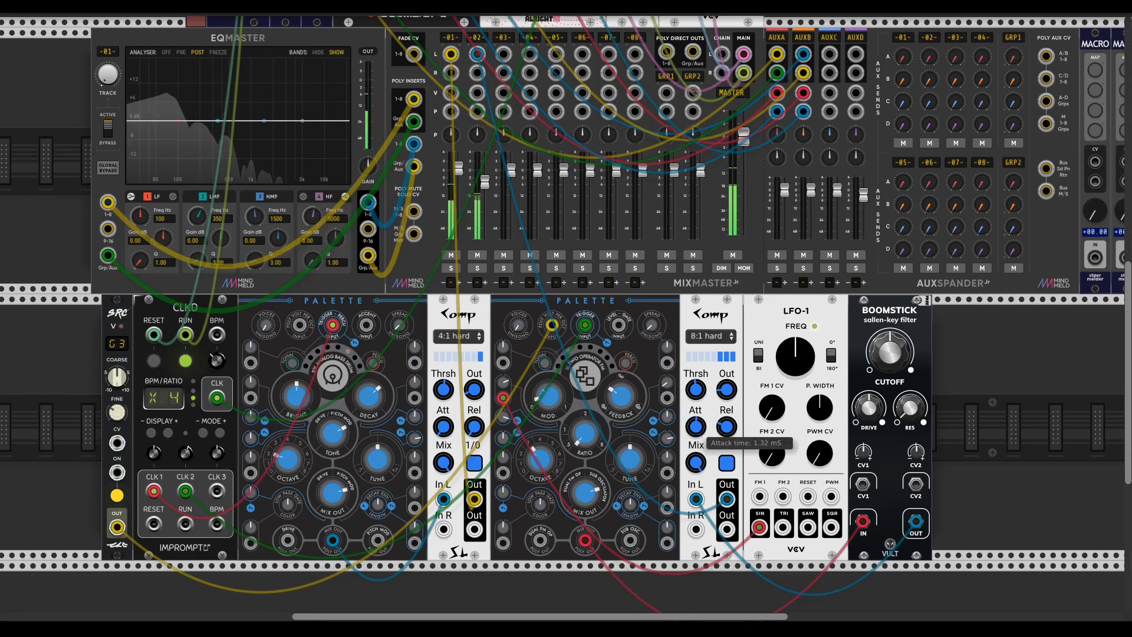
drag(722, 427, 702, 431)
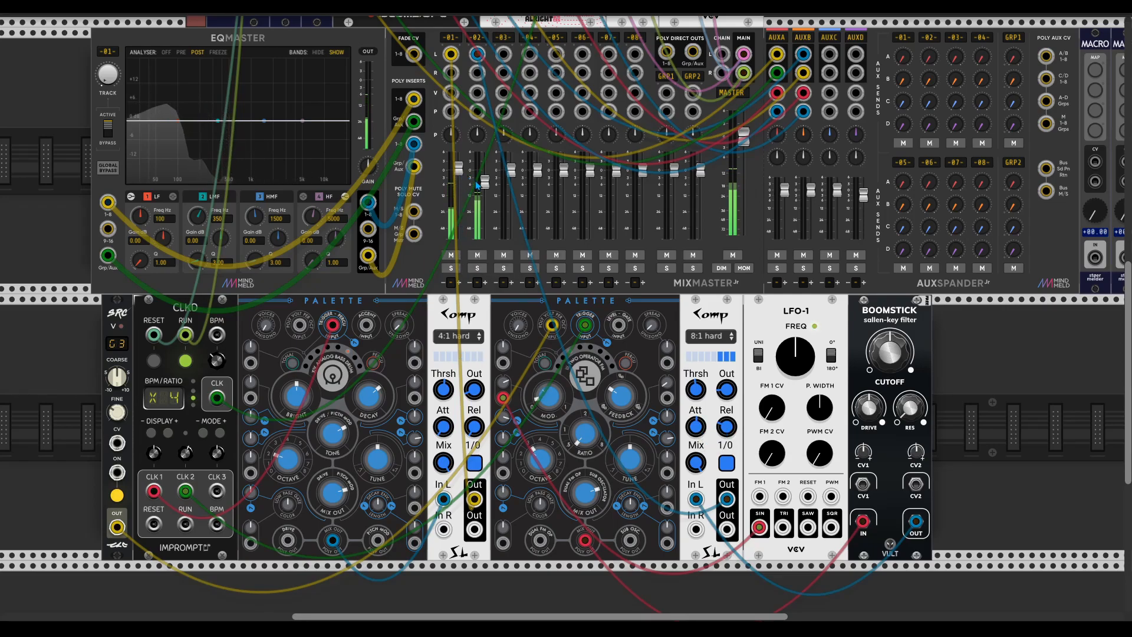
Toggle the second Comp's bypass on and off to compare the FM voice with and without compression.
click(728, 465)
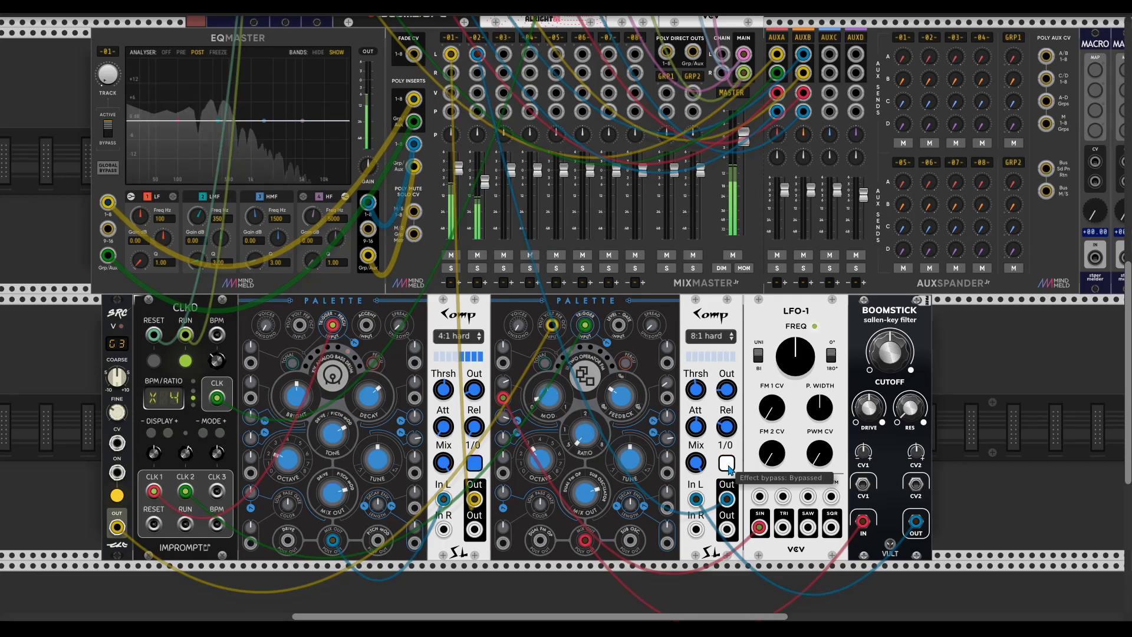
click(728, 465)
click(727, 464)
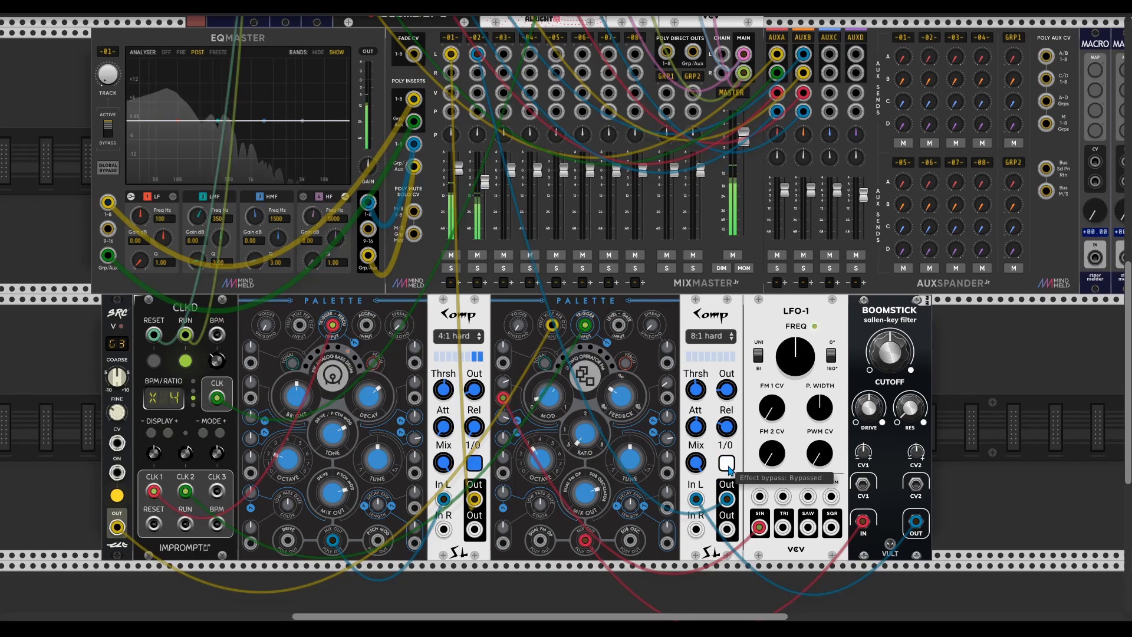
click(728, 464)
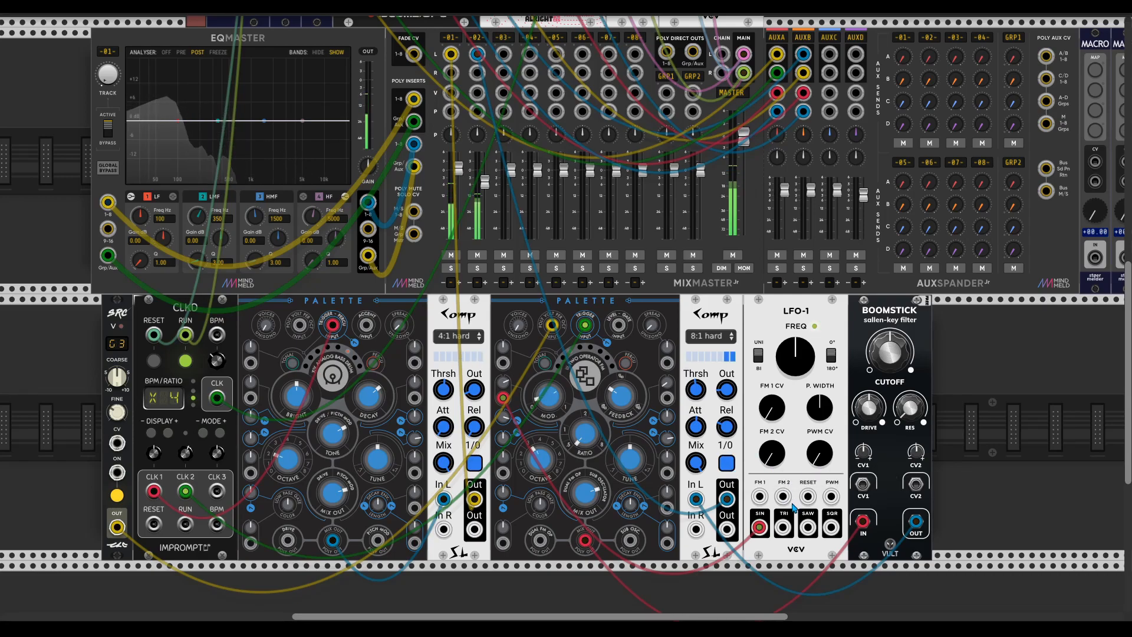
Sweep the Boomstick filter's cutoff, taking it up to about 75.65 %.
scroll(730, 472, up, 3)
scroll(696, 420, down, 3)
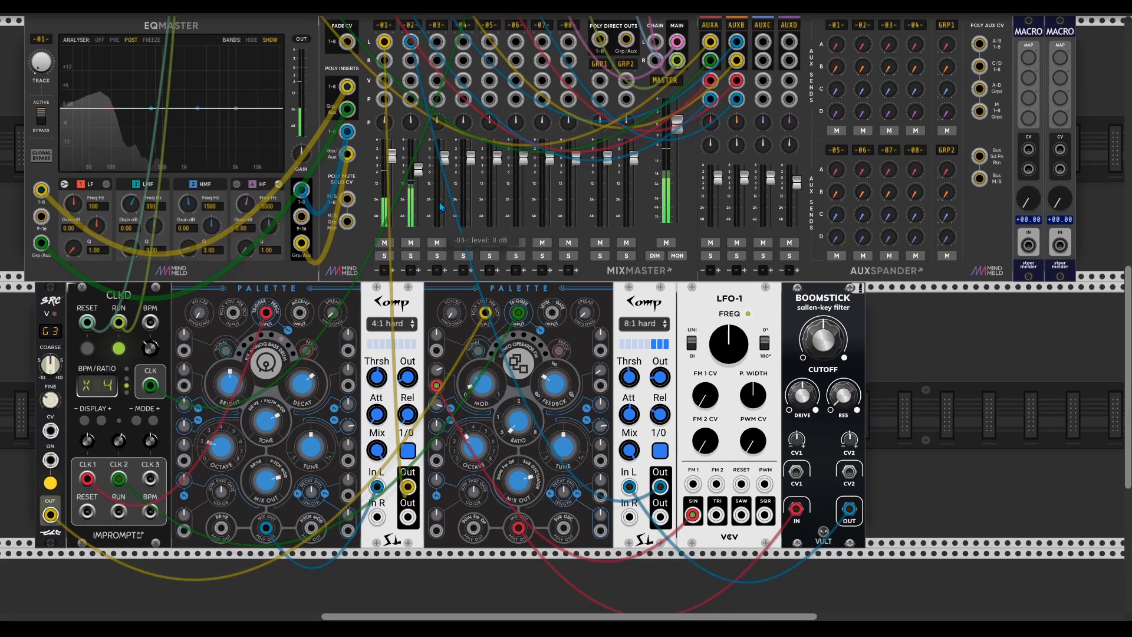
scroll(884, 454, up, 3)
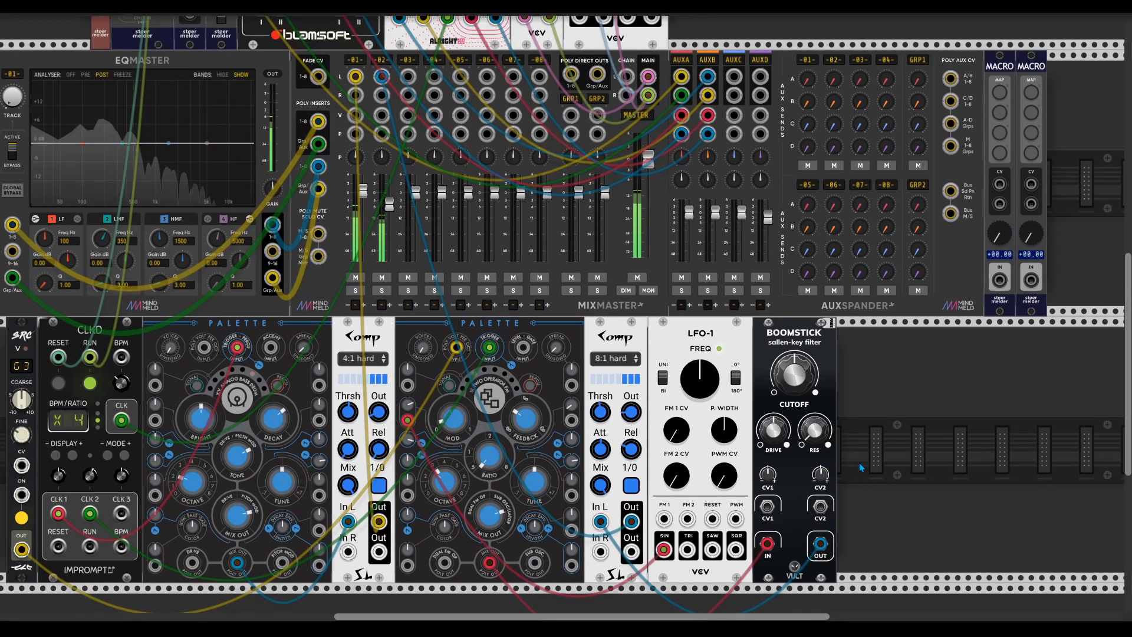
mouse_move(795, 375)
mouse_down()
mouse_move(794, 357)
mouse_move(794, 381)
mouse_up()
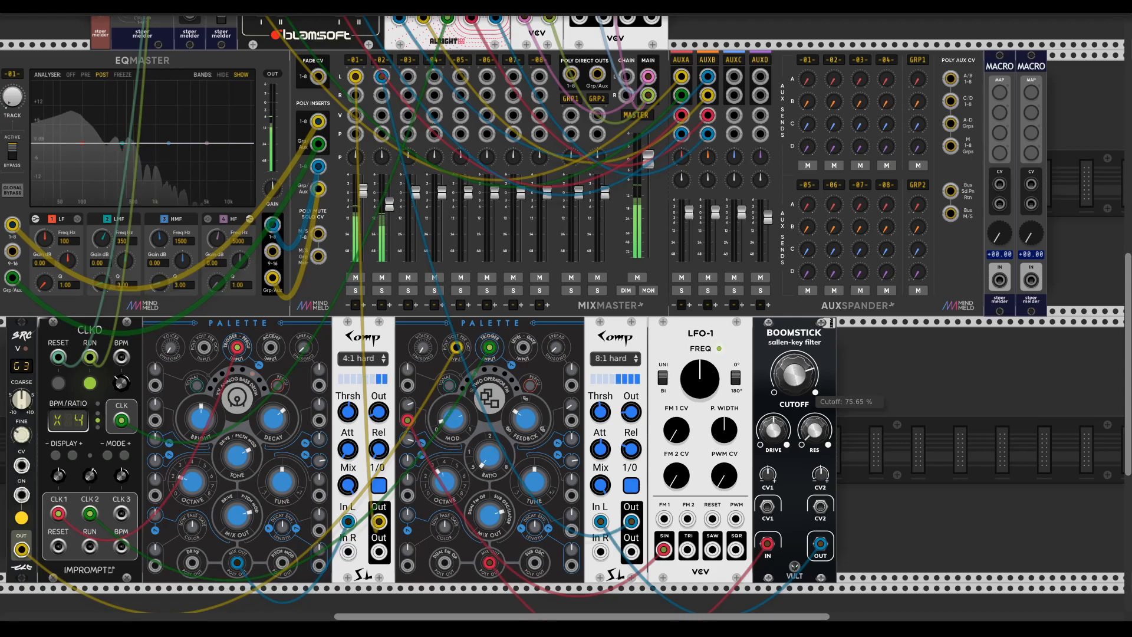
drag(795, 374, 794, 431)
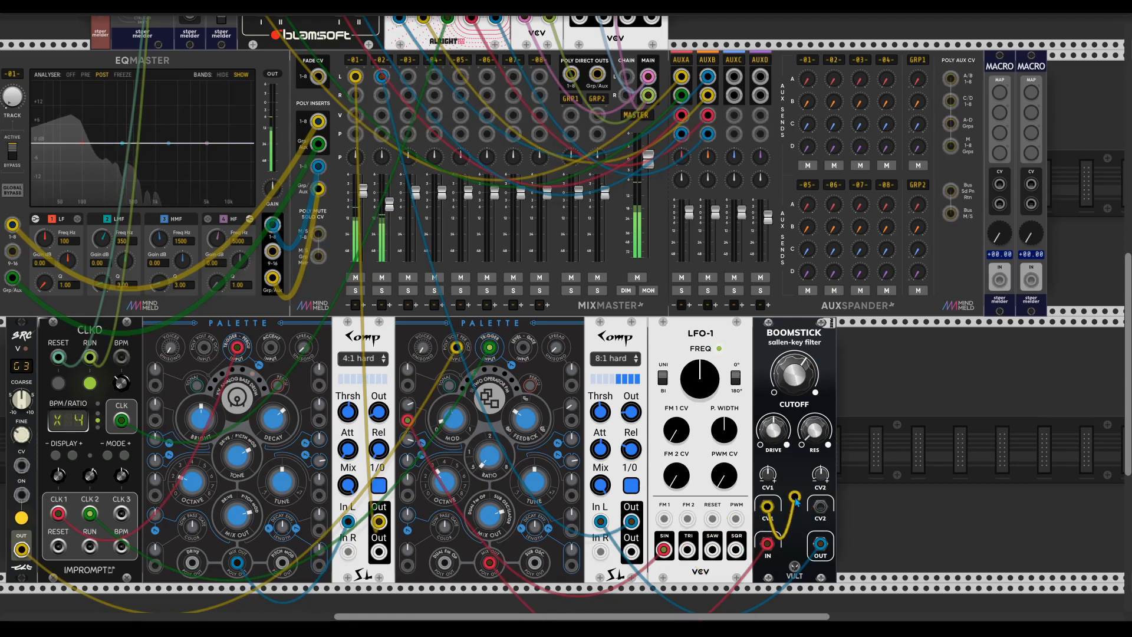
Duplicate LFO-1, place the copy beside the Boomstick filter and patch its sine output to the filter's CV1 input.
key(ctrl+d)
drag(853, 549, 769, 495)
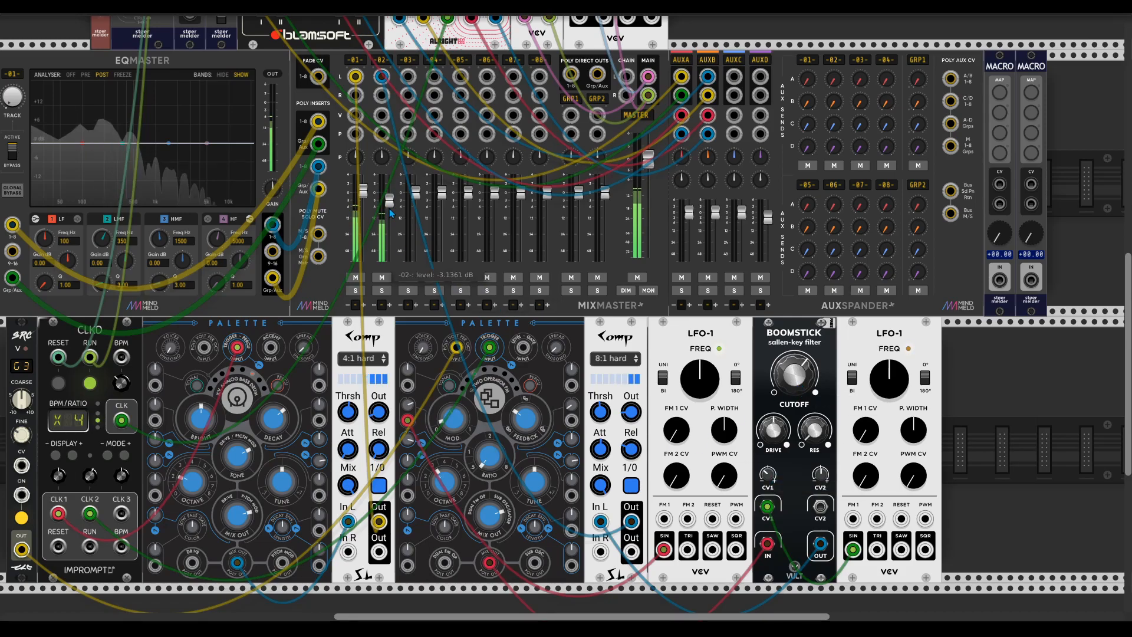
mouse_move(816, 377)
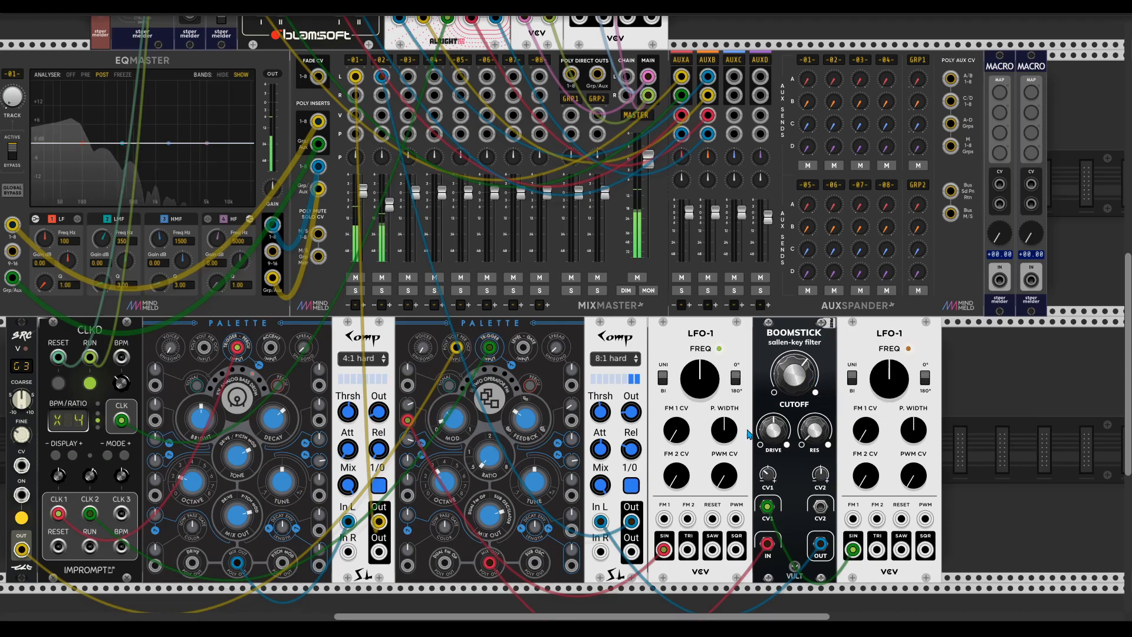
Map the first Macro module's first two slots to the bypass switches of the first and second Comp.
scroll(690, 499, down, 1)
scroll(690, 499, left, 1)
scroll(691, 499, down, 1)
scroll(691, 499, right, 1)
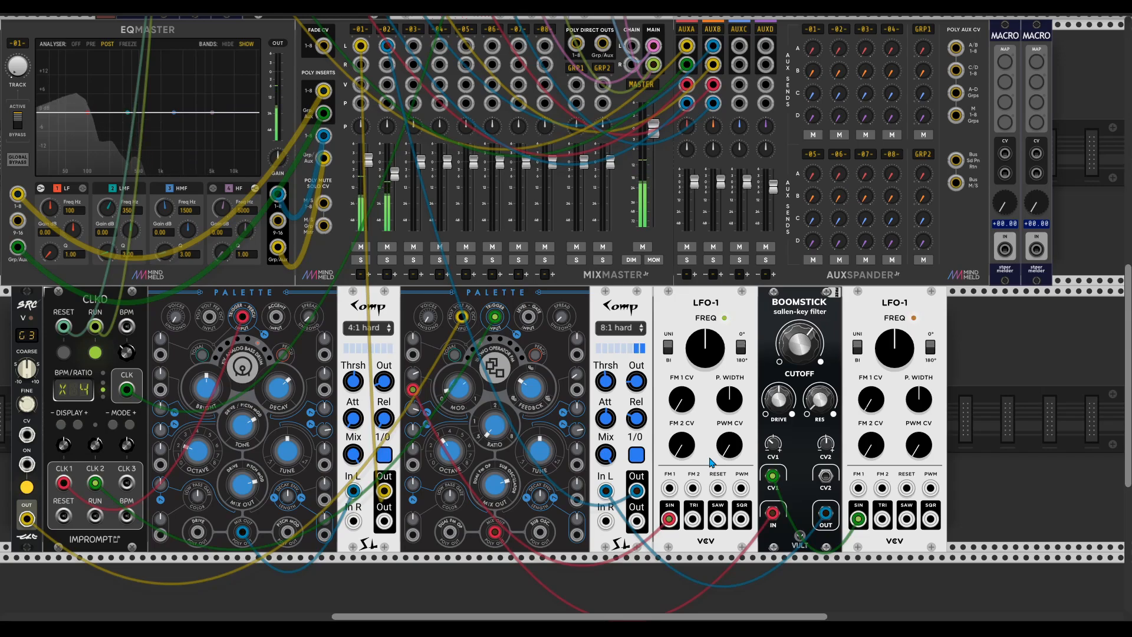
scroll(710, 463, up, 1)
scroll(710, 463, right, 1)
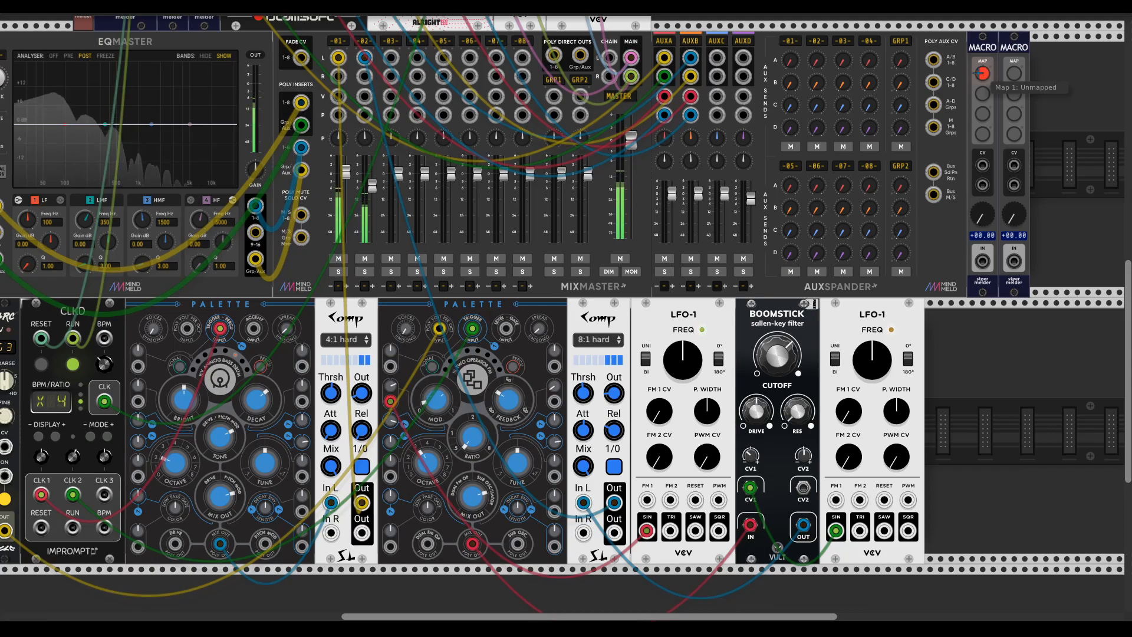
click(361, 466)
click(984, 96)
click(614, 466)
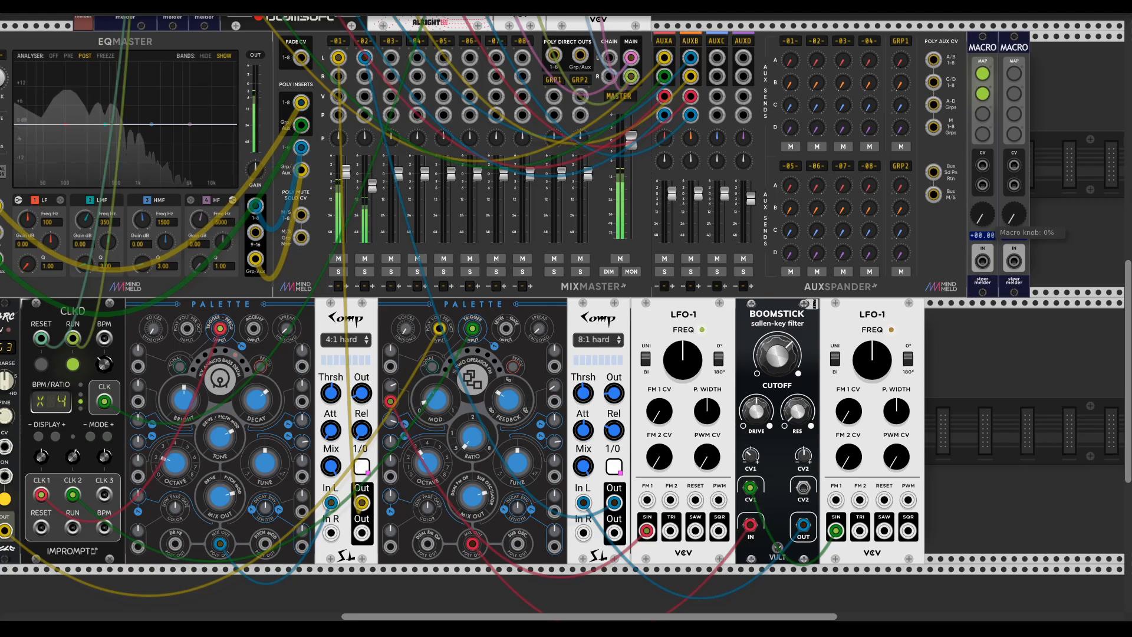
Turn the Macro knob between 0% and about 99% to compare bypassed and active compression, leaving both Comps active.
drag(983, 216, 983, 171)
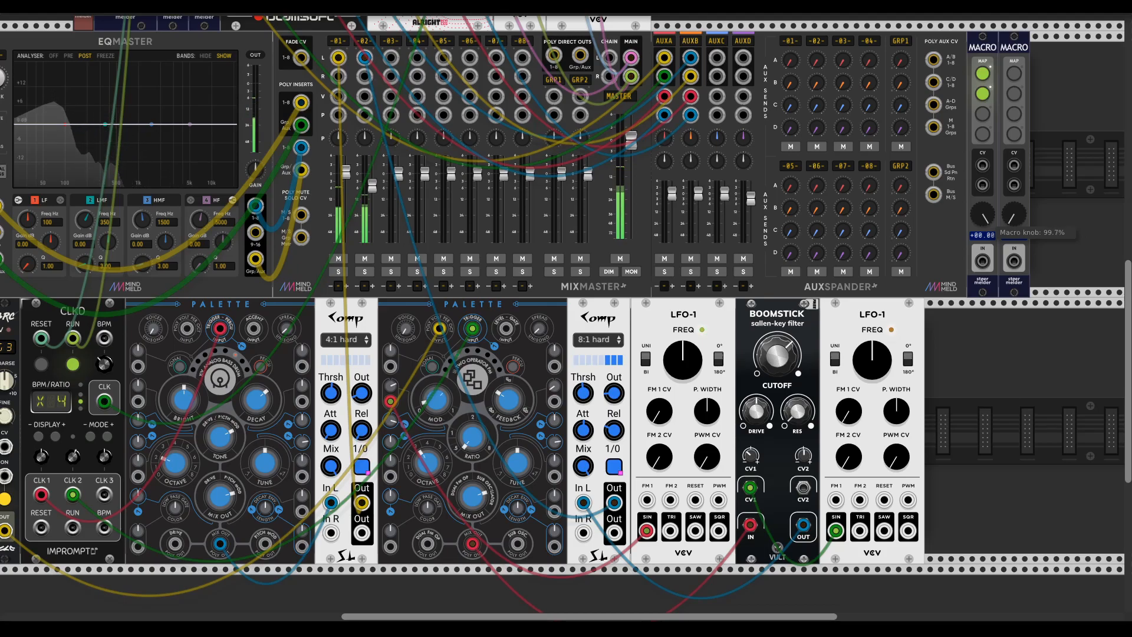
drag(984, 215, 983, 259)
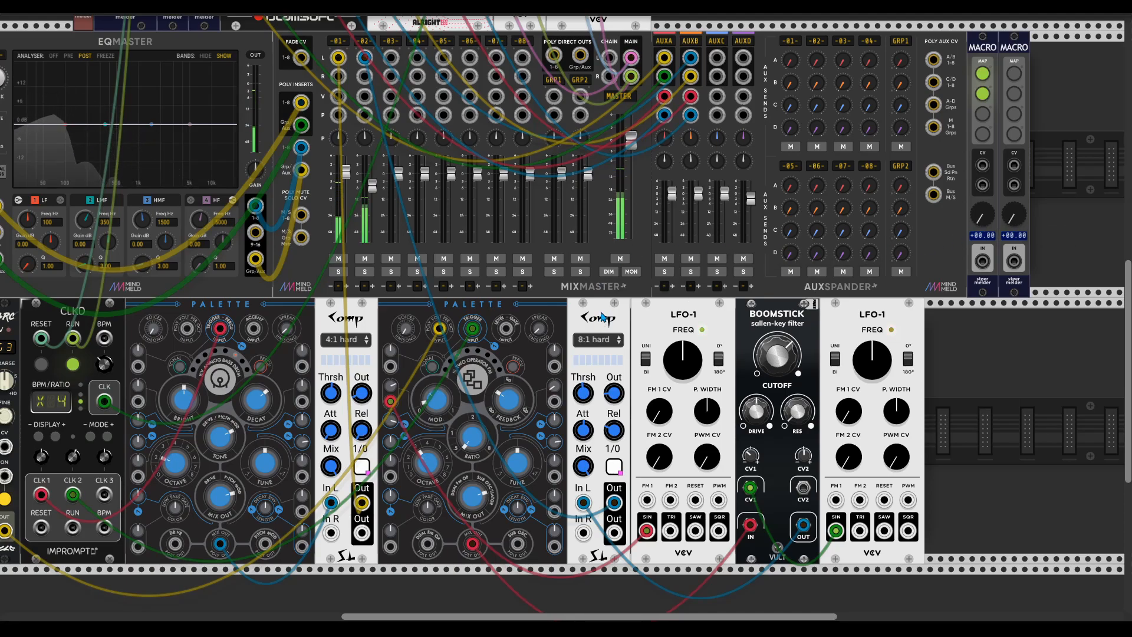
drag(983, 215, 984, 215)
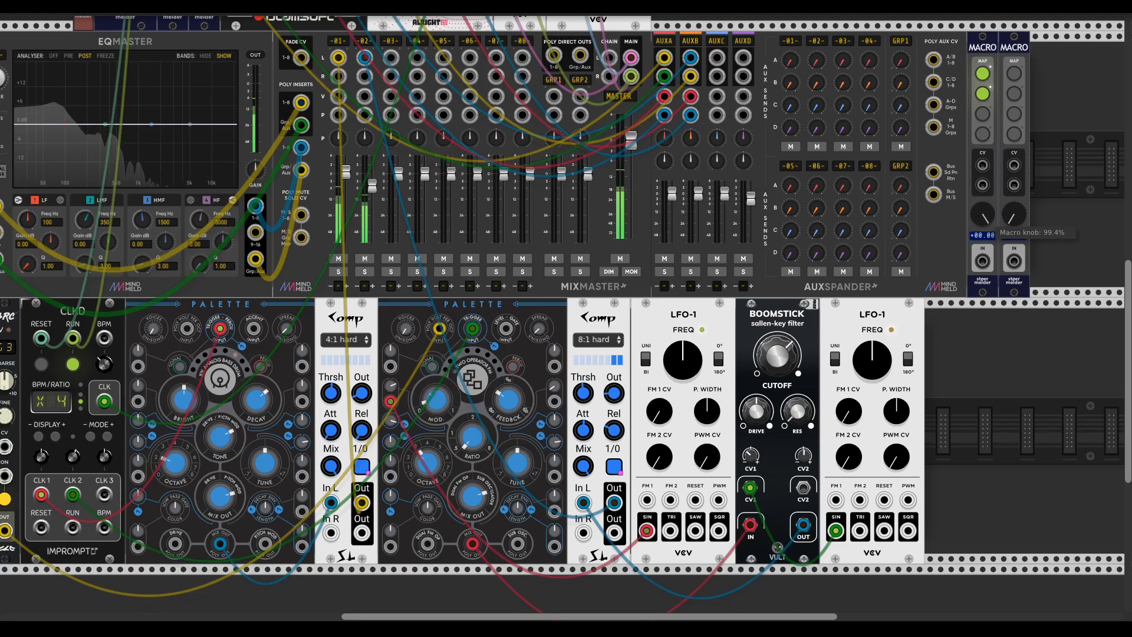
drag(984, 215, 984, 215)
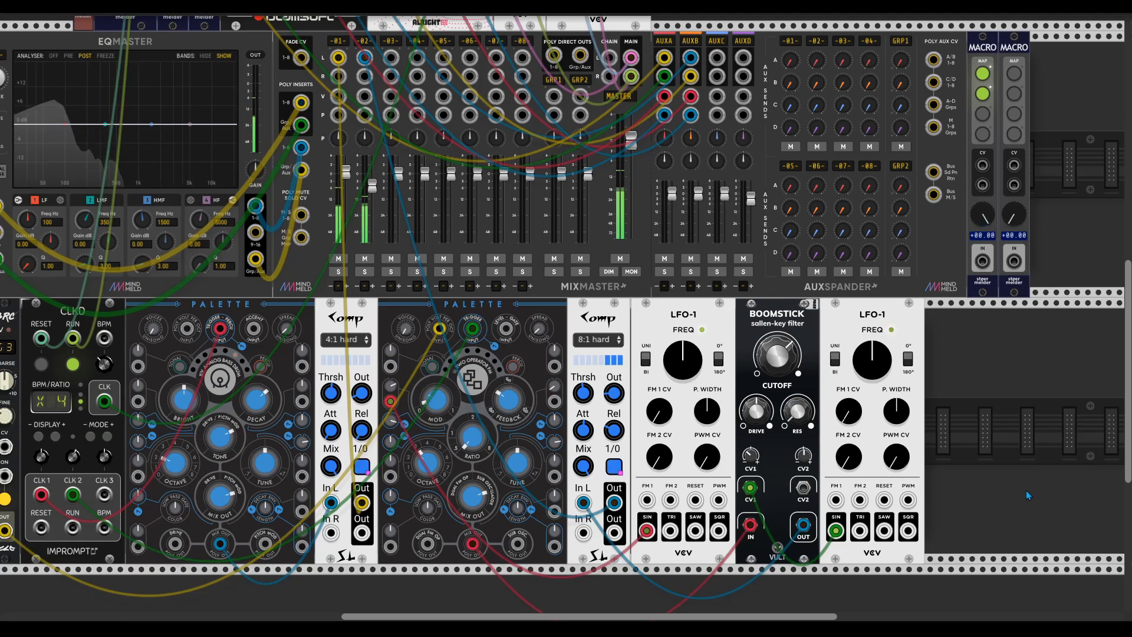
Search the module library for "pale" and add another Palette to the left of the clock modules in the lower row.
drag(1037, 547, 1030, 542)
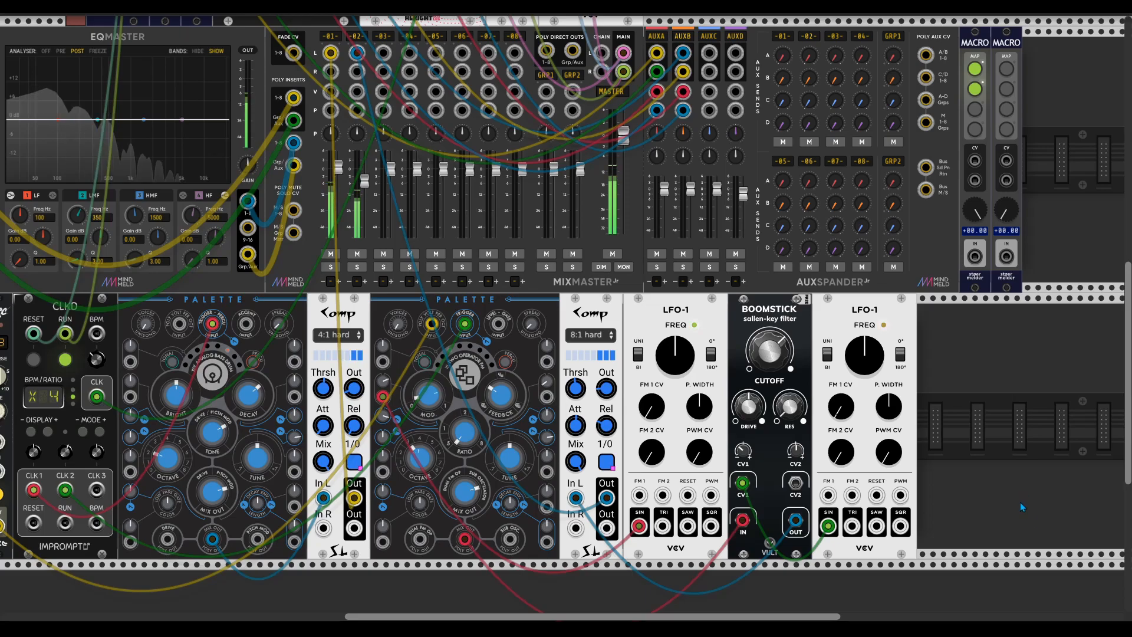
scroll(1021, 519, right, 3)
scroll(1021, 519, up, 2)
scroll(914, 473, left, 8)
scroll(915, 473, down, 3)
scroll(346, 374, left, 7)
scroll(319, 376, down, 2)
right_click(277, 379)
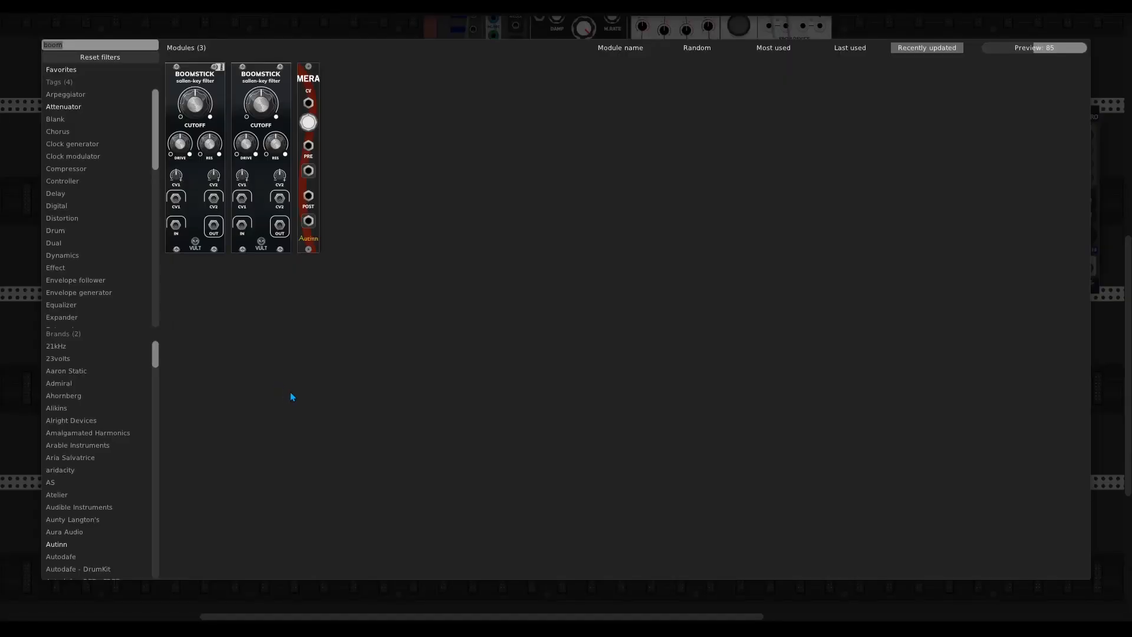
text(pa)
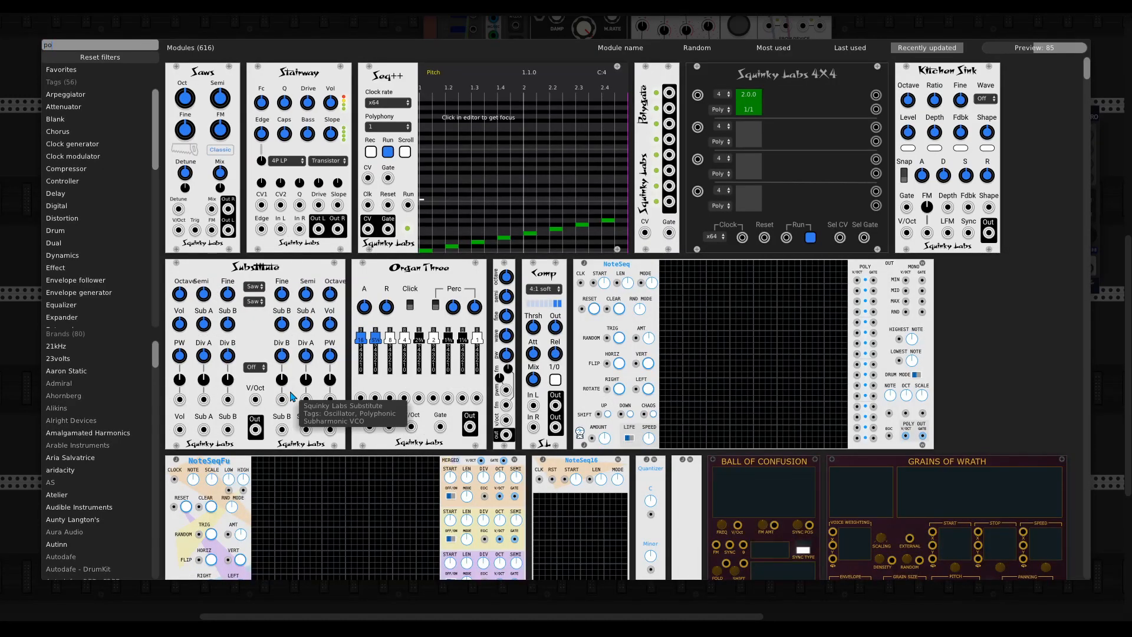
text(le)
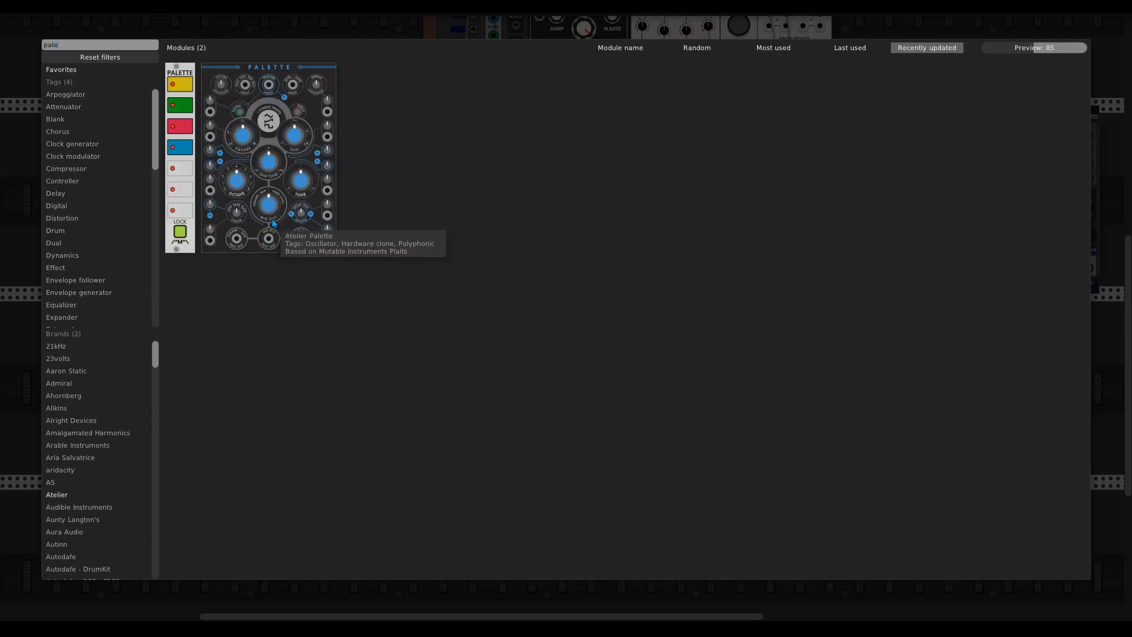
Search the module library for "az" and add the modulo sequencer directly left of the new Palette.
key(BackSpace)
key(BackSpace)
key(BackSpace)
key(BackSpace)
text(az)
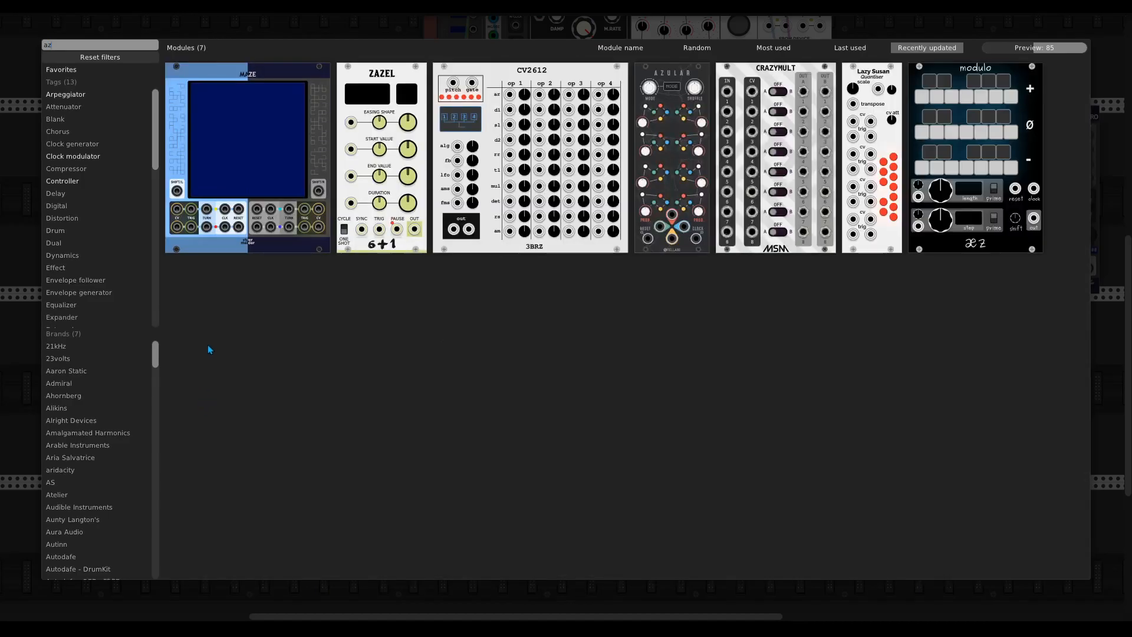
click(1017, 189)
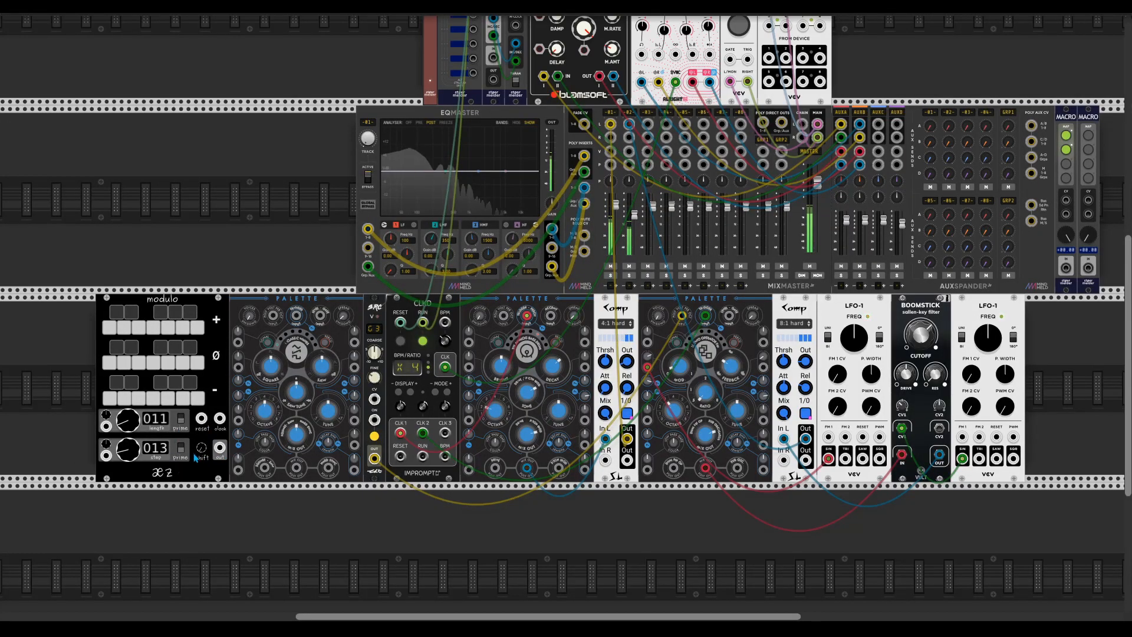
drag(221, 420, 404, 518)
Search the module library for "jw" and add the Trigs sequencer to the left of EQMaster.
right_click(206, 253)
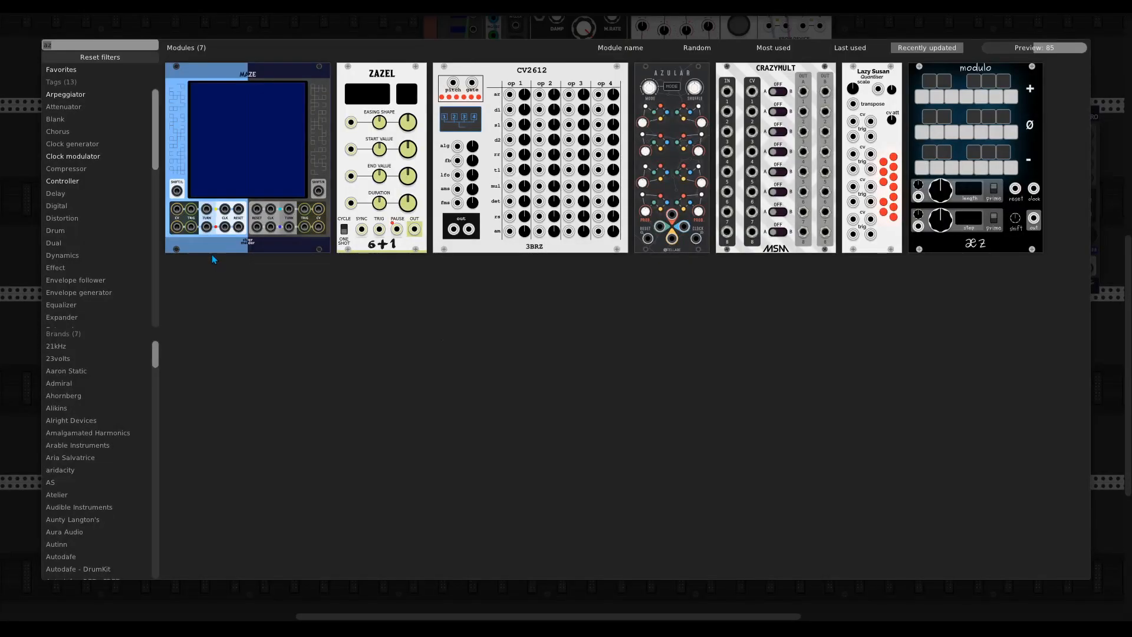
text(jw)
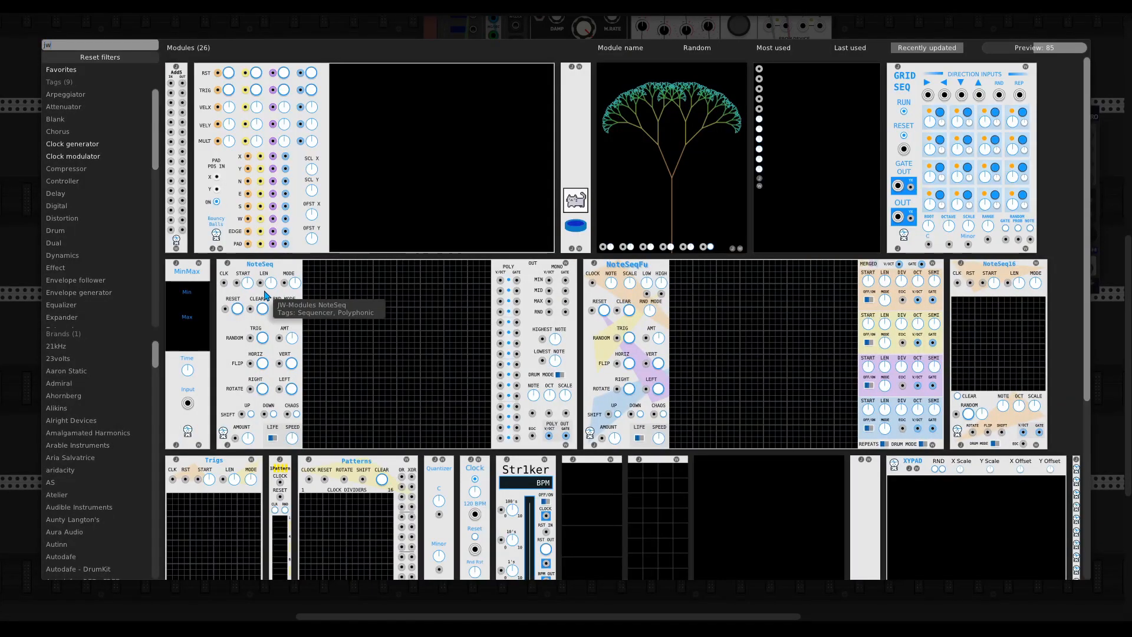
scroll(982, 393, down, 3)
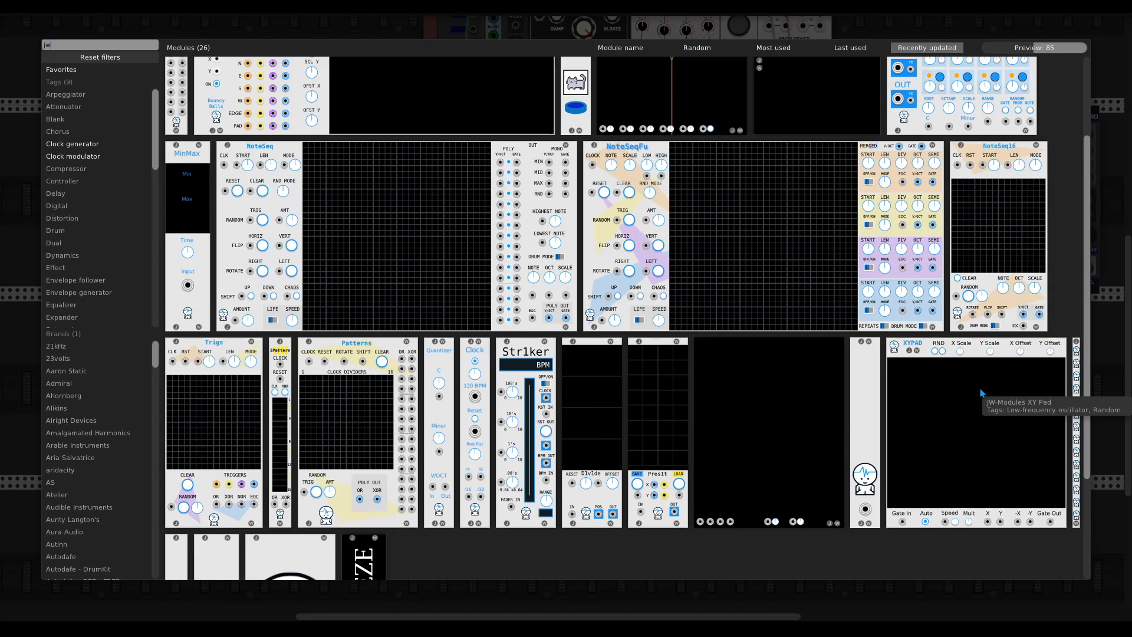
scroll(982, 392, down, 2)
drag(232, 380, 346, 383)
Patch Clkd's CLK 2 output to the Trigs clock input and Clkd's reset output to the Trigs reset input.
drag(267, 128, 423, 434)
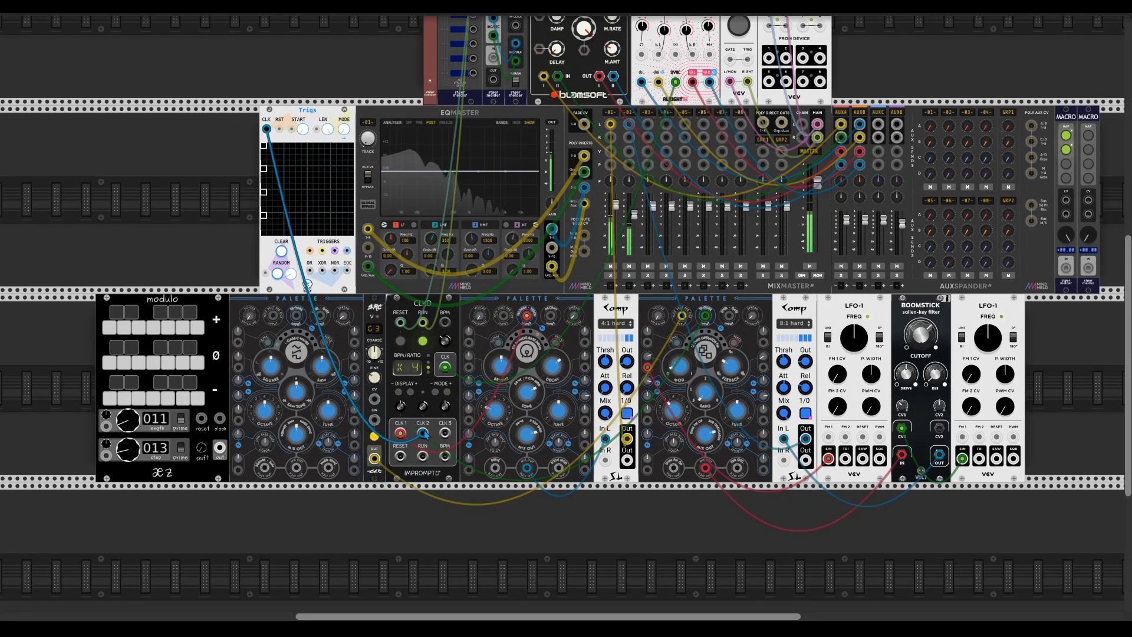
right_click(403, 306)
mouse_move(486, 548)
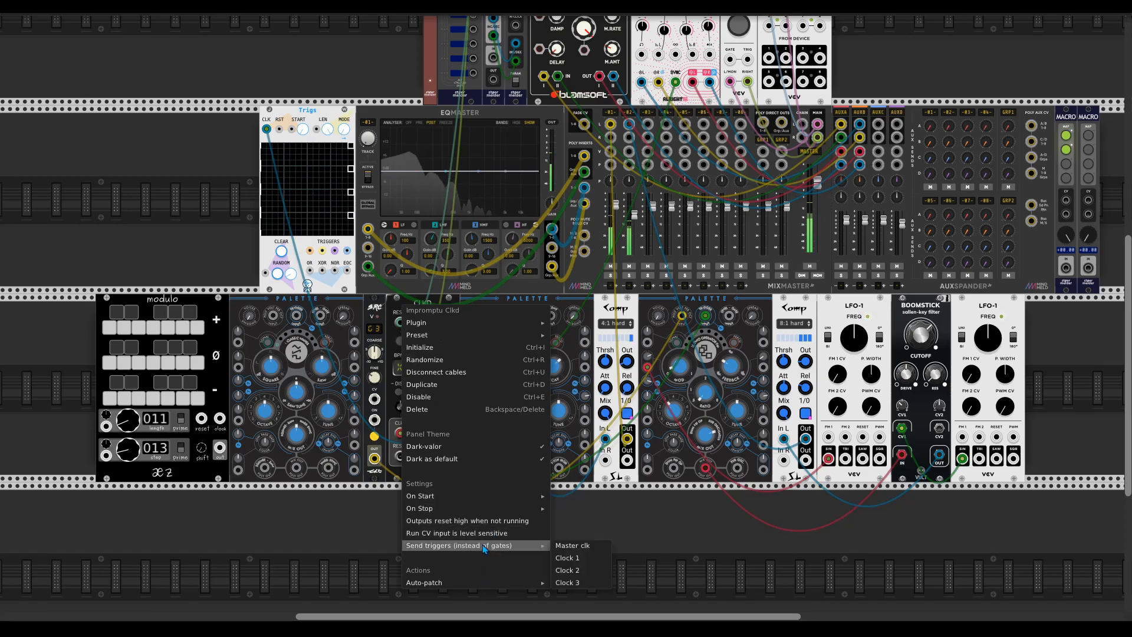
click(318, 532)
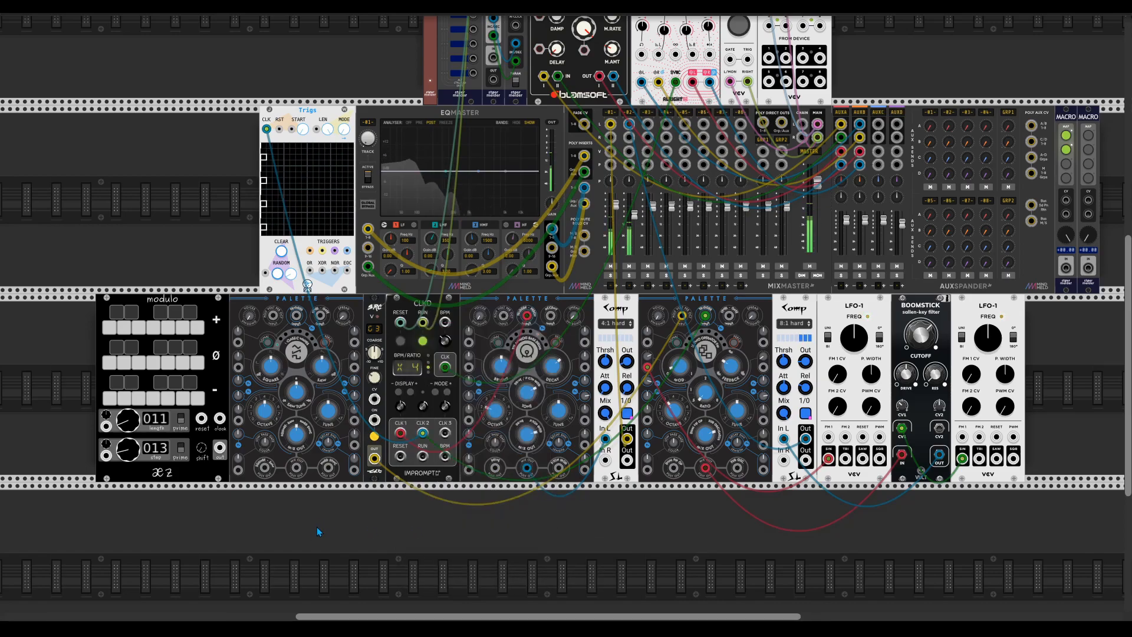
drag(279, 129, 401, 456)
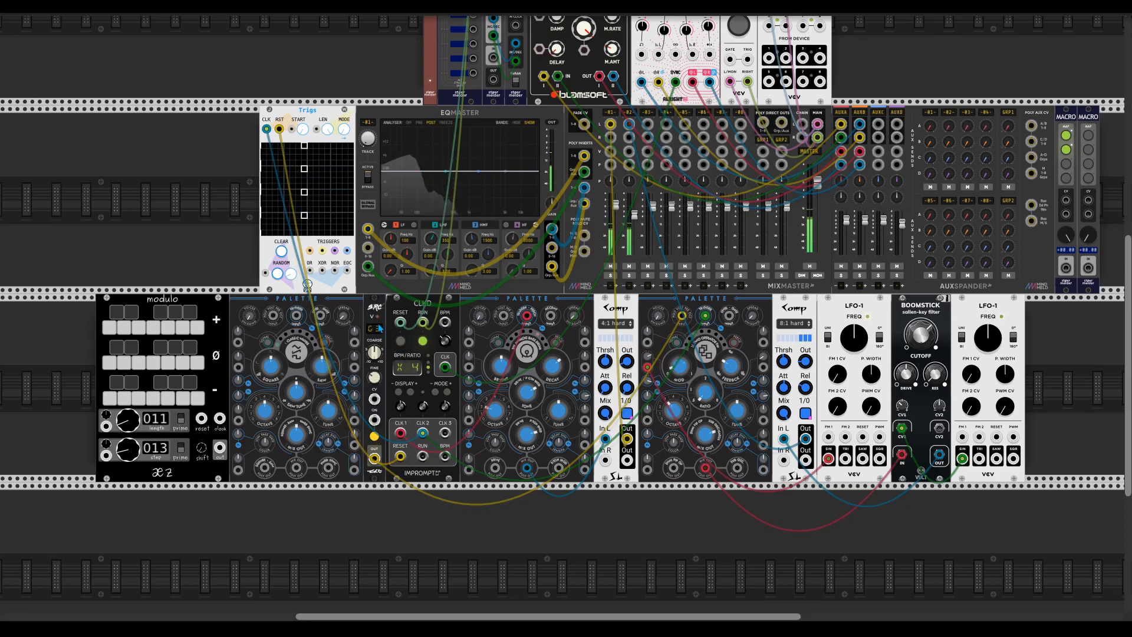
Draw first-row steps in Trigs, drive modulo from its first trigger output and Clkd's reset, and patch modulo's output to the new Palette's pitch input.
mouse_move(328, 129)
mouse_down()
mouse_move(328, 144)
mouse_move(328, 127)
mouse_up()
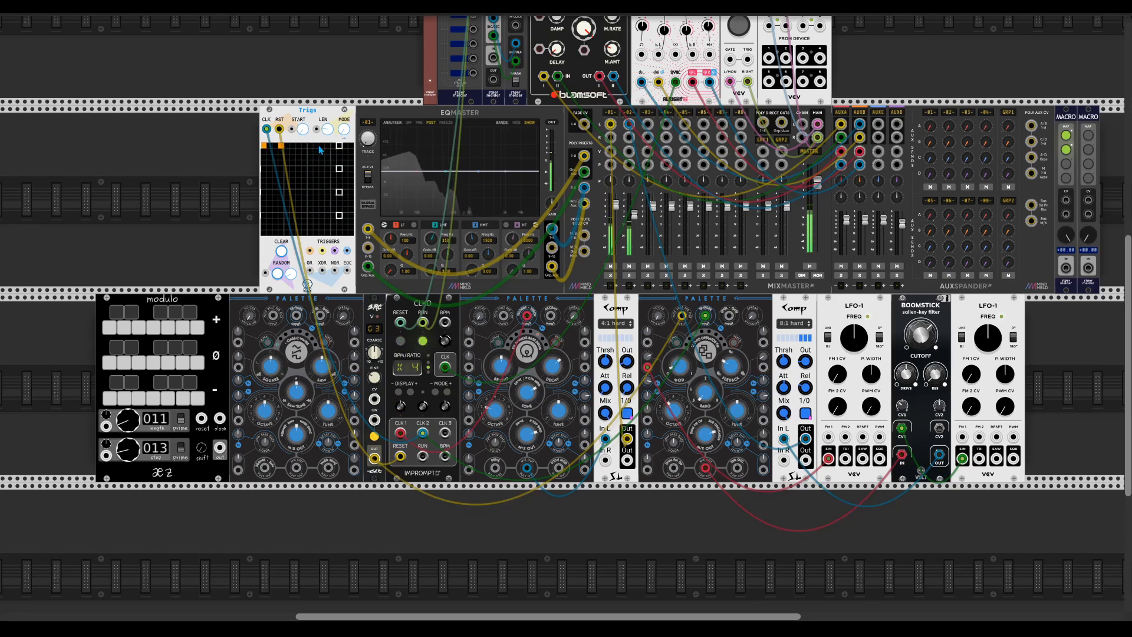
drag(309, 250, 400, 456)
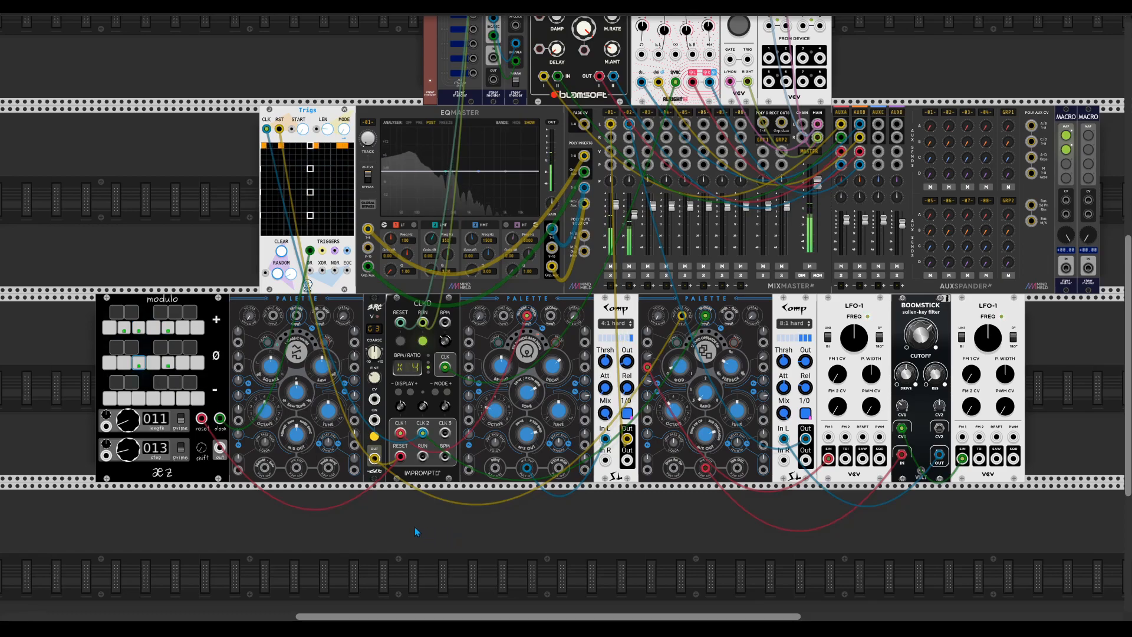
drag(273, 315, 220, 448)
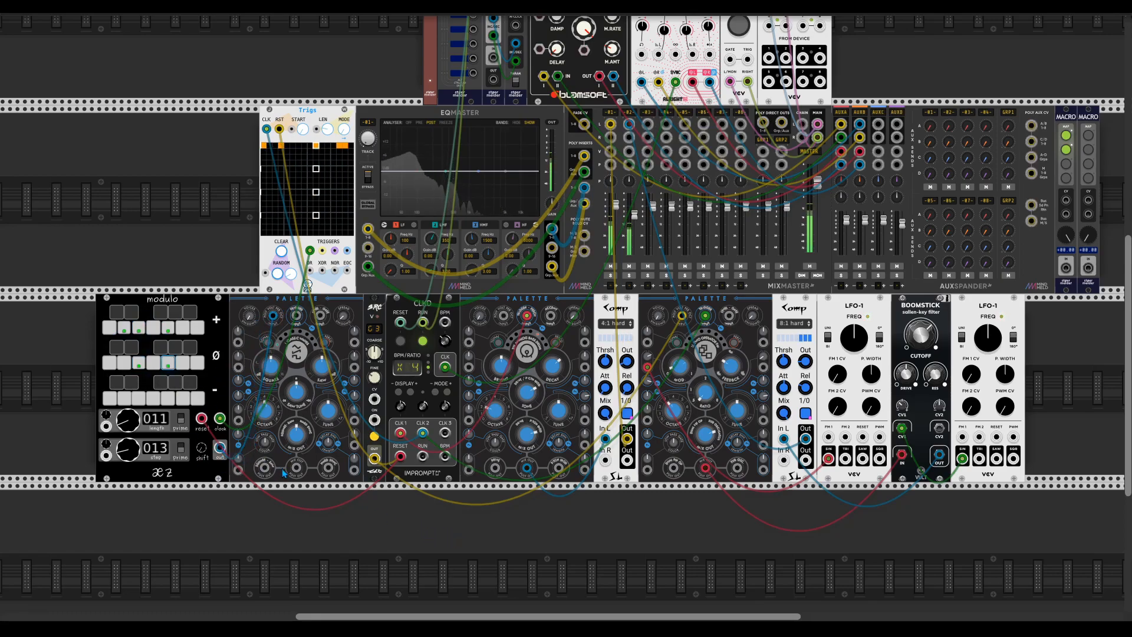
Duplicate the 8:1 hard Comp beside Trigs, feed the new Palette's output into its In L and set its ratio to 2:1 soft.
drag(800, 311, 235, 127)
drag(226, 250, 297, 469)
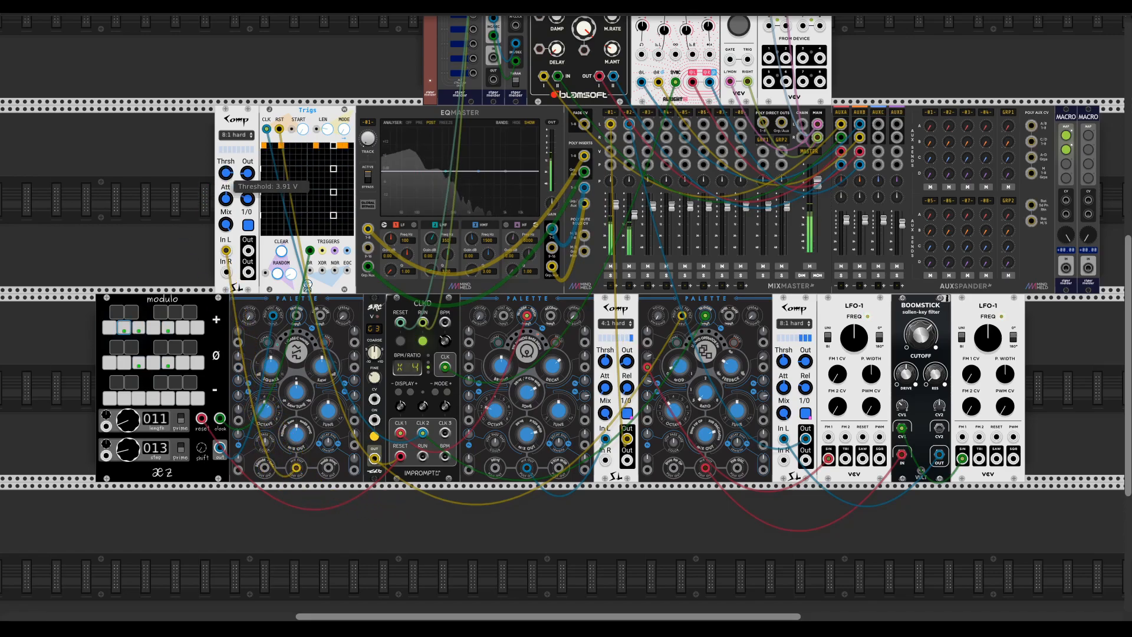
click(236, 135)
click(242, 165)
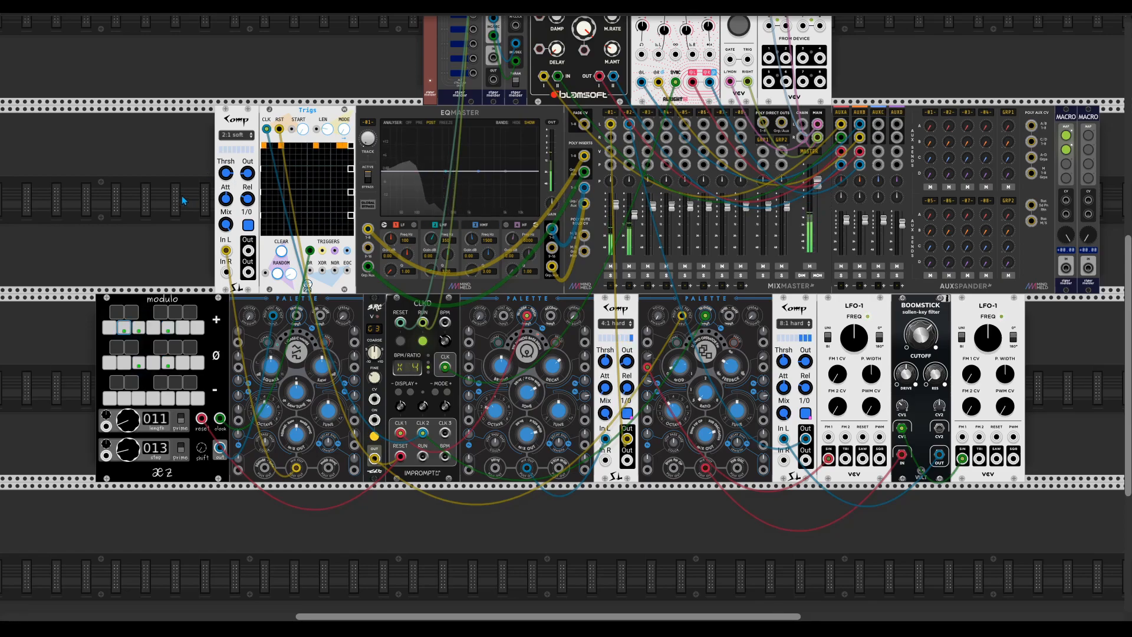
Patch the third Comp's output to MixMaster's third track and lower that track's fader to about -26 dB.
key(ctrl+z)
key(ctrl+z)
key(ctrl+z)
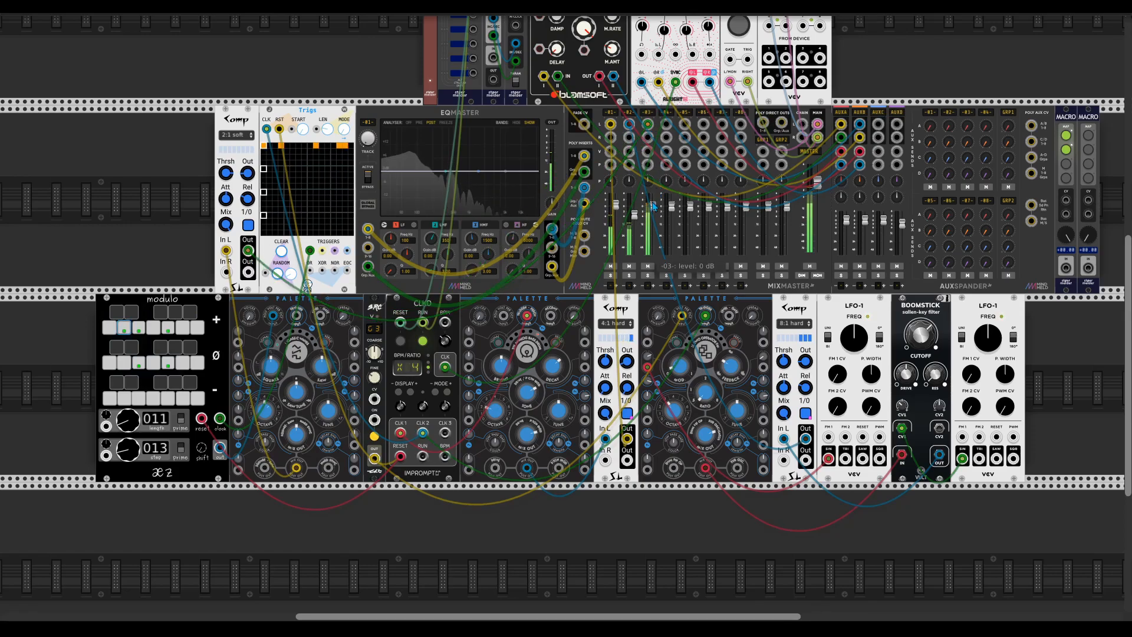
drag(653, 205, 655, 212)
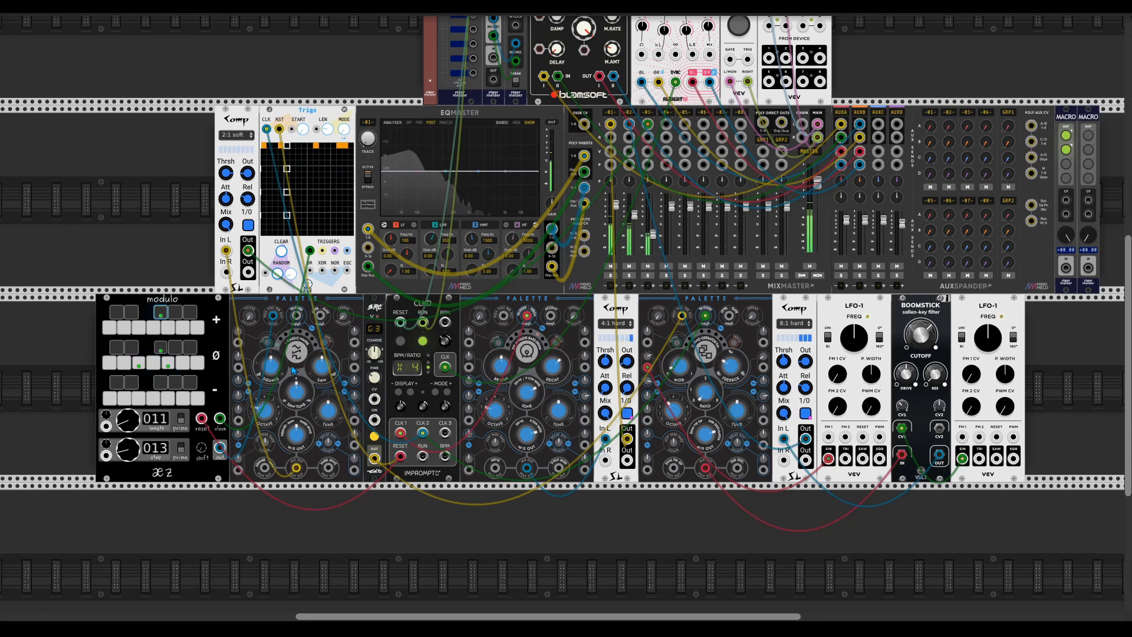
Bypass the third Comp, the one beside Trigs.
mouse_move(653, 236)
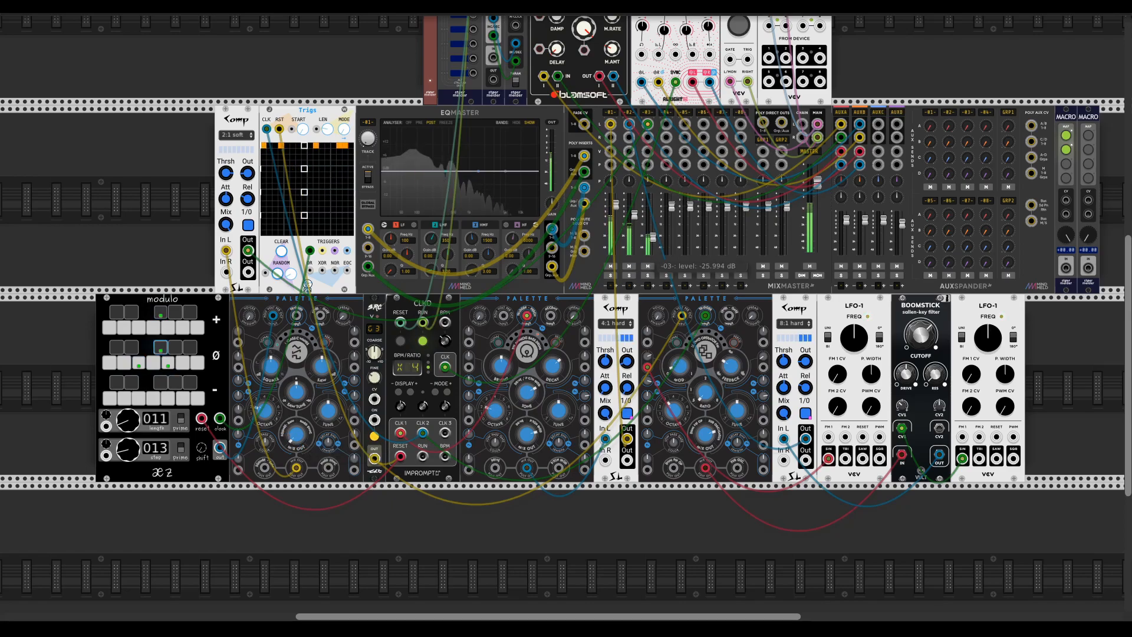
mouse_move(430, 241)
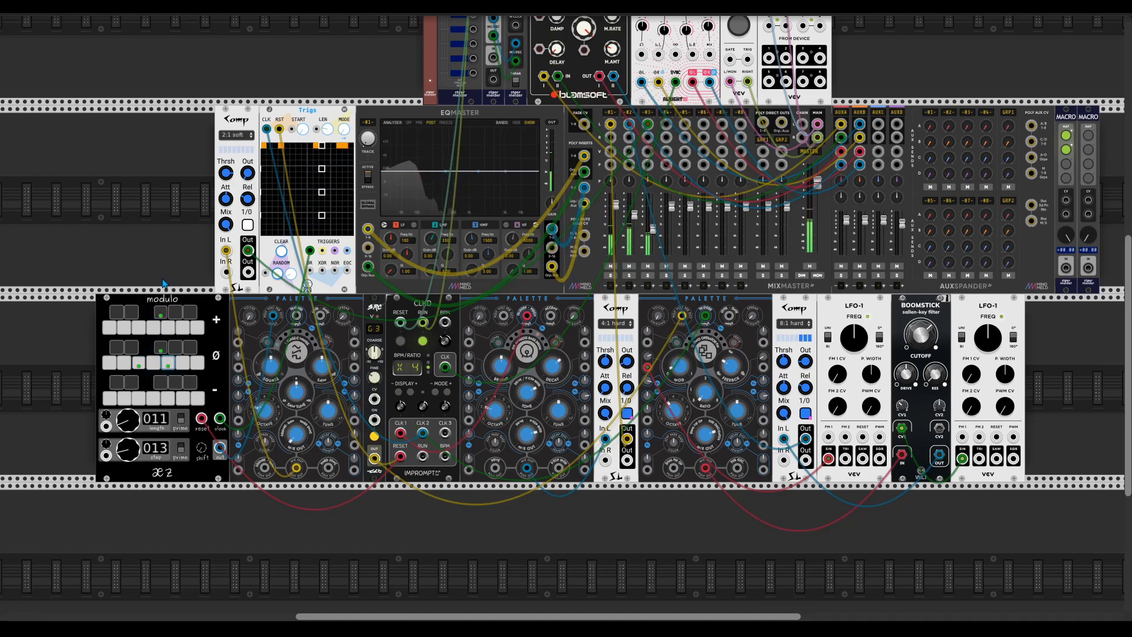
click(248, 228)
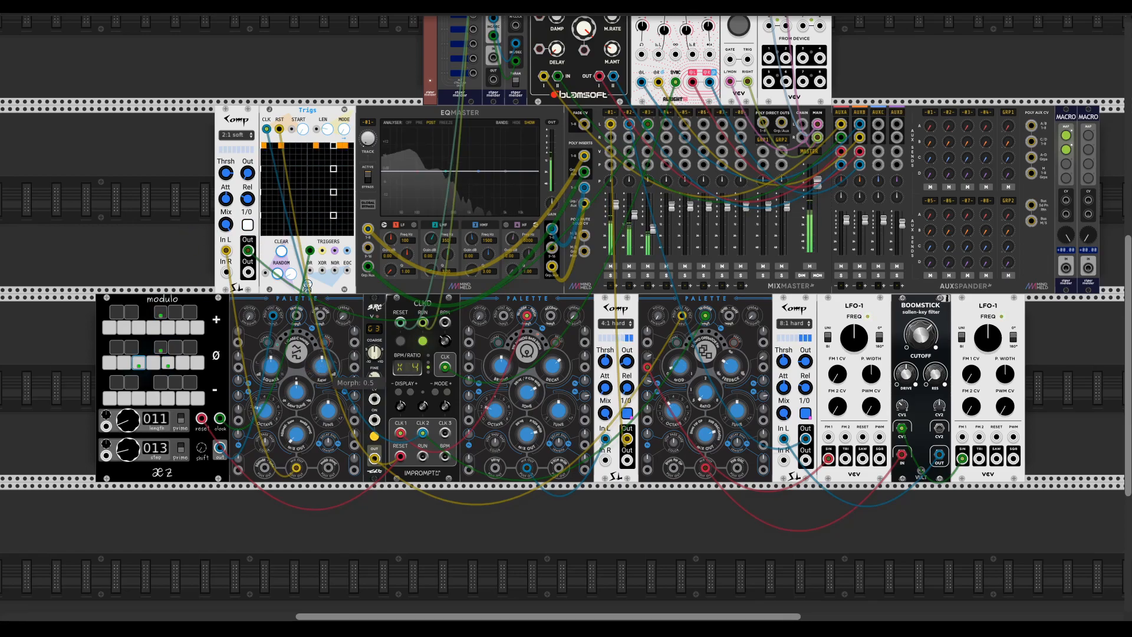
Adjust the new Palette's Morph and modulate it with the sine output of a duplicated LFO-1 set to a lower frequency.
drag(322, 366, 322, 343)
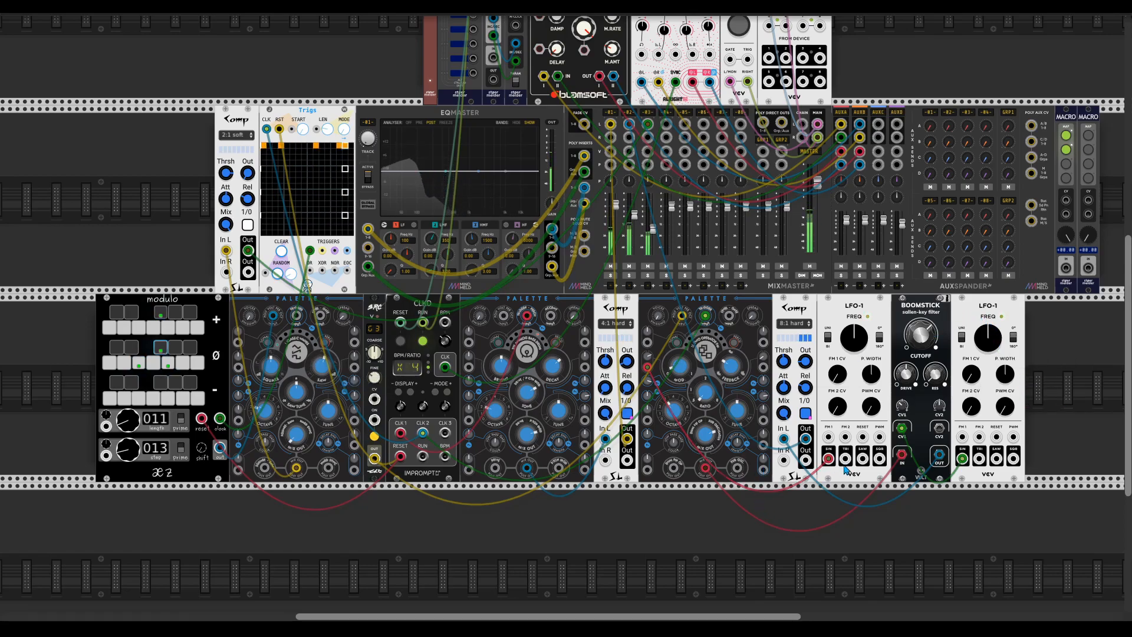
key(ctrl+d)
drag(1063, 340, 1063, 381)
drag(1036, 459, 355, 364)
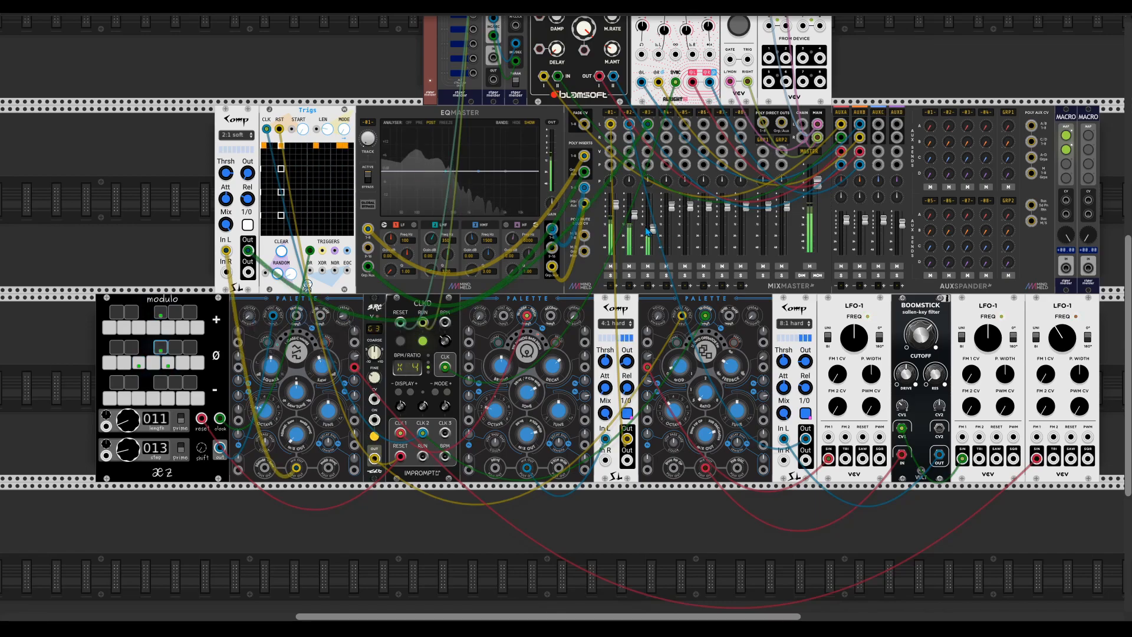
Set MixMaster track 3's poly input behavior to Sum to stereo (L only) and raise its fader to about -15.39 dB.
right_click(649, 116)
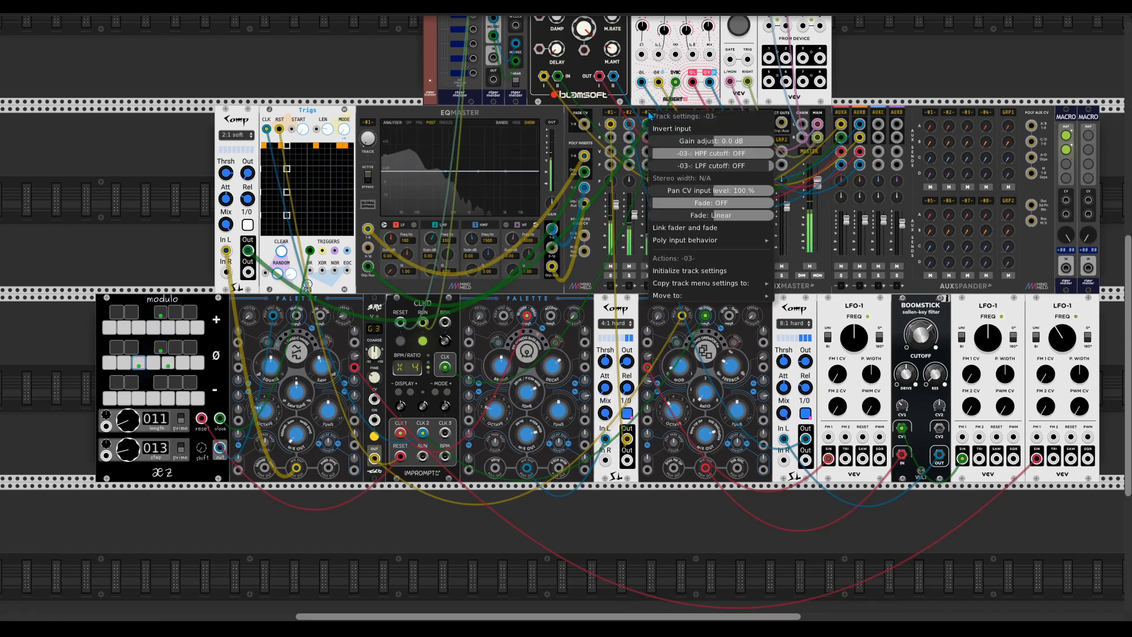
click(795, 250)
drag(653, 233, 653, 227)
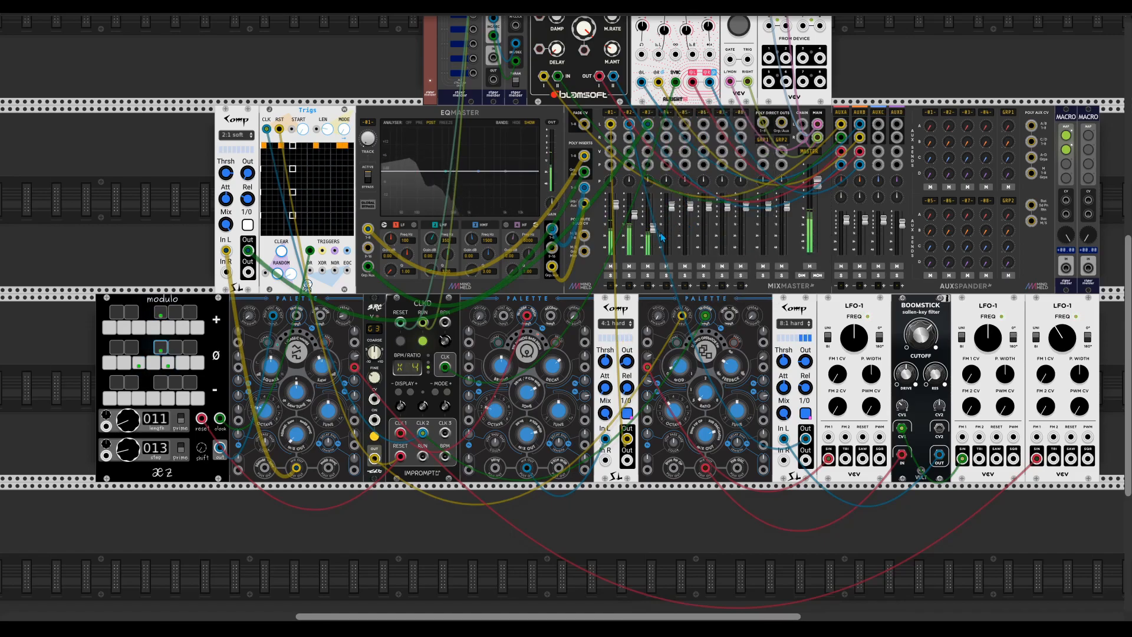
right_click(648, 115)
mouse_move(764, 246)
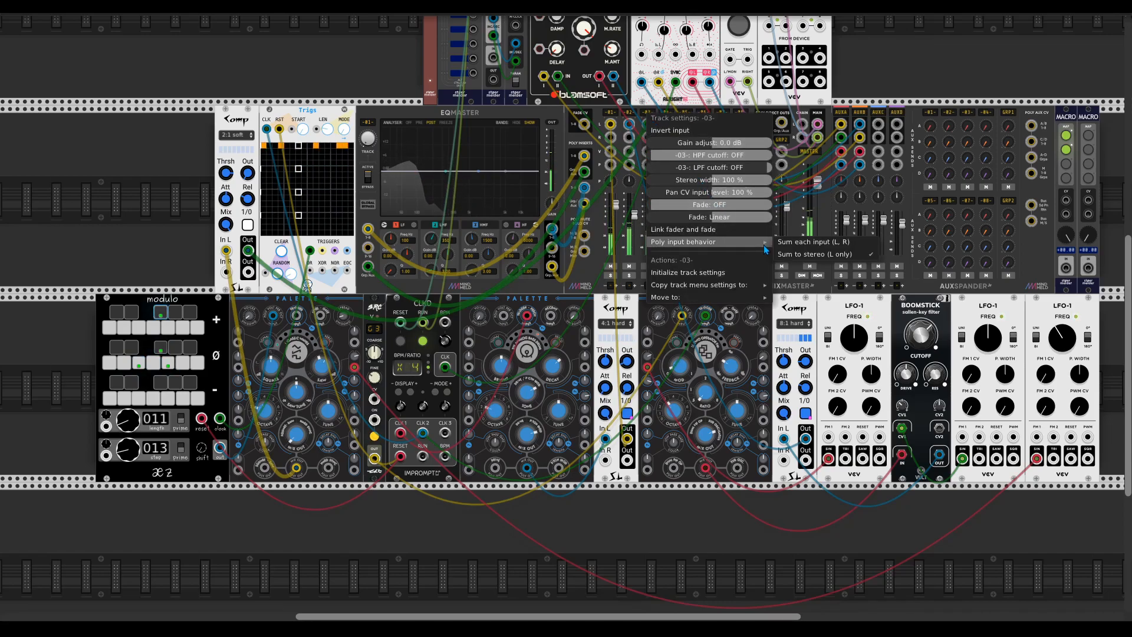
click(641, 226)
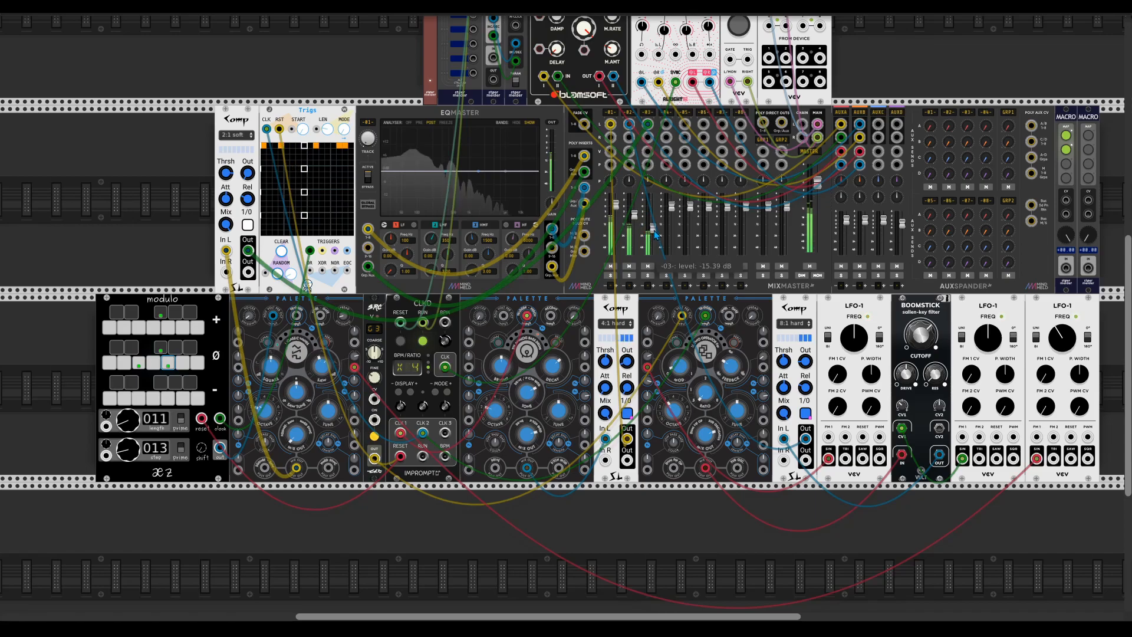
Lower the new Palette's upper-left knob, search the library for "ram" and add a Befaco Rampage left of the third Comp.
drag(270, 366, 271, 472)
right_click(415, 541)
text(r)
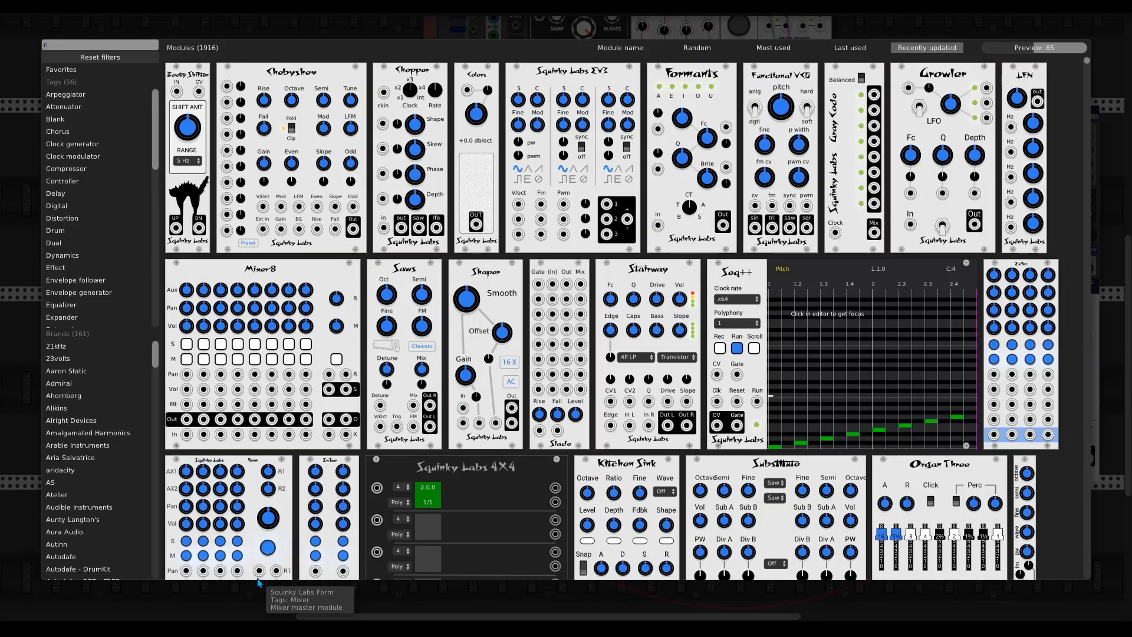
text(am)
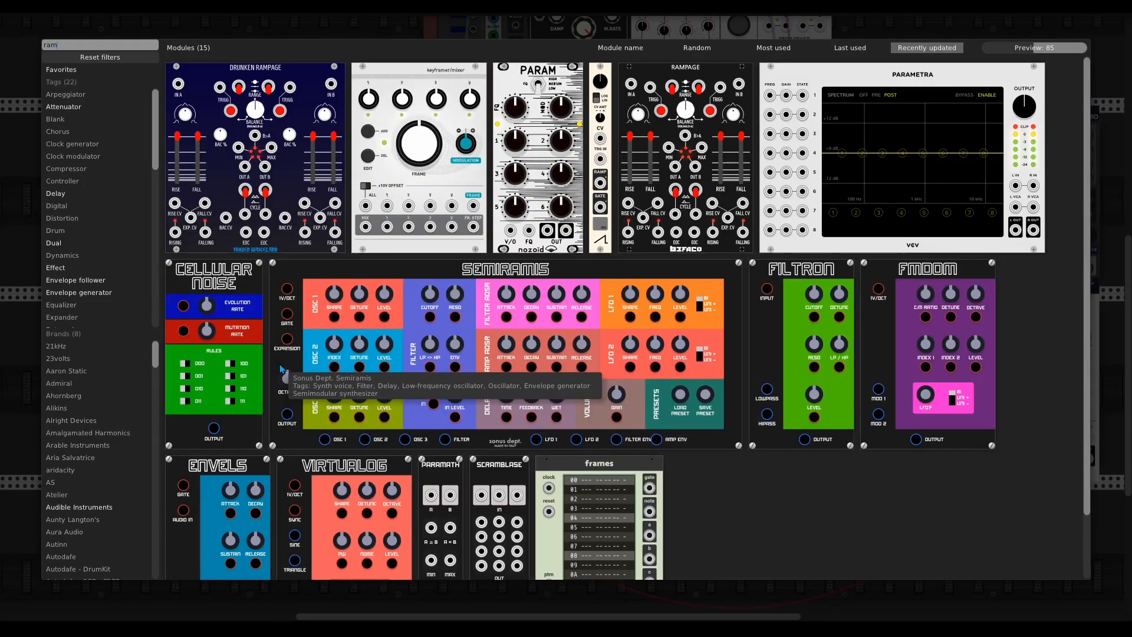
drag(699, 214, 127, 165)
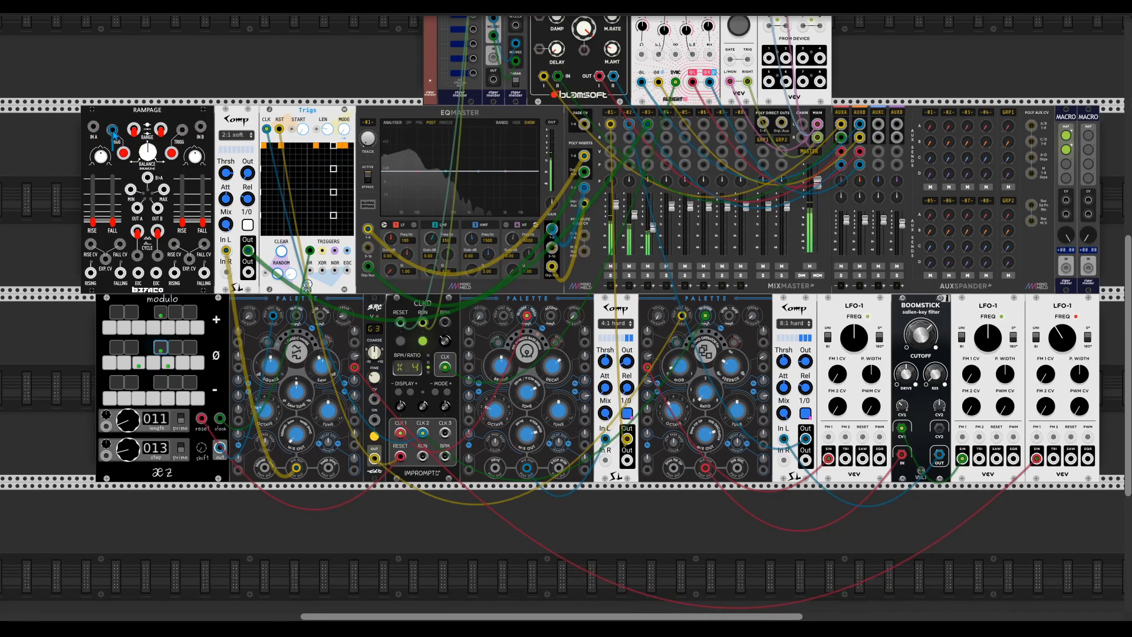
Patch Rampage's OUT A to the CV input beside the new Palette's upper-left knob.
drag(112, 130, 244, 406)
drag(244, 407, 243, 413)
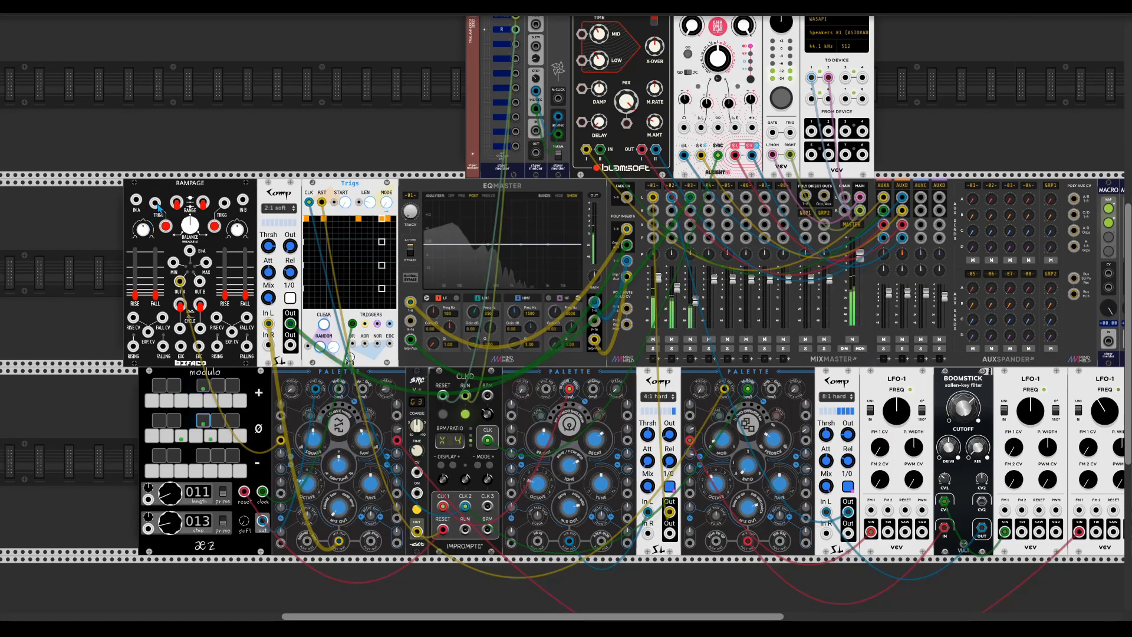
Trigger Rampage channel A from Trigs' second trigger output, drawing second-row steps and adjusting channel A's fall time.
drag(156, 203, 365, 325)
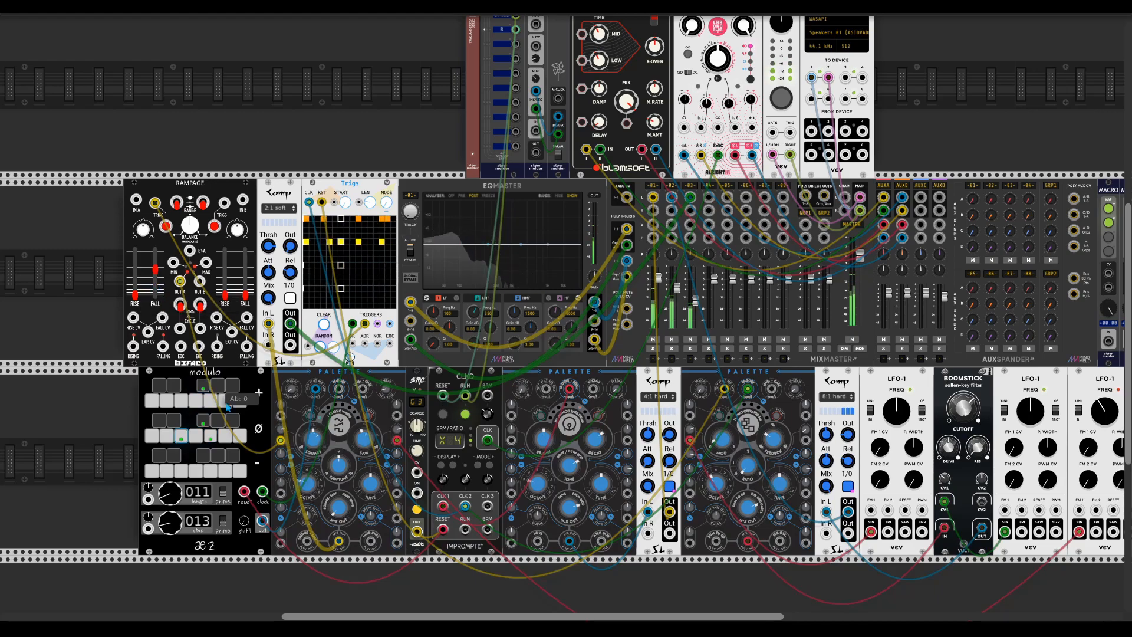
drag(156, 270, 155, 277)
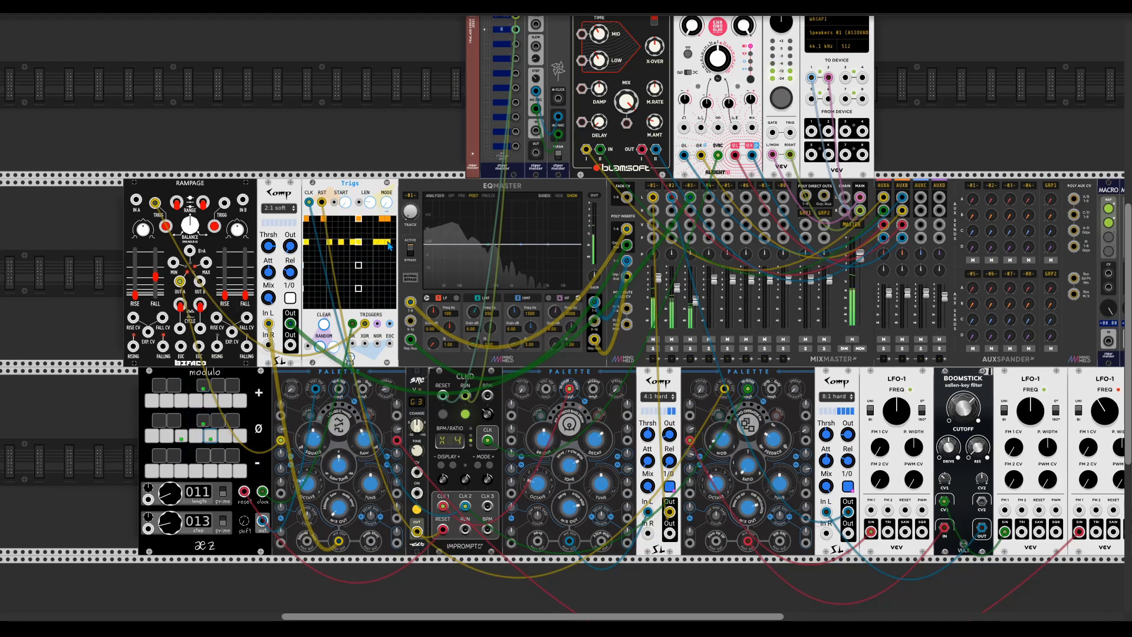
Fine-tune MixMaster track 3's fader, search the library for "stabil" and add a Vult Stabile filter left of modulo.
drag(694, 301, 694, 302)
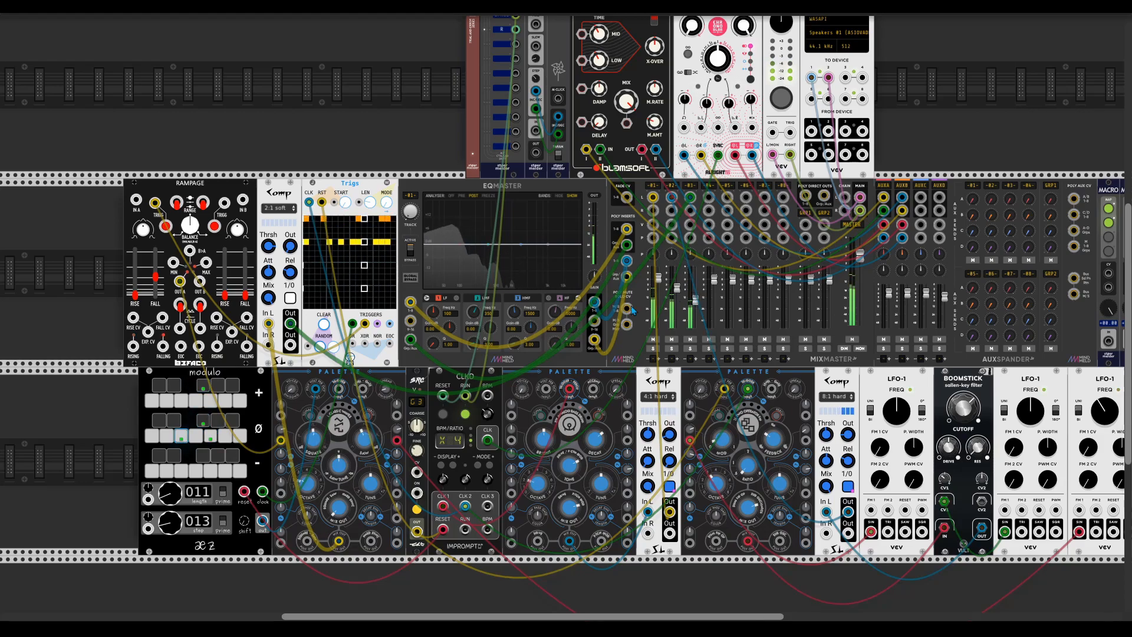
drag(173, 262, 173, 265)
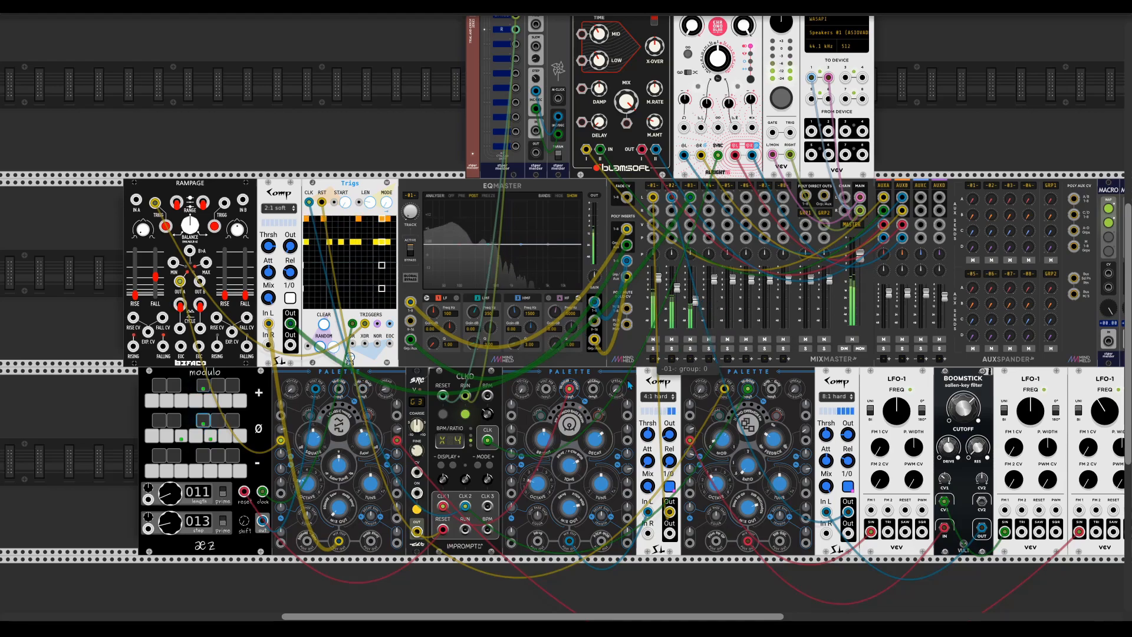
scroll(652, 369, left, 3)
right_click(132, 484)
text(stabil)
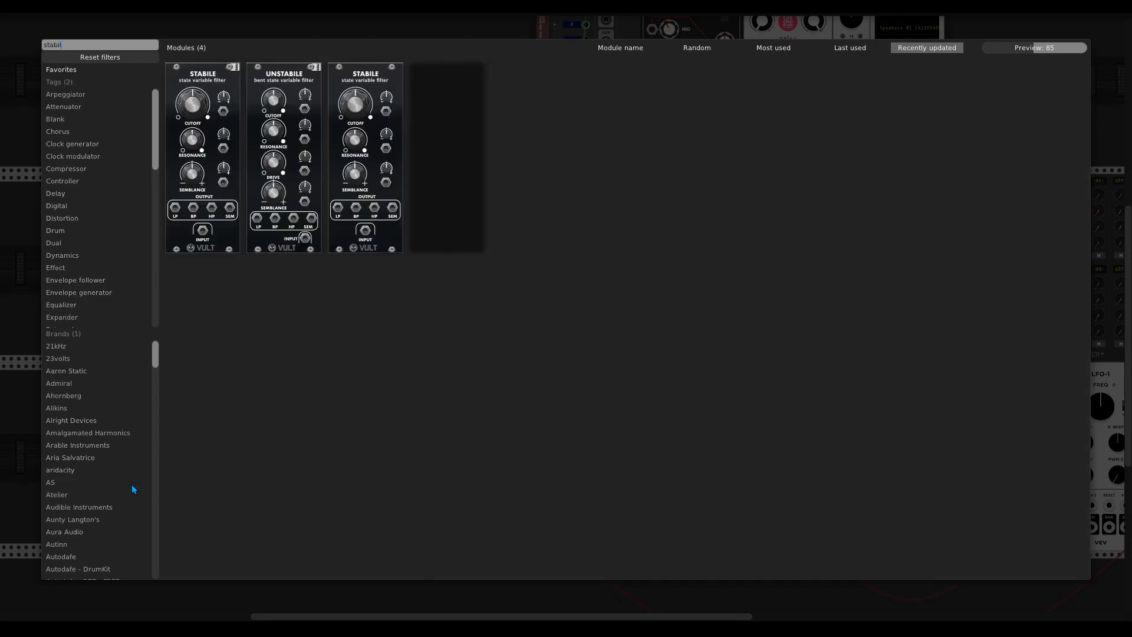
drag(198, 183, 215, 441)
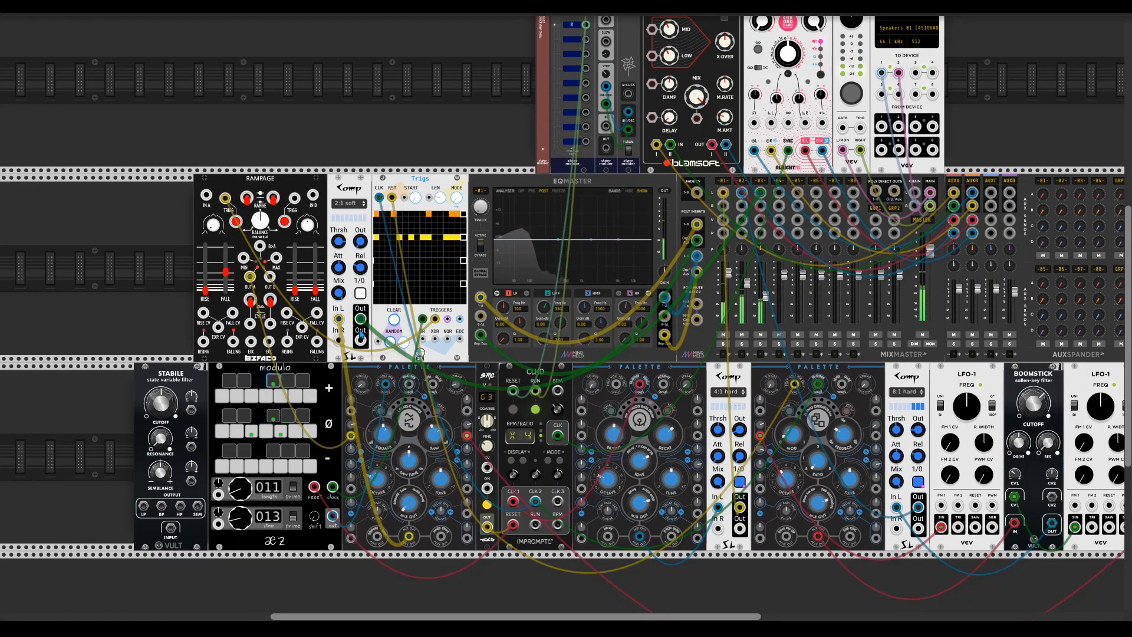
Route the new Palette through Stabile's LP output into the third Comp's In L, modulating the cutoff from Rampage OUT A at -0.465.
drag(360, 335, 339, 319)
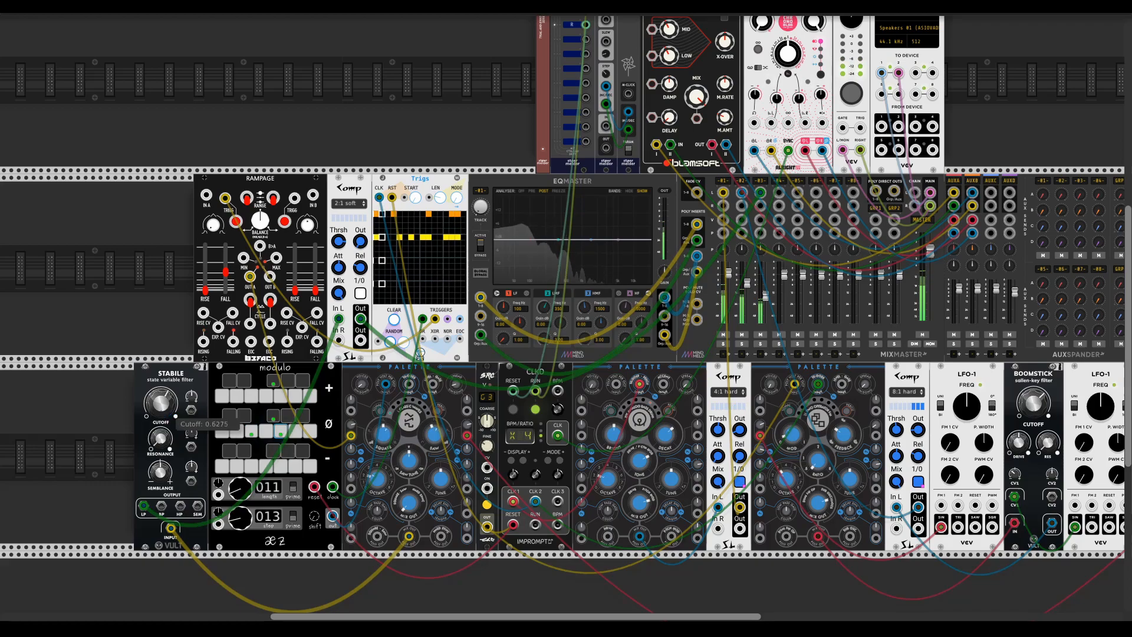
drag(191, 410, 250, 276)
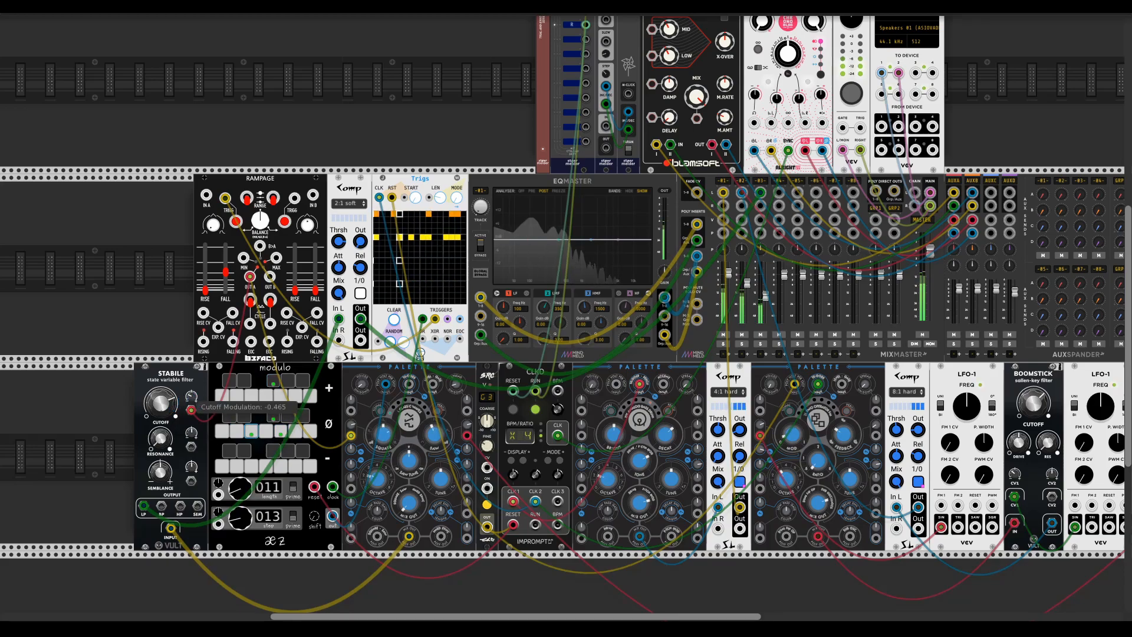
Raise track 3's AUX B send on AuxSpander.
scroll(773, 415, right, 5)
scroll(773, 415, up, 3)
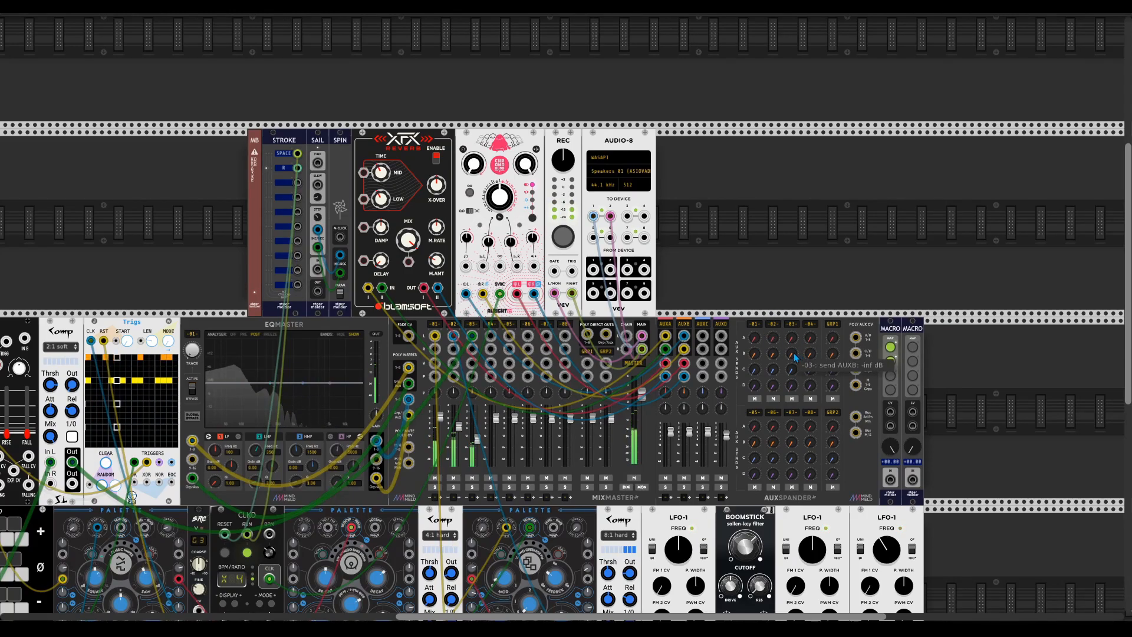
drag(793, 354, 792, 337)
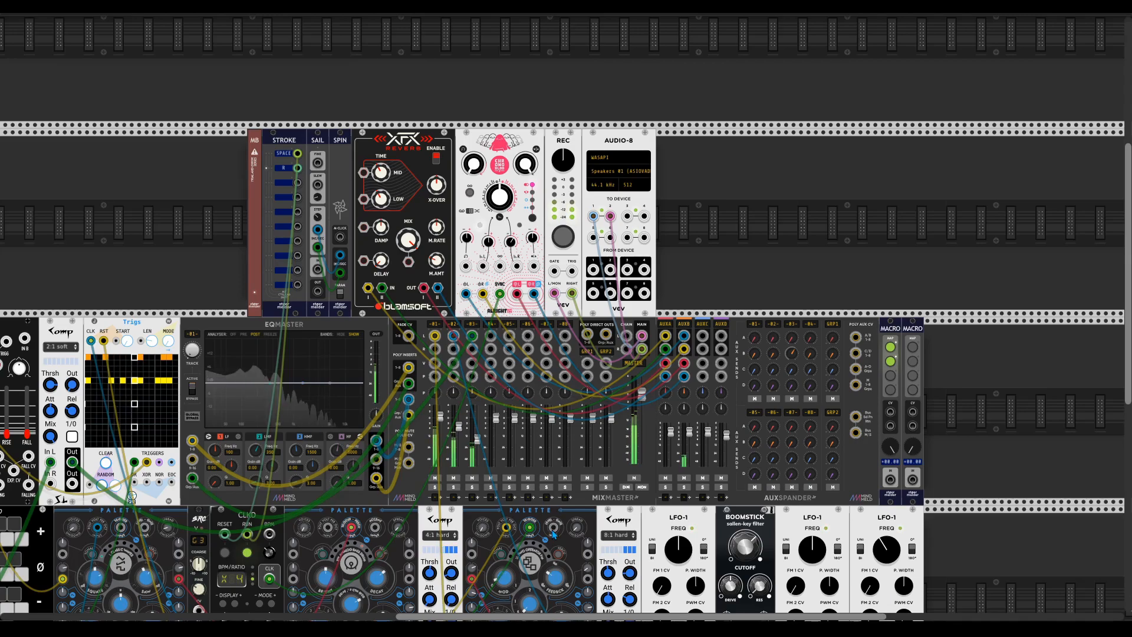
Enable the third Comp with 3.90 dB of makeup gain and compare it against bypass, leaving the effect active.
scroll(564, 485, left, 4)
scroll(564, 486, left, 5)
scroll(572, 502, down, 2)
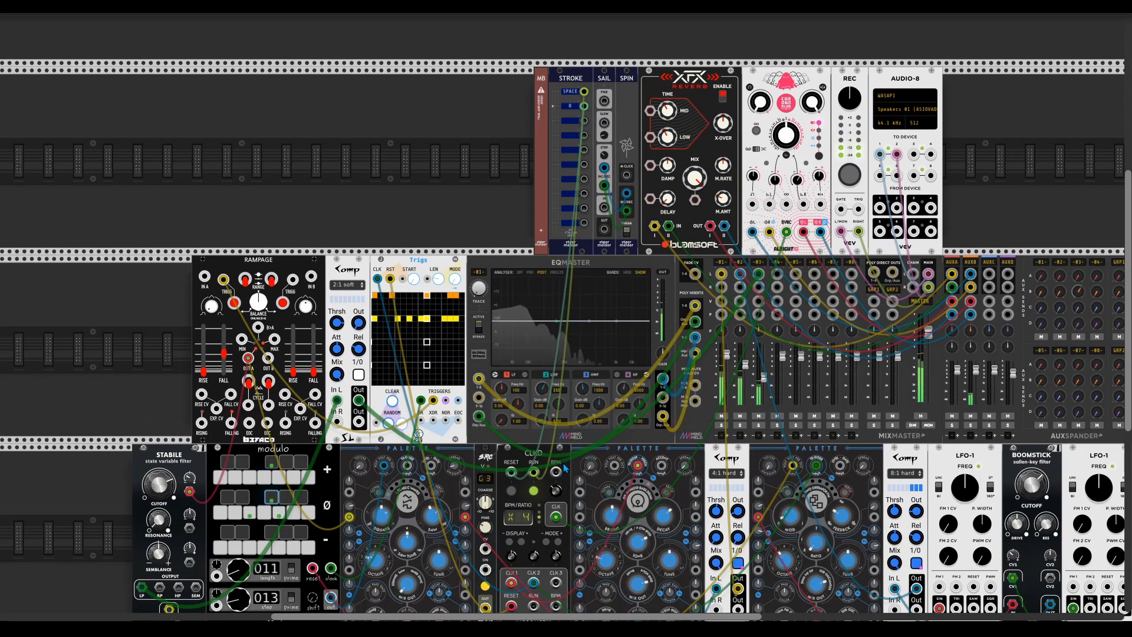
click(358, 375)
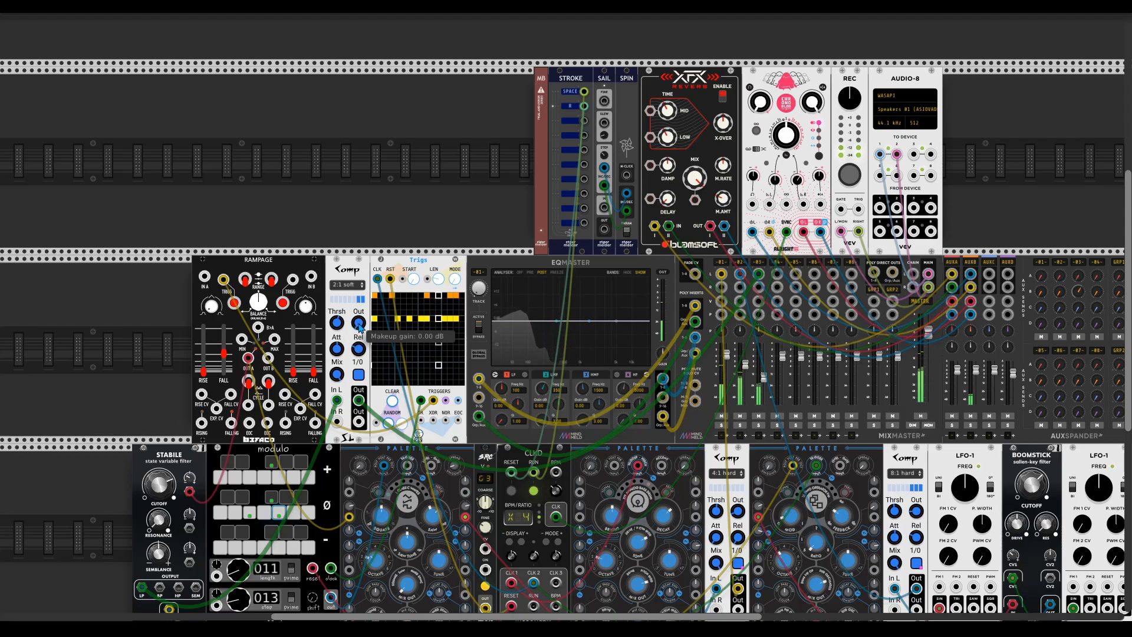
drag(358, 322, 358, 324)
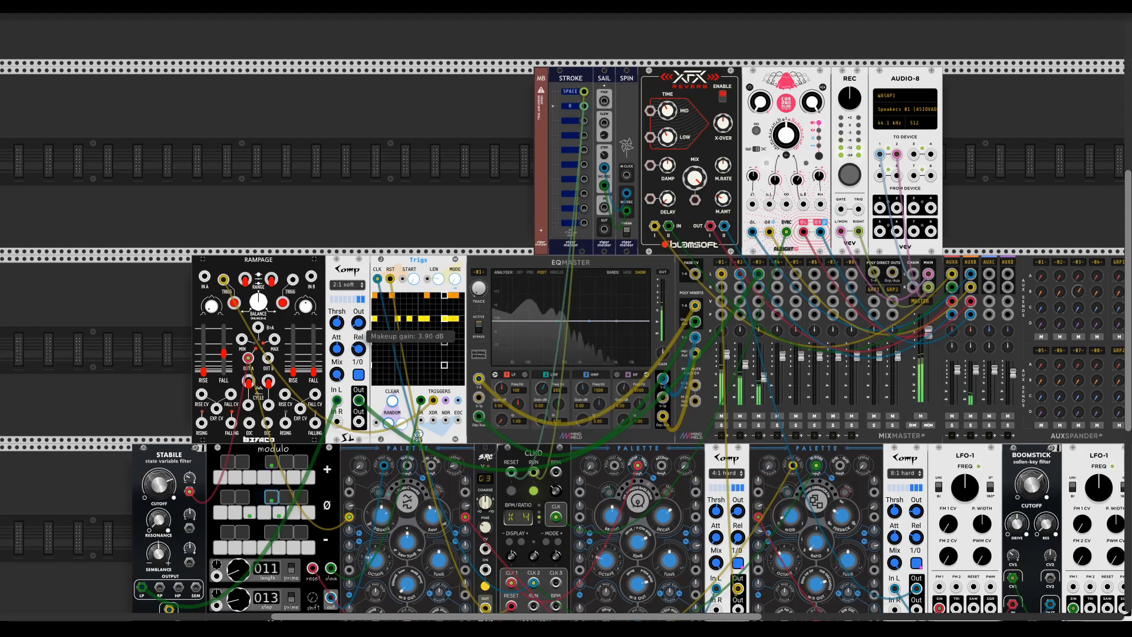
click(358, 375)
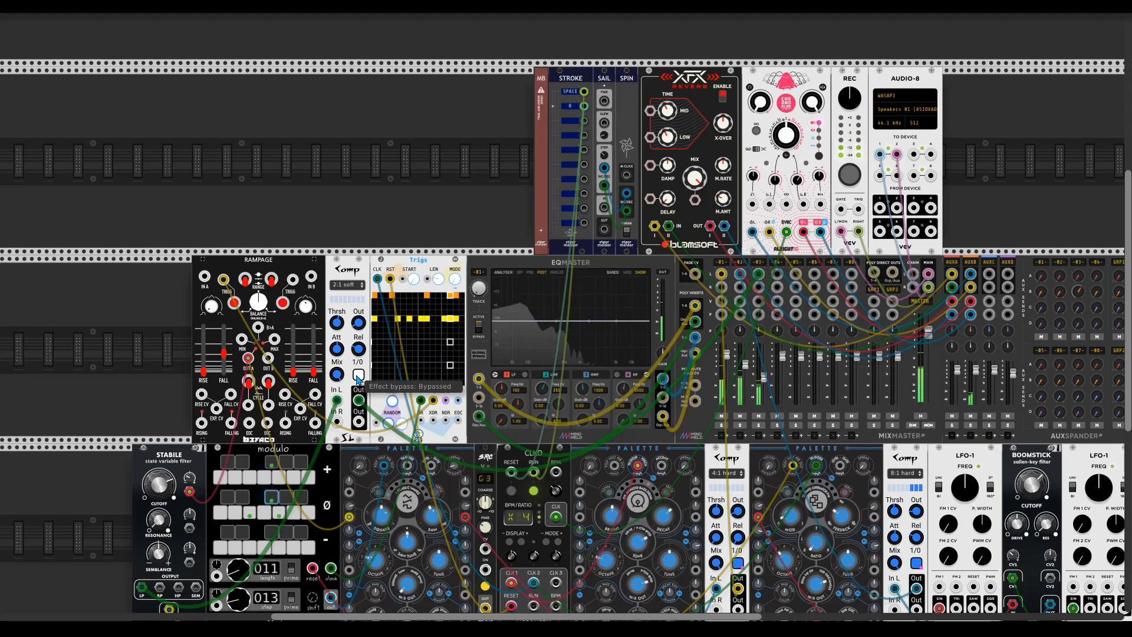
click(358, 376)
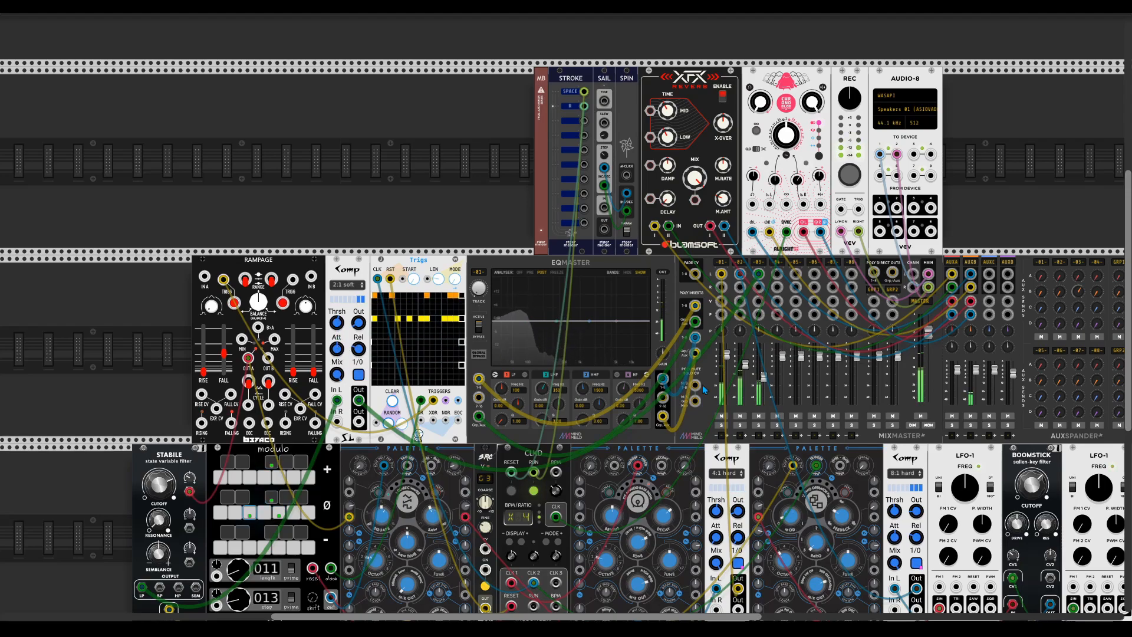
Set the third Comp's ratio to 8:1 soft and toggle its bypass to compare the sound.
mouse_move(768, 379)
mouse_move(340, 328)
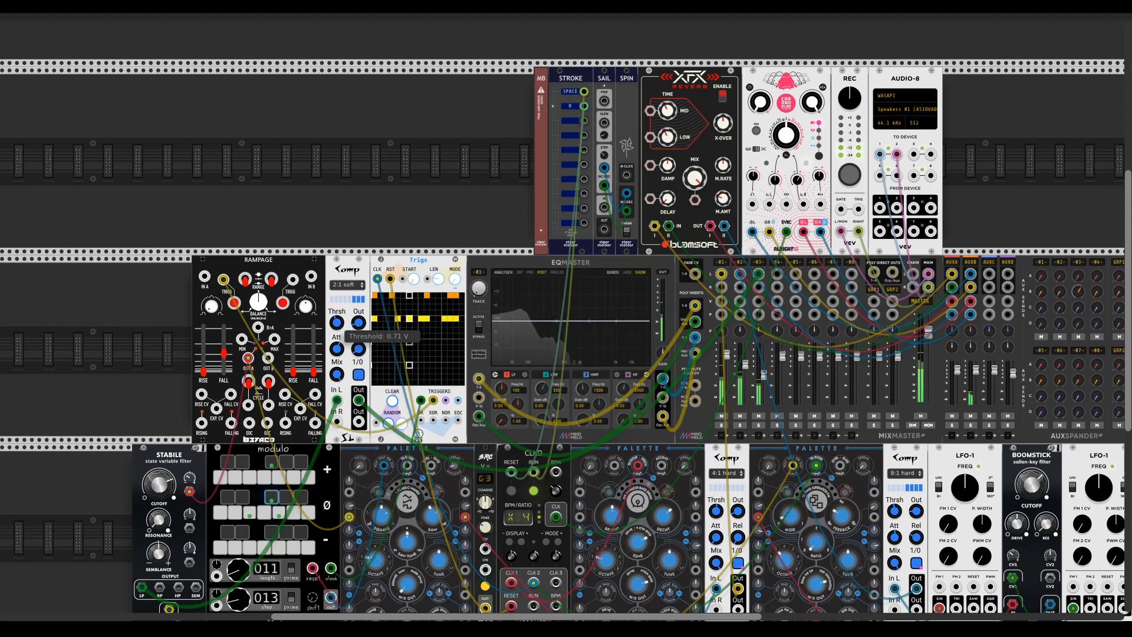
click(347, 285)
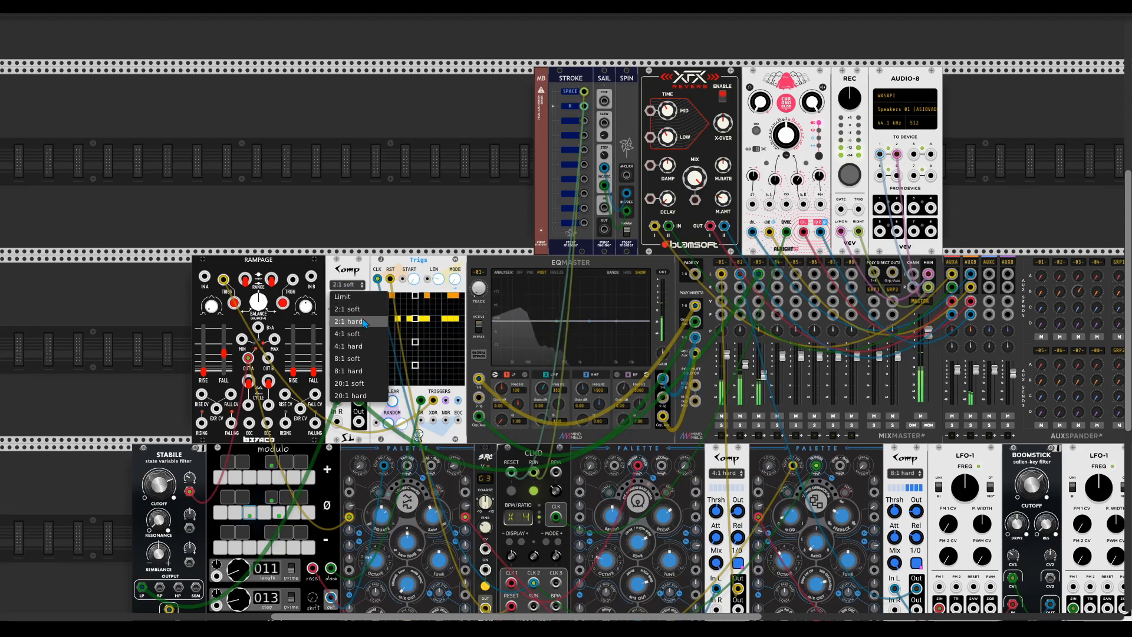
click(361, 333)
click(347, 285)
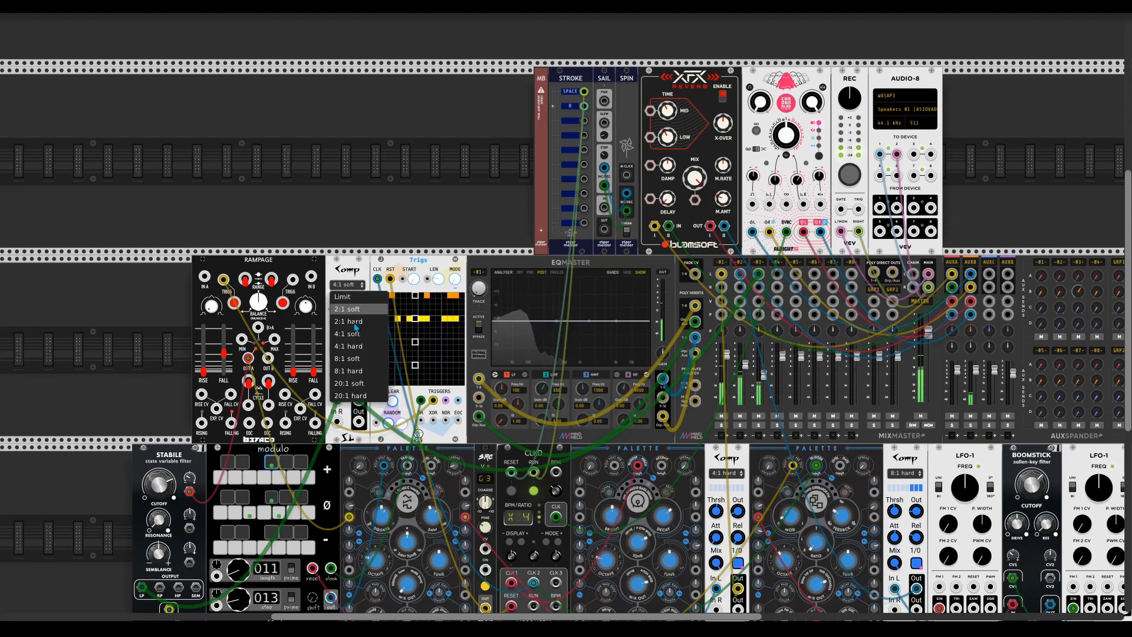
click(357, 359)
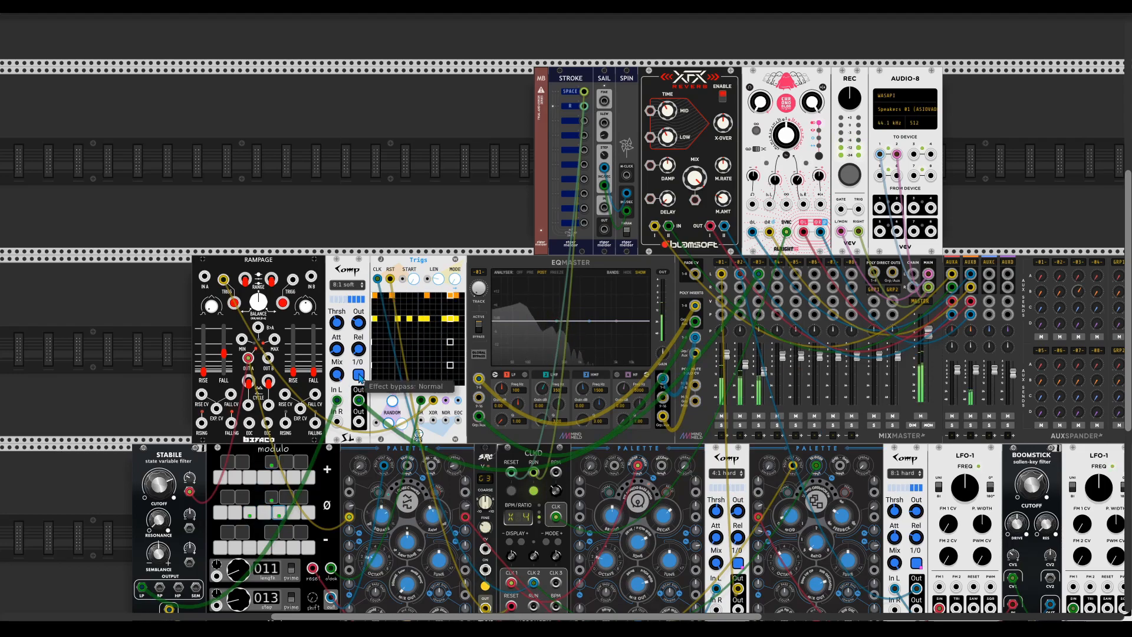
click(358, 375)
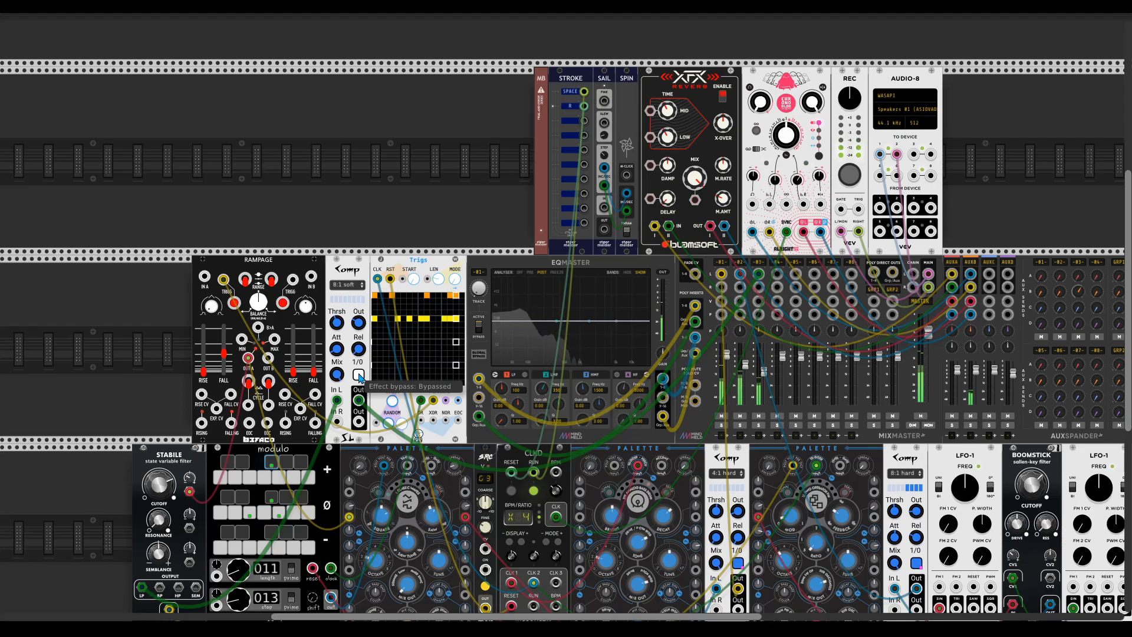
click(358, 375)
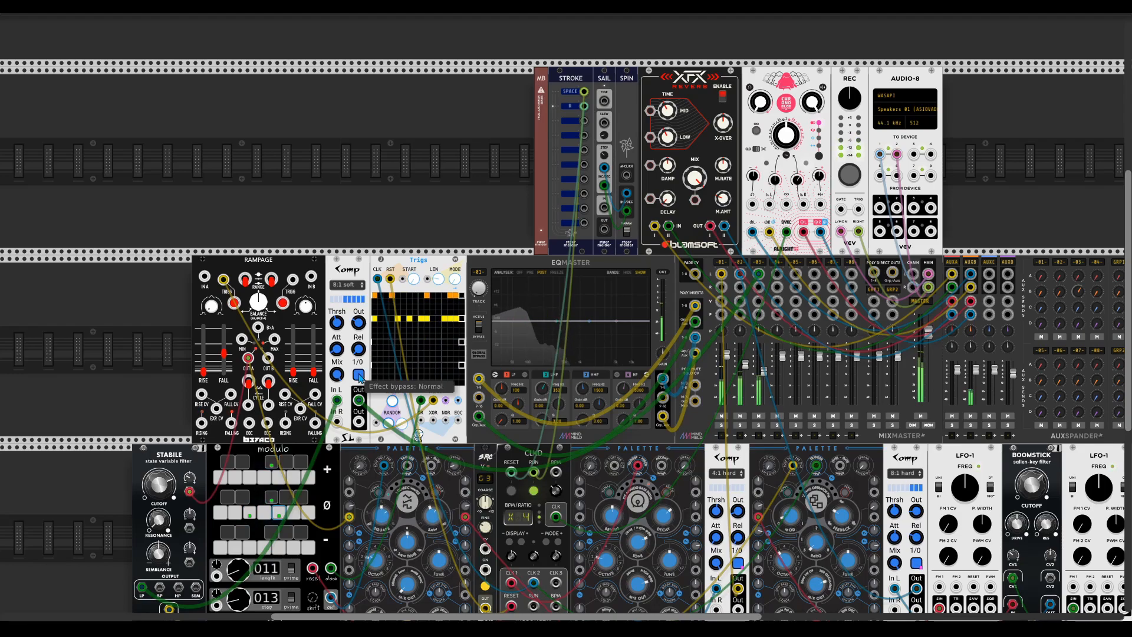
Lower the third Comp's dry/wet mix to 47.93 % wet and repeatedly compare it against bypass.
scroll(806, 349, down, 1)
scroll(807, 350, left, 1)
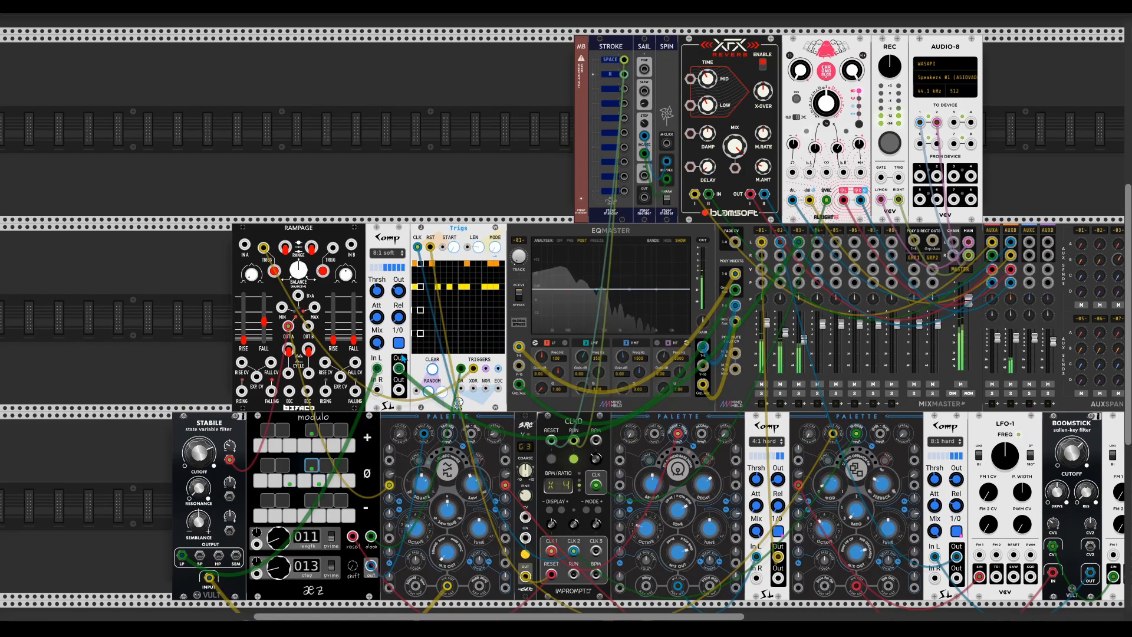
mouse_move(376, 342)
drag(377, 343, 376, 349)
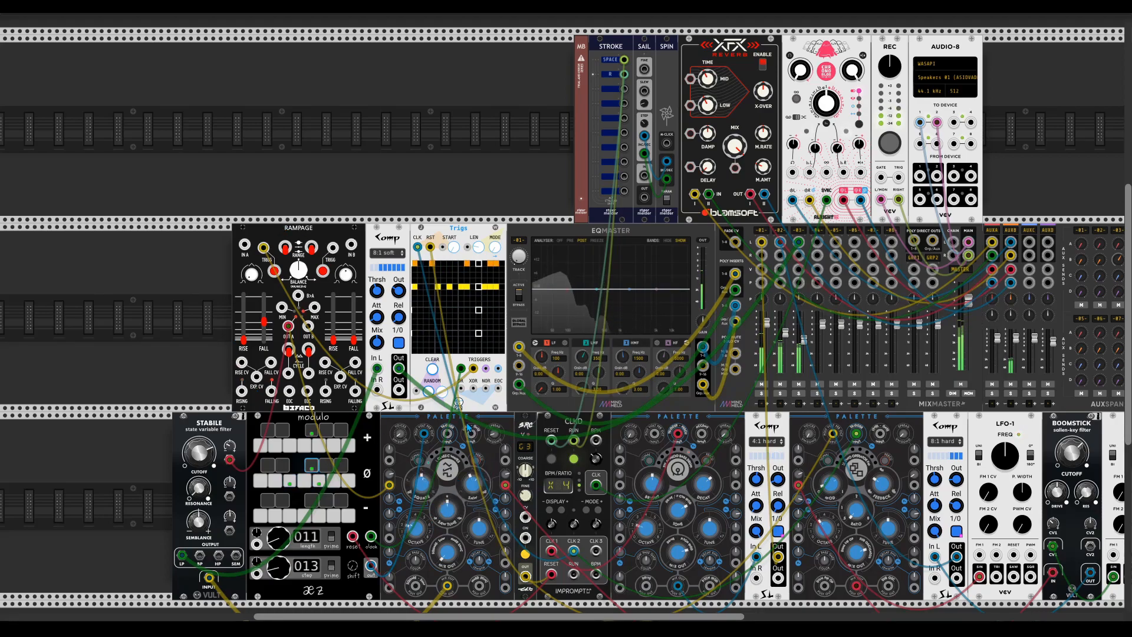
click(398, 344)
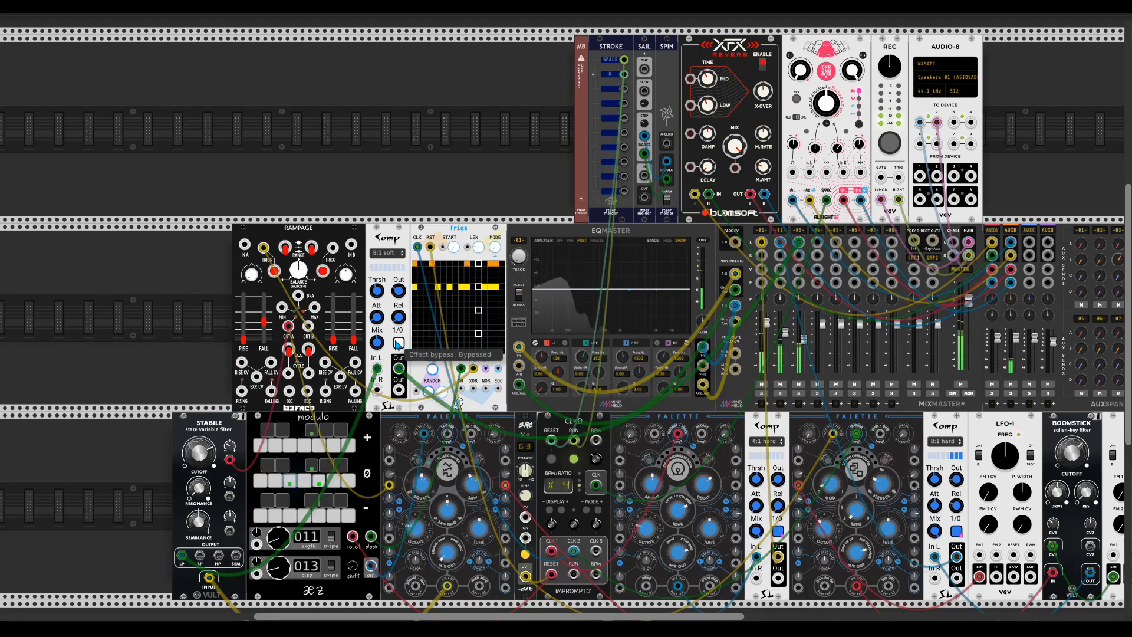
click(399, 343)
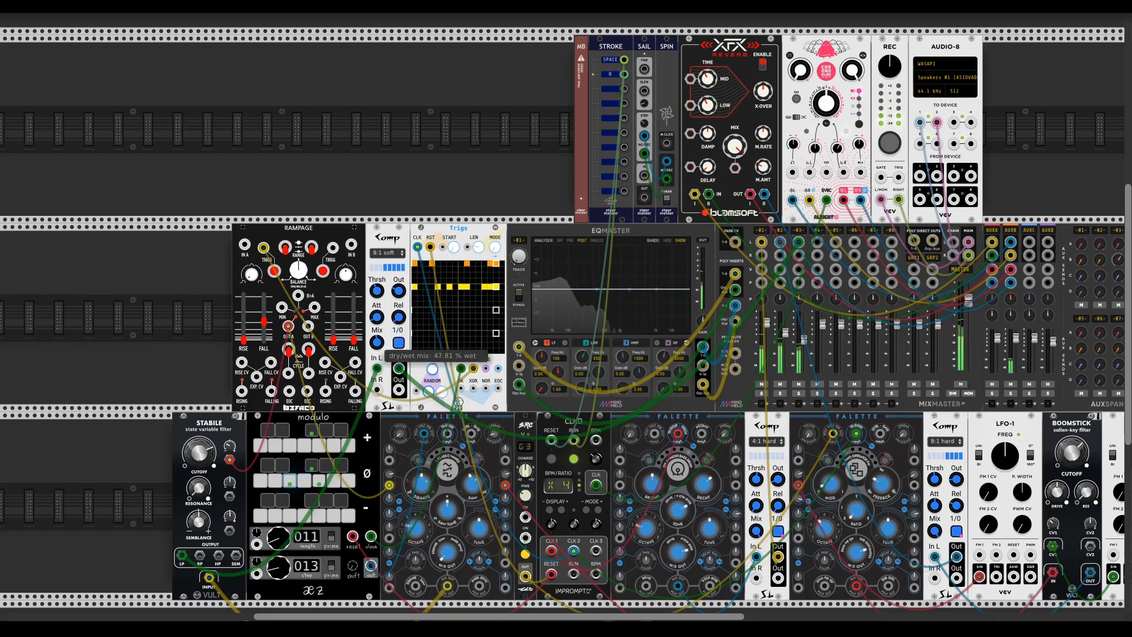
click(399, 345)
click(399, 344)
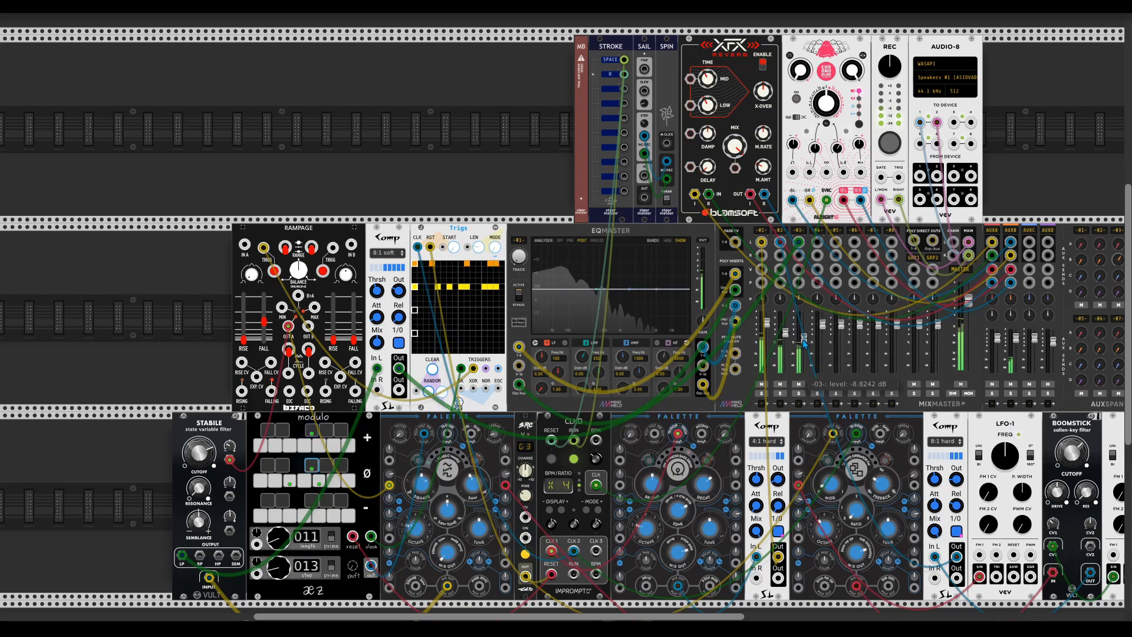
click(399, 344)
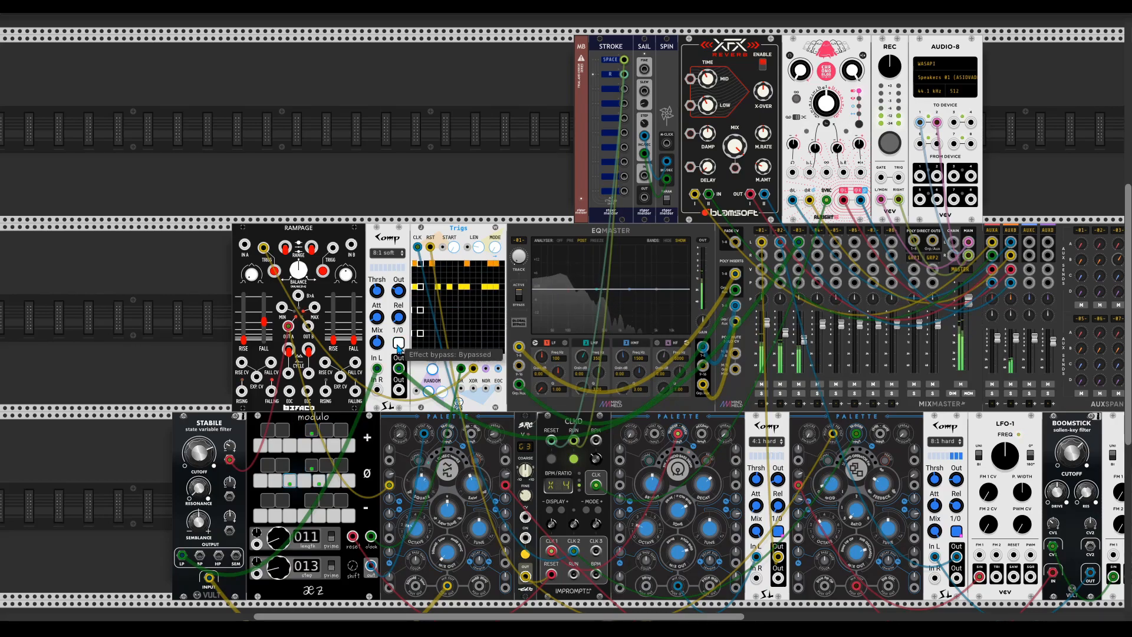
click(399, 345)
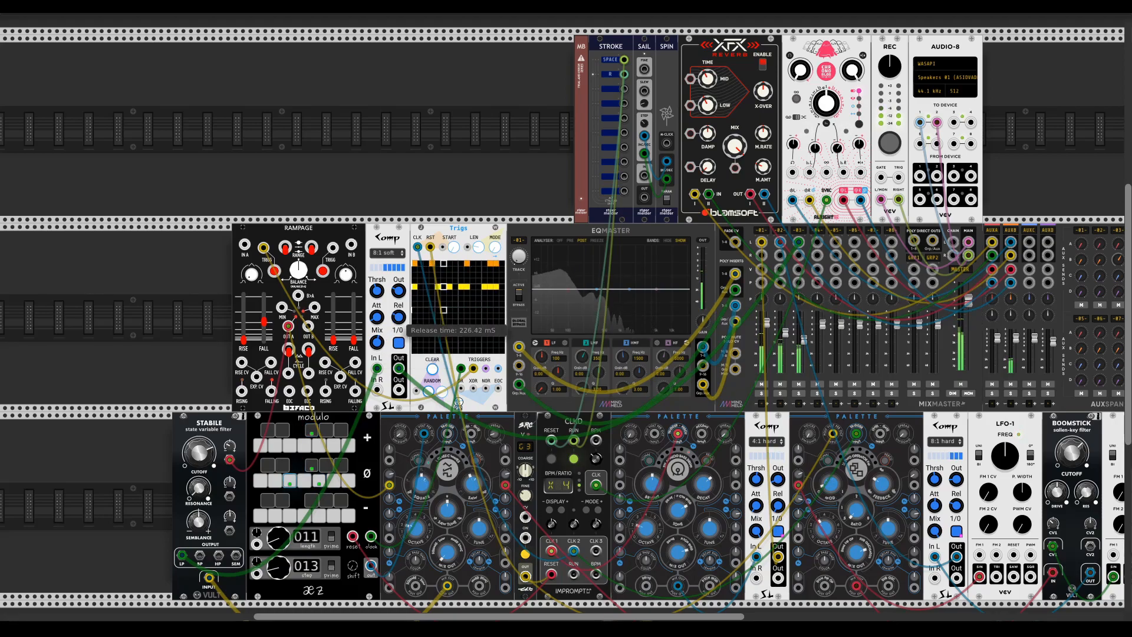
Adjust the third Comp's attack time and set its dry/wet mix to 46.85 % wet, comparing against bypass.
drag(377, 316, 377, 320)
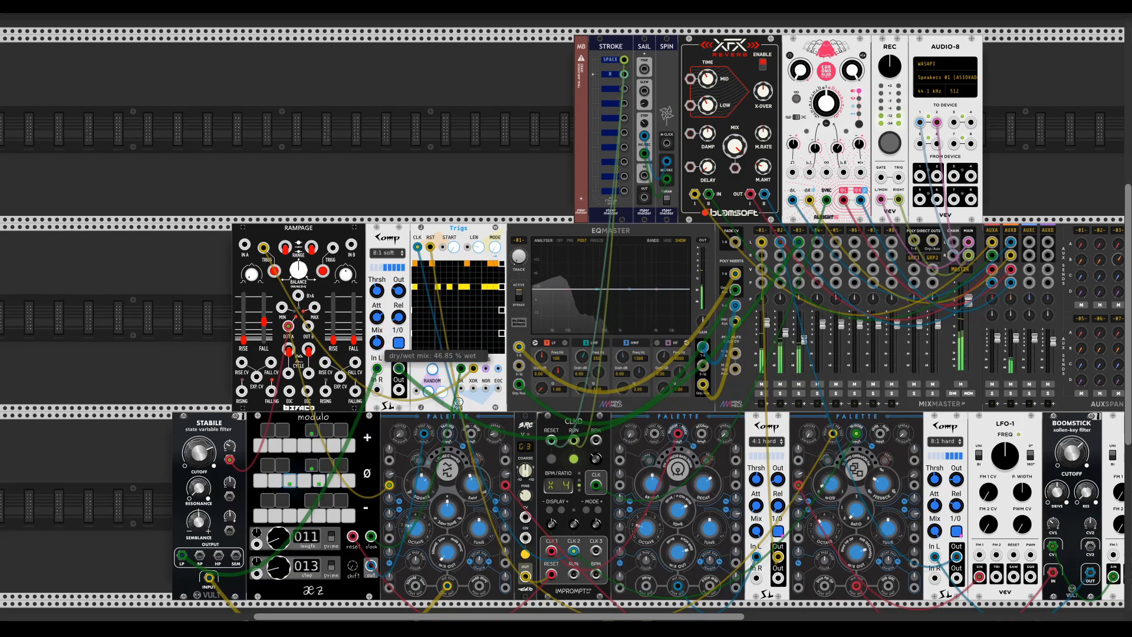
click(399, 344)
click(402, 348)
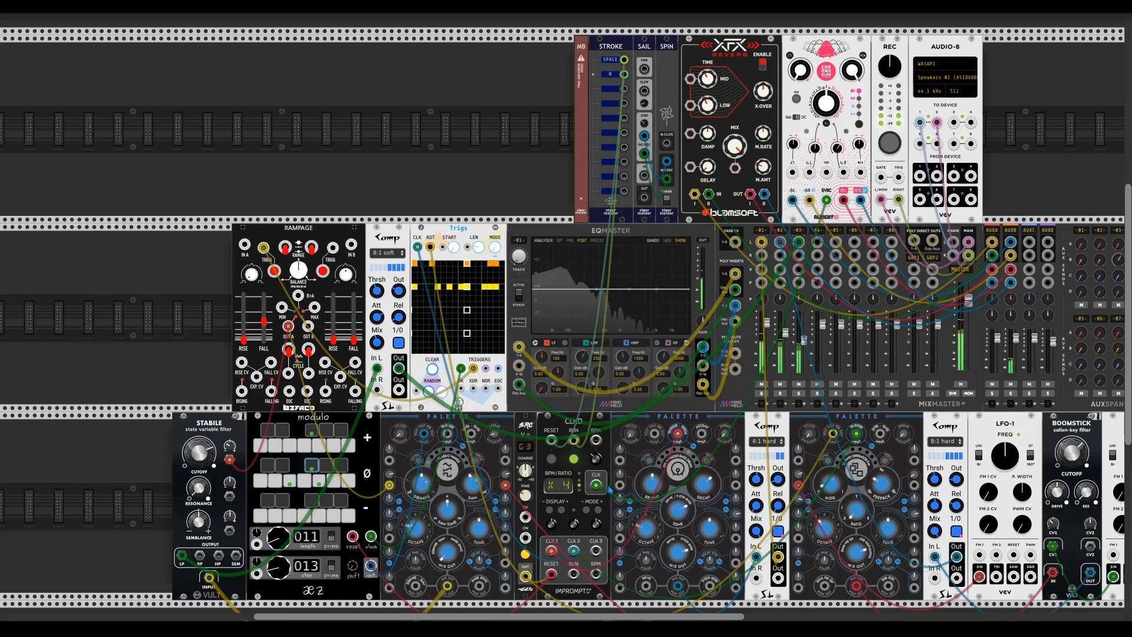
Search the library for "hat", add [H]ATS left of Rampage and patch its TRIG input from CLKD's CLK 2 output.
scroll(605, 491, right, 2)
scroll(606, 491, right, 2)
scroll(106, 326, left, 3)
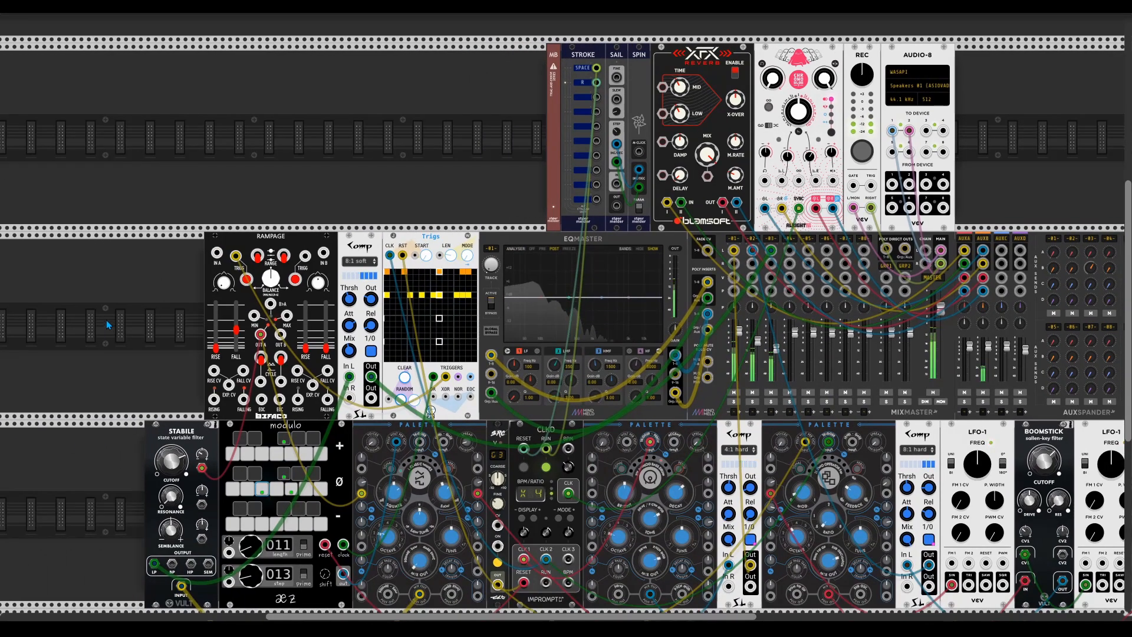
right_click(132, 362)
text(hat)
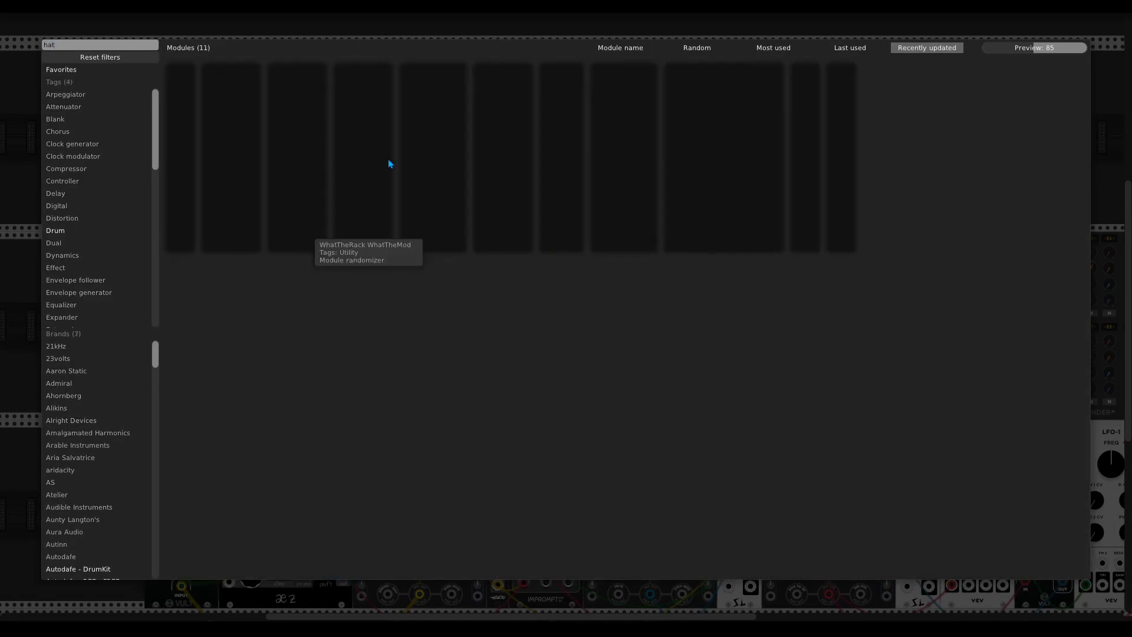
drag(696, 198, 548, 427)
Patch the [H]ATS output to MixMaster track 4 at about -3.81 dB and adjust the hat's attack.
drag(178, 265, 790, 117)
drag(795, 201, 795, 205)
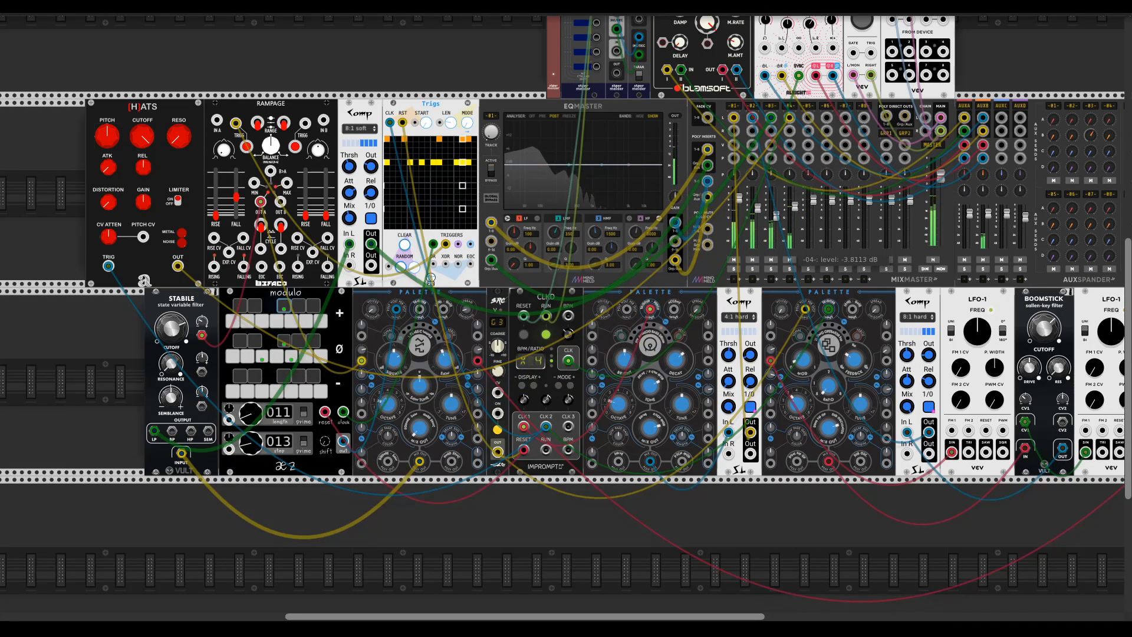
drag(108, 167, 108, 168)
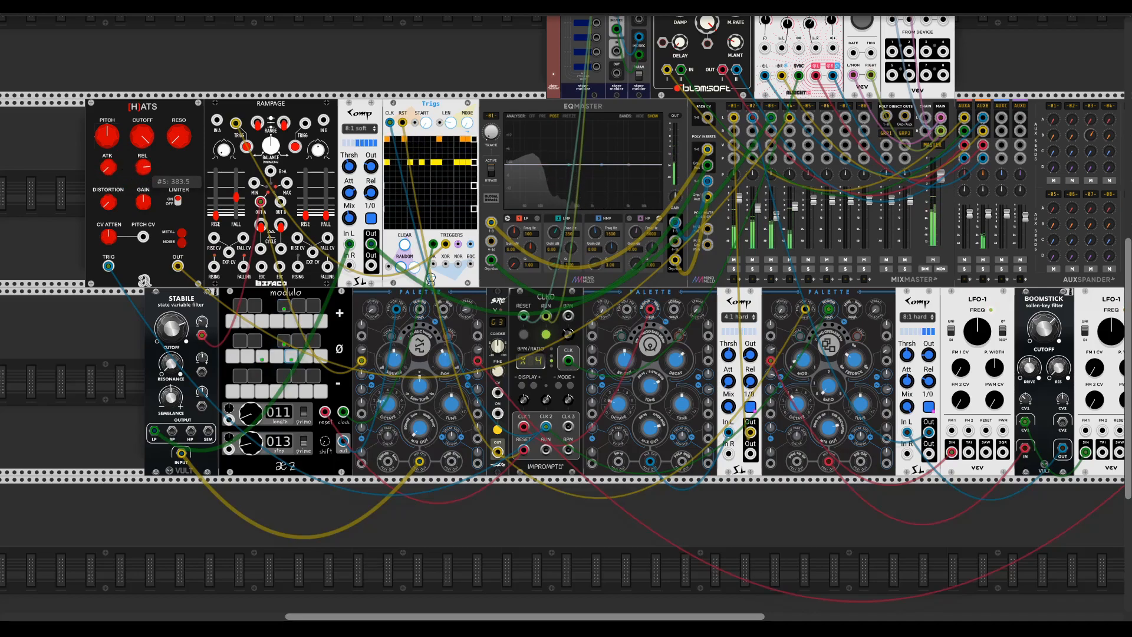
Search the library for "bool" and add a Hetrick Boolean left of Stabile.
scroll(135, 408, down, 2)
right_click(145, 416)
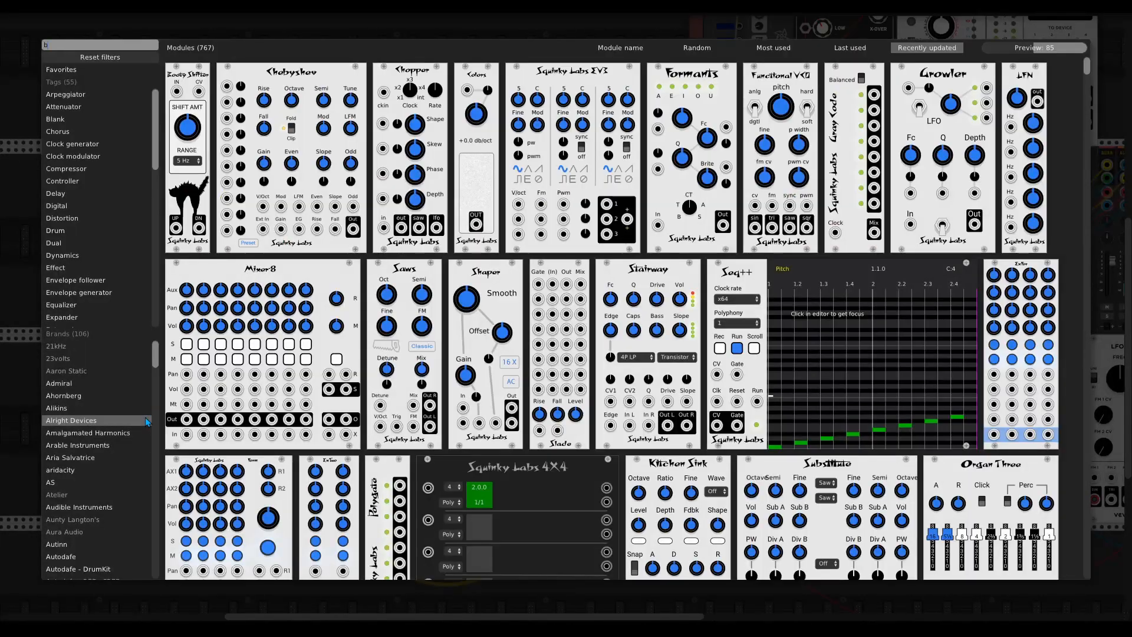
text(bool)
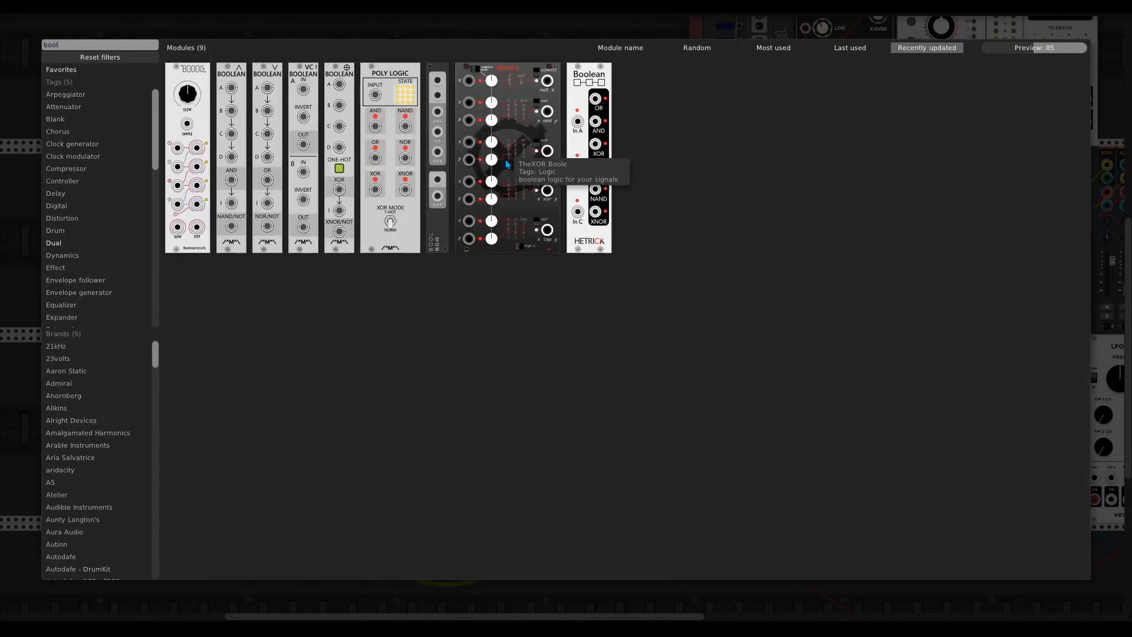
click(575, 213)
Patch CLKD's CLK output into Boolean's In A and Boolean's NOR output into the [H]ATS TRIG input.
drag(251, 314, 448, 413)
drag(711, 408, 254, 393)
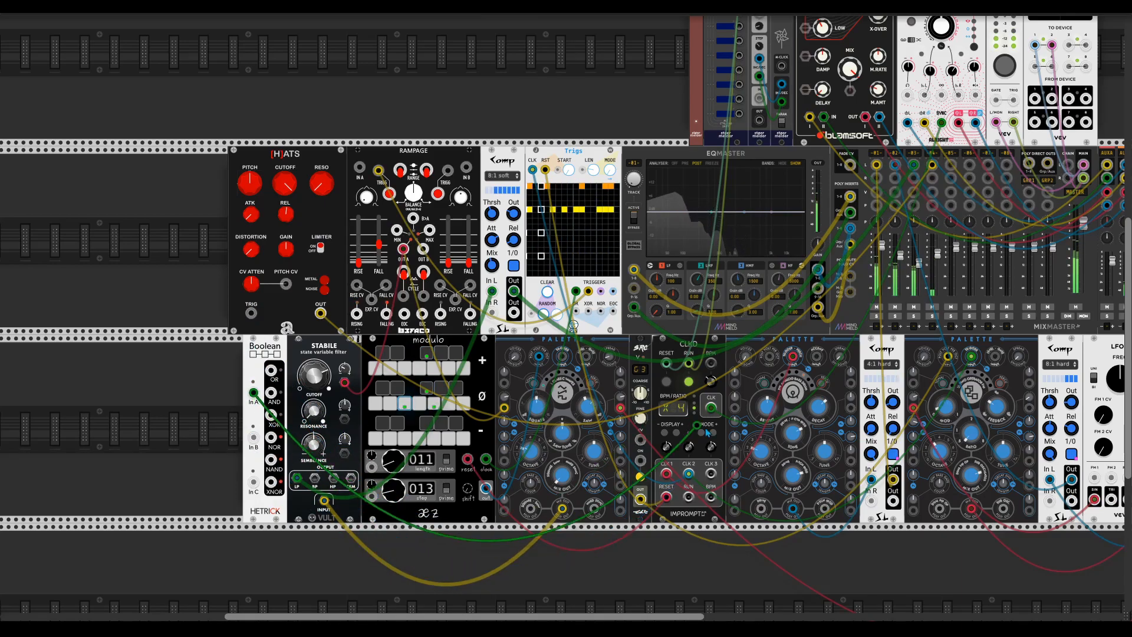
drag(271, 437, 252, 313)
mouse_move(285, 215)
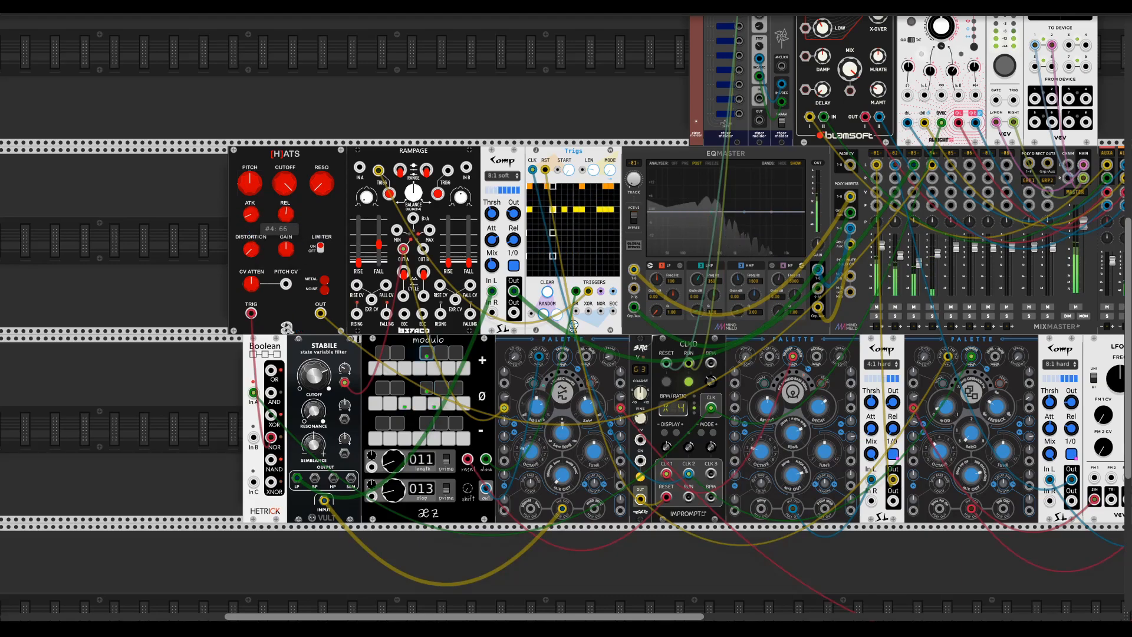
Examine the AUXA track sends on AuxSpander and the XFX Reverb's time controls.
scroll(774, 398, up, 3)
scroll(774, 398, right, 5)
scroll(774, 398, up, 2)
scroll(774, 397, right, 4)
mouse_move(918, 325)
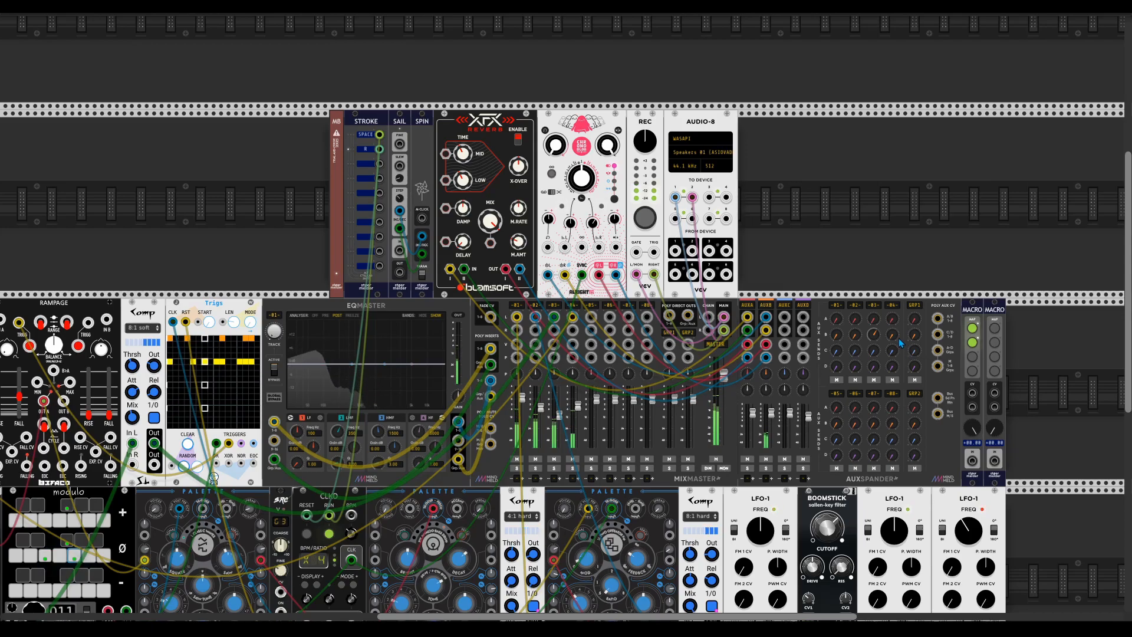
mouse_move(877, 354)
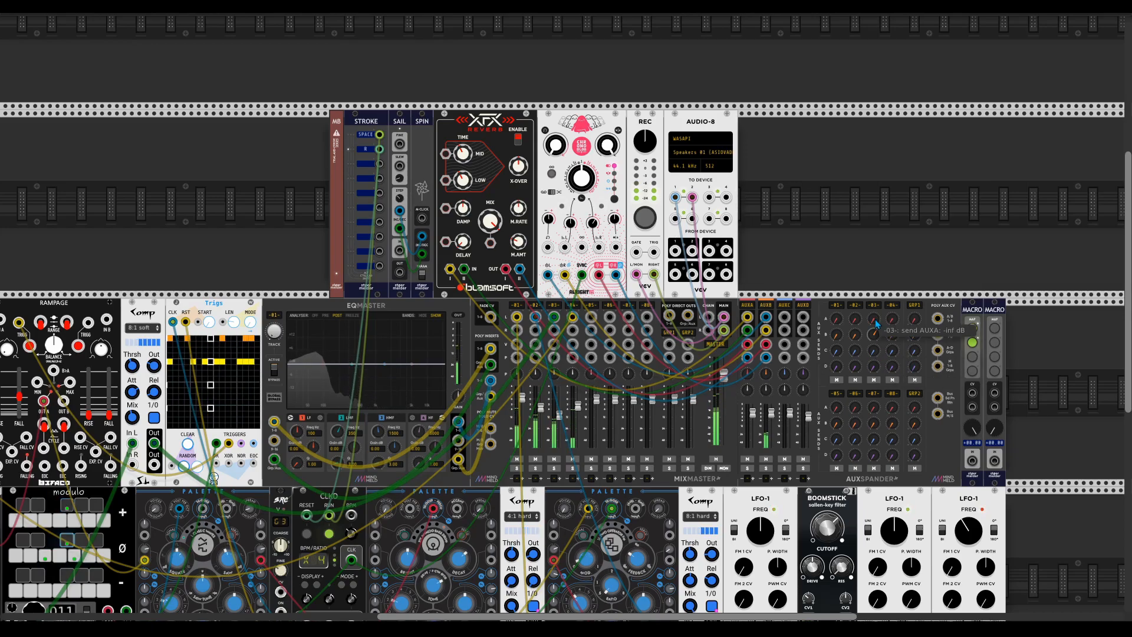
mouse_move(465, 211)
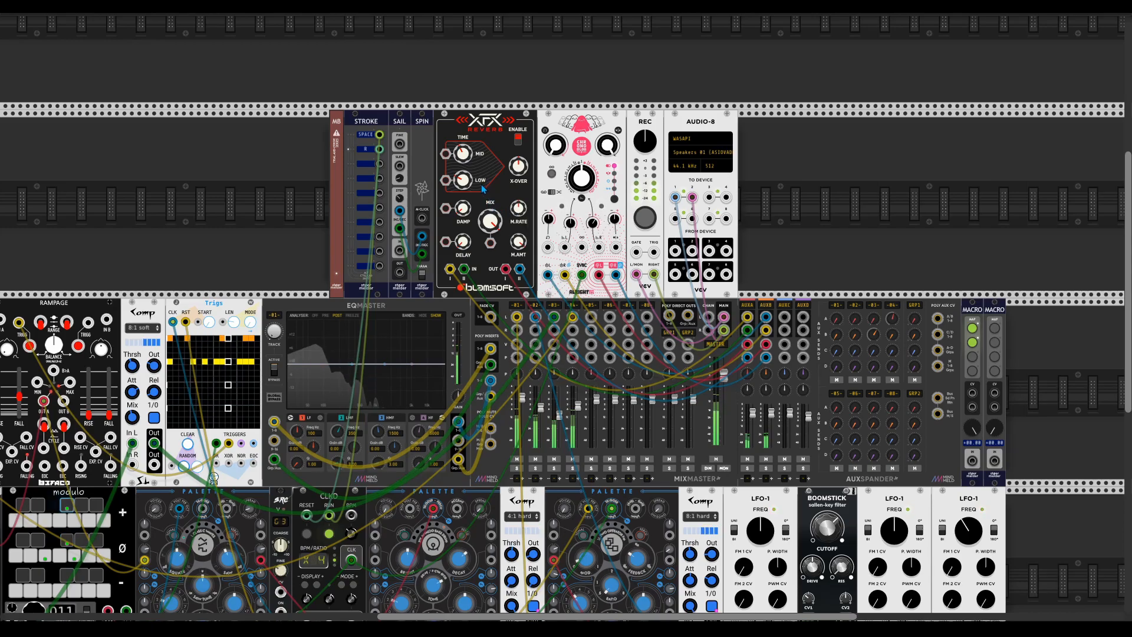
mouse_move(467, 186)
Set the low-pass filter cutoff of MixMaster track 4 to 14.5 kHz in its track settings.
scroll(698, 270, left, 2)
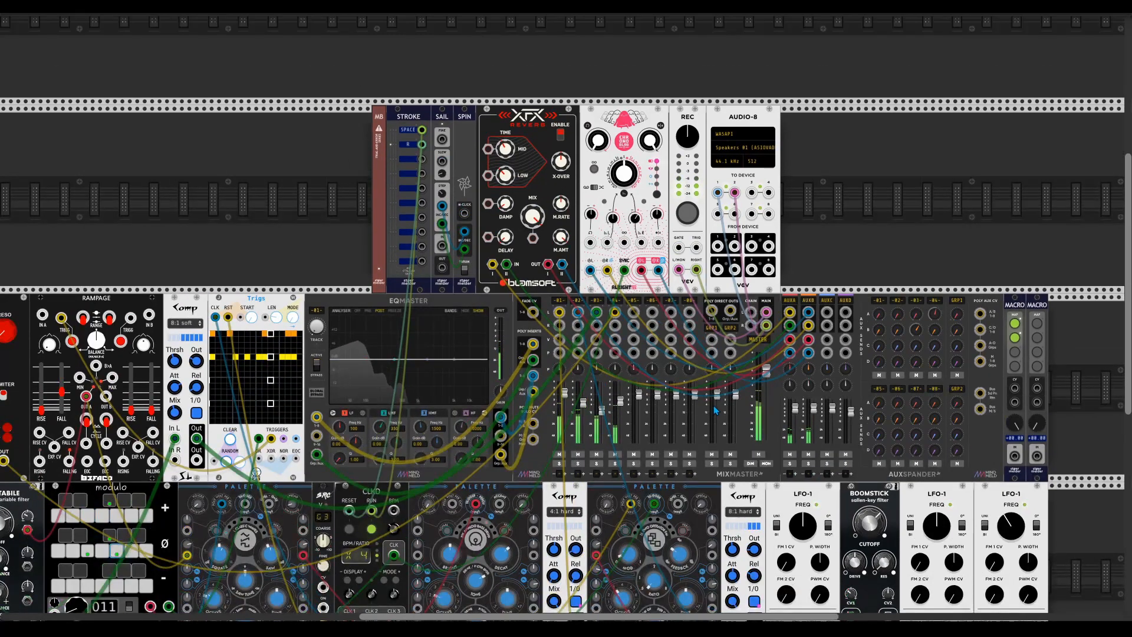
scroll(698, 270, down, 2)
scroll(697, 270, left, 2)
right_click(681, 246)
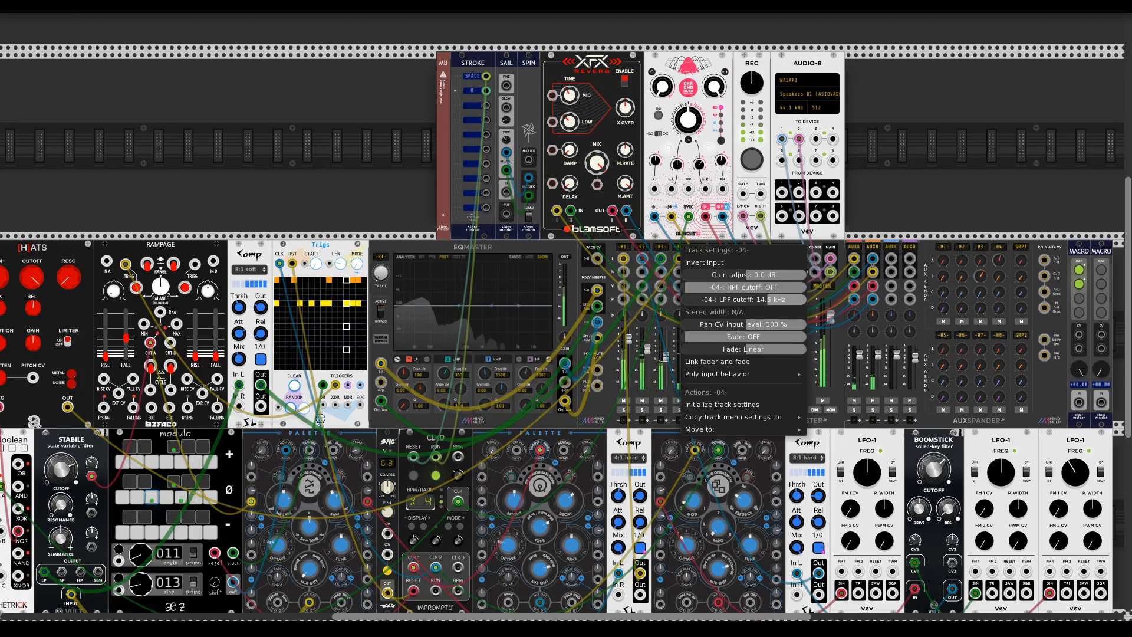
key(Escape)
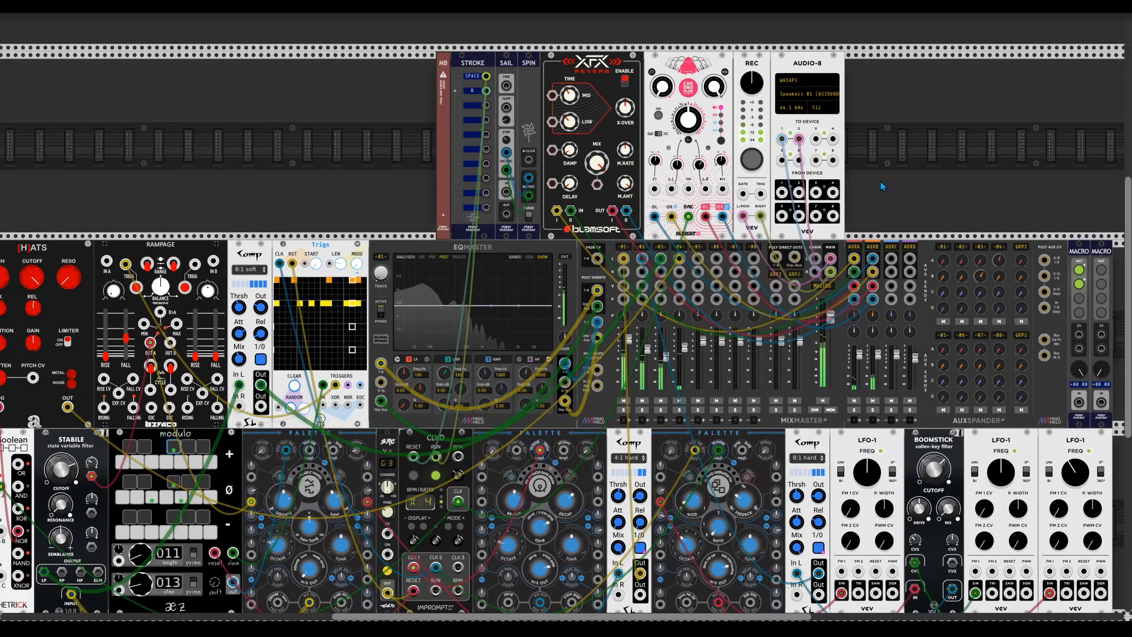
Duplicate the 8:1 soft Comp to the left of Boolean and route [H]ATS OUT through it into MixMaster track 4.
scroll(768, 323, left, 1)
scroll(769, 322, down, 1)
scroll(768, 323, left, 2)
scroll(769, 322, down, 2)
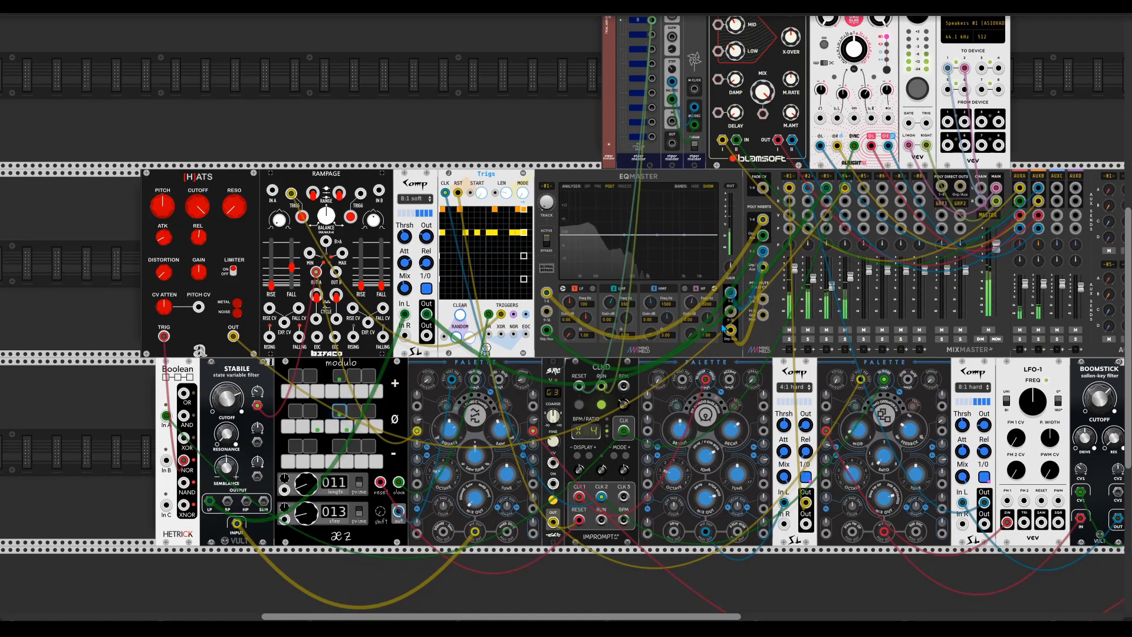
scroll(737, 394, left, 1)
scroll(737, 395, down, 1)
scroll(736, 394, left, 1)
scroll(737, 394, down, 1)
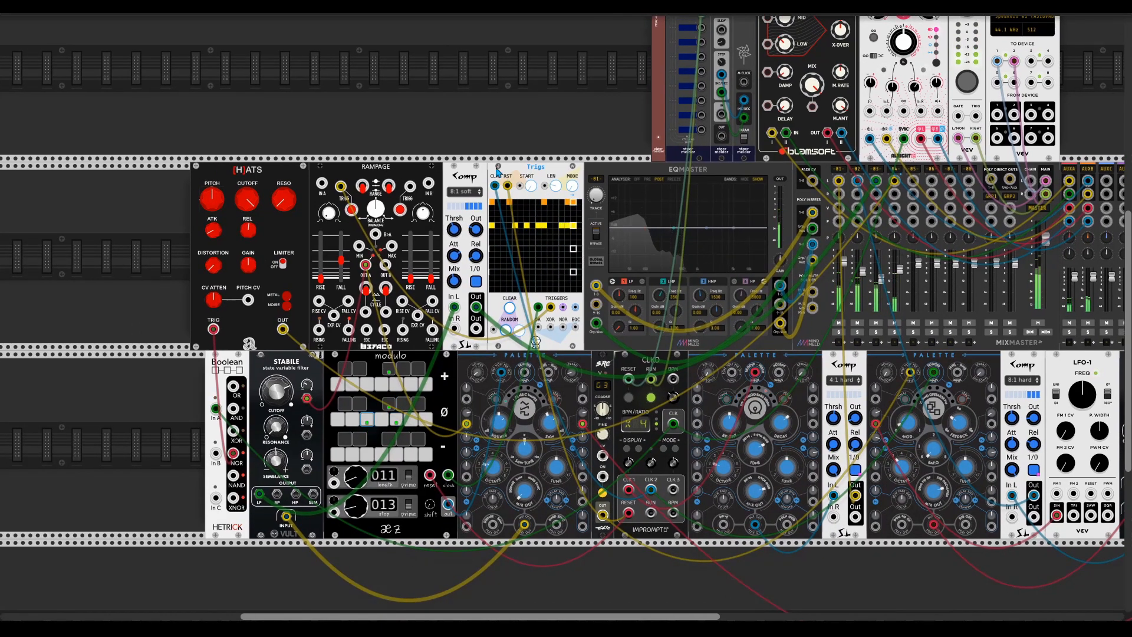
drag(464, 179, 181, 368)
mouse_move(283, 328)
mouse_down()
mouse_move(236, 448)
mouse_move(194, 496)
mouse_move(253, 416)
mouse_move(283, 328)
mouse_up()
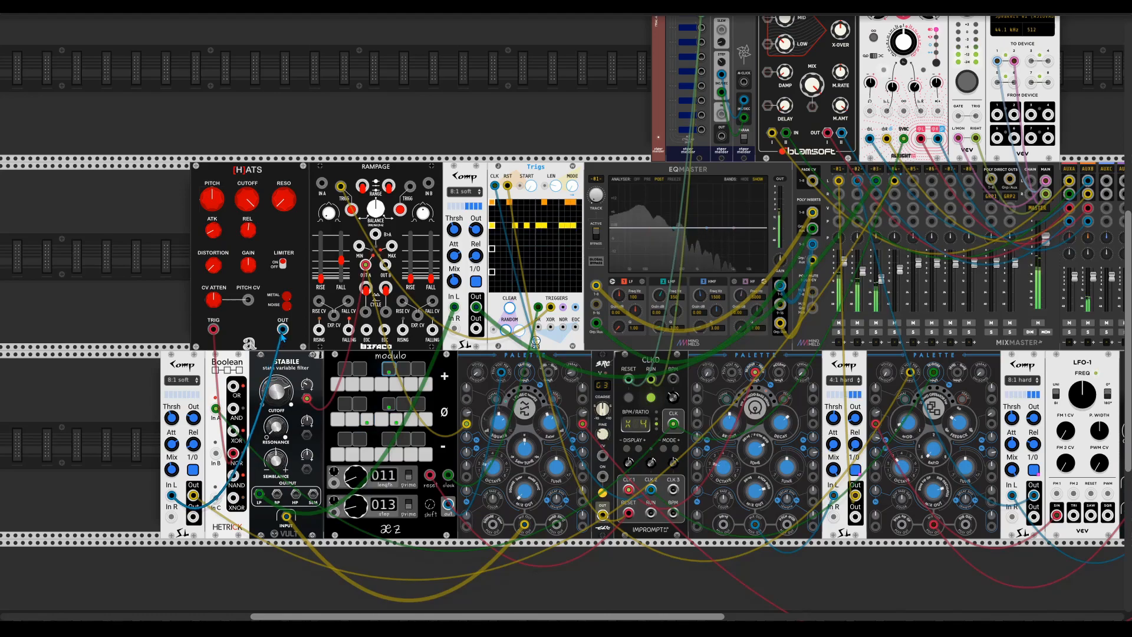
Set the hat Comp's ratio to 20:1 soft and adjust its threshold.
mouse_move(194, 418)
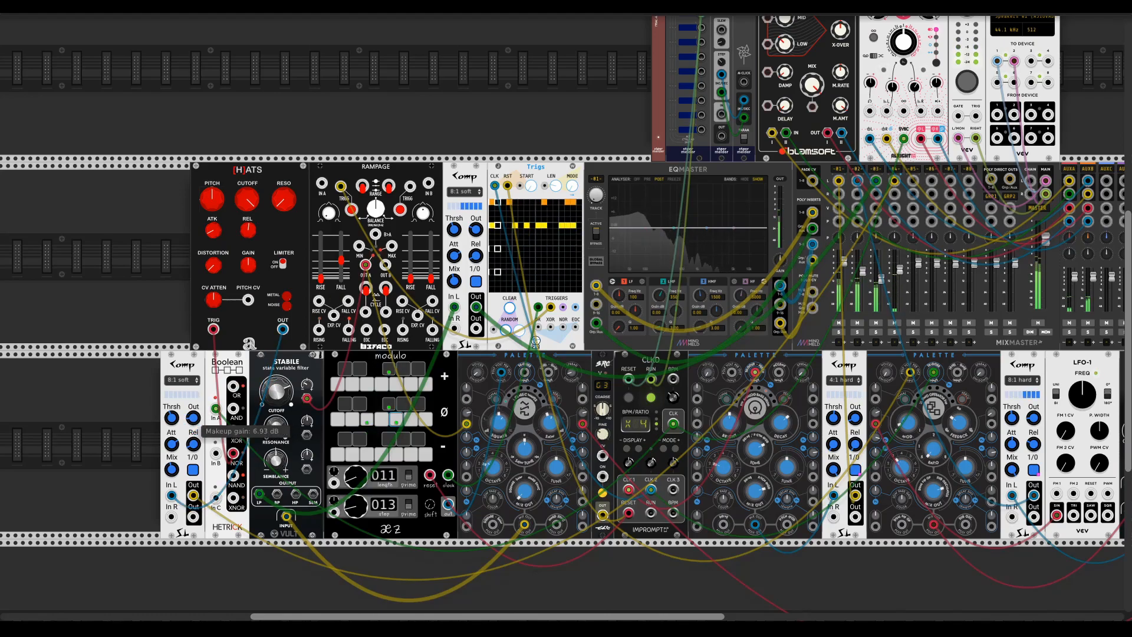
click(183, 380)
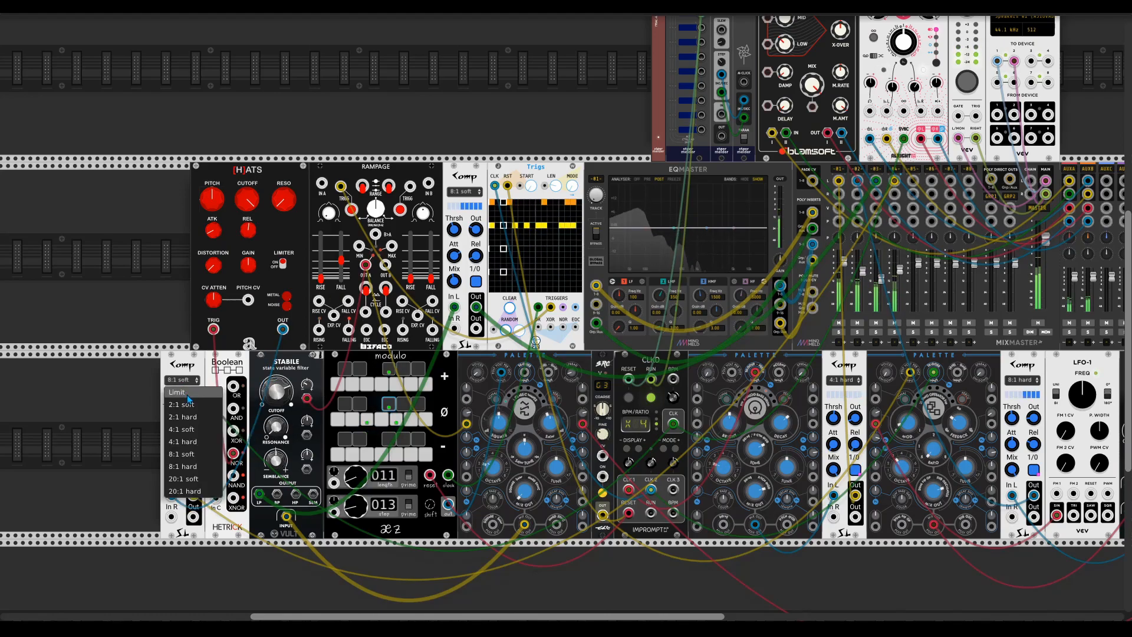
click(183, 479)
mouse_move(175, 419)
drag(171, 417, 171, 415)
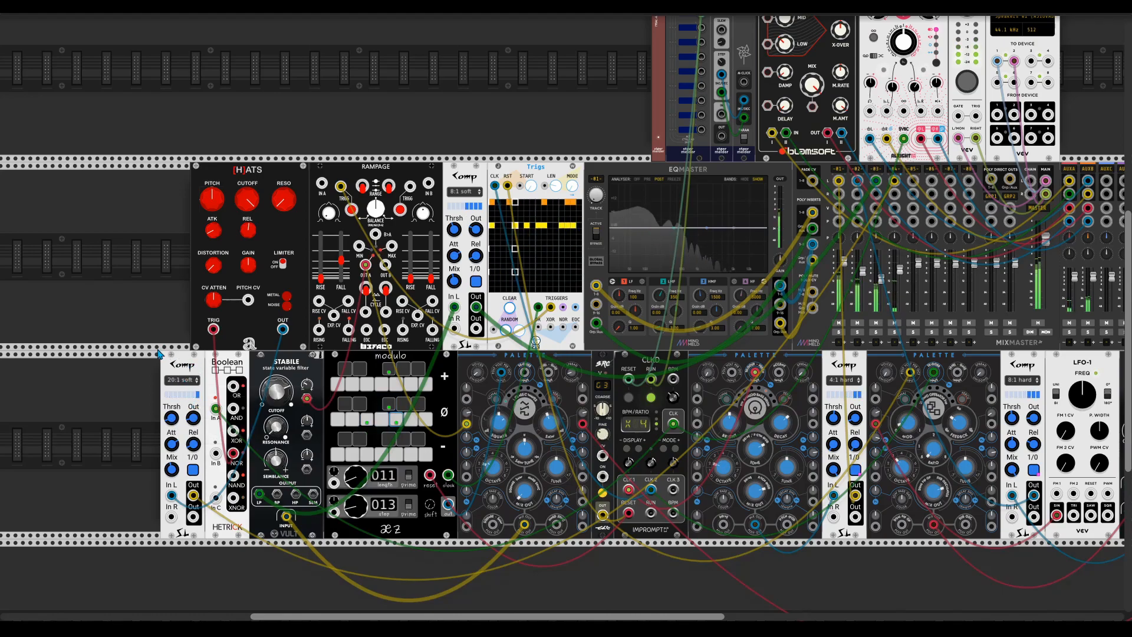
mouse_move(171, 470)
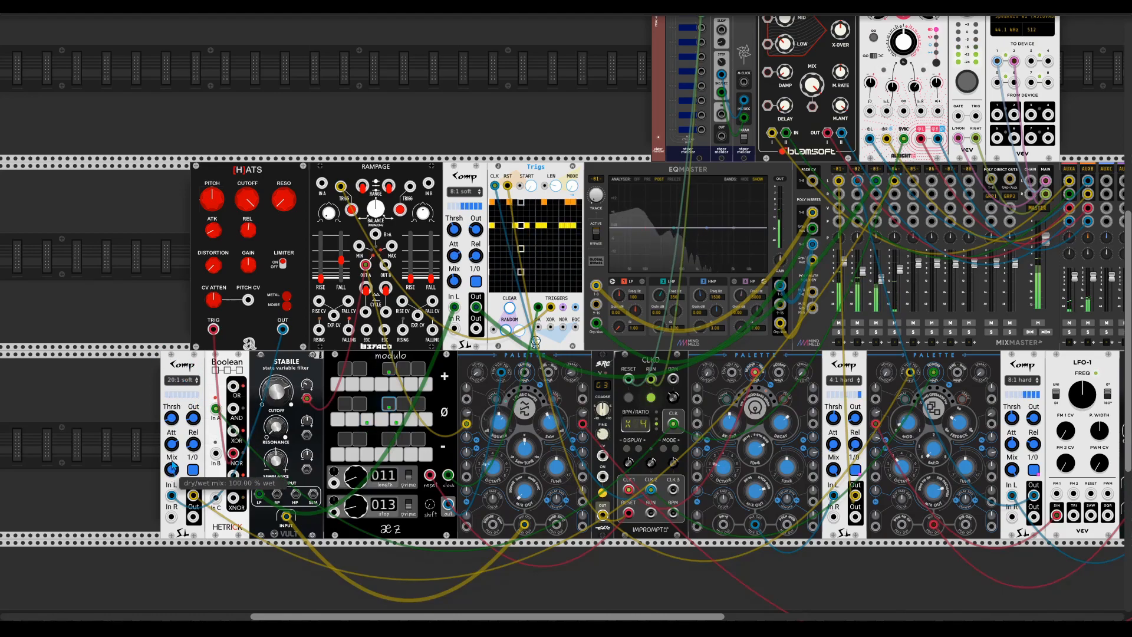
Adjust the hat Comp's attack time and fine-tune its threshold, comparing against bypass.
mouse_move(174, 424)
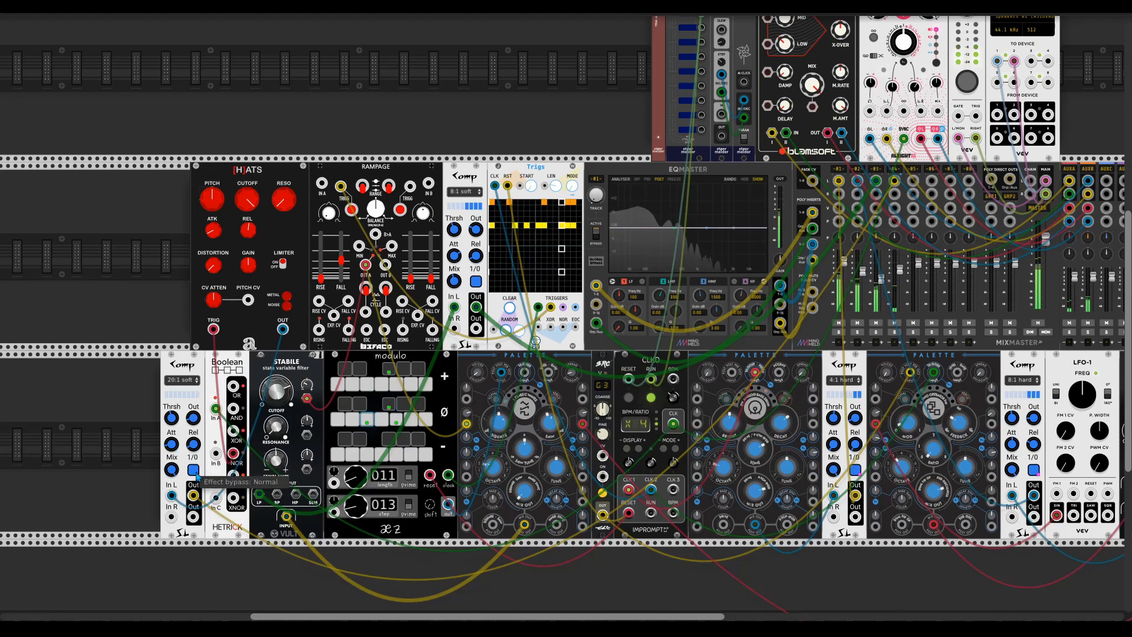
mouse_move(175, 449)
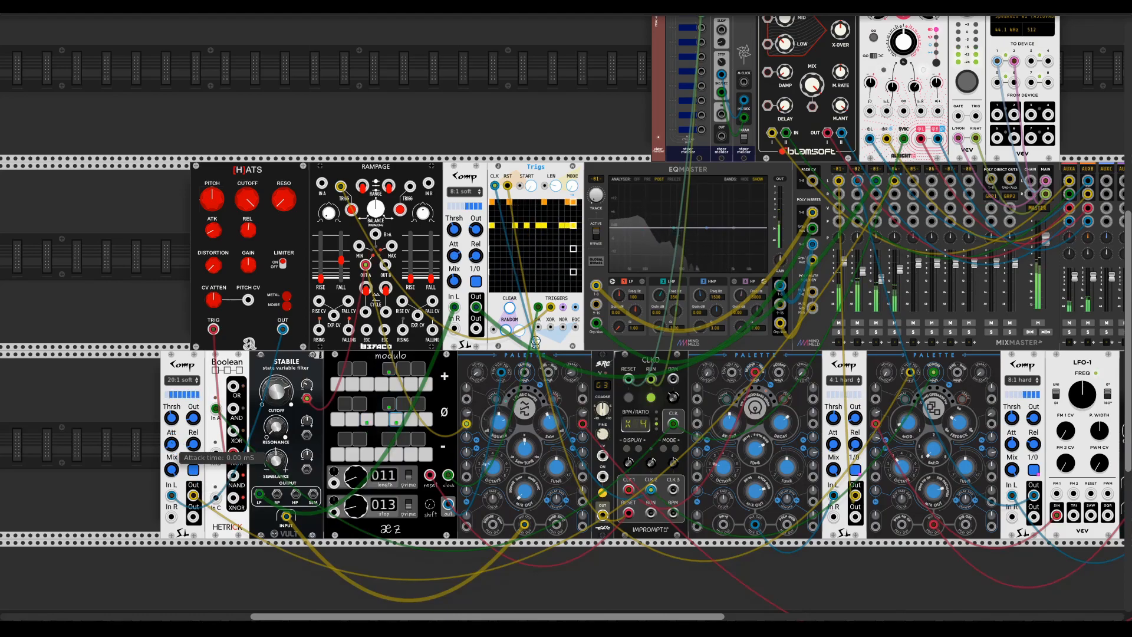
drag(175, 450, 193, 440)
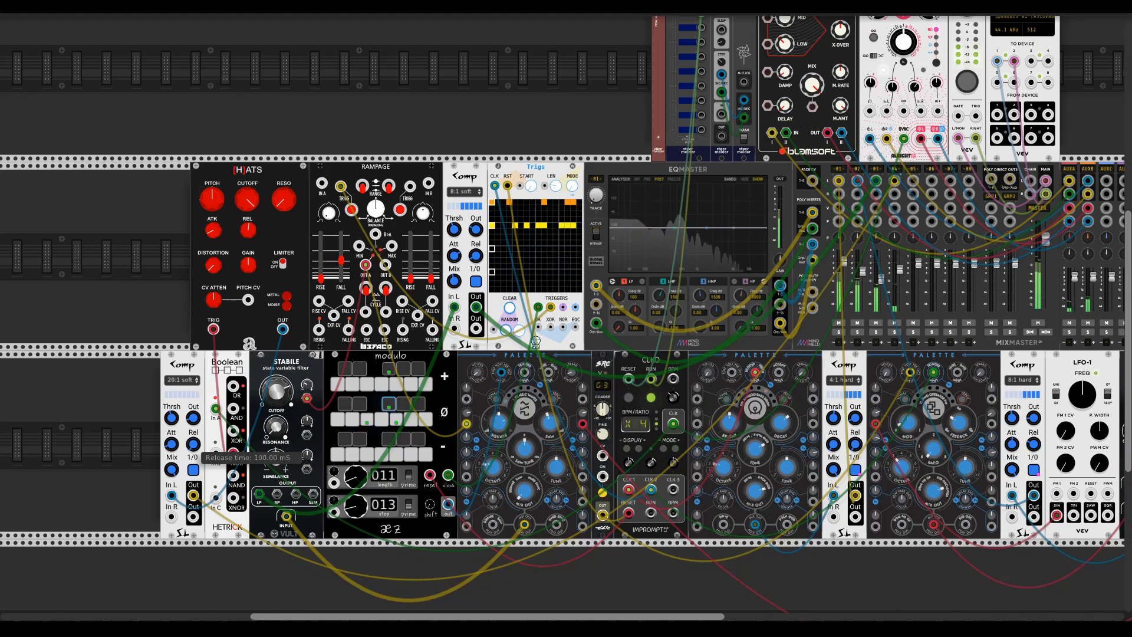
click(194, 472)
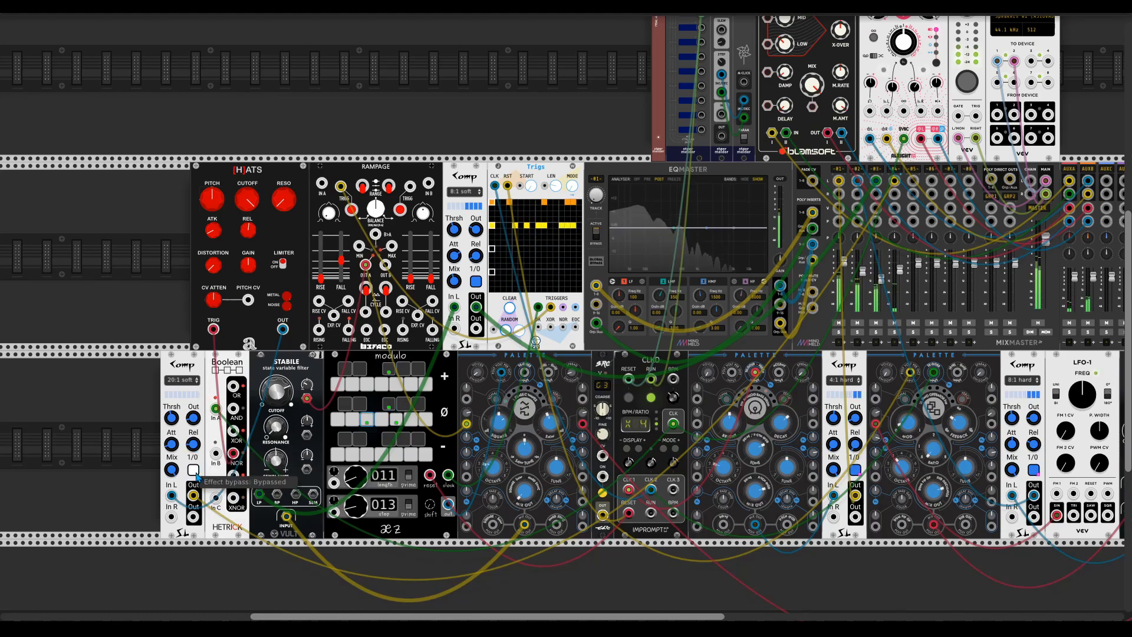
drag(172, 420, 172, 418)
click(194, 472)
drag(174, 424, 174, 422)
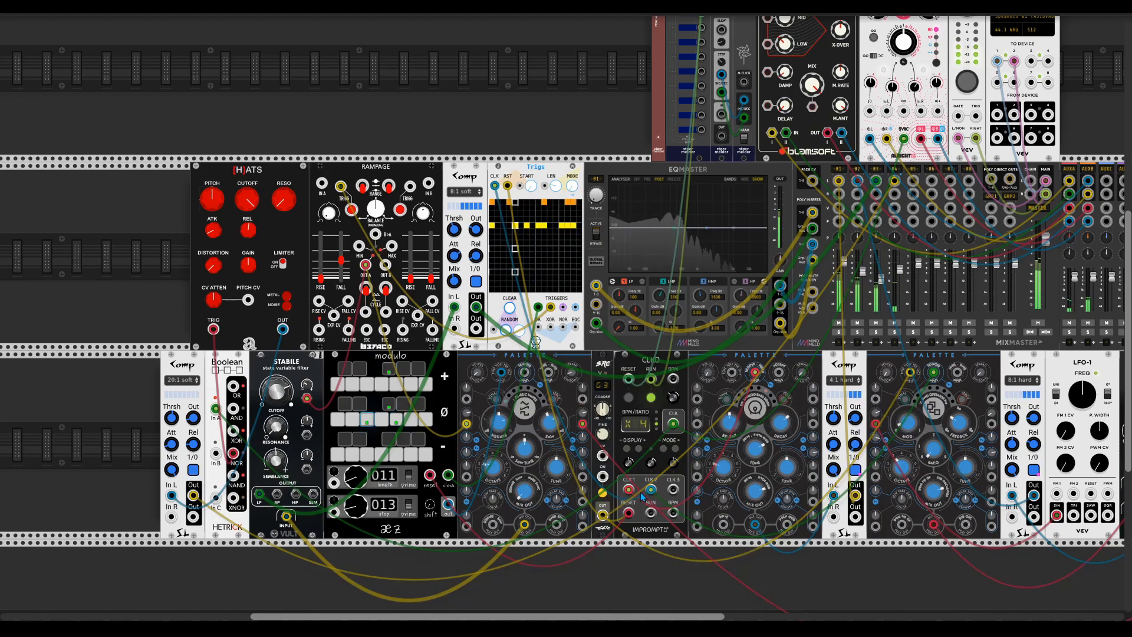
Map the first MACRO's third and fourth slots to the bypass switches of the Comp beside Trigs and the hat Comp.
scroll(624, 500, right, 5)
scroll(624, 500, up, 2)
scroll(624, 500, right, 2)
scroll(624, 500, up, 1)
click(940, 335)
click(121, 395)
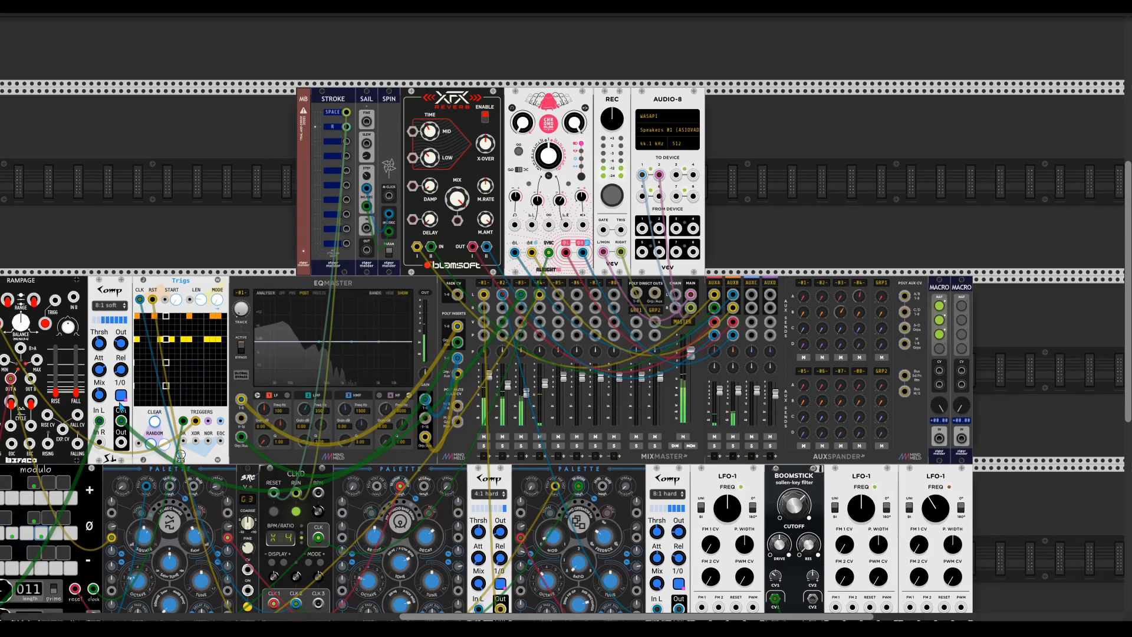
click(939, 349)
drag(142, 472, 315, 376)
click(11, 488)
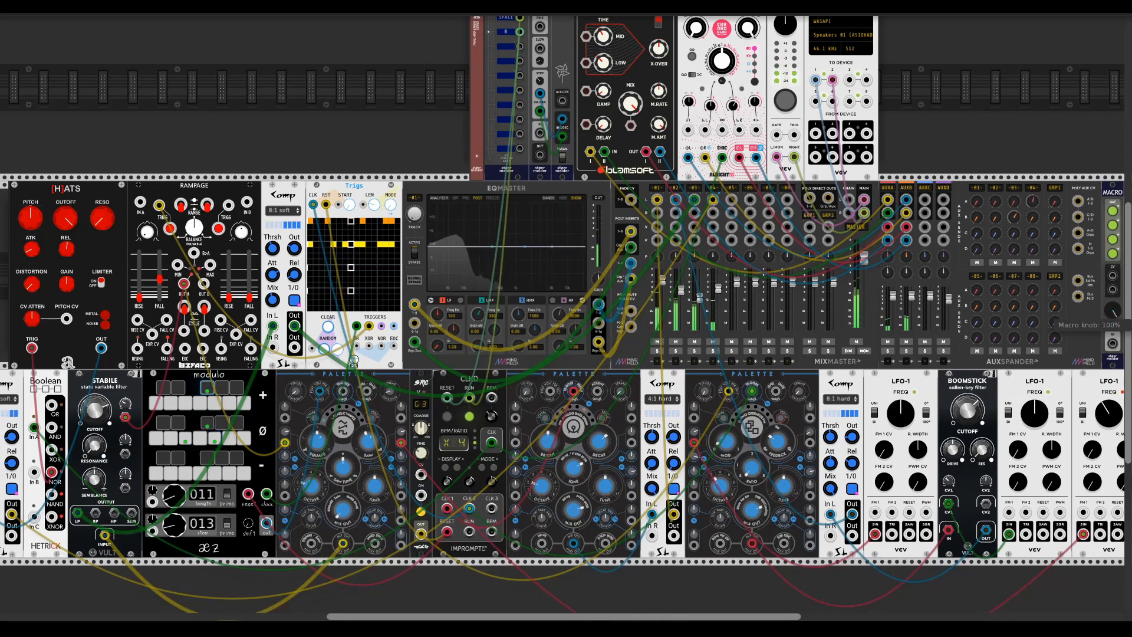
Compare all four Comps active and bypassed by sweeping the macro knob between 0% and 100%, ending at 100%.
drag(1113, 310, 1113, 428)
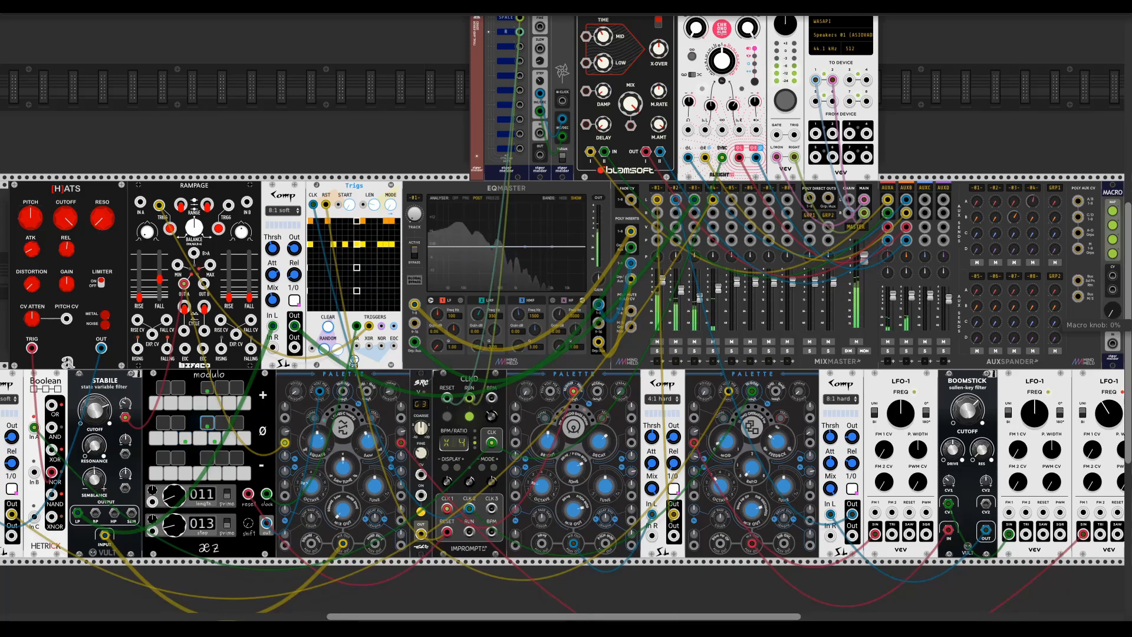
drag(1113, 310, 1113, 192)
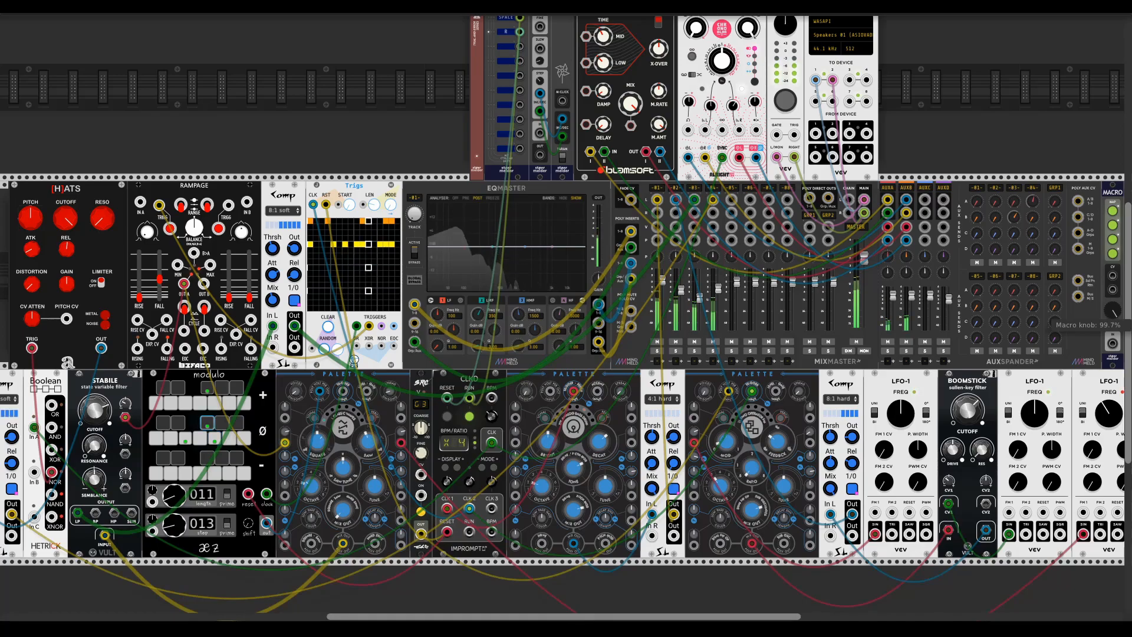
drag(1113, 311, 1113, 429)
drag(1113, 311, 1113, 255)
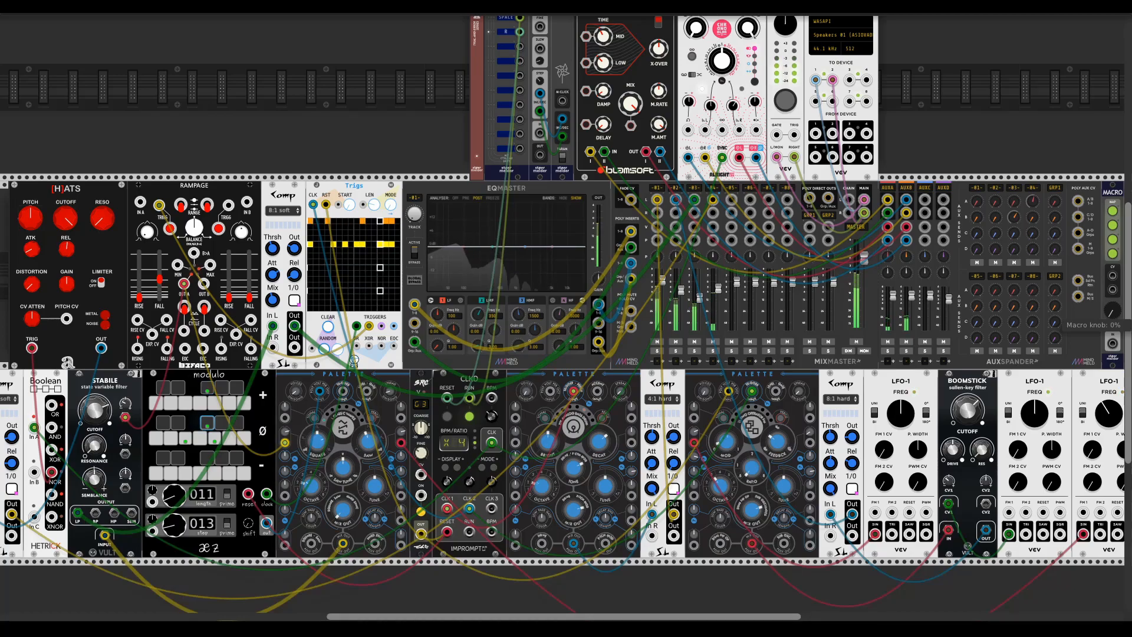
drag(1113, 310, 1112, 254)
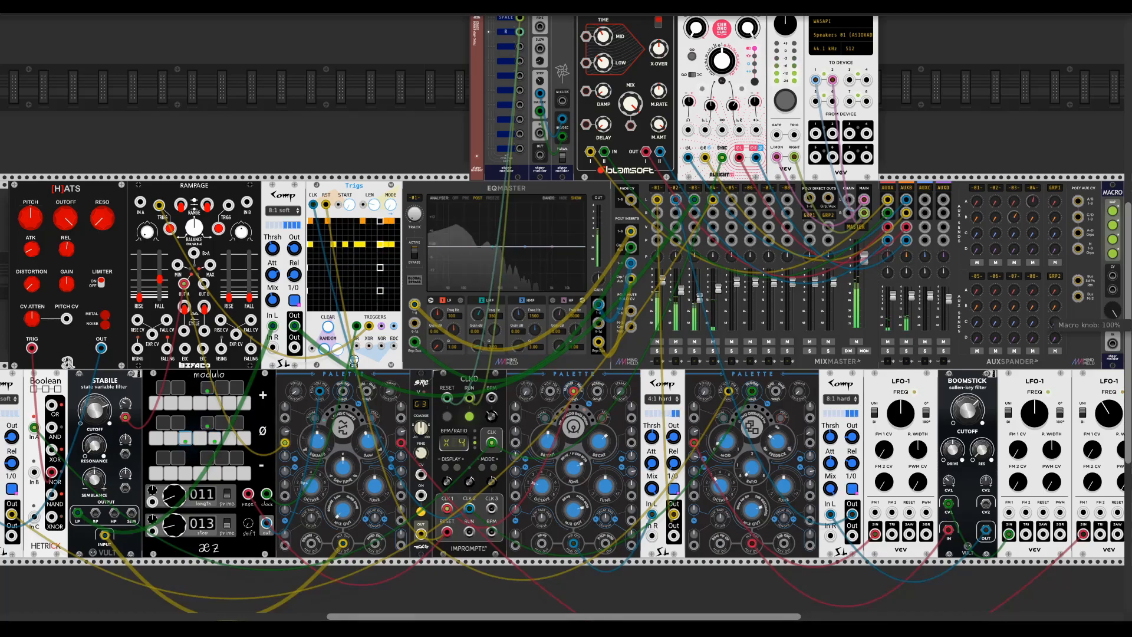
Raise the level of MixMaster track 4 to about -2.59 dB.
drag(796, 514, 723, 594)
drag(645, 368, 645, 366)
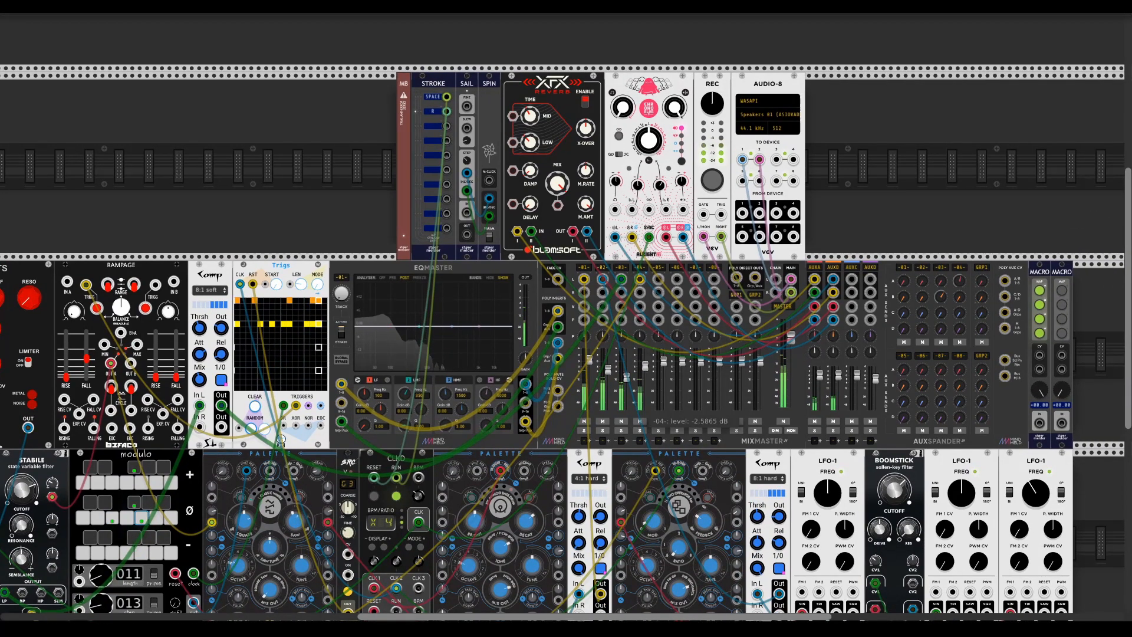
drag(646, 491, 725, 457)
drag(637, 490, 748, 444)
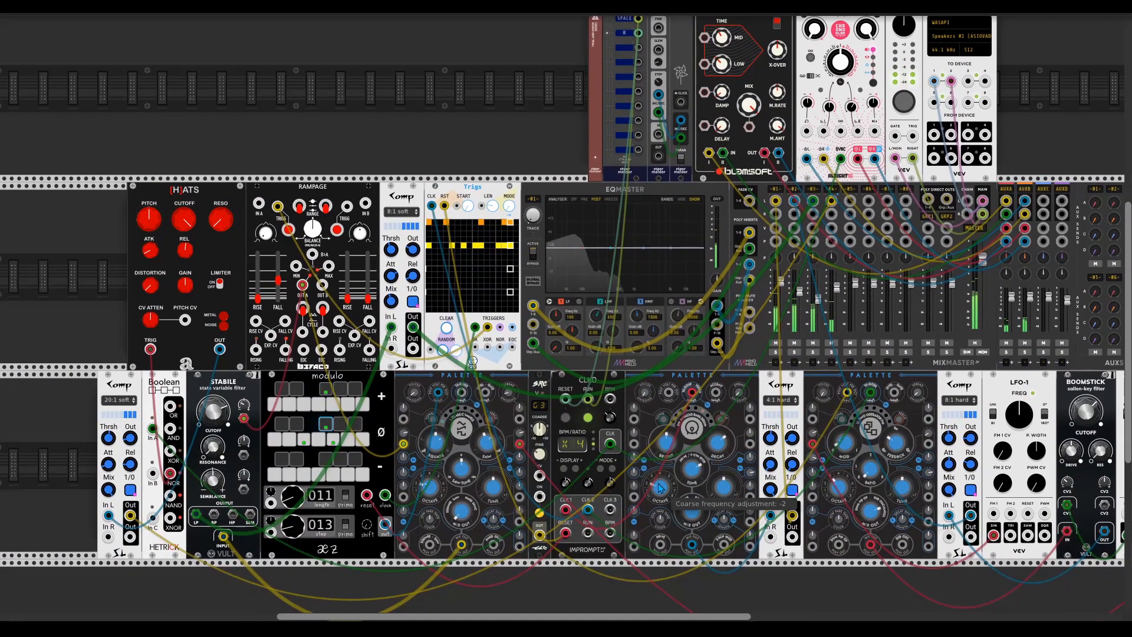
Compare the Comps against bypass with the macro knob and set the hat Comp's threshold to 0.83 V.
drag(1122, 336, 810, 386)
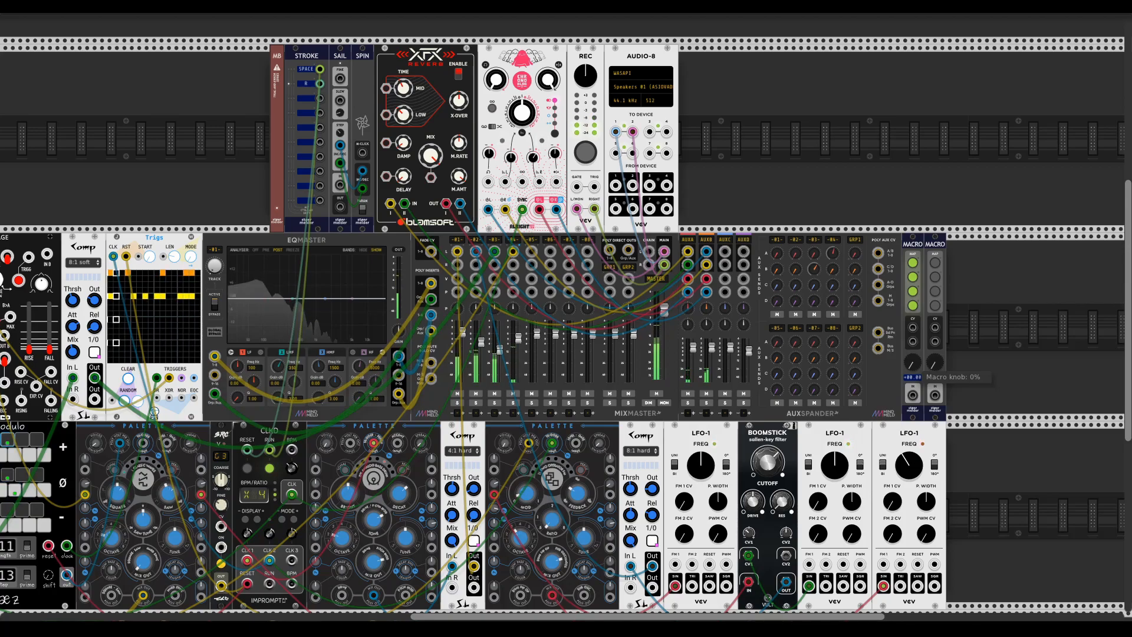
drag(913, 362, 913, 177)
drag(440, 496, 854, 461)
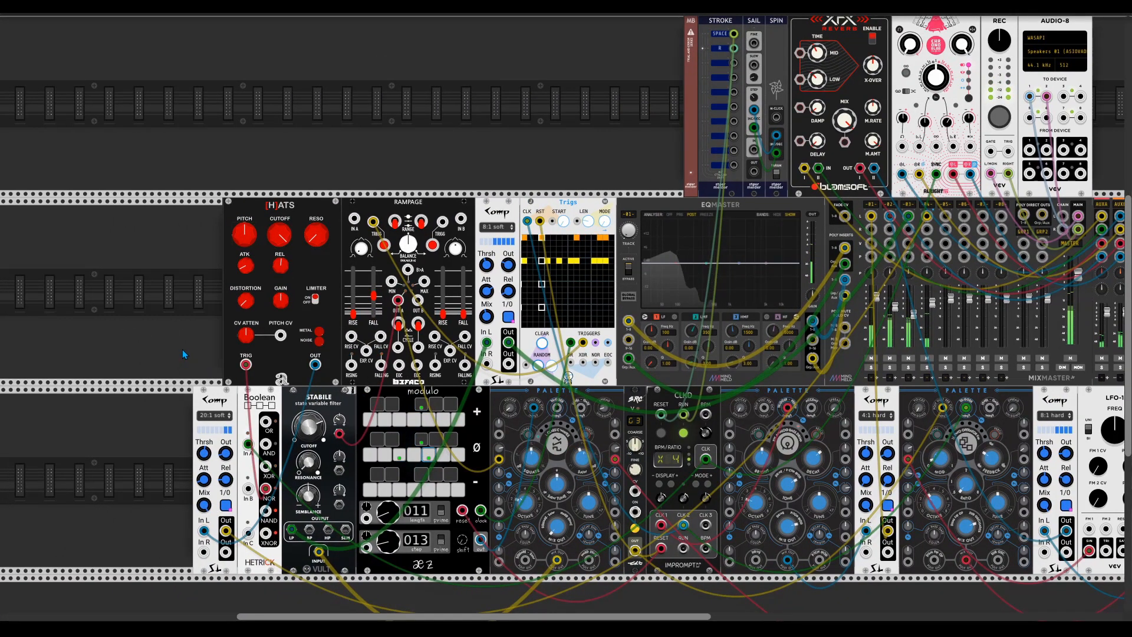
mouse_move(205, 457)
drag(208, 457, 208, 447)
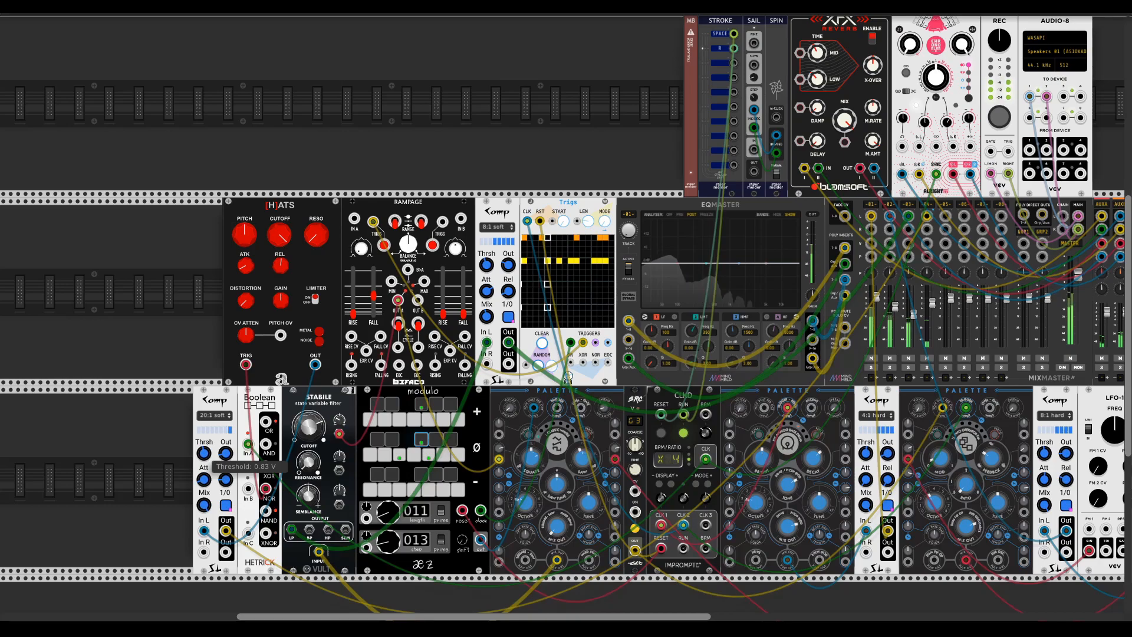
drag(717, 407, 545, 453)
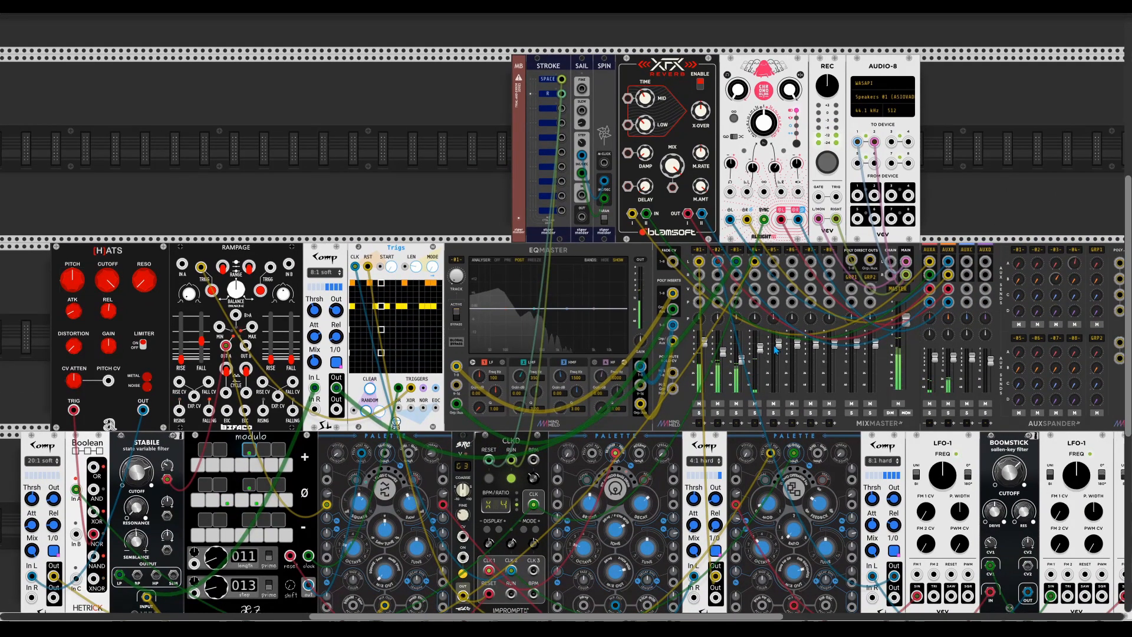
drag(826, 377, 697, 395)
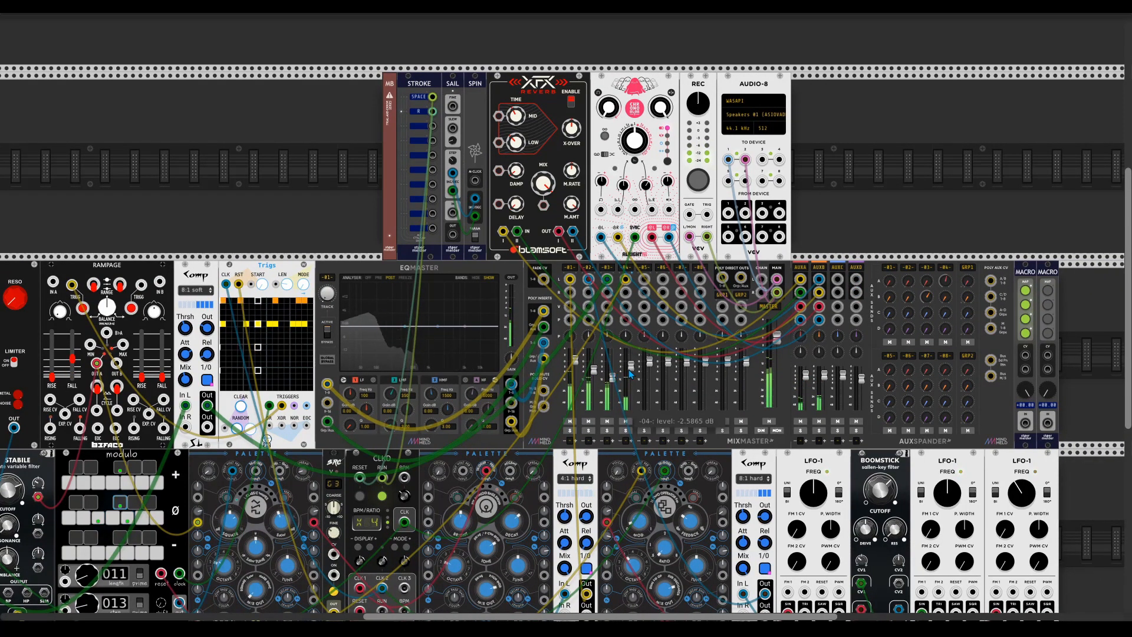
drag(358, 467, 560, 437)
drag(745, 362, 582, 431)
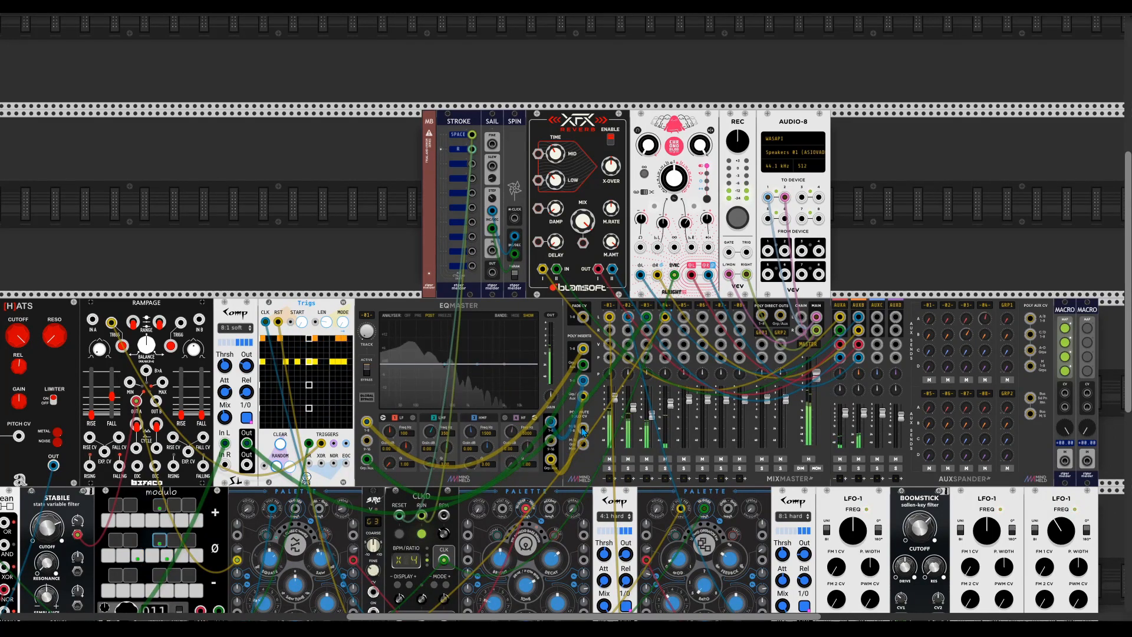
scroll(582, 431, down, 3)
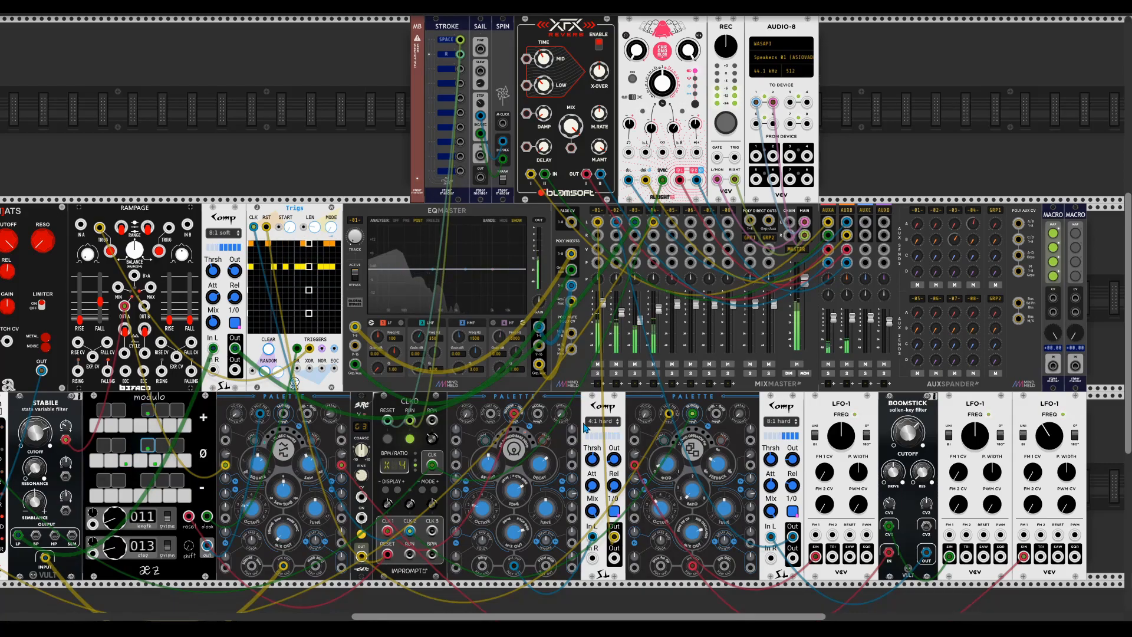
Duplicate the third Palette into the empty row below, switch the copy to a drum engine and patch its trigger input.
scroll(582, 426, right, 5)
scroll(583, 425, up, 1)
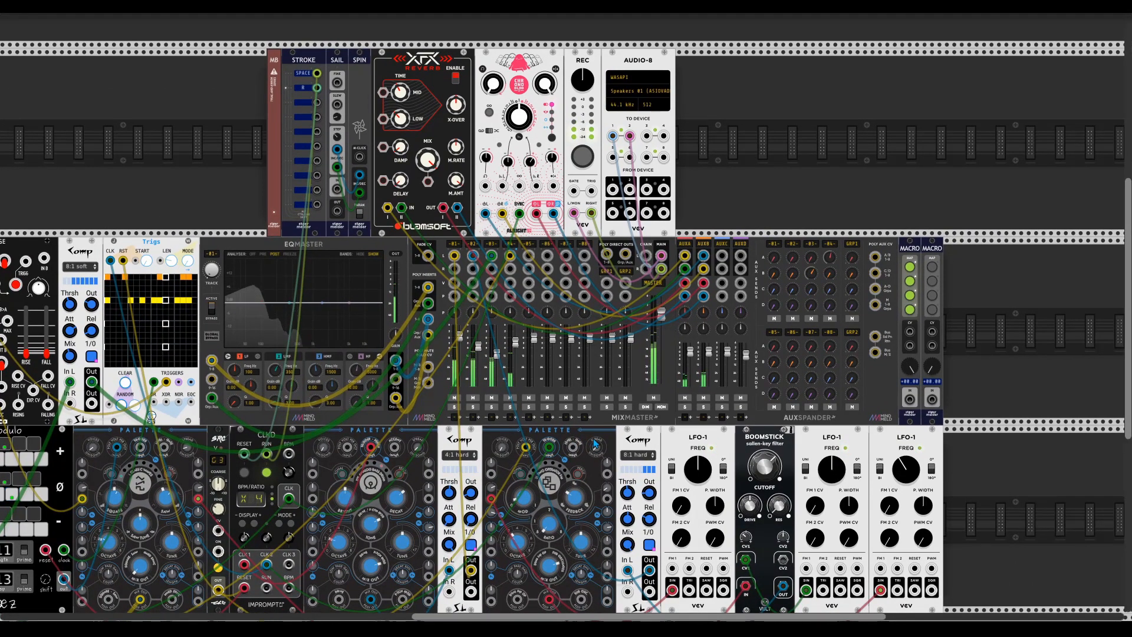
scroll(596, 441, down, 3)
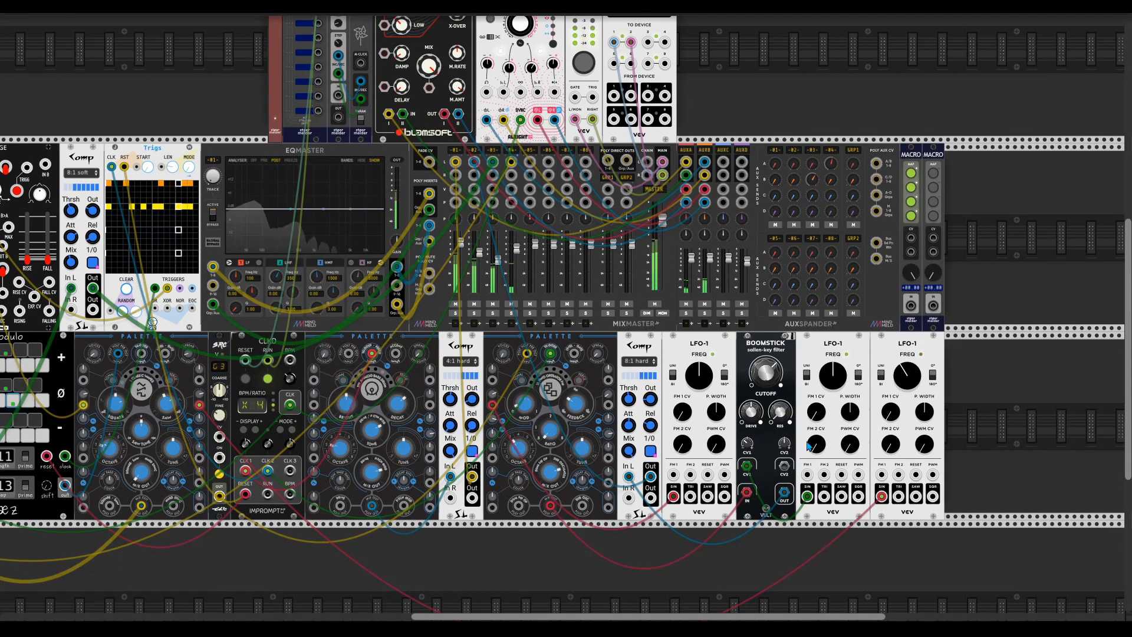
key(ctrl+d)
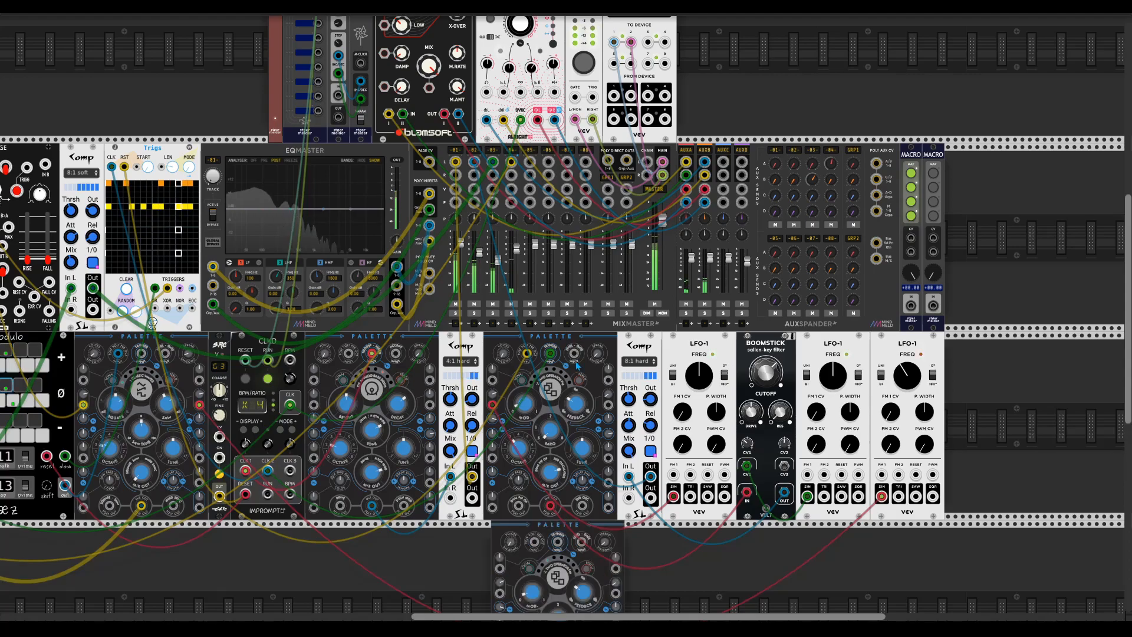
scroll(561, 338, down, 3)
scroll(560, 339, left, 3)
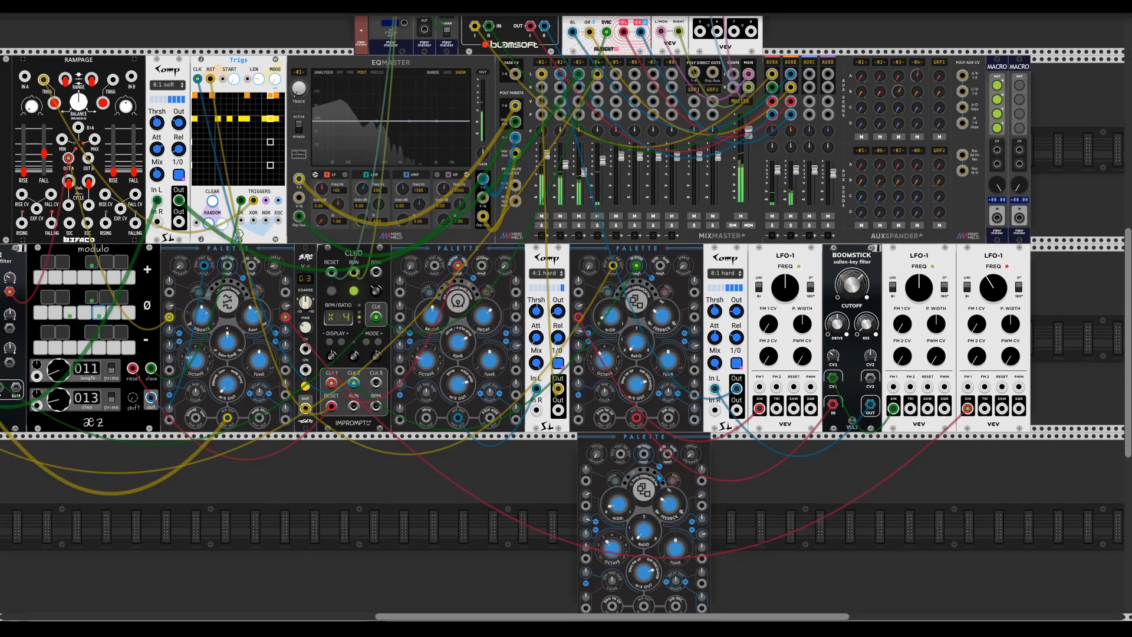
drag(673, 486, 634, 506)
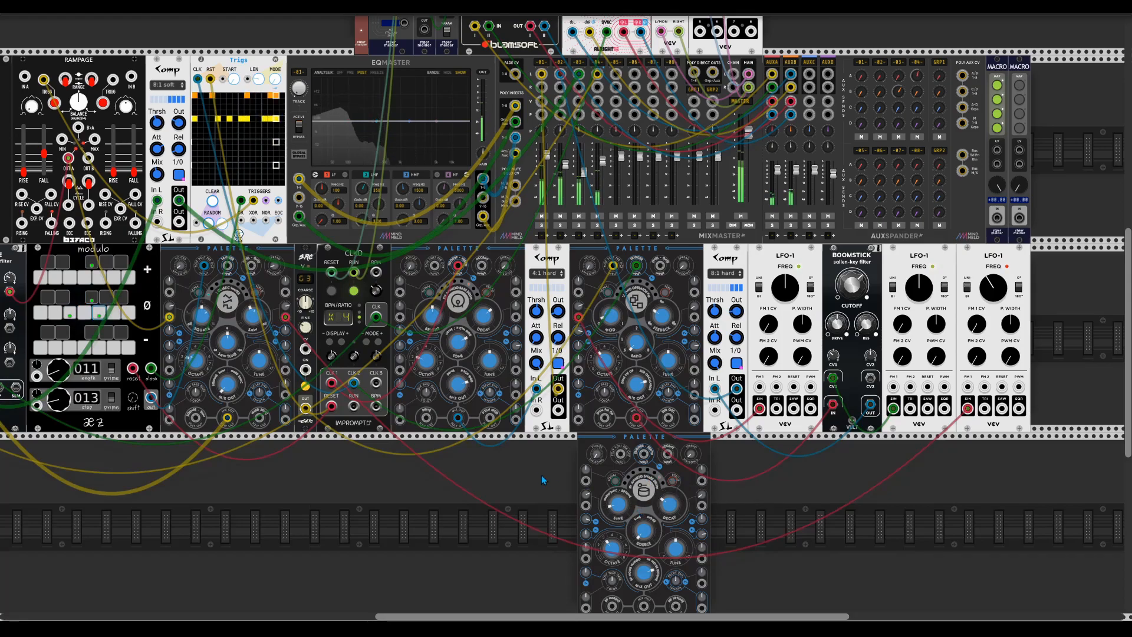
scroll(547, 476, left, 3)
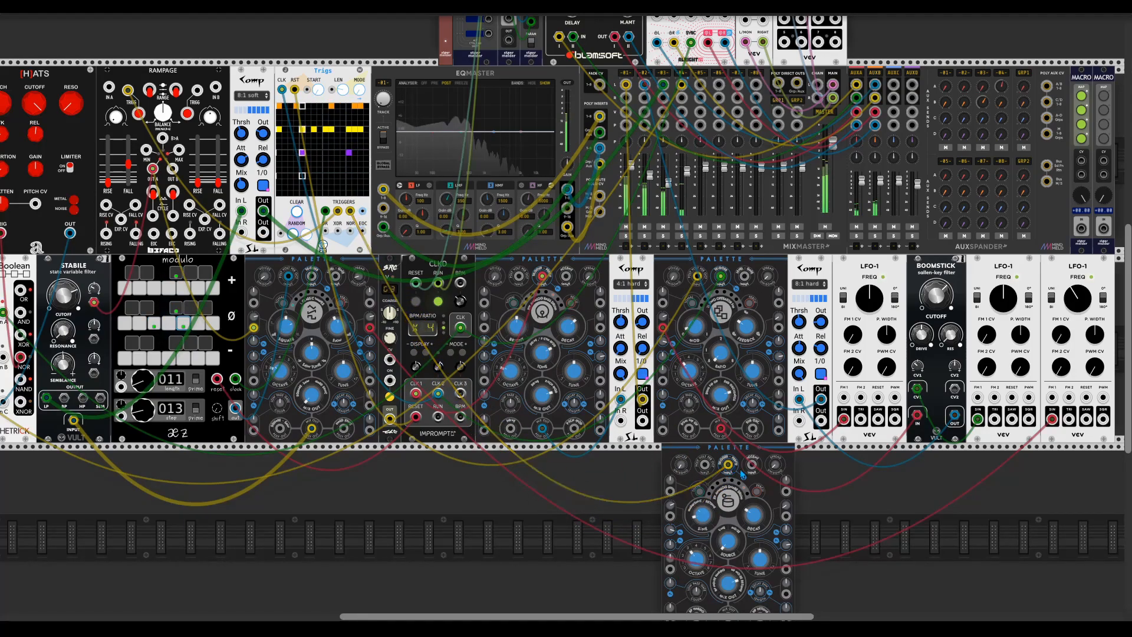
Duplicate the Comp beside the new Palette, route the voice through it to MixMaster track 5 and set the track level to about -5.95 dB.
scroll(731, 560, down, 2)
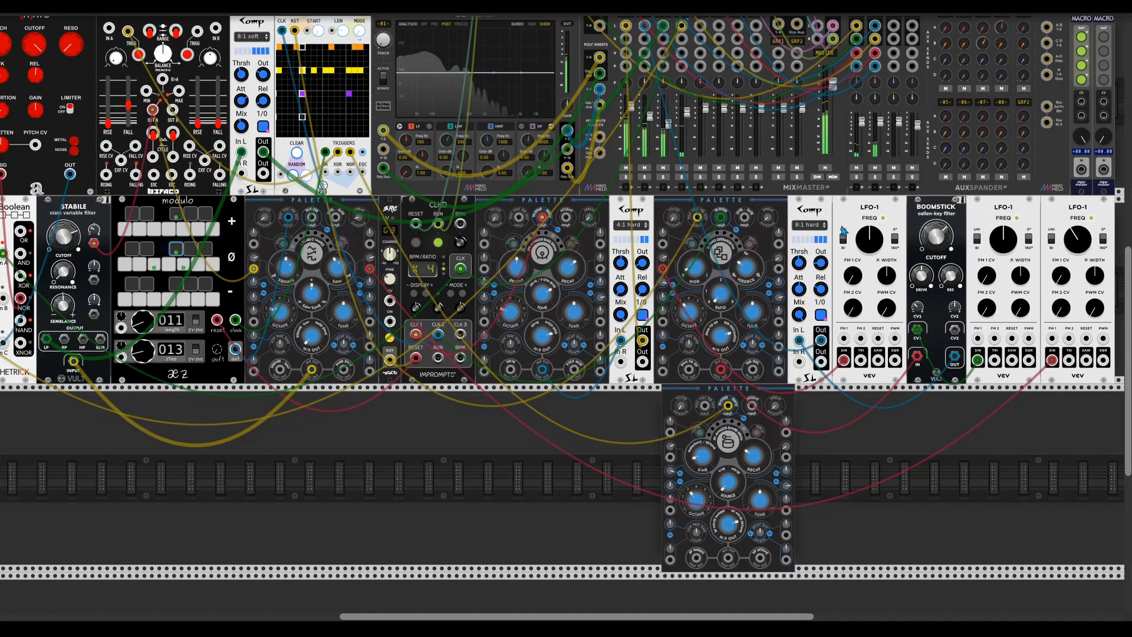
key(ctrl+d)
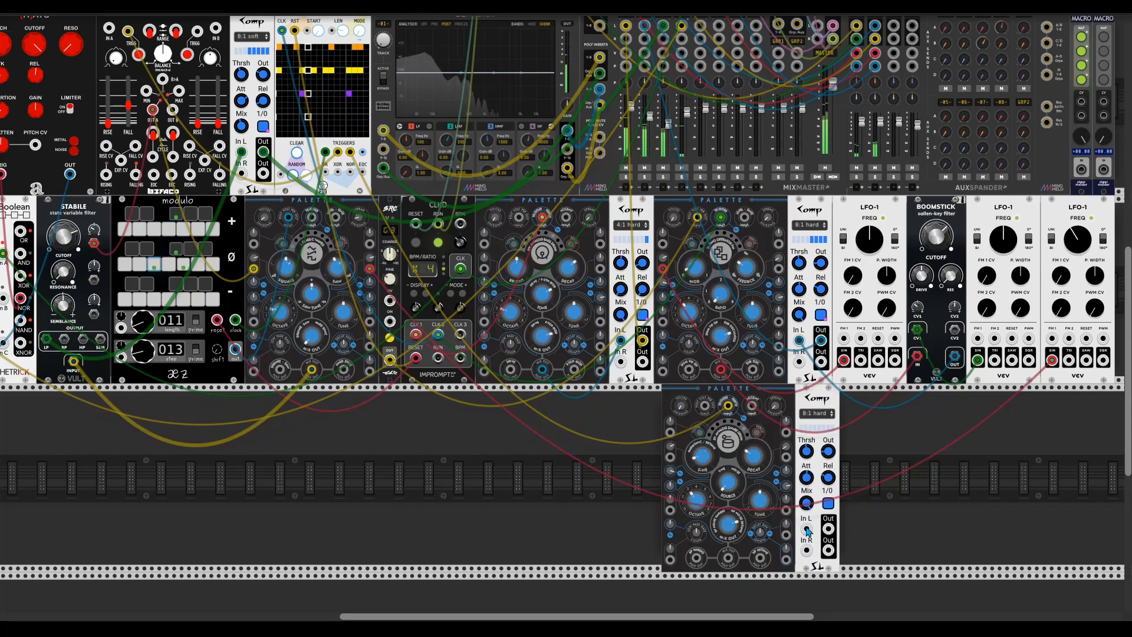
drag(728, 558, 700, 127)
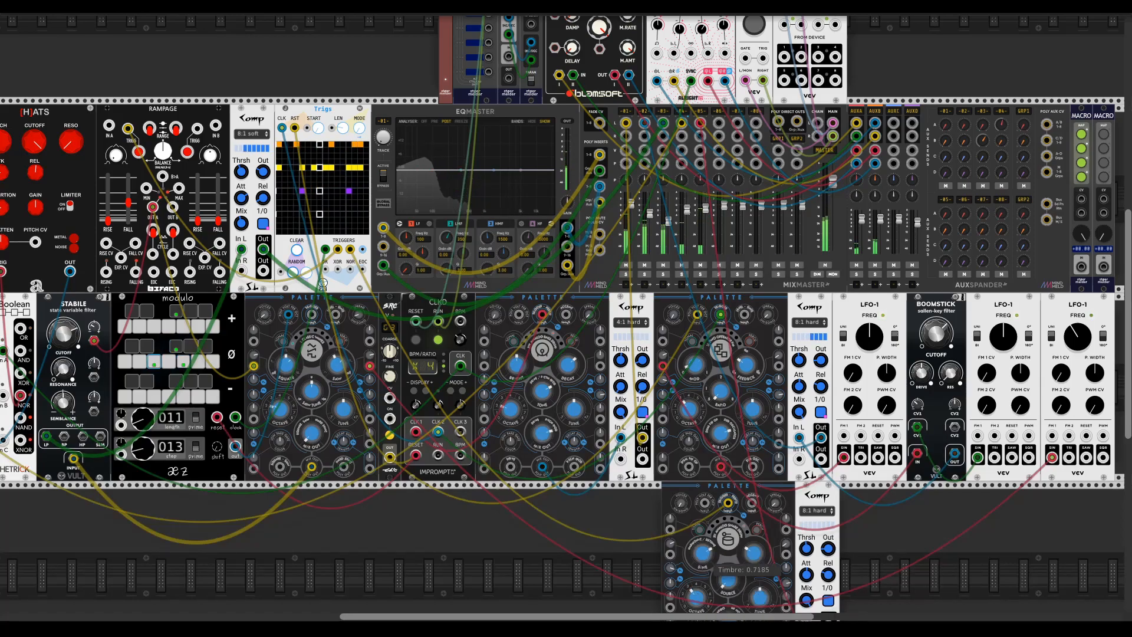
drag(699, 592, 699, 588)
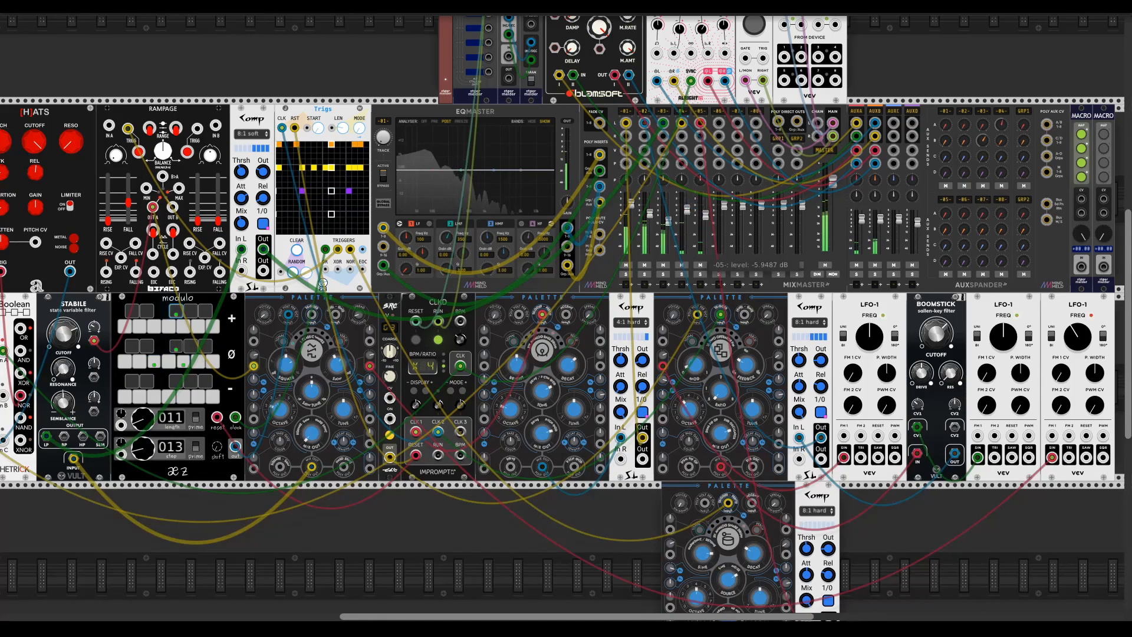
Set the new Comp's threshold to 1.08 V and the new Palette's morph to about 0.24, comparing the Comp against bypass.
scroll(918, 581, down, 5)
scroll(918, 582, right, 2)
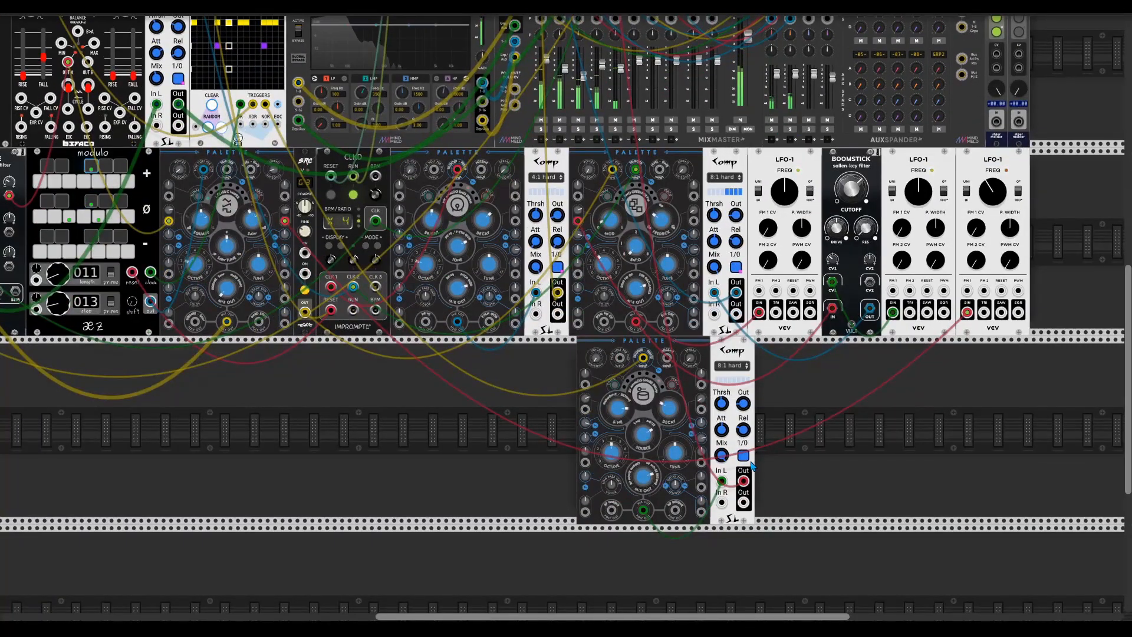
click(748, 456)
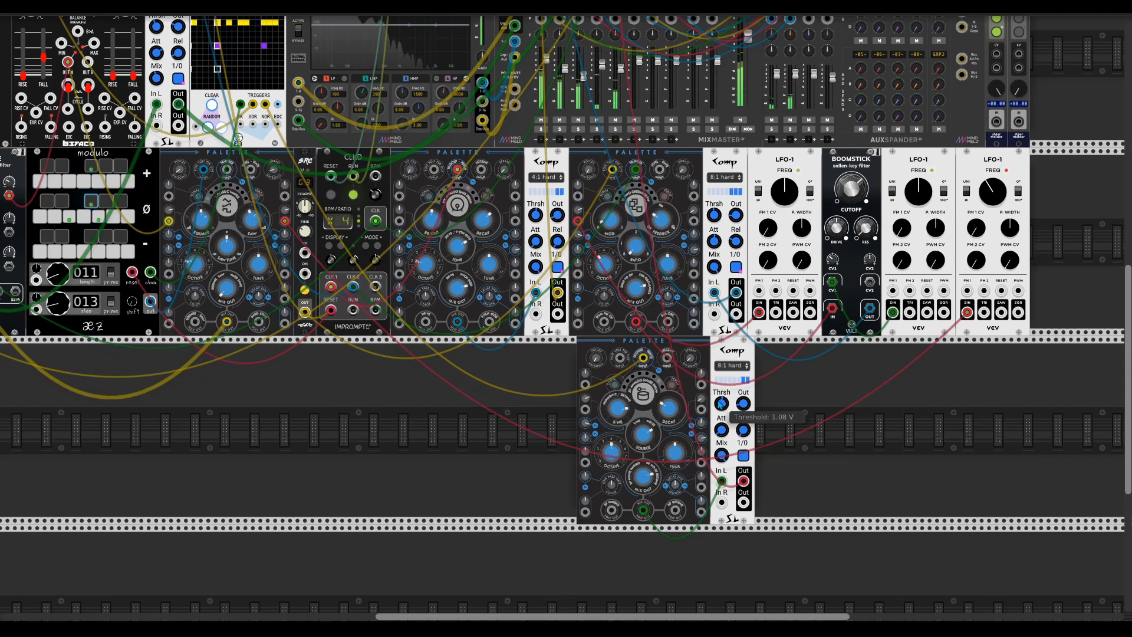
scroll(777, 401, up, 2)
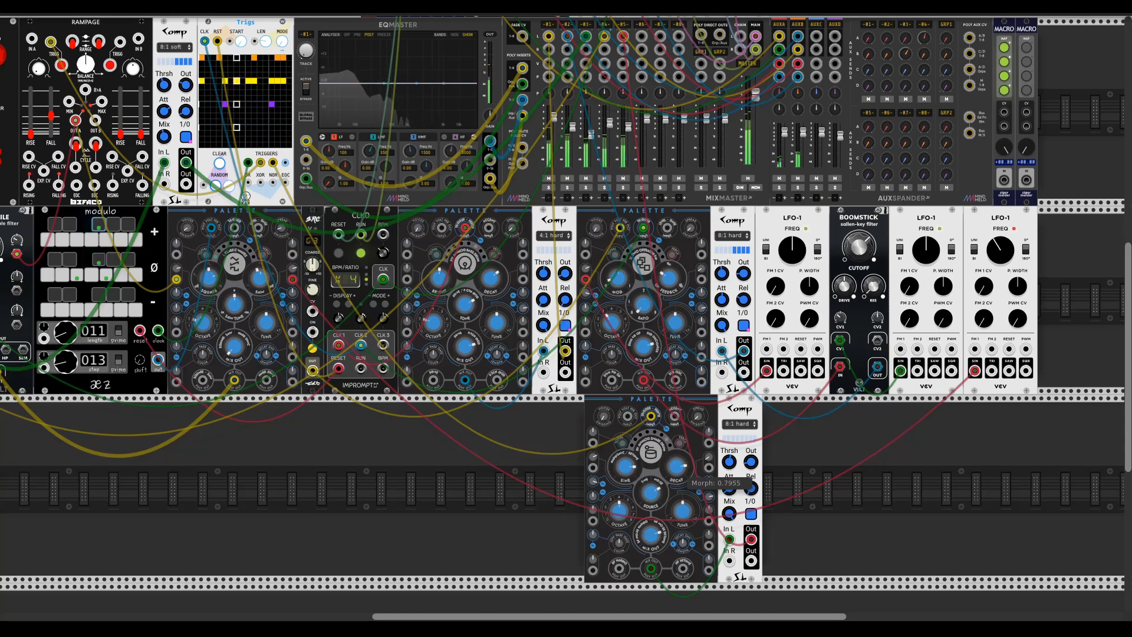
click(752, 514)
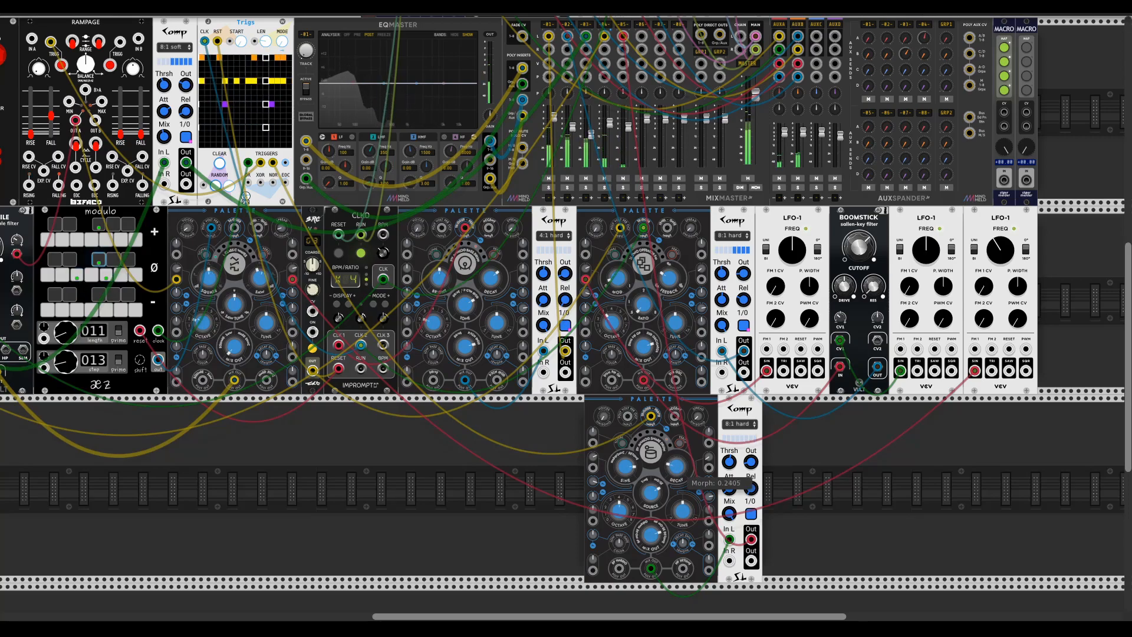
click(750, 514)
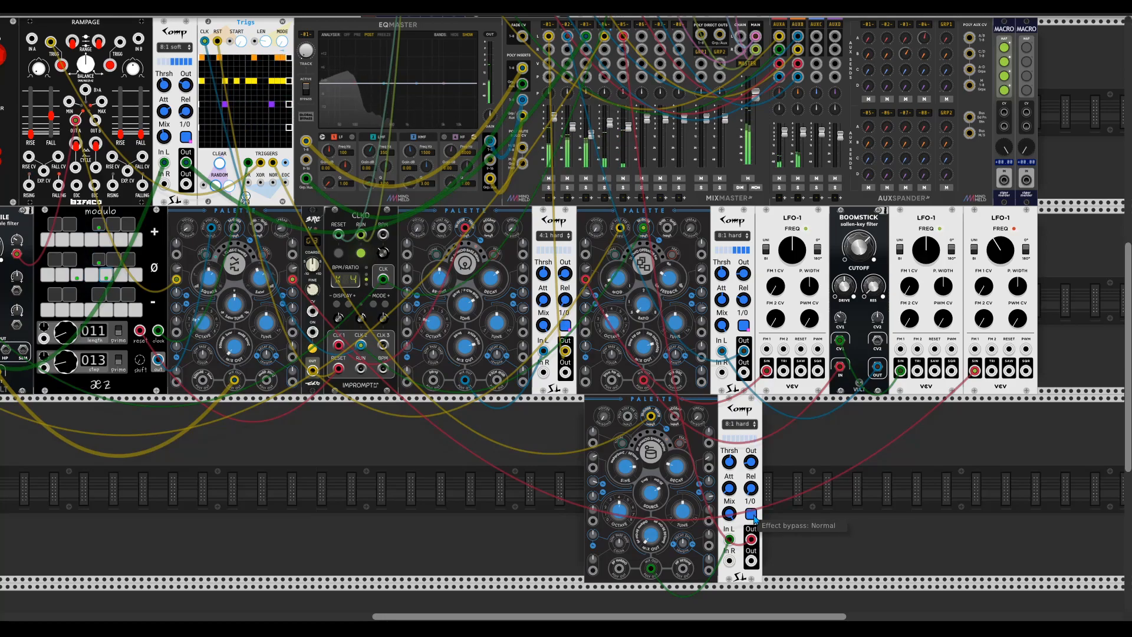
Assign MixMaster tracks 1 and 4 to group 1 and solo that group.
scroll(755, 518, up, 3)
scroll(755, 518, right, 3)
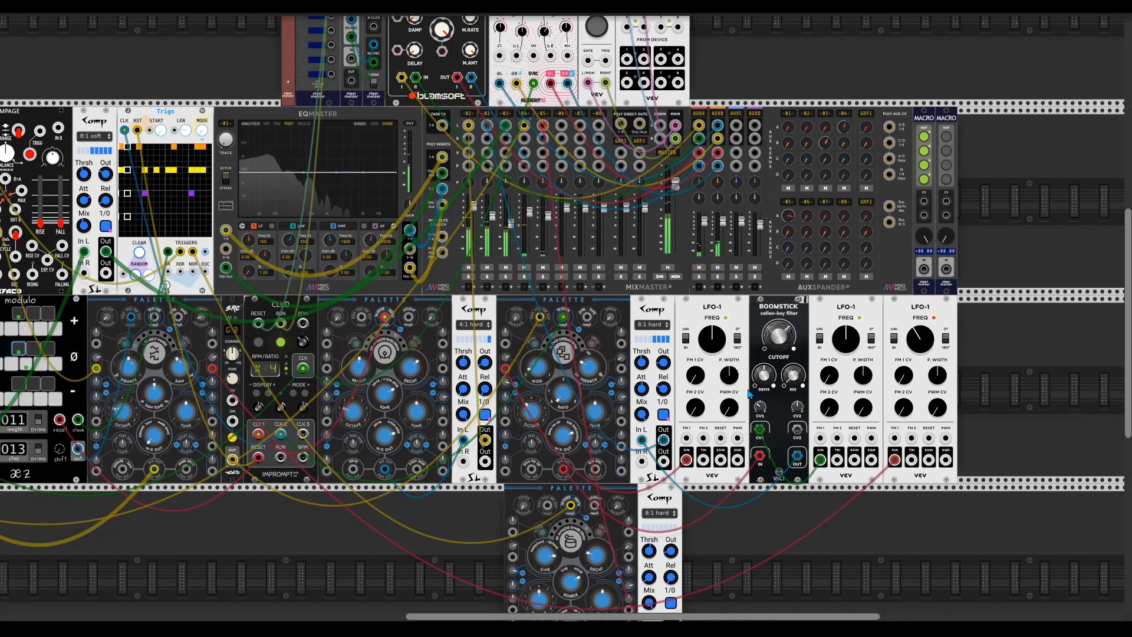
scroll(748, 394, up, 3)
scroll(748, 394, left, 1)
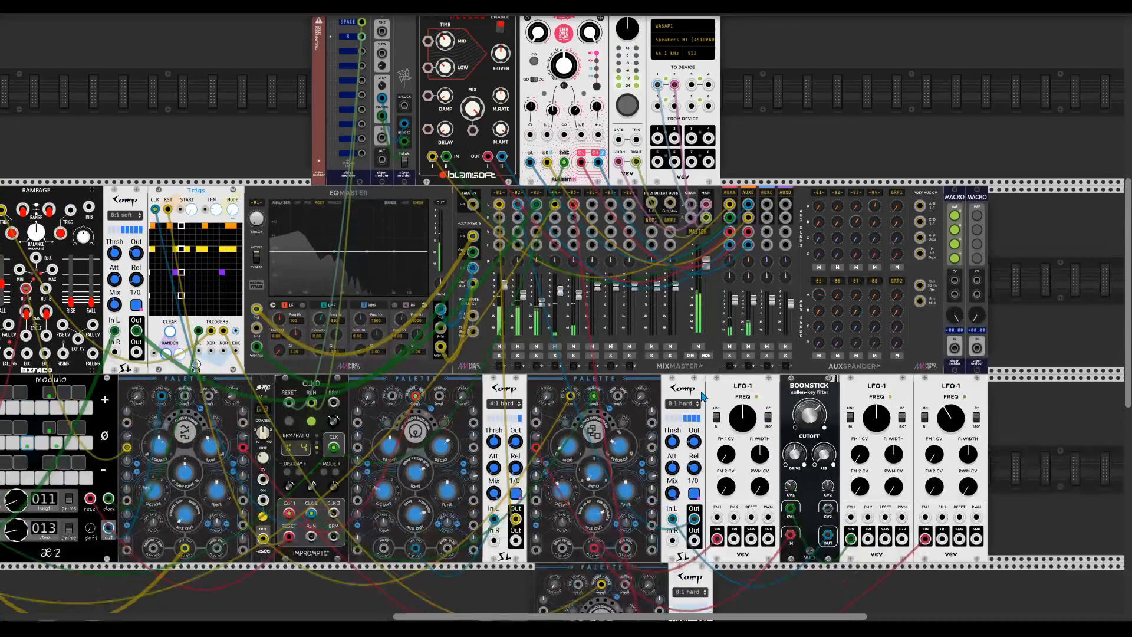
click(500, 366)
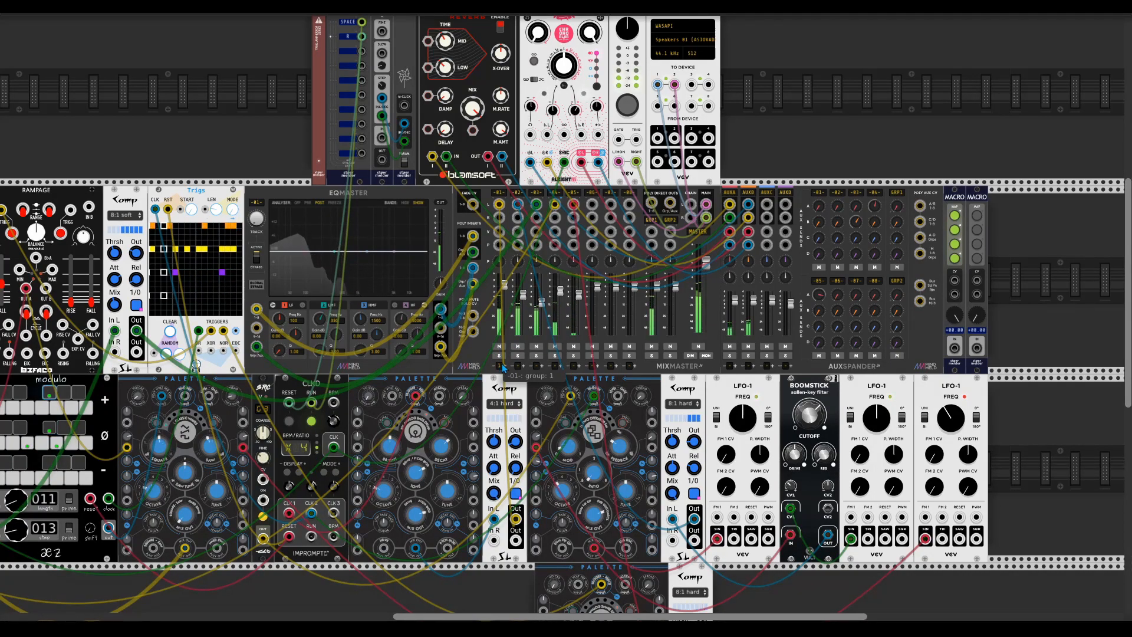
click(560, 366)
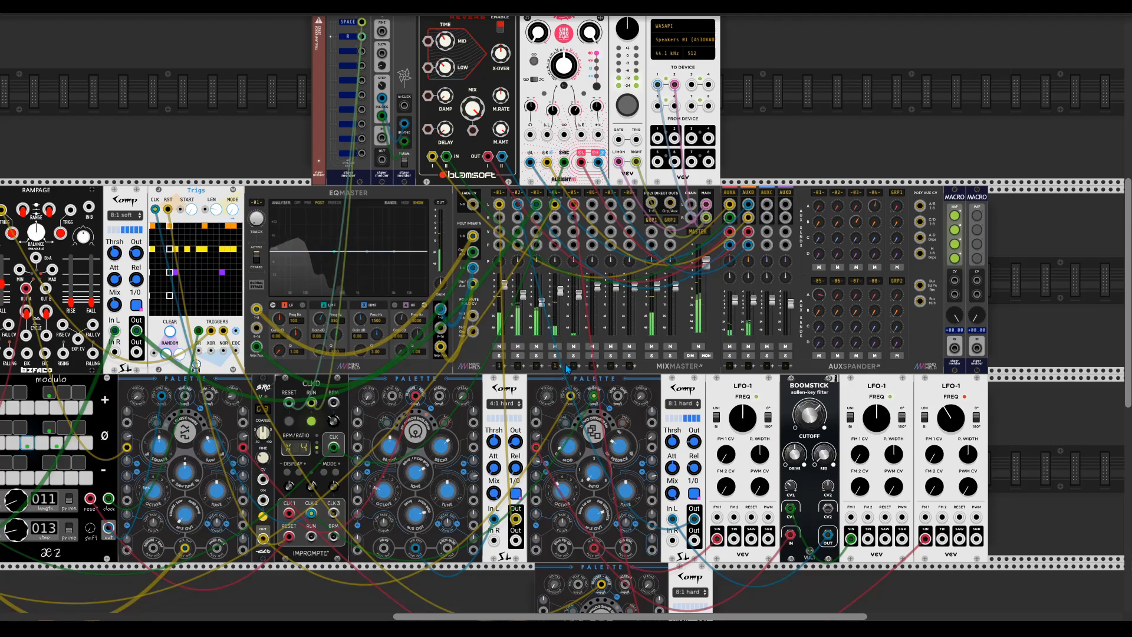
click(652, 357)
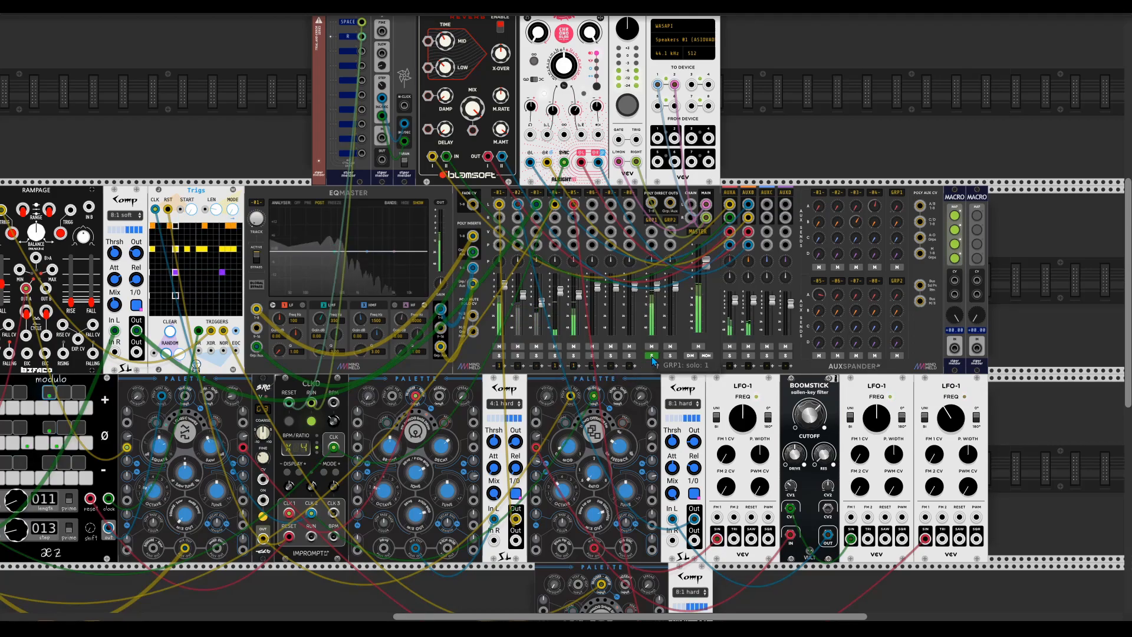
Add the MindMeld Meld module to the empty row above [H]ATS.
scroll(655, 362, up, 4)
scroll(655, 363, left, 6)
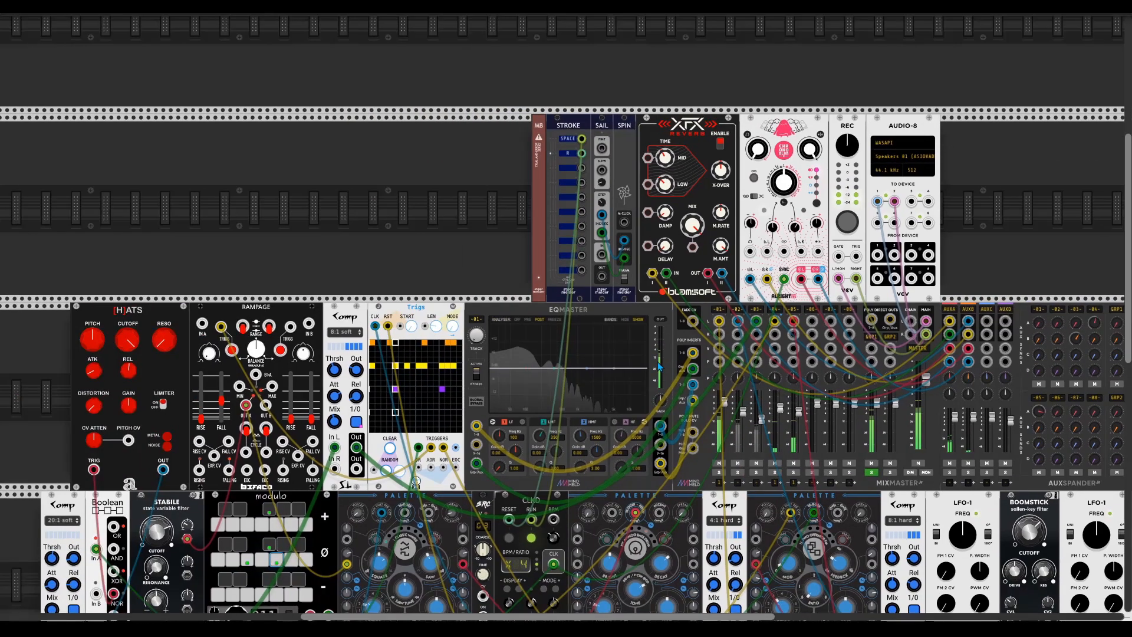
right_click(261, 213)
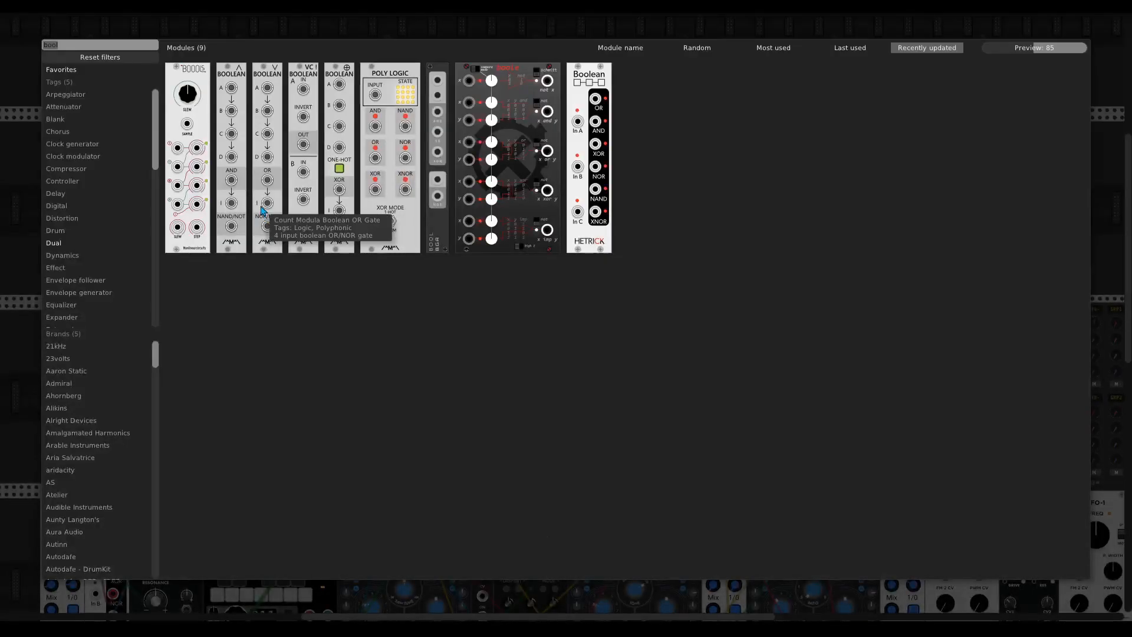
text(meld)
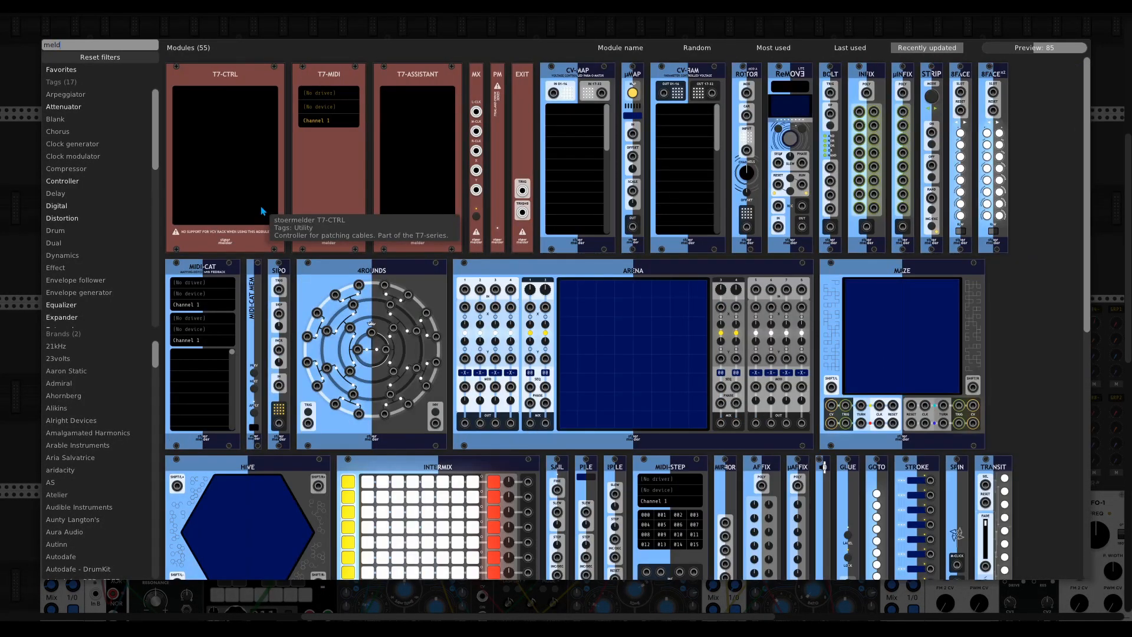
key(BackSpace)
key(BackSpace)
key(BackSpace)
text(ind)
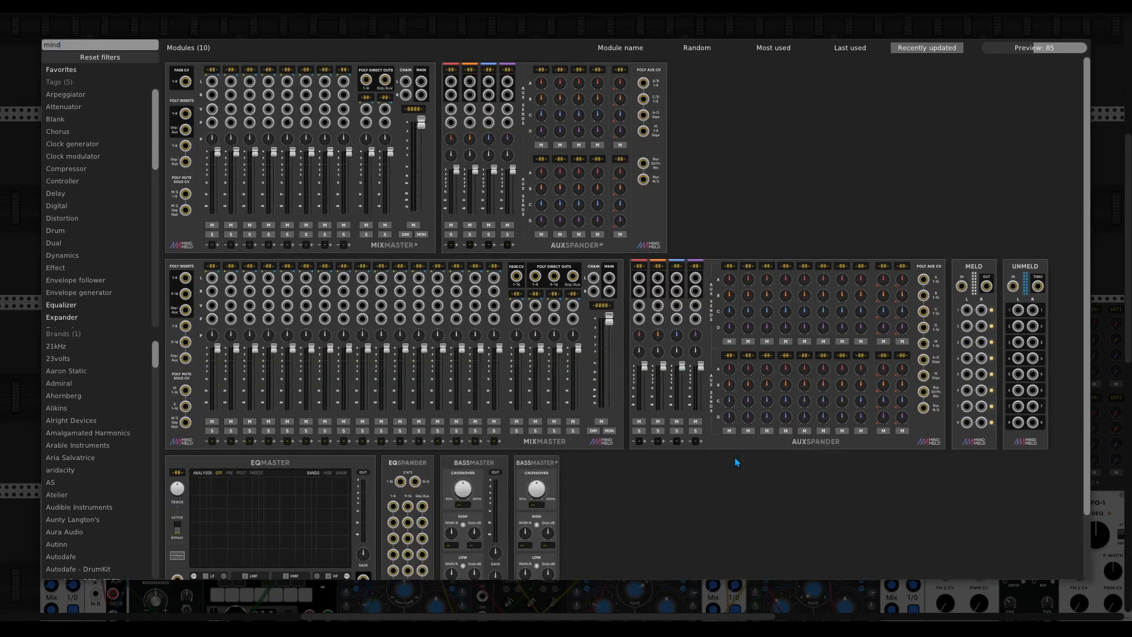
scroll(734, 455, down, 3)
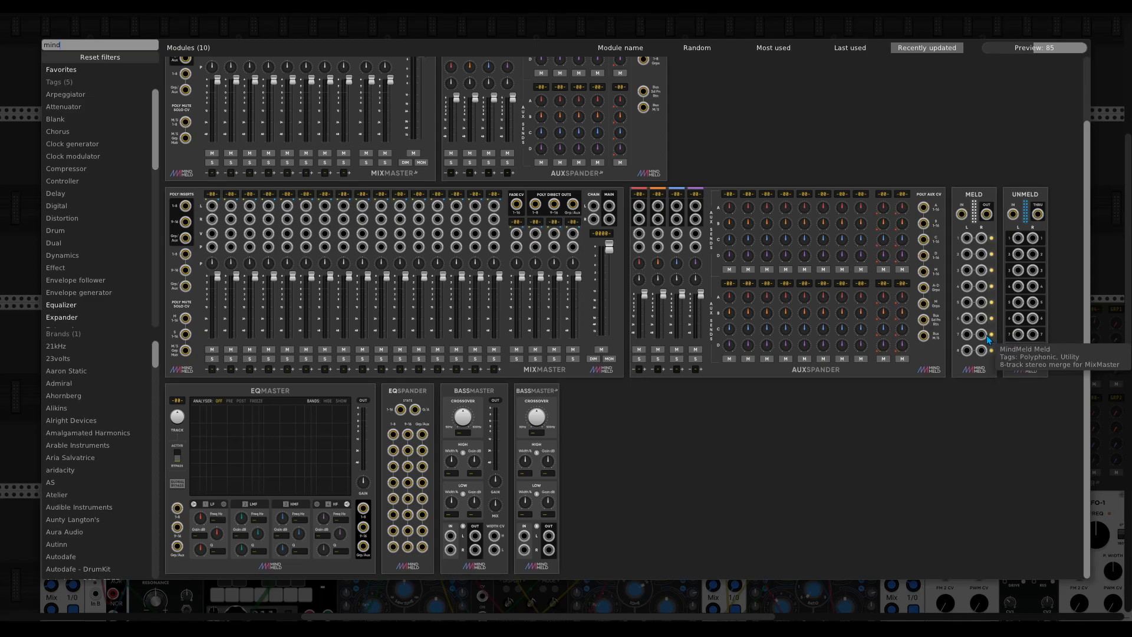
drag(987, 335, 293, 213)
Add the Unmeld module beside Meld and chain MixMaster's poly insert send through Meld and Unmeld to EQMaster.
right_click(396, 255)
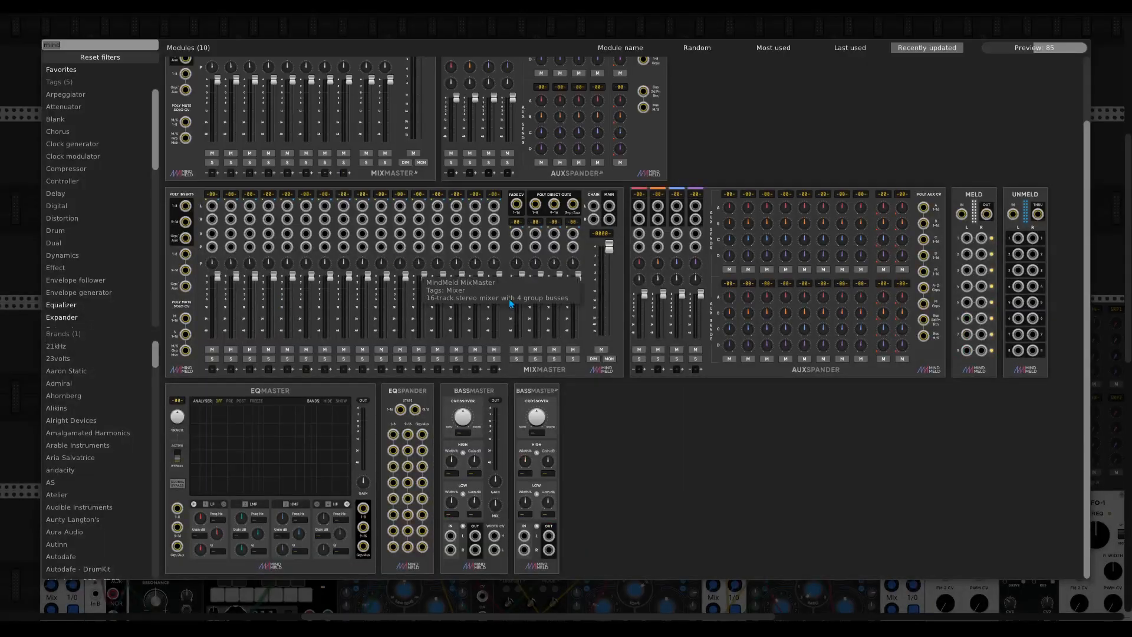
drag(1046, 314, 360, 212)
scroll(440, 295, down, 1)
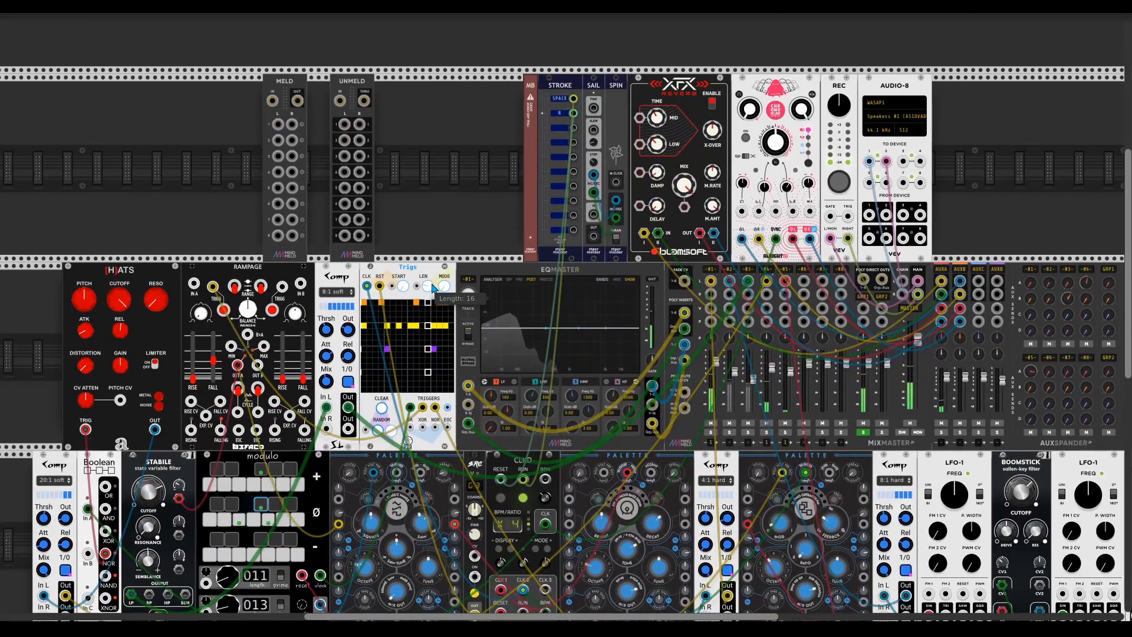
drag(440, 284, 403, 312)
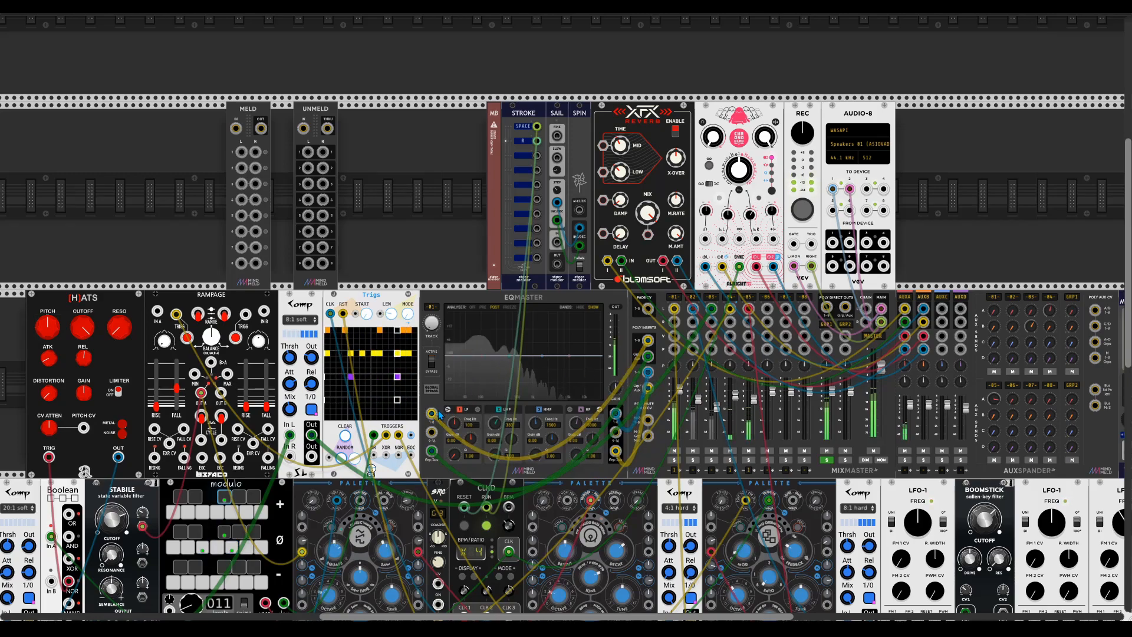
mouse_move(434, 415)
mouse_down()
mouse_move(238, 131)
mouse_move(304, 127)
mouse_move(433, 413)
mouse_up()
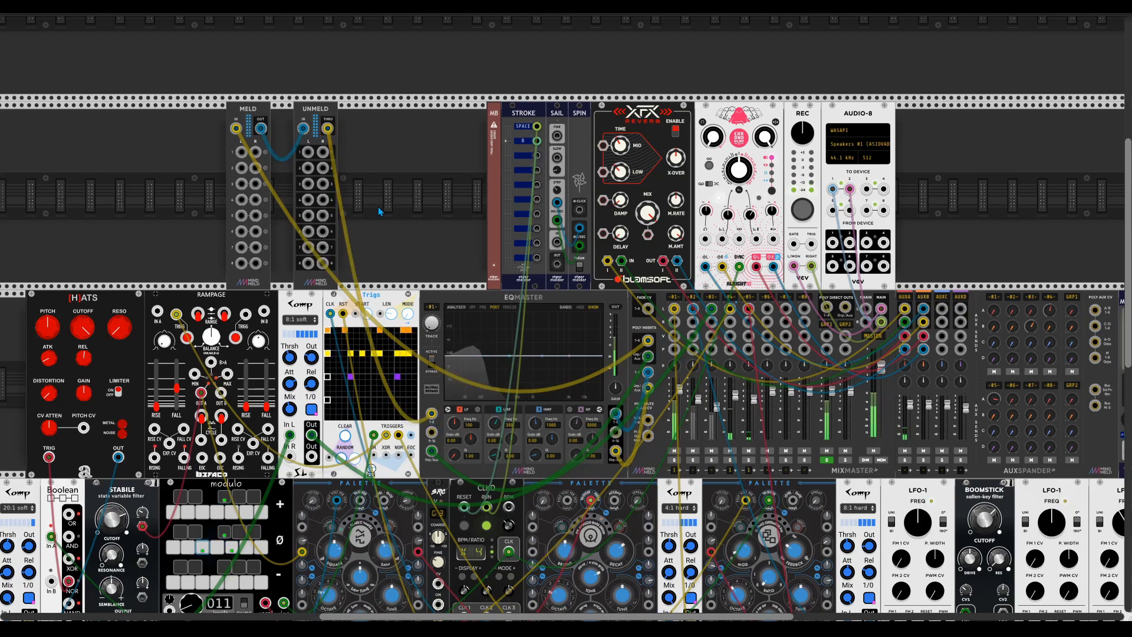
Duplicate the 20:1 soft Comp next to Meld and patch Unmeld's track 1 left and right outputs into its inputs.
scroll(548, 305, down, 2)
scroll(549, 305, left, 3)
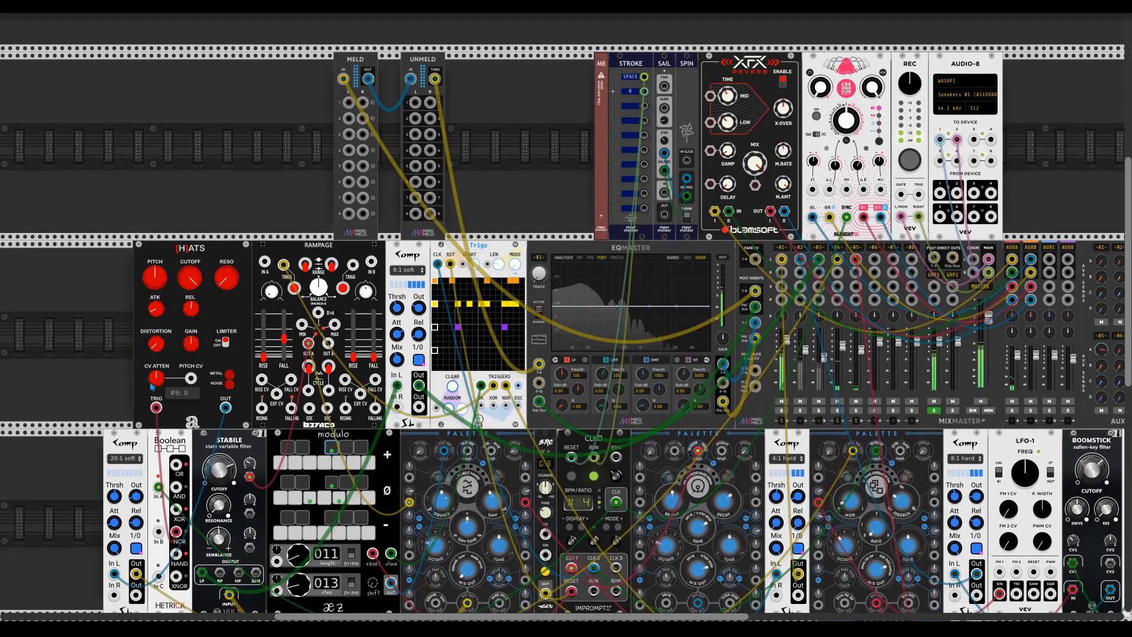
key(ctrl+d)
drag(90, 465, 335, 96)
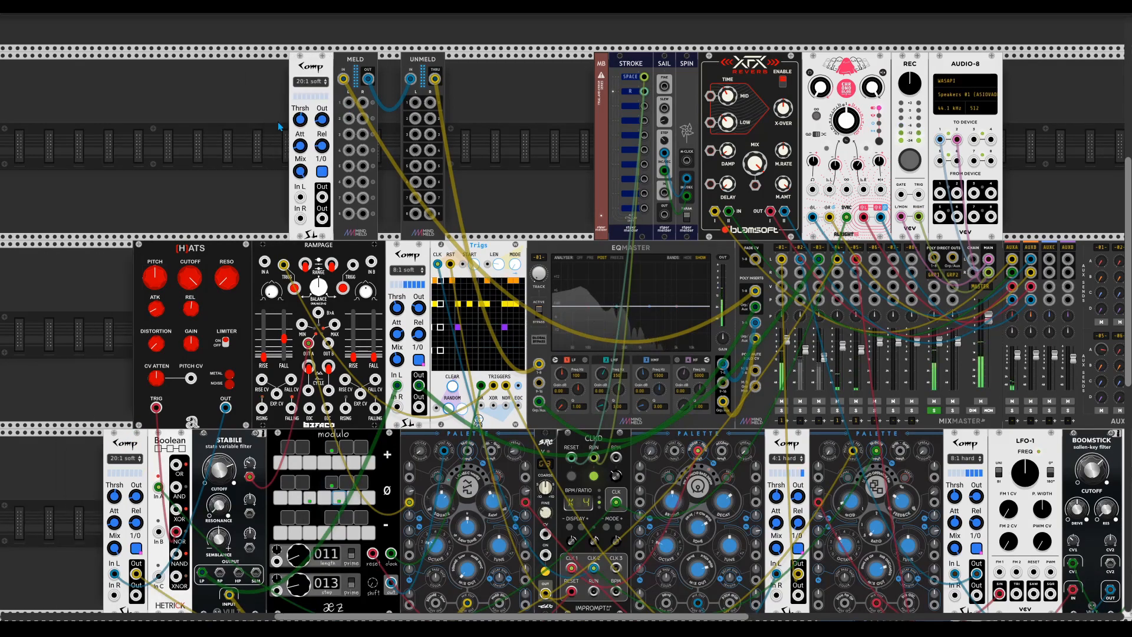
scroll(336, 96, up, 3)
drag(318, 492, 319, 522)
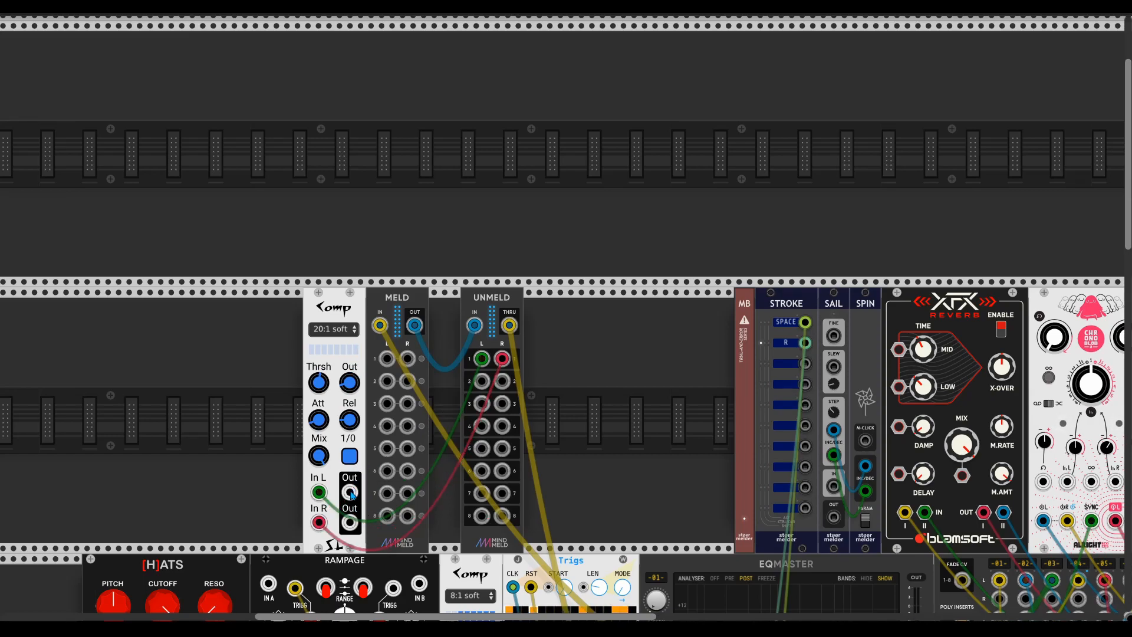
Reorder the insert chain so MixMaster's send feeds Unmeld, Unmeld's thru feeds Meld, and Meld's output feeds EQMaster.
drag(351, 493, 475, 326)
right_click(392, 361)
right_click(418, 328)
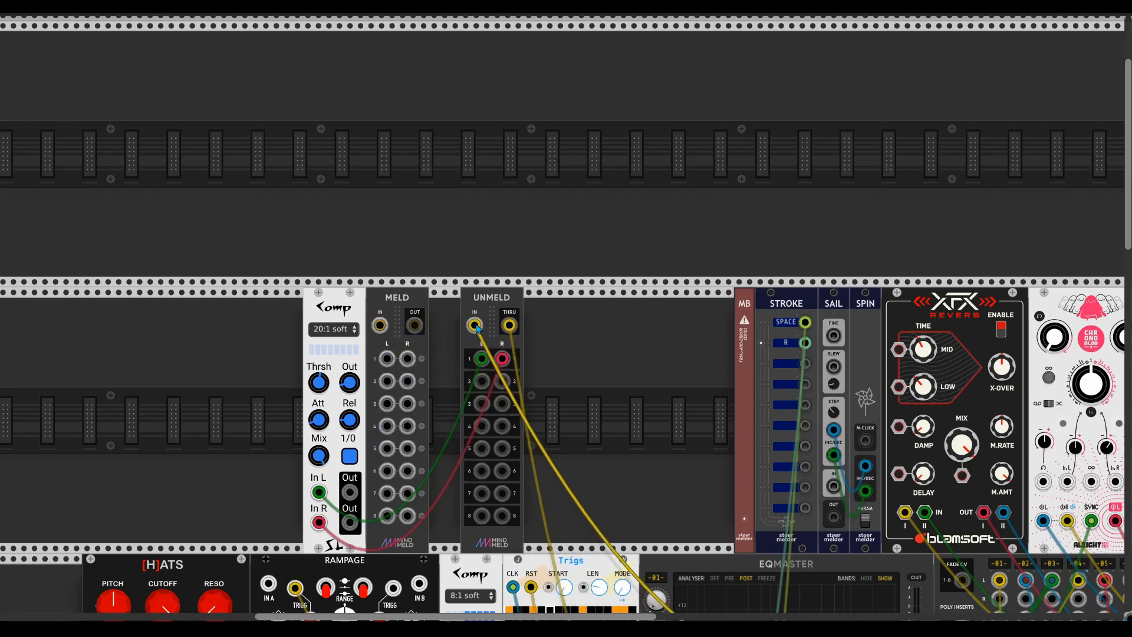
scroll(561, 358, down, 5)
drag(656, 582, 659, 555)
Patch the new Comp's two outputs into Meld's track 1 left and right inputs.
scroll(342, 413, up, 2)
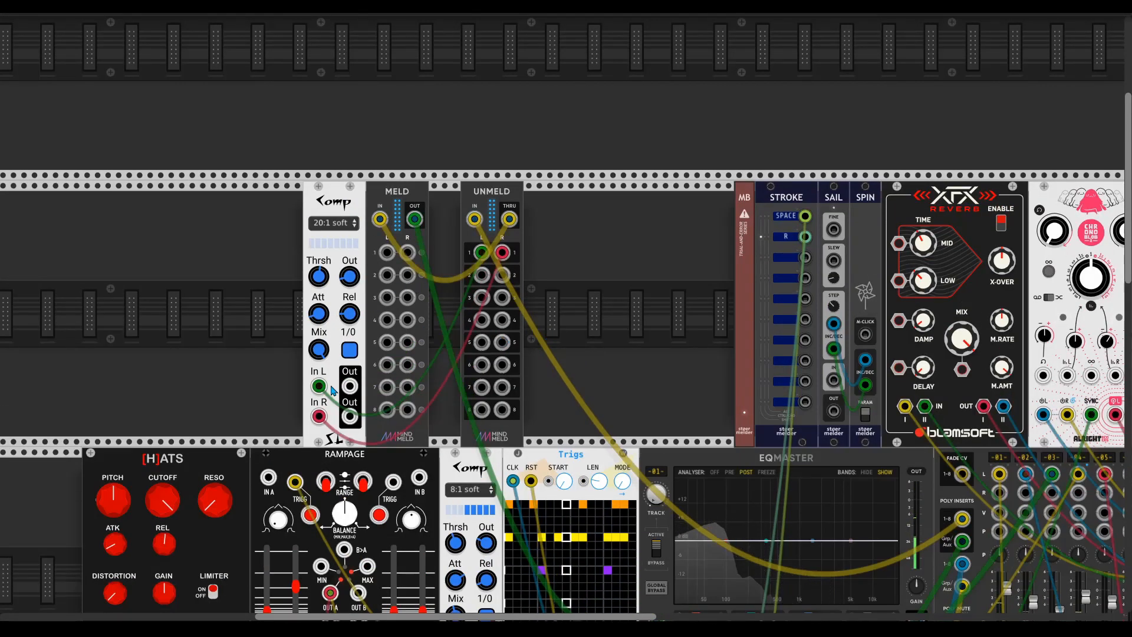
drag(348, 388, 356, 418)
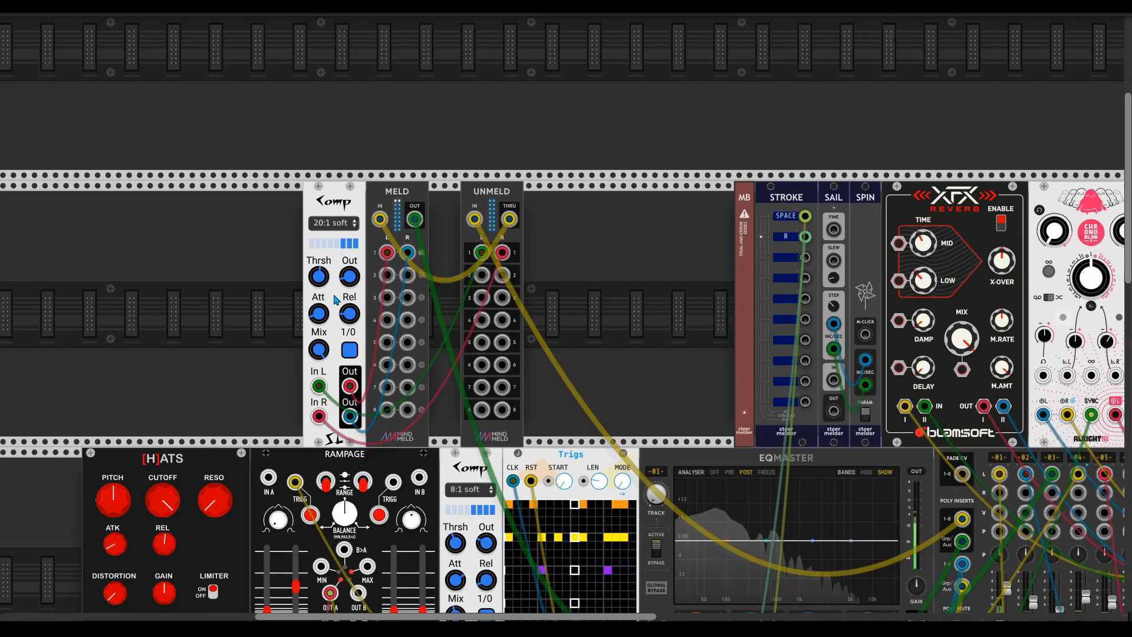
Set the threshold of the Comp beside Meld to about 0.63 V and its ratio to 4:1 soft.
click(353, 350)
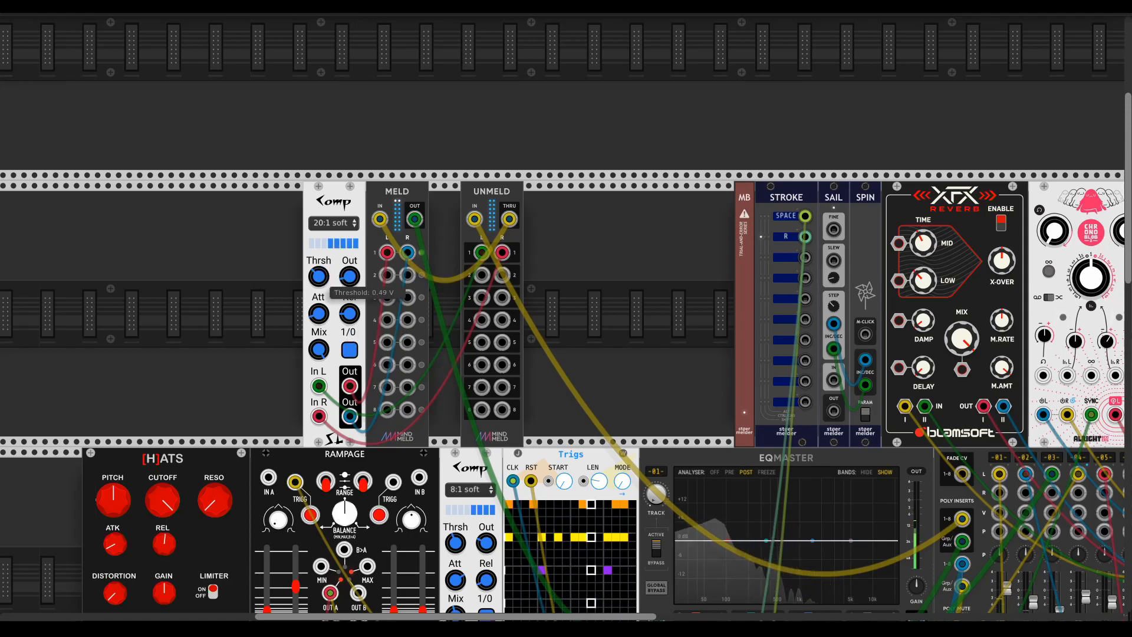
drag(319, 275, 319, 300)
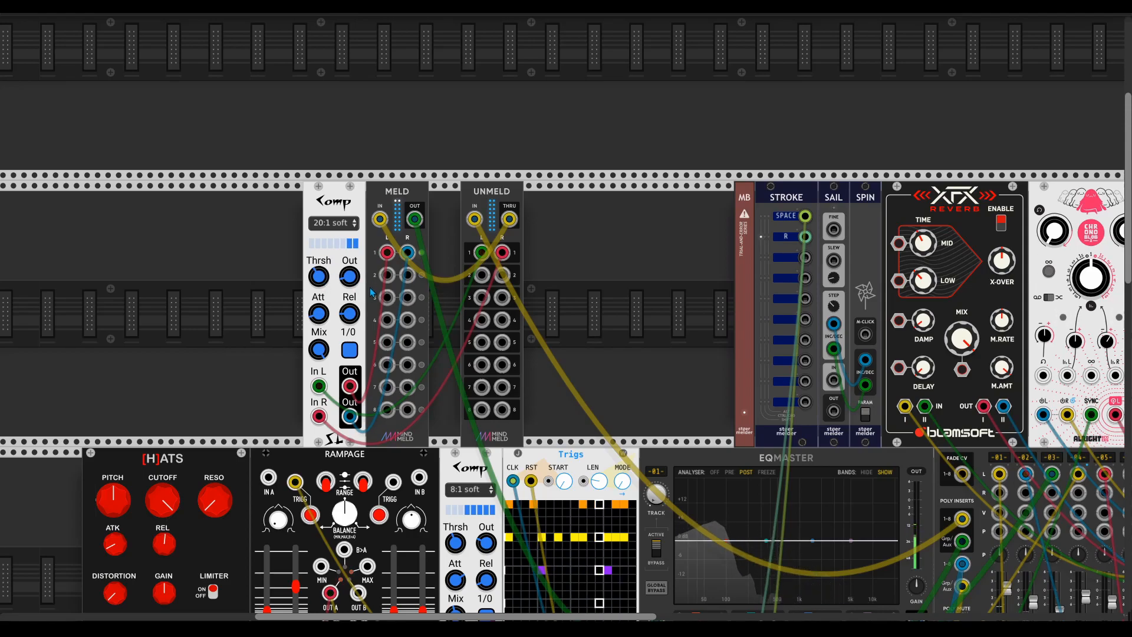
scroll(375, 276, up, 1)
click(334, 253)
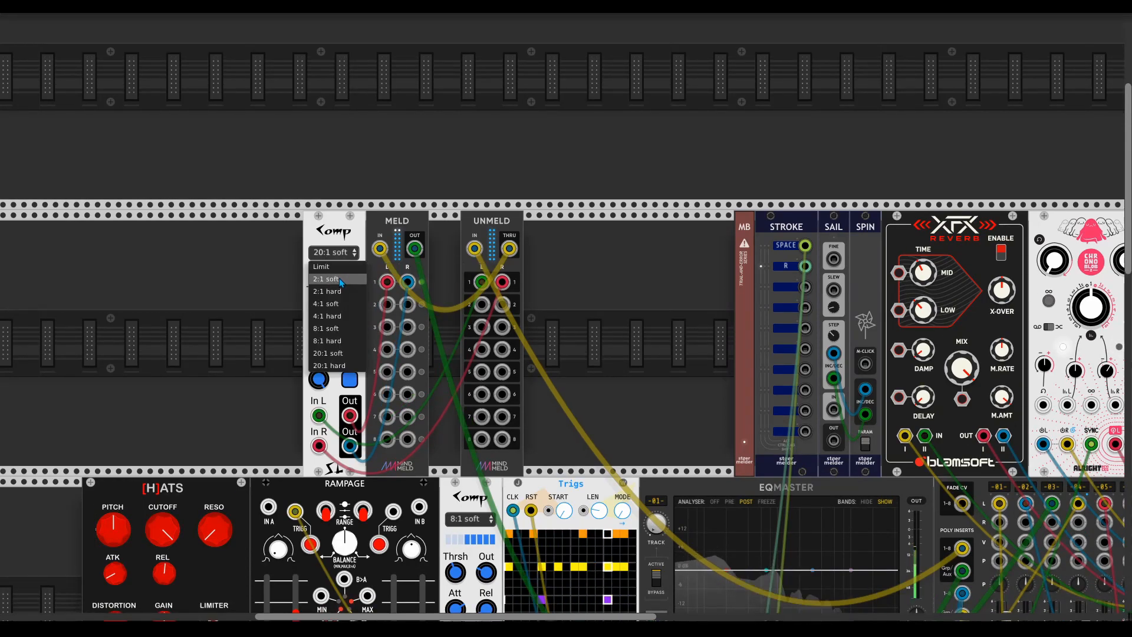
click(341, 280)
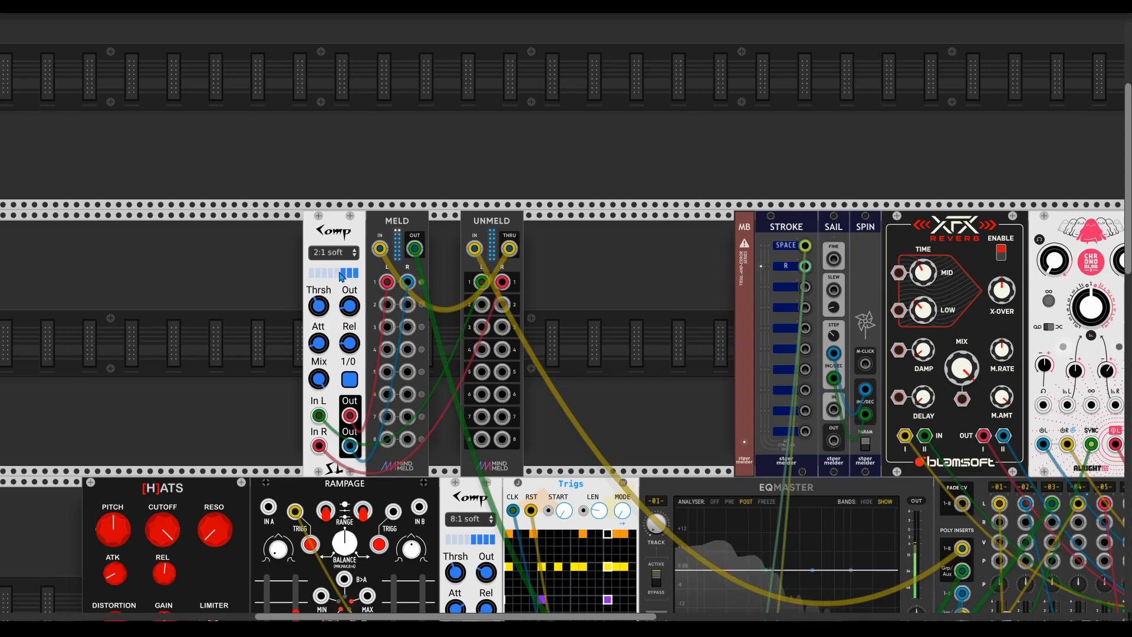
click(334, 252)
click(336, 292)
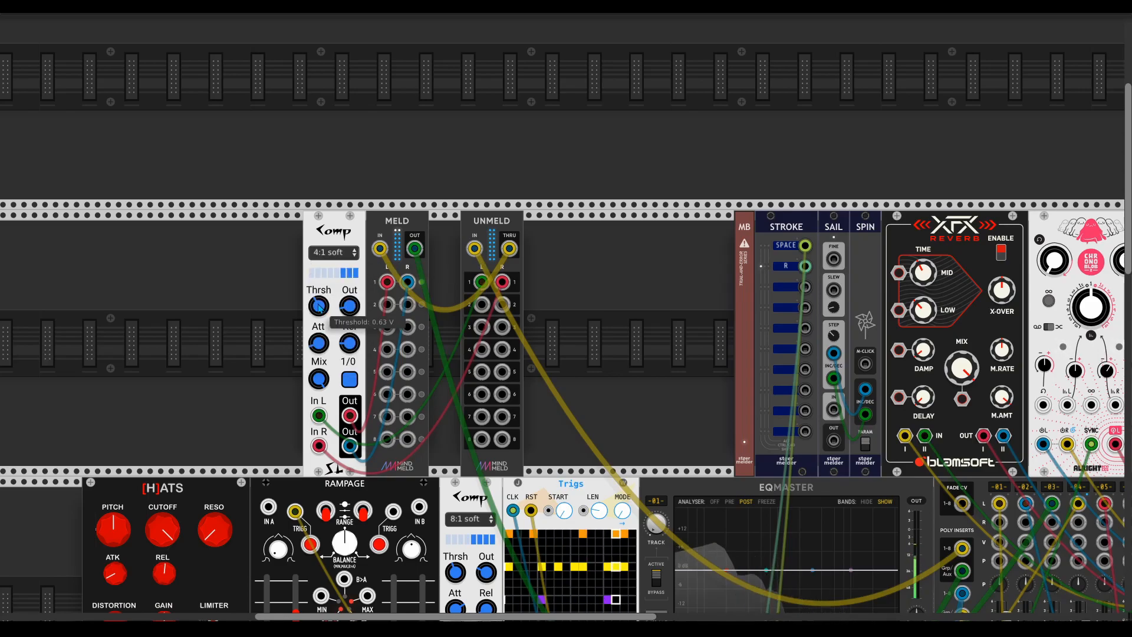
Set the group Comp's makeup gain to about 4.16 dB and toggle its bypass to compare the drum group's sound.
drag(577, 343, 404, 118)
mouse_move(181, 87)
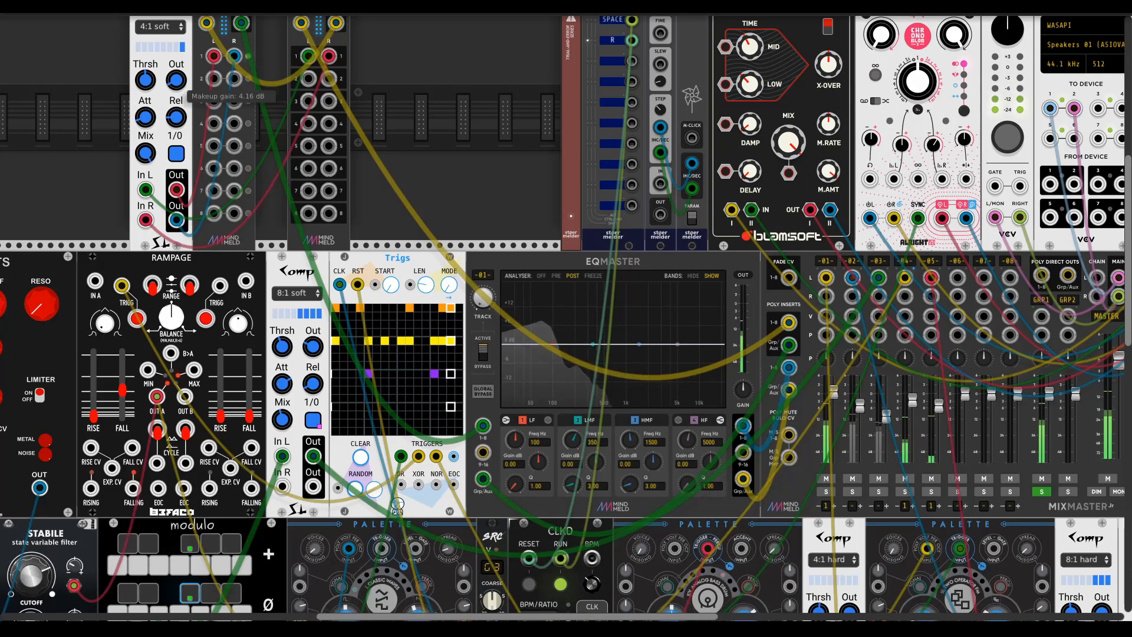
scroll(195, 159, up, 2)
scroll(195, 160, left, 1)
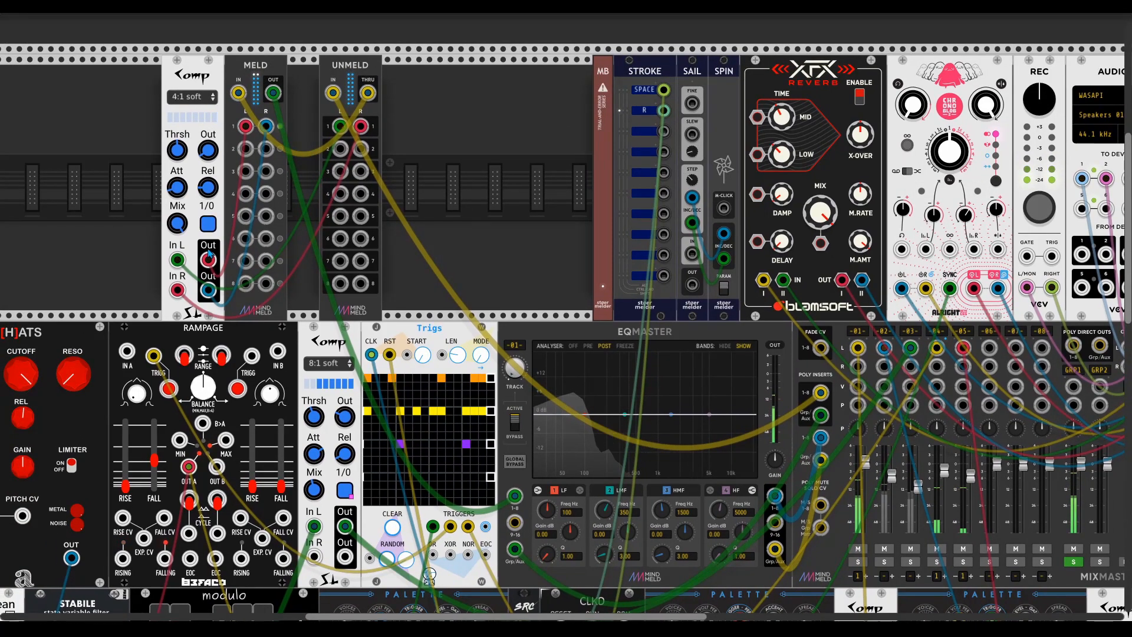
click(208, 227)
click(209, 226)
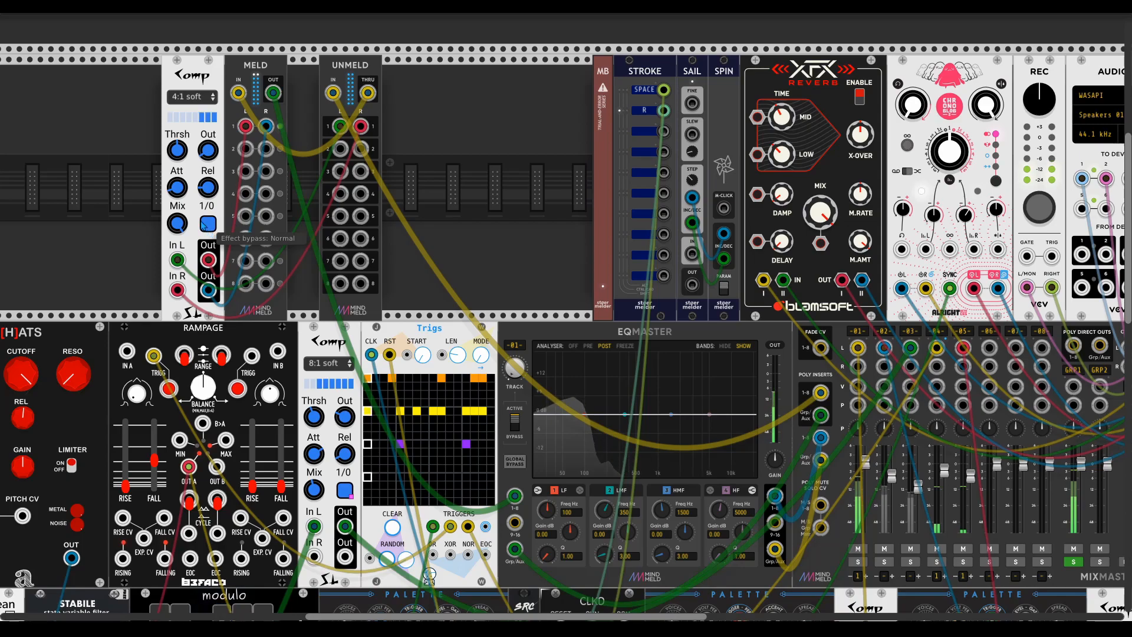
Fine-tune the group Comp's threshold to about 1.12 V, toggling its bypass to compare the result.
drag(176, 187, 177, 171)
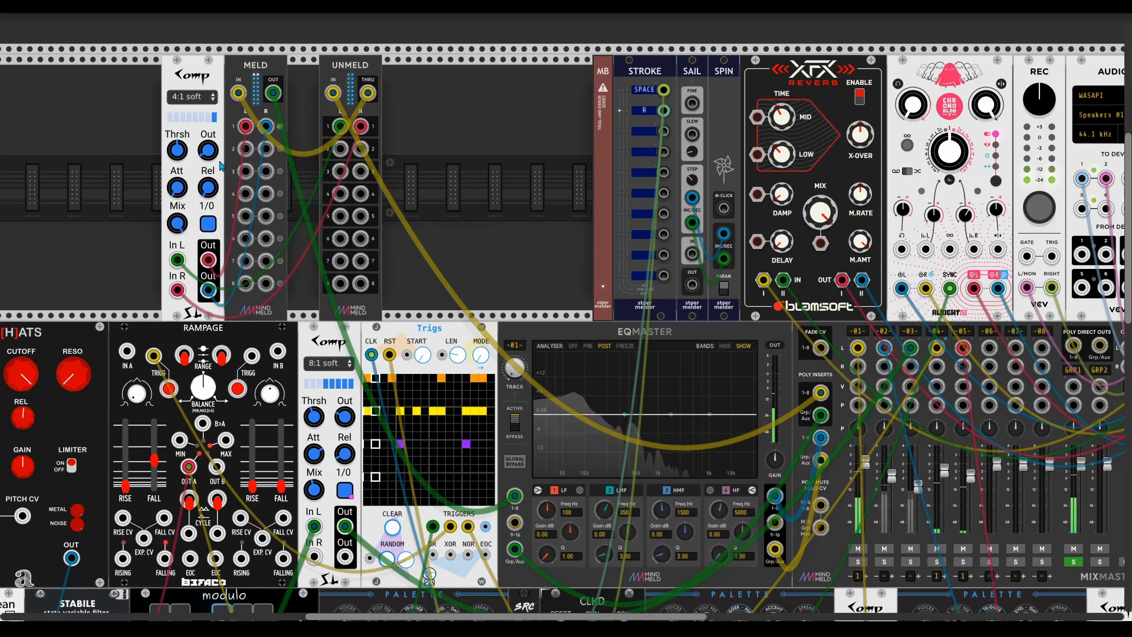
scroll(273, 180, up, 1)
scroll(272, 181, left, 2)
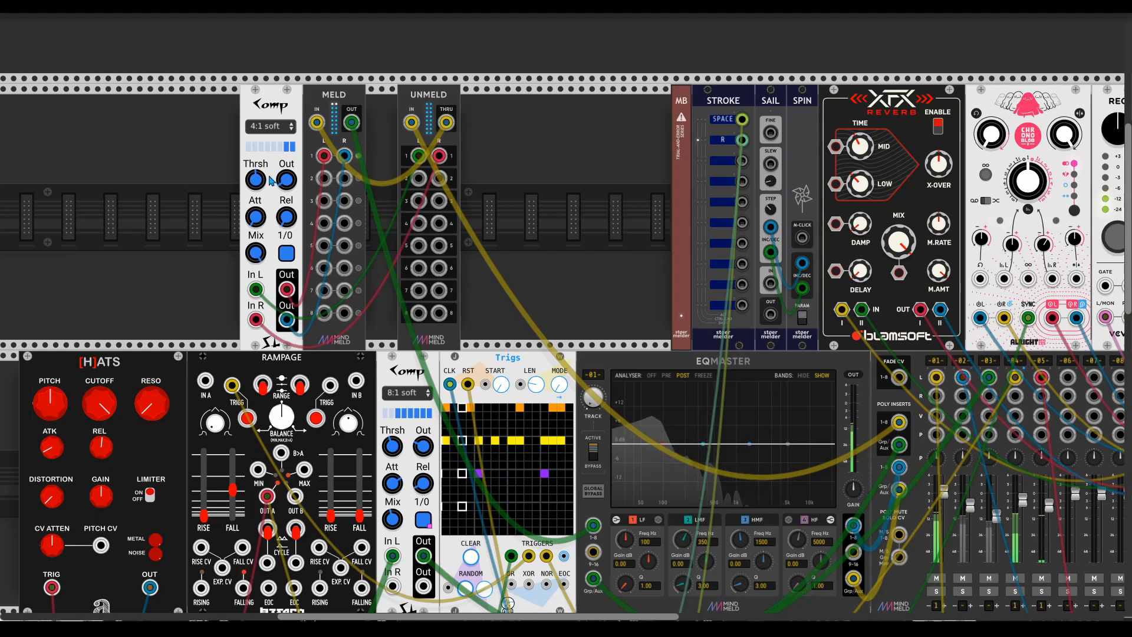
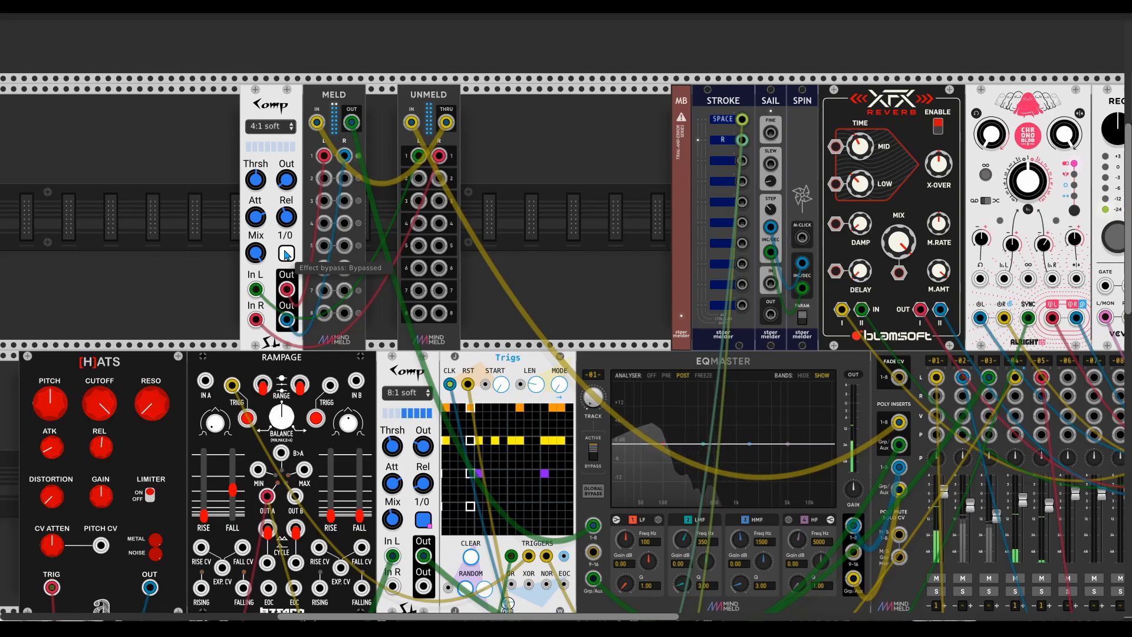
click(287, 255)
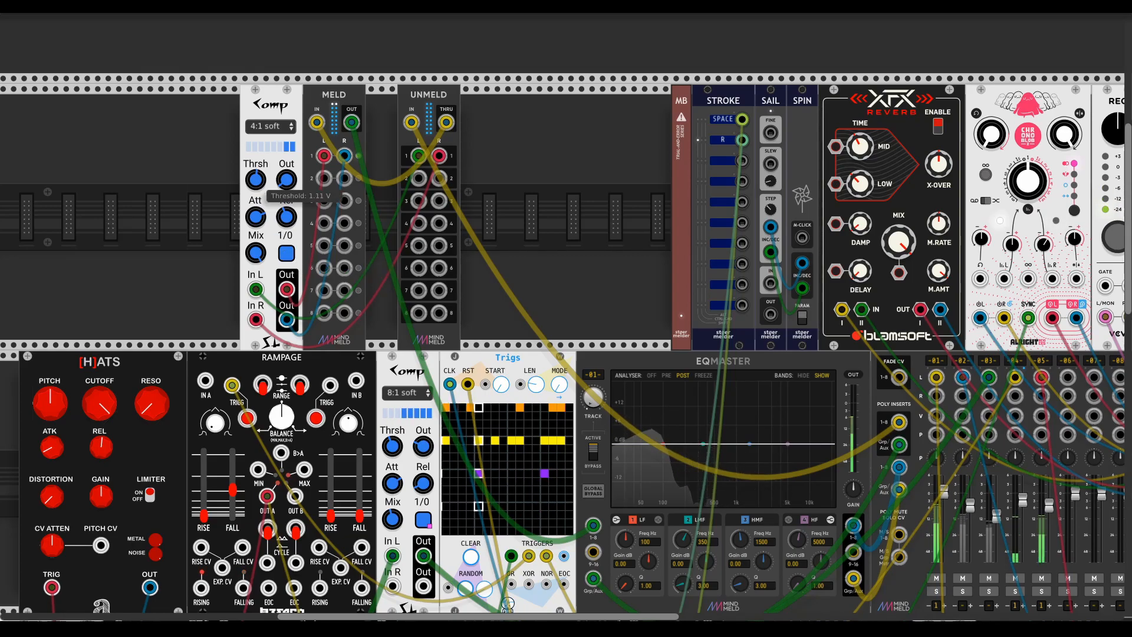
click(287, 254)
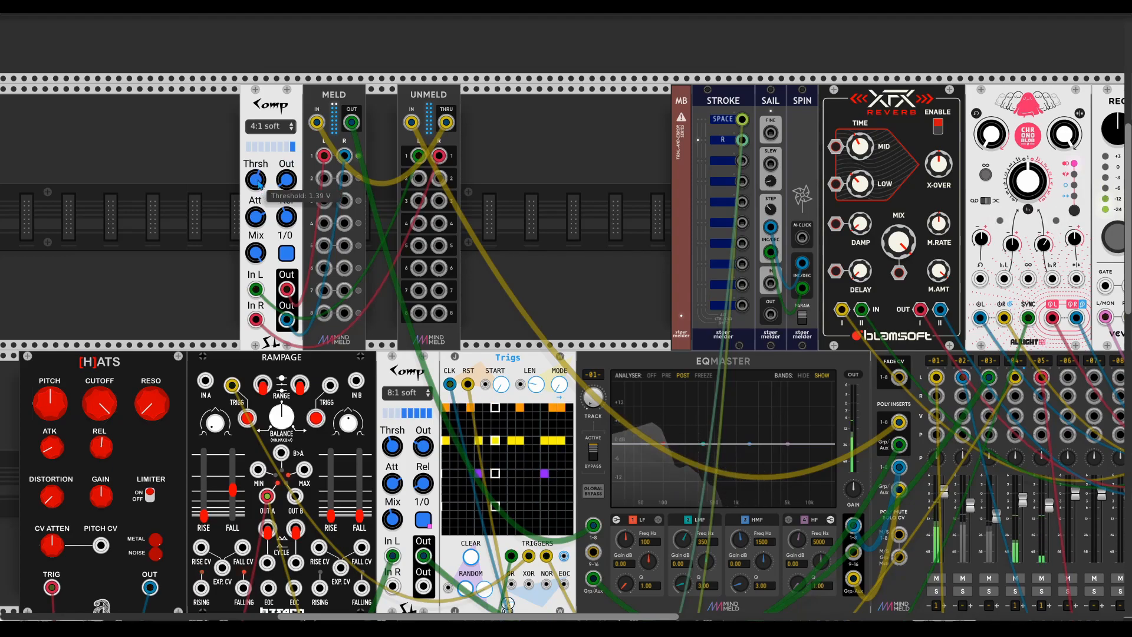
mouse_move(257, 181)
mouse_down()
mouse_move(257, 204)
mouse_move(250, 186)
mouse_up()
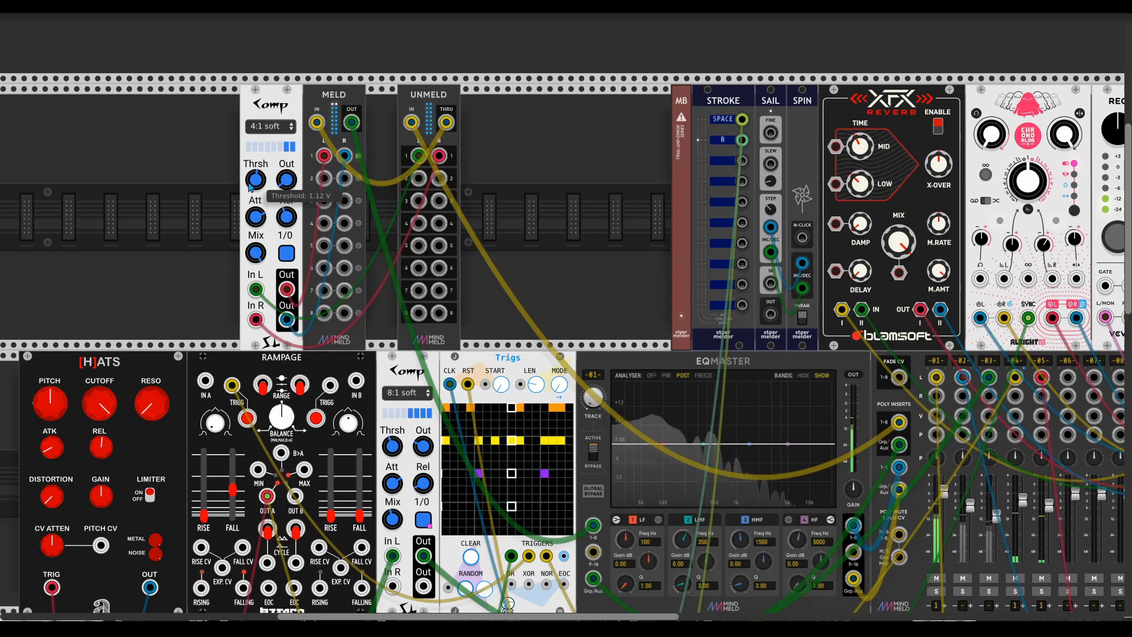
click(285, 258)
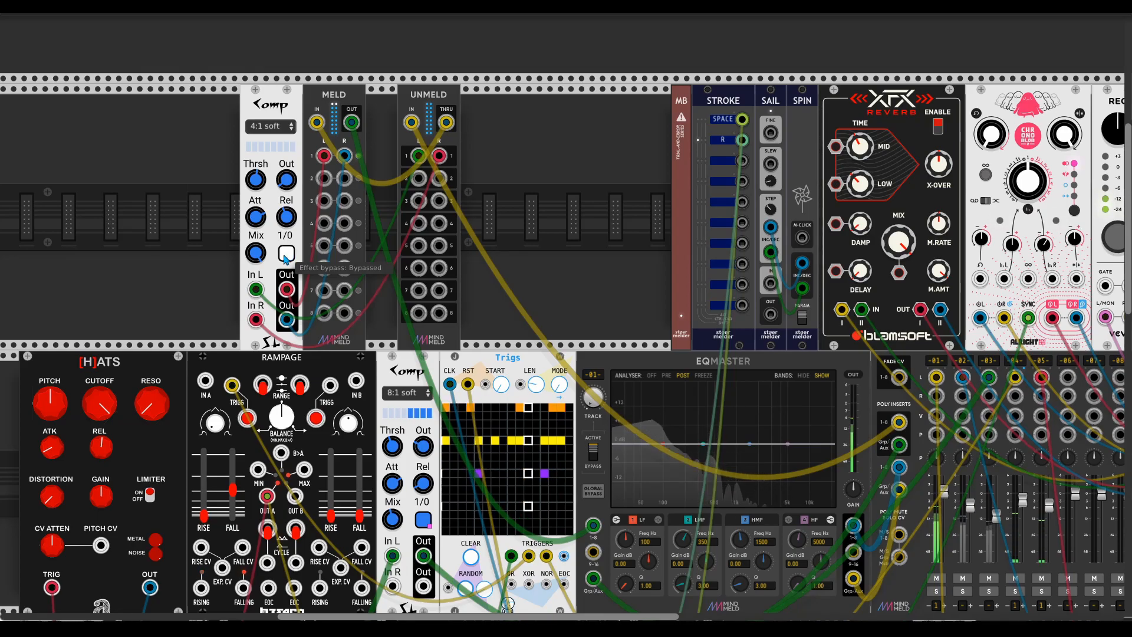
Turn off the GRP1 solo on MixMaster and compare the group Comp bypassed and active within the full mix.
scroll(618, 417, right, 5)
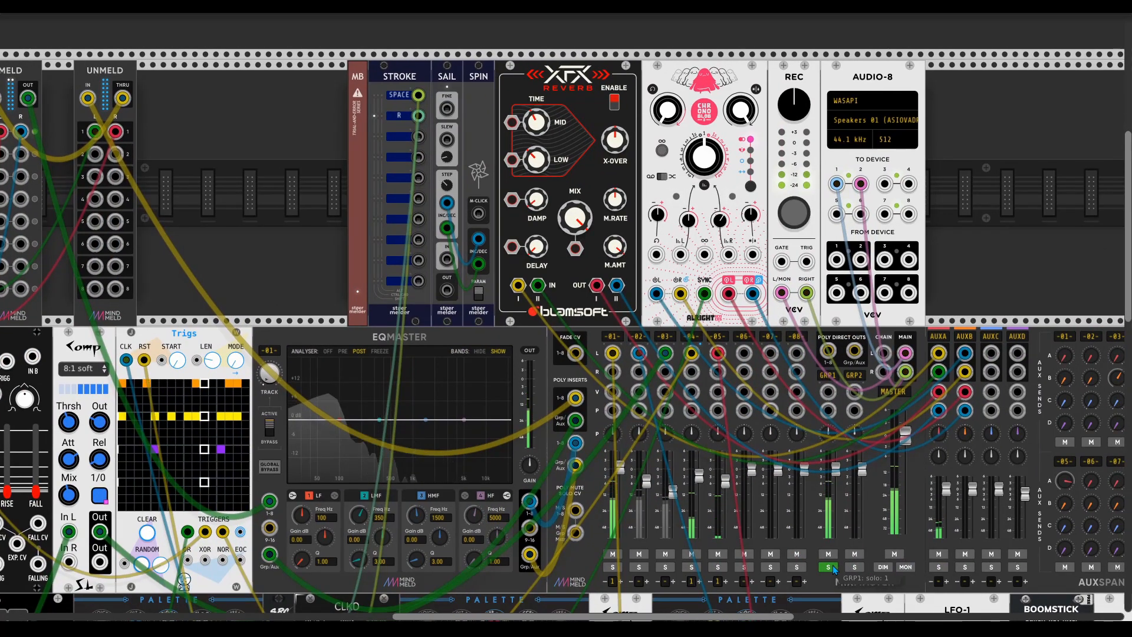
scroll(366, 398, left, 3)
scroll(366, 398, up, 1)
scroll(364, 399, left, 1)
scroll(365, 398, up, 1)
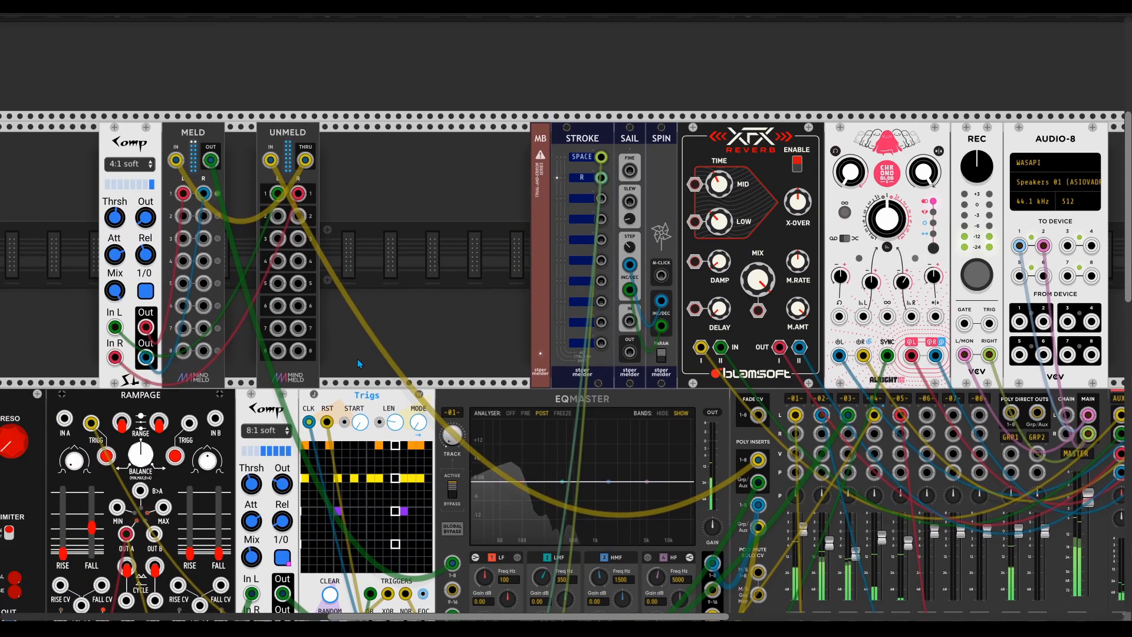
click(144, 295)
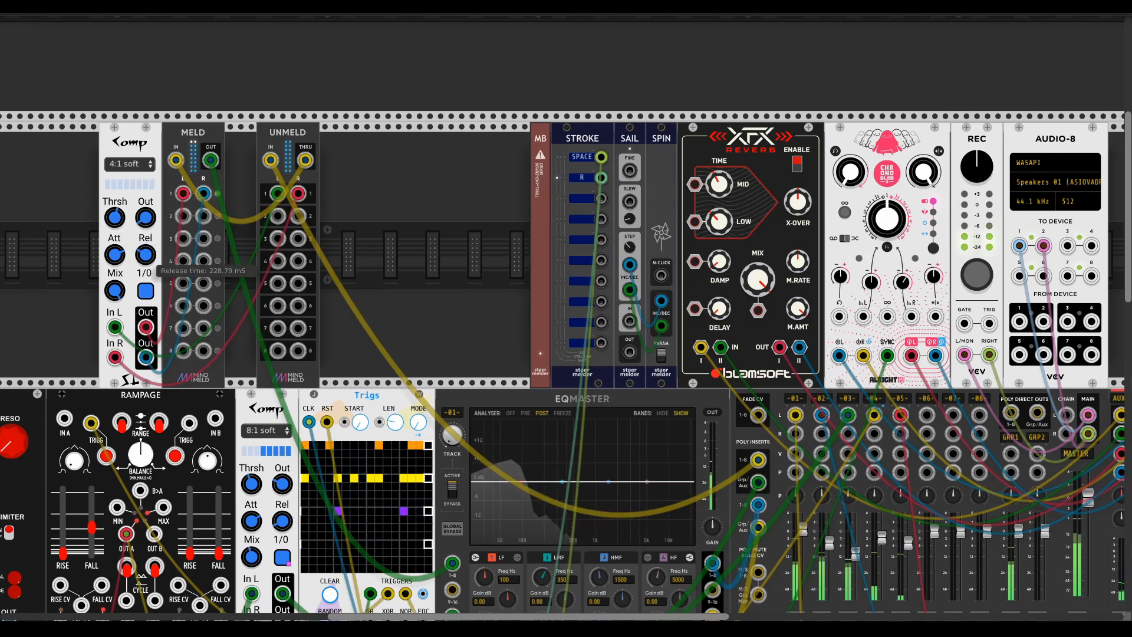
click(146, 292)
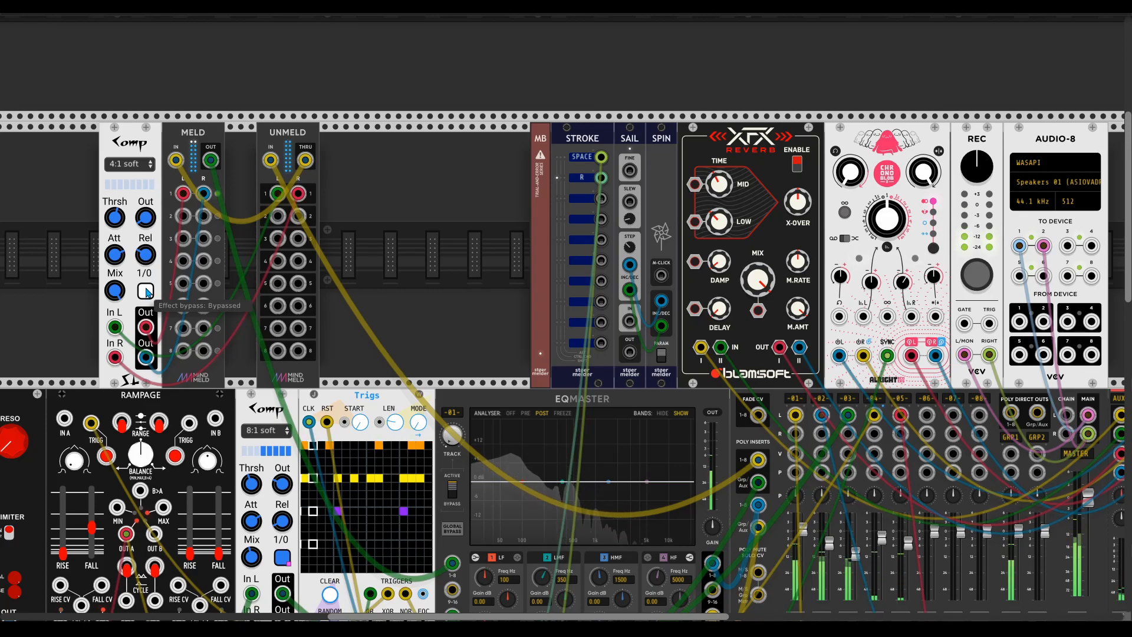
click(146, 292)
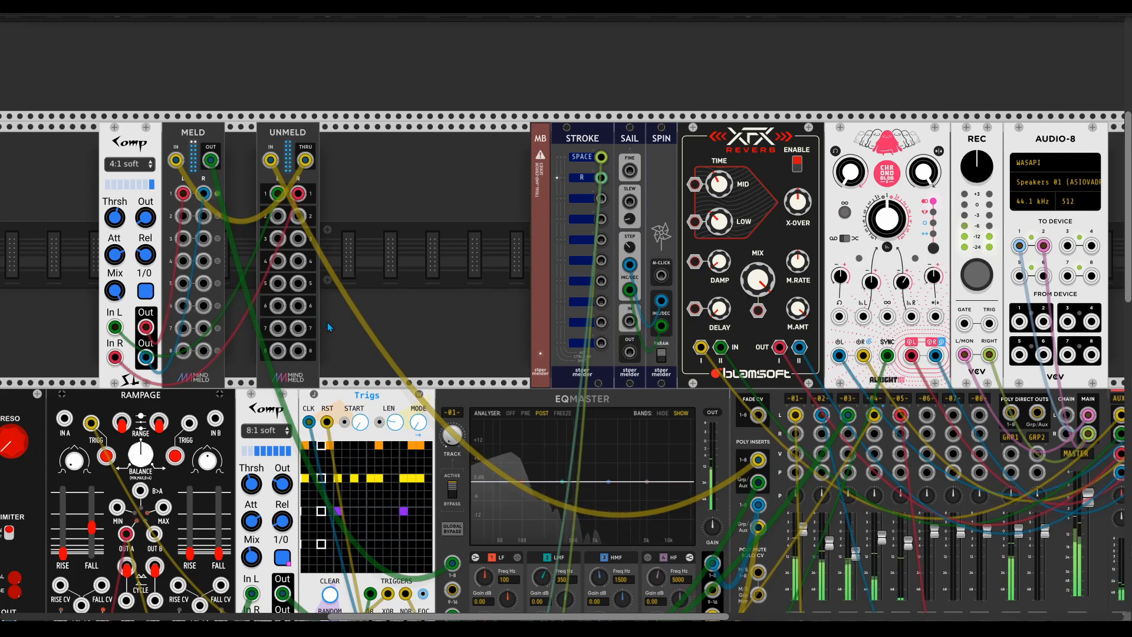
Find the Palette module in the module browser and place one in the empty row below the modulo sequencer.
scroll(566, 454, down, 2)
scroll(566, 454, right, 2)
scroll(567, 455, down, 2)
scroll(566, 455, down, 4)
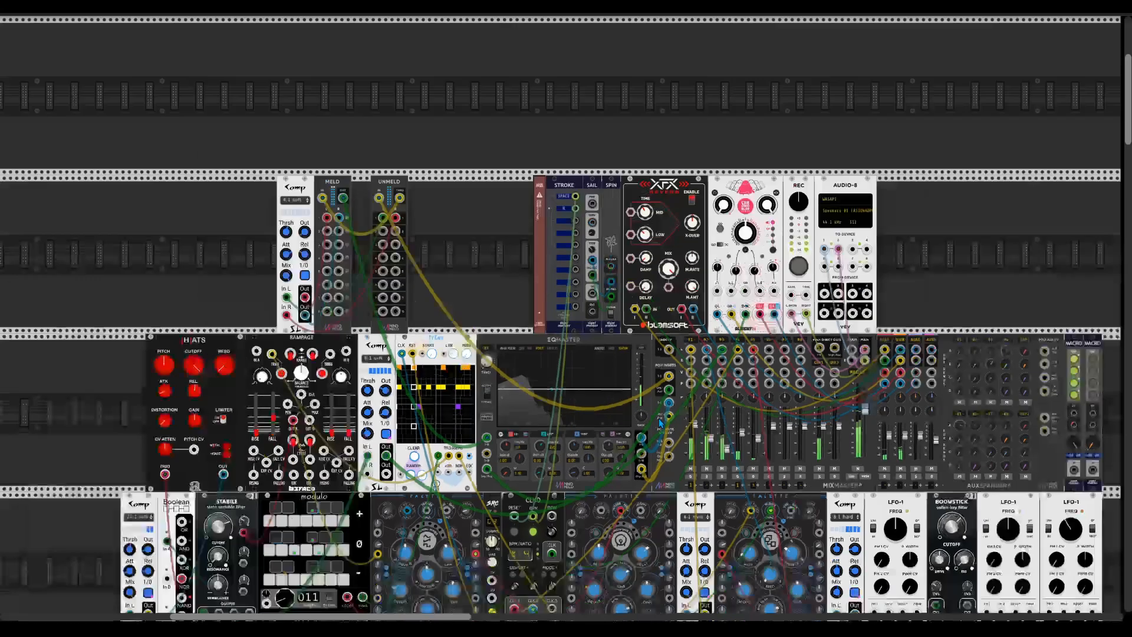
scroll(447, 369, up, 2)
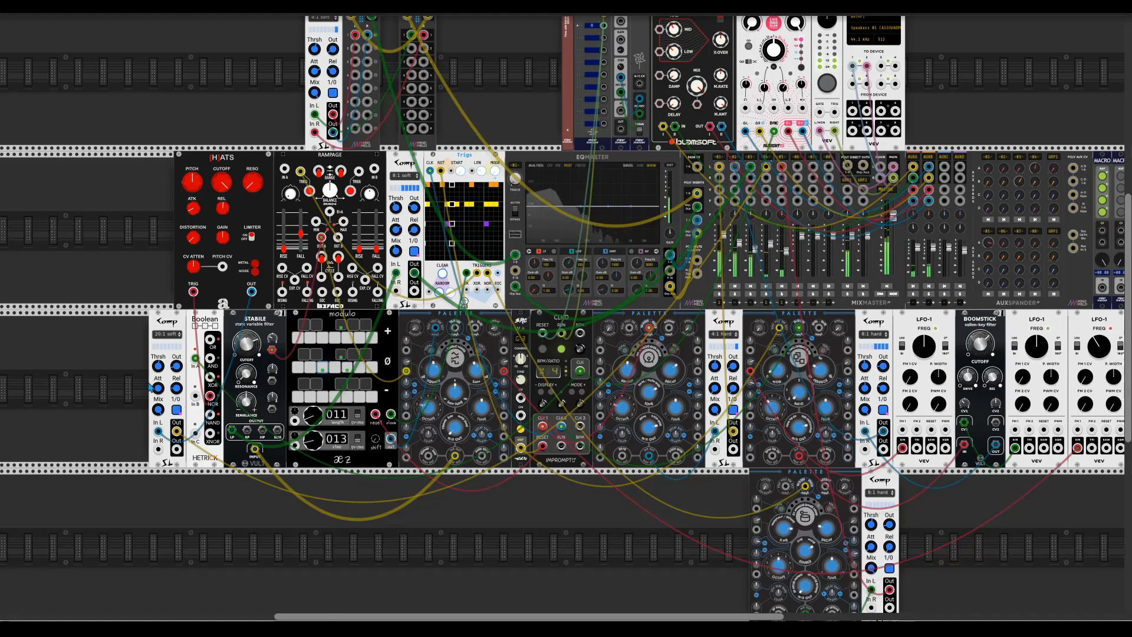
scroll(486, 512, down, 2)
right_click(502, 503)
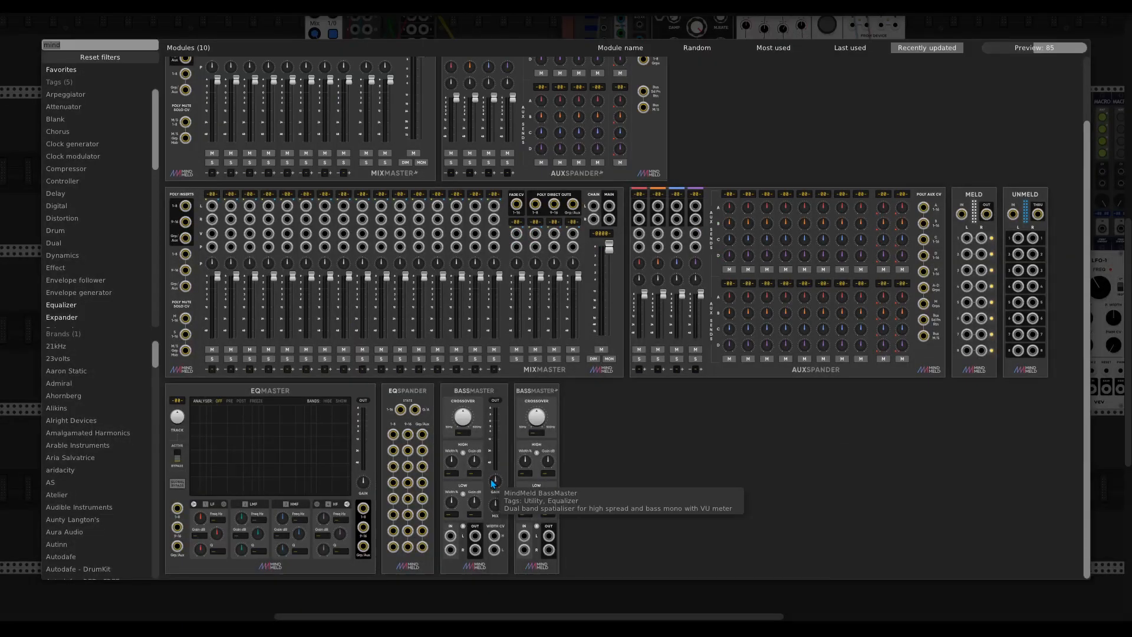
text(pale)
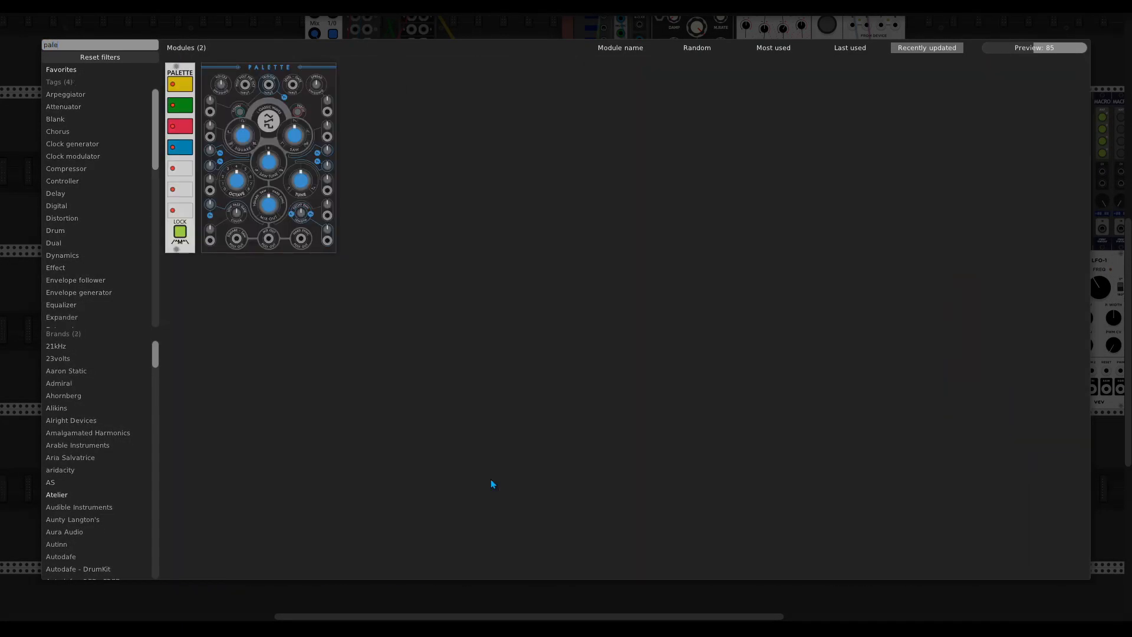
drag(268, 171, 358, 416)
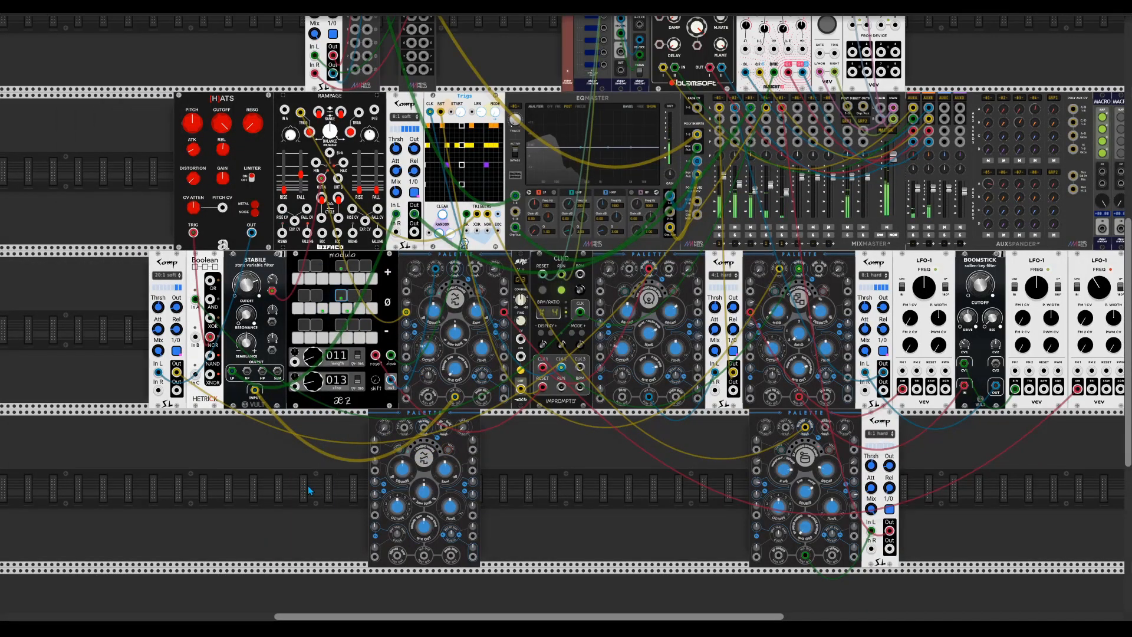
Duplicate modulo beside the new Palette, clock it from a Trigs trigger output, and patch its output into the Palette.
key(ctrl+d)
drag(138, 110, 333, 427)
drag(360, 515, 498, 214)
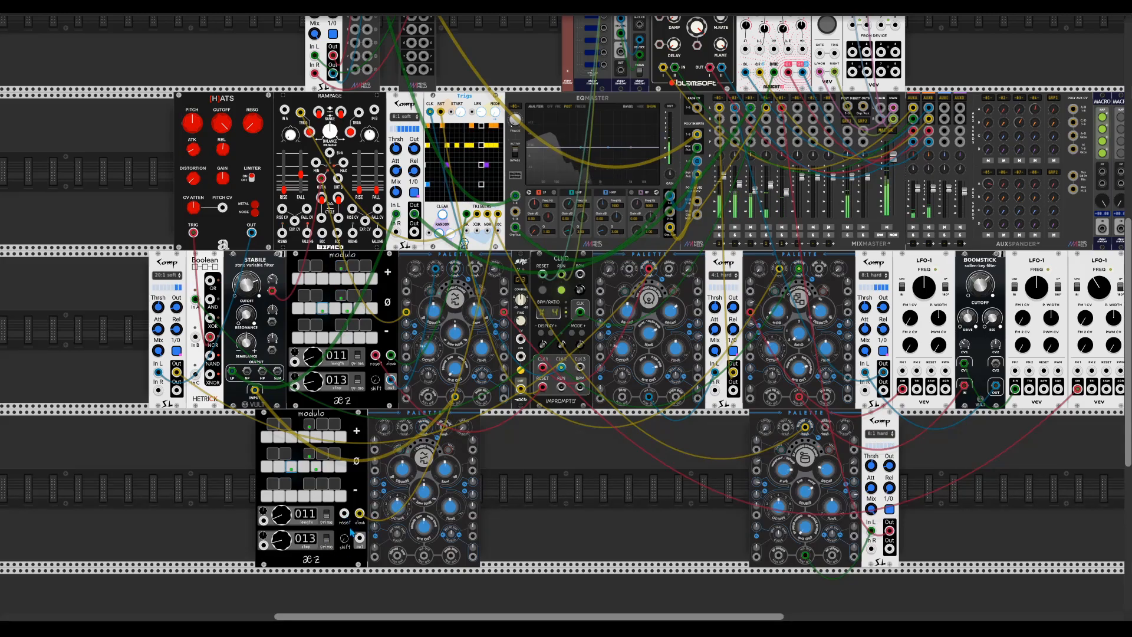
drag(360, 539, 404, 428)
Switch the new Palette to a different synthesis model.
click(416, 444)
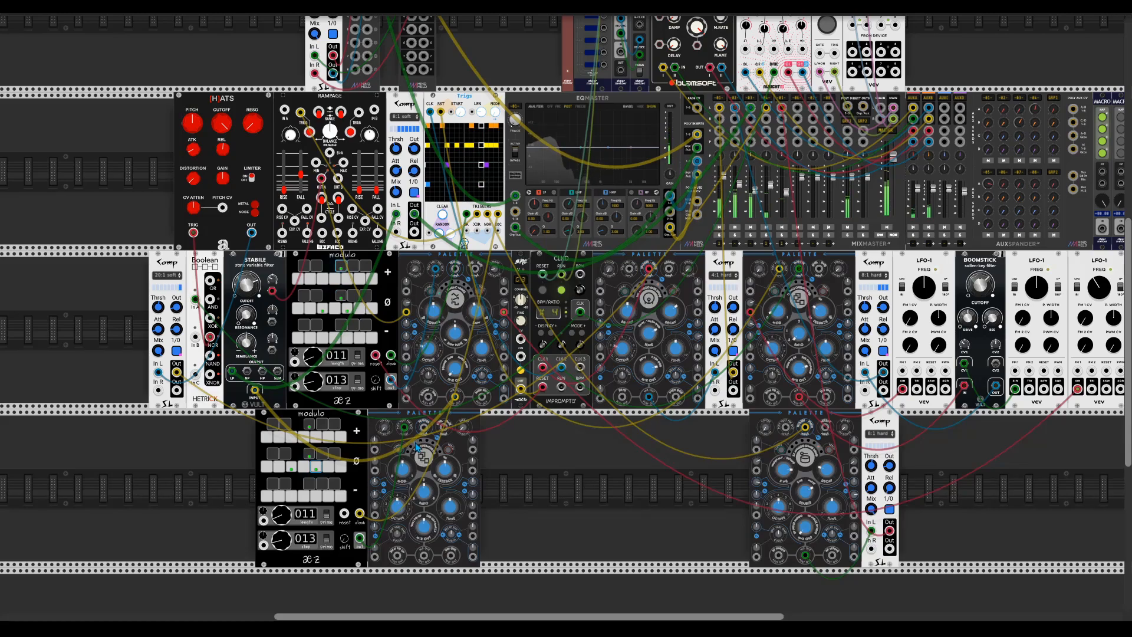
click(414, 454)
click(422, 452)
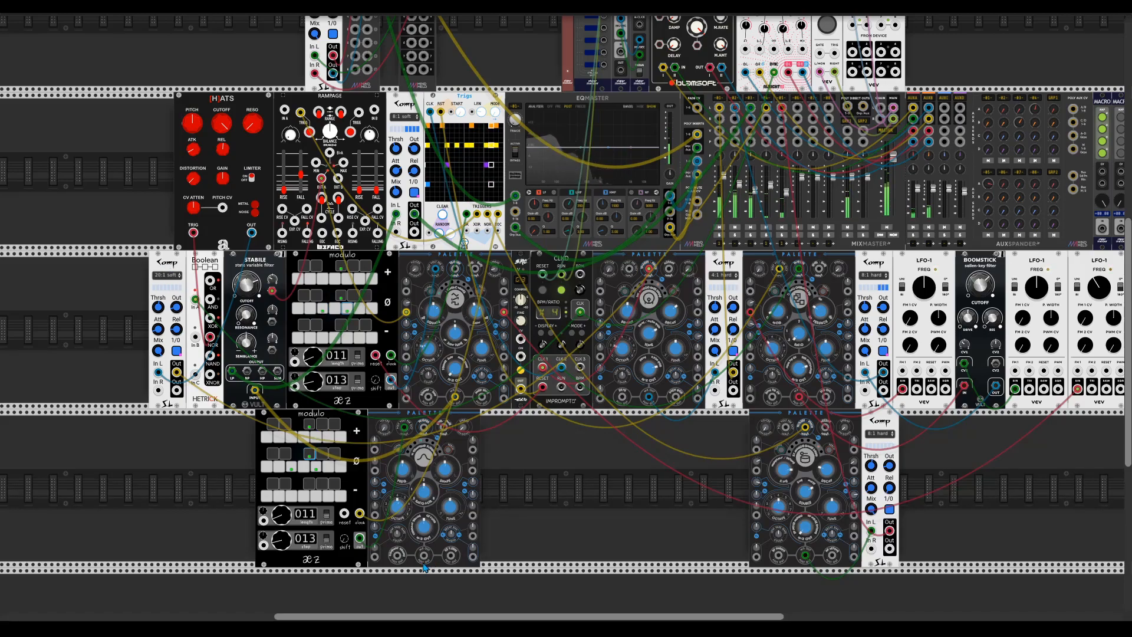
Patch the new Palette's output into MixMaster channel 6, lower that channel to about -19.2 dB, and adjust the Palette's tone.
drag(424, 565, 798, 111)
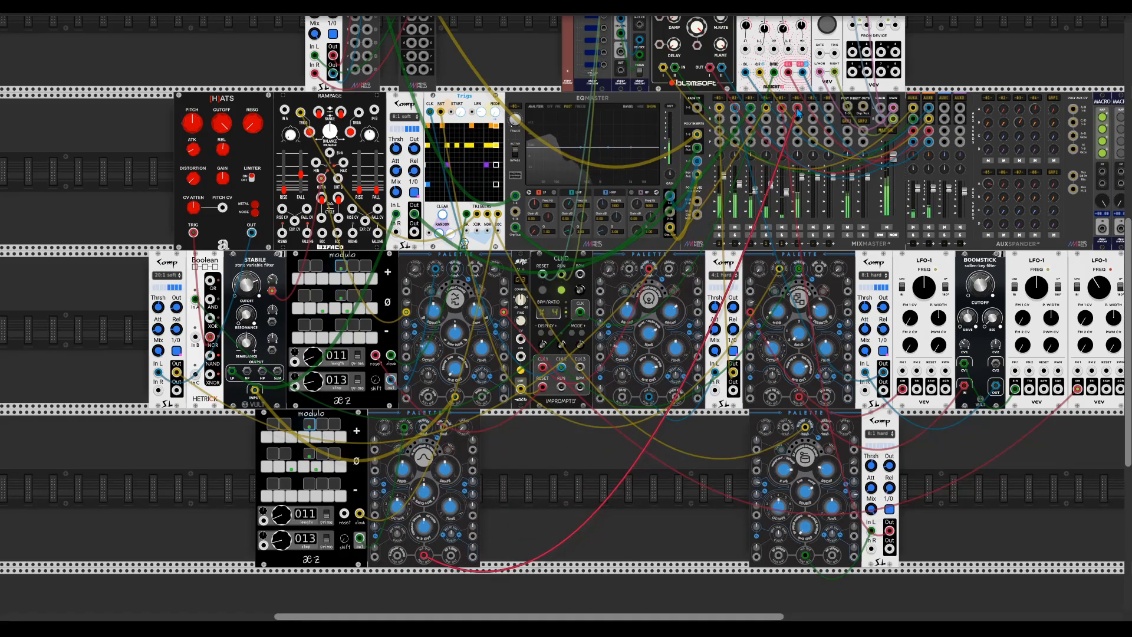
drag(802, 177, 803, 198)
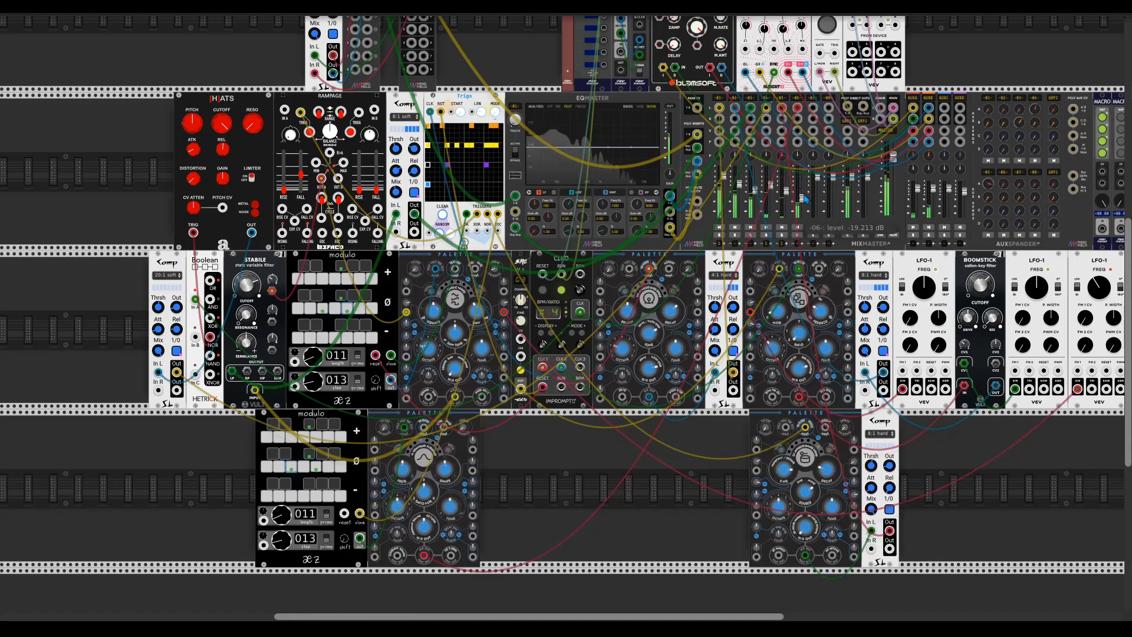
drag(402, 469, 403, 519)
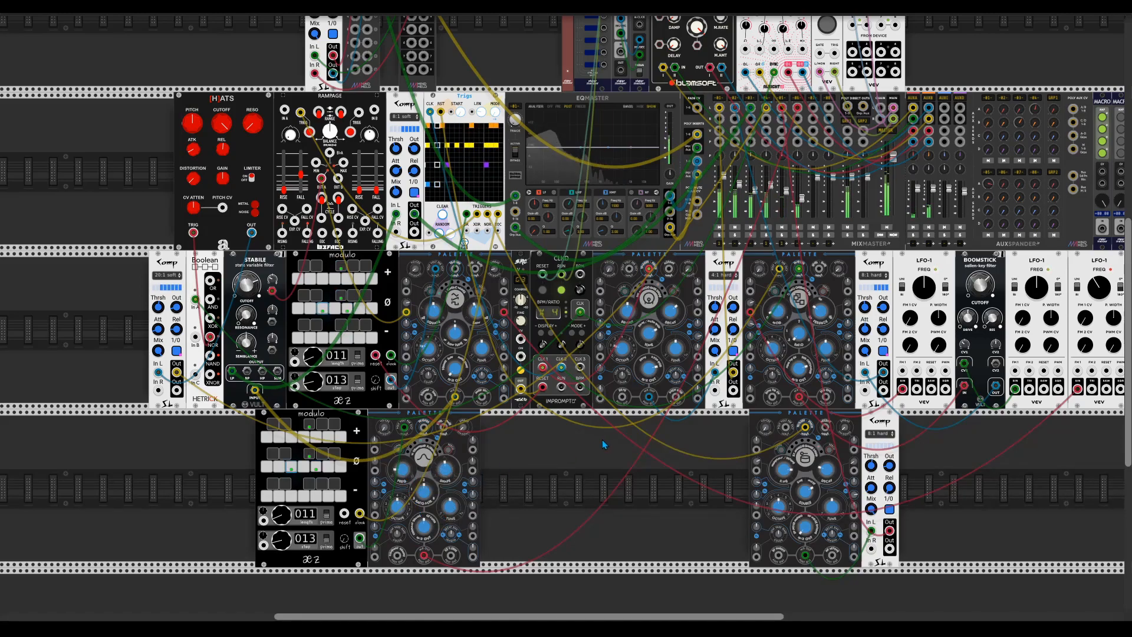
scroll(604, 437, right, 5)
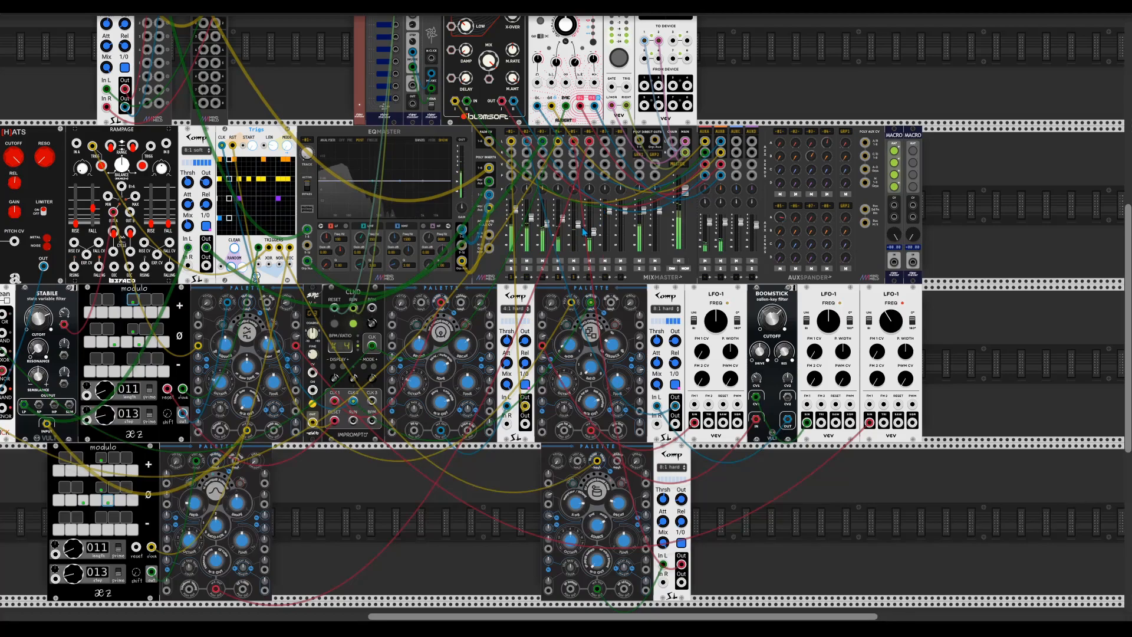
mouse_move(594, 232)
mouse_move(796, 216)
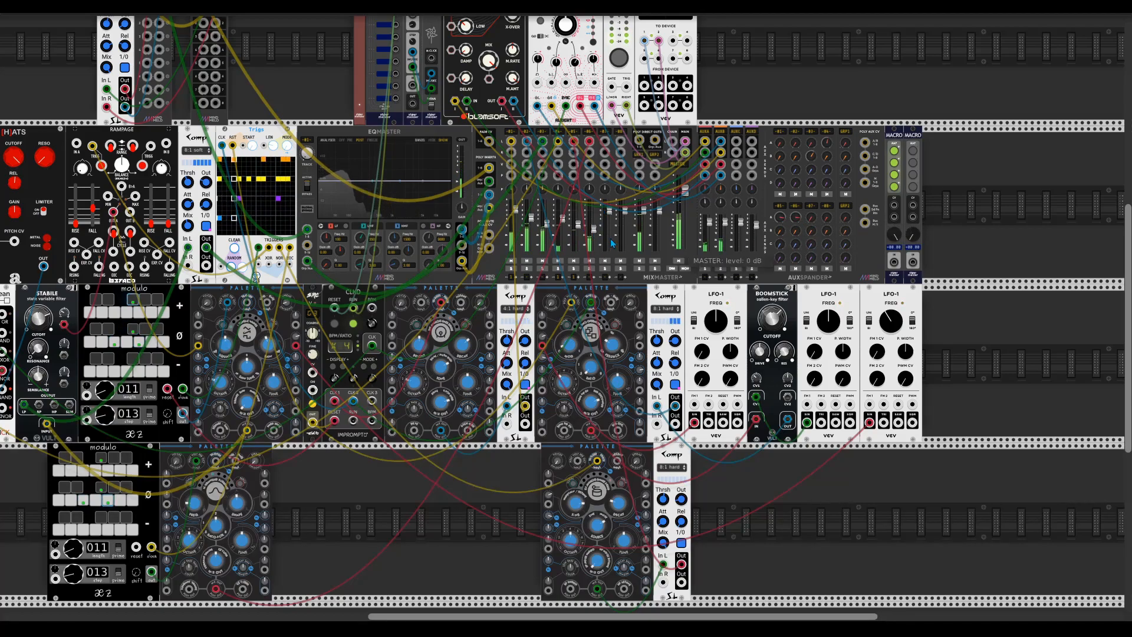
Set the new Palette's coarse frequency adjustment to -2 and tweak its upper-left knob.
scroll(409, 478, left, 6)
scroll(408, 478, down, 2)
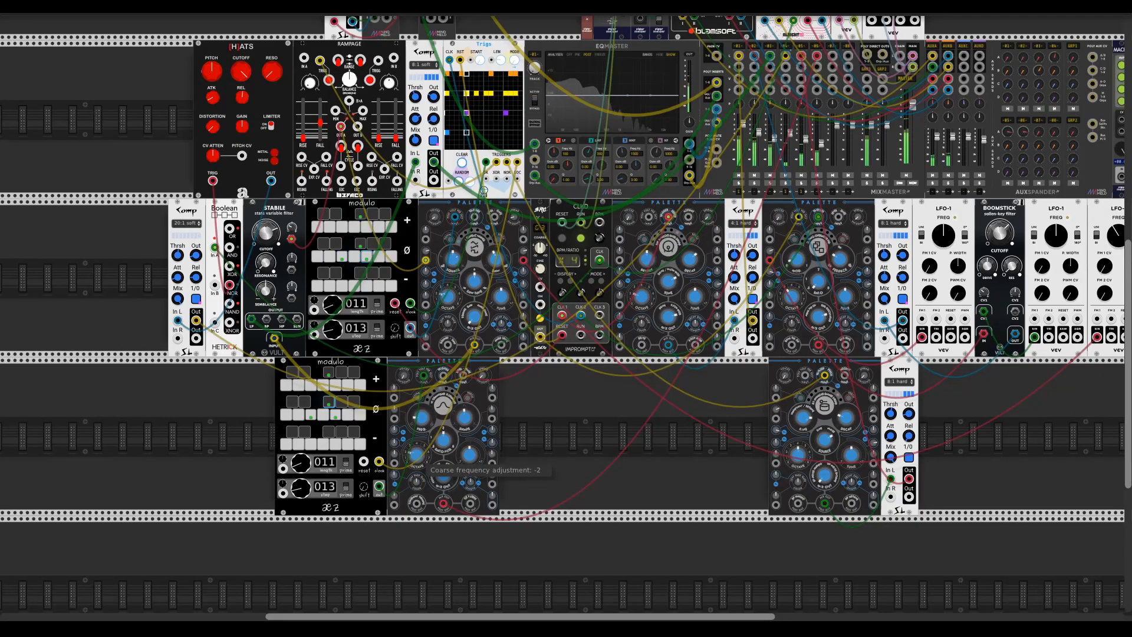
mouse_move(426, 426)
drag(426, 426, 426, 432)
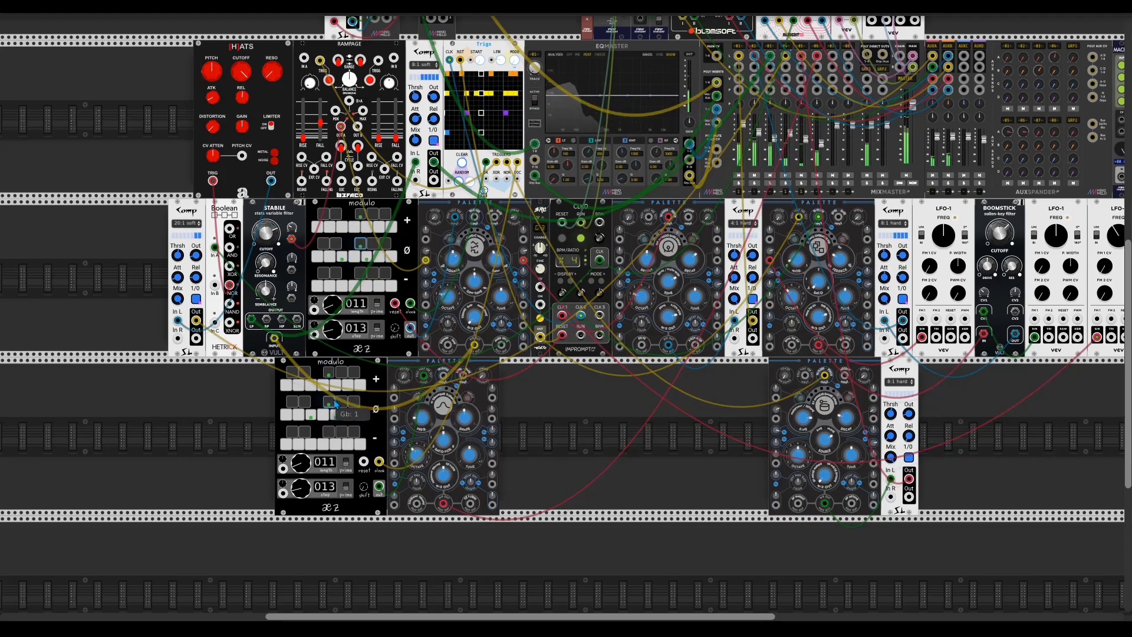
Change a note setting on the lower modulo and set the neighbouring sine-model Palette's timbre to about 0.207.
click(325, 377)
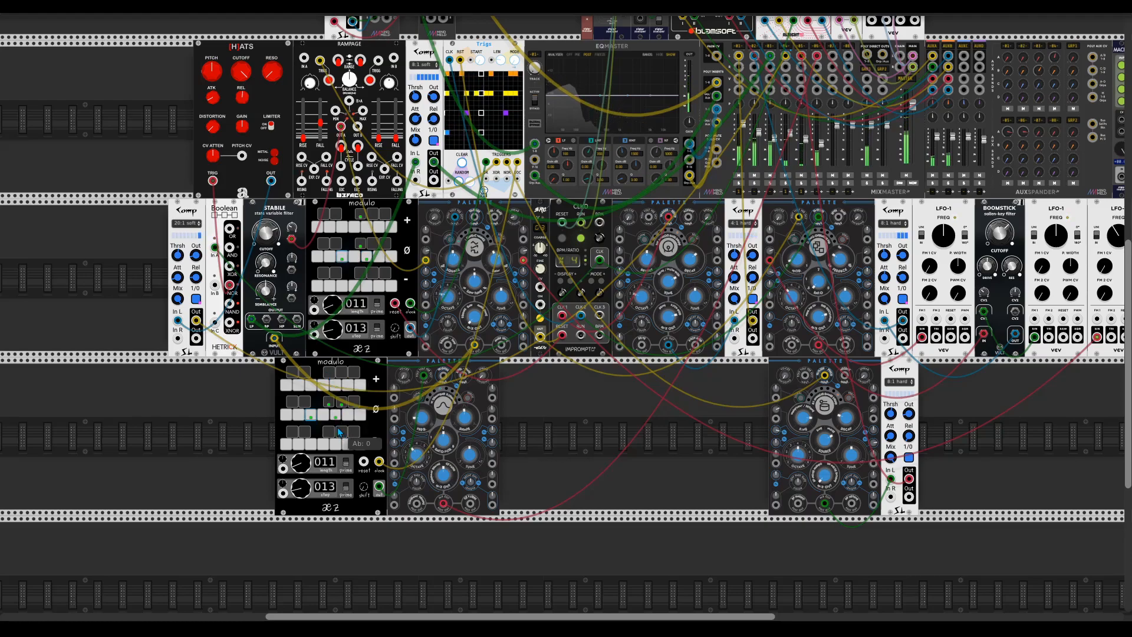
drag(420, 423, 420, 415)
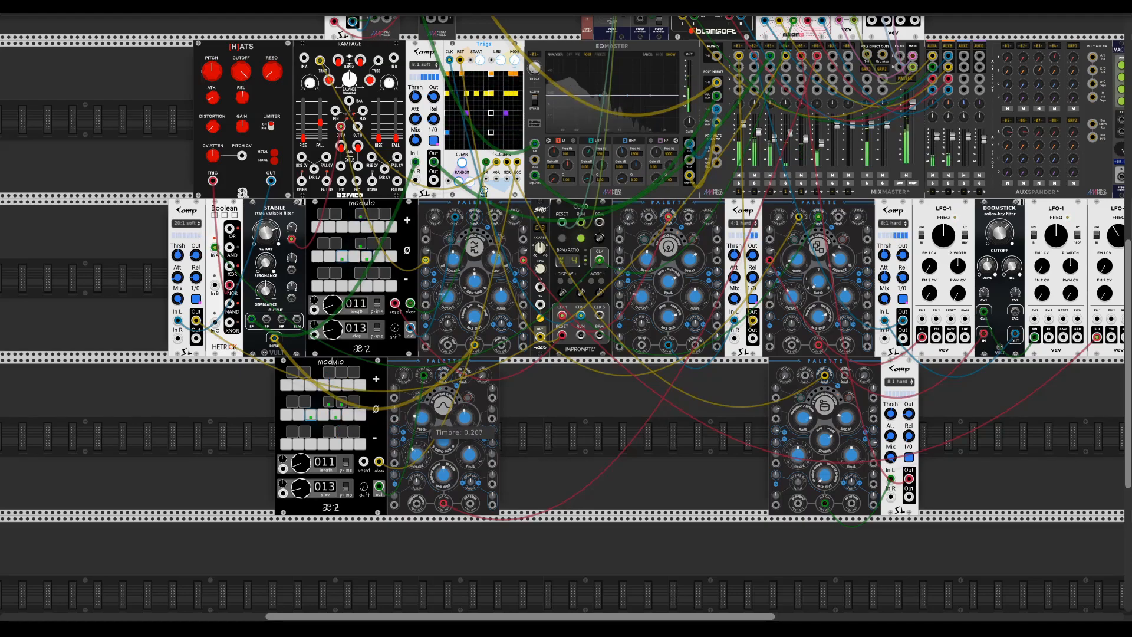
Add an LFO-1 beside the sine-model Palette and patch its sine output into one of the Palette's modulation inputs.
right_click(561, 458)
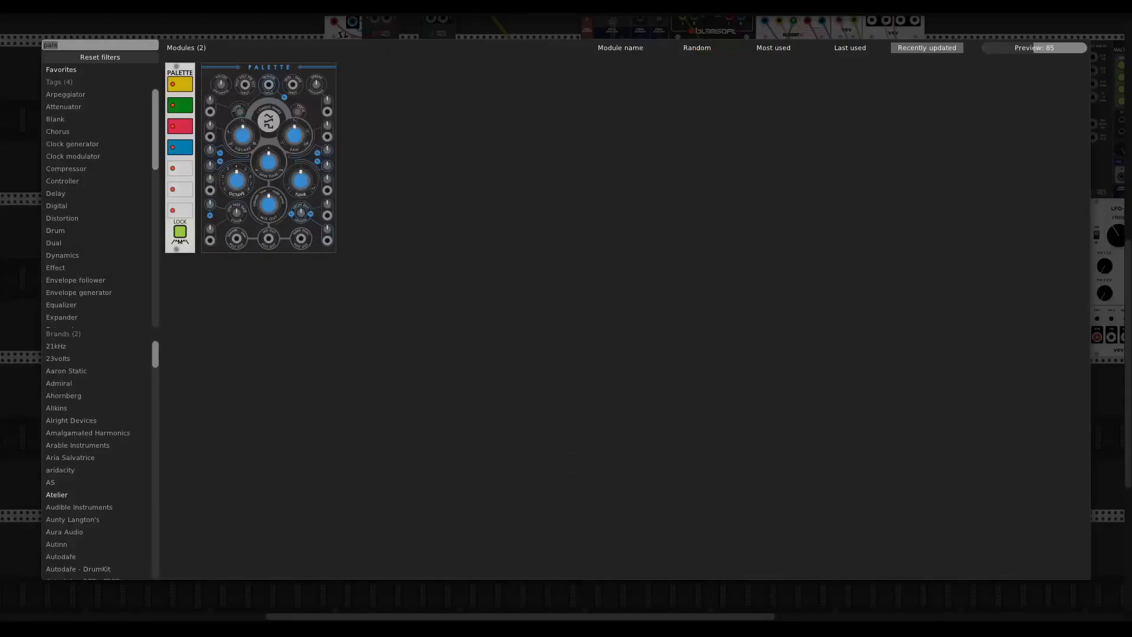
text(lfo-)
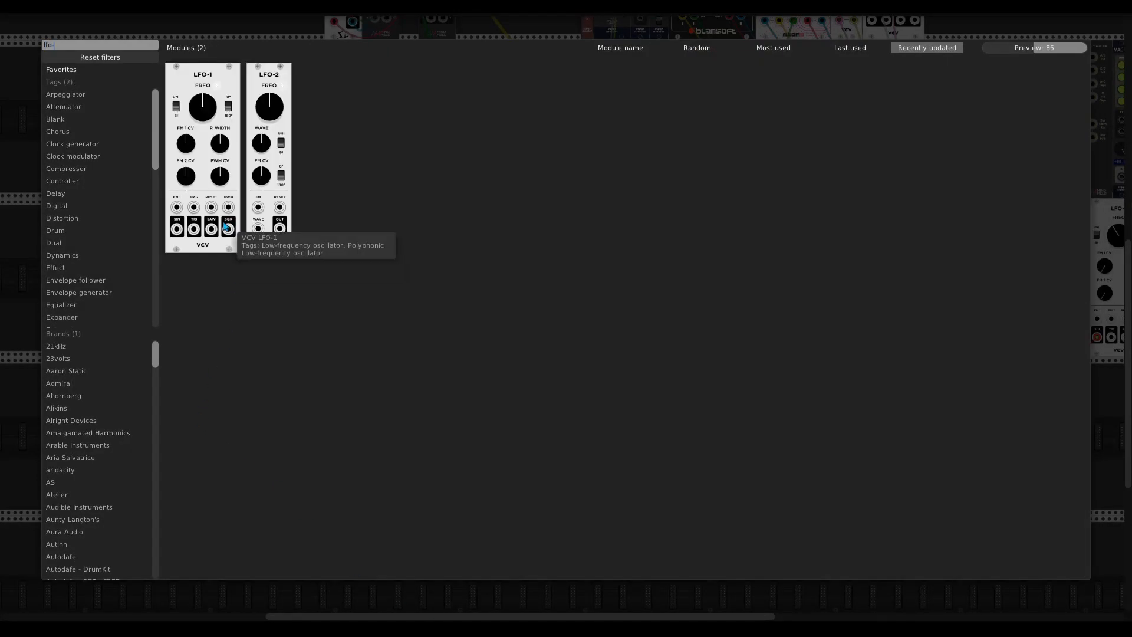
click(233, 230)
drag(508, 494, 395, 419)
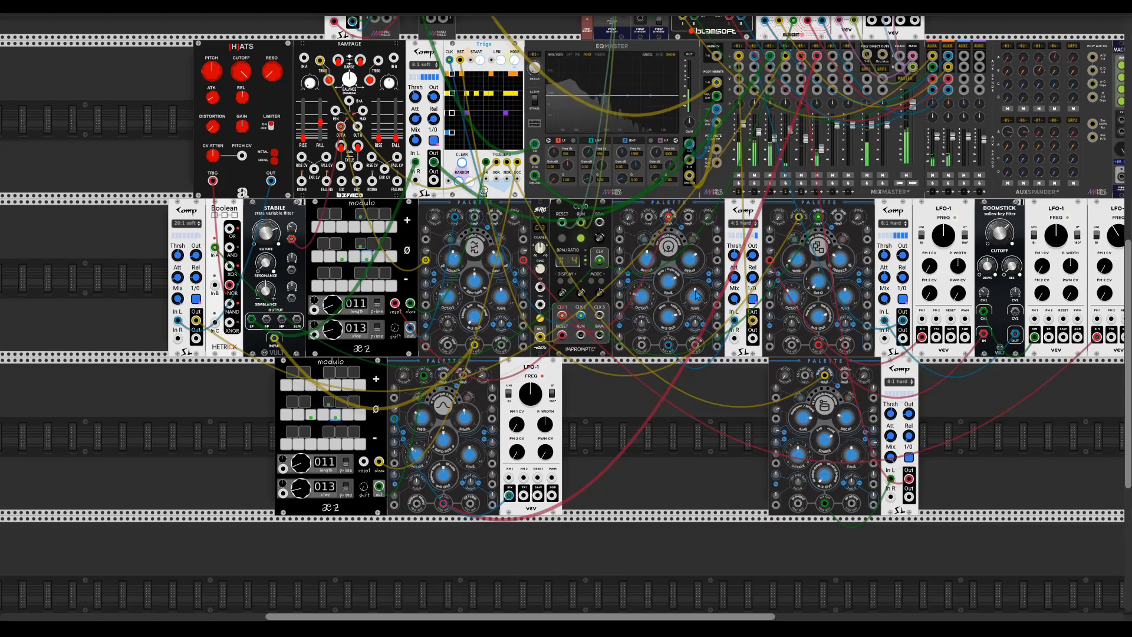
Add another Palette on the other side of the lower modulo and switch it to a different synthesis model.
right_click(211, 453)
text(pal)
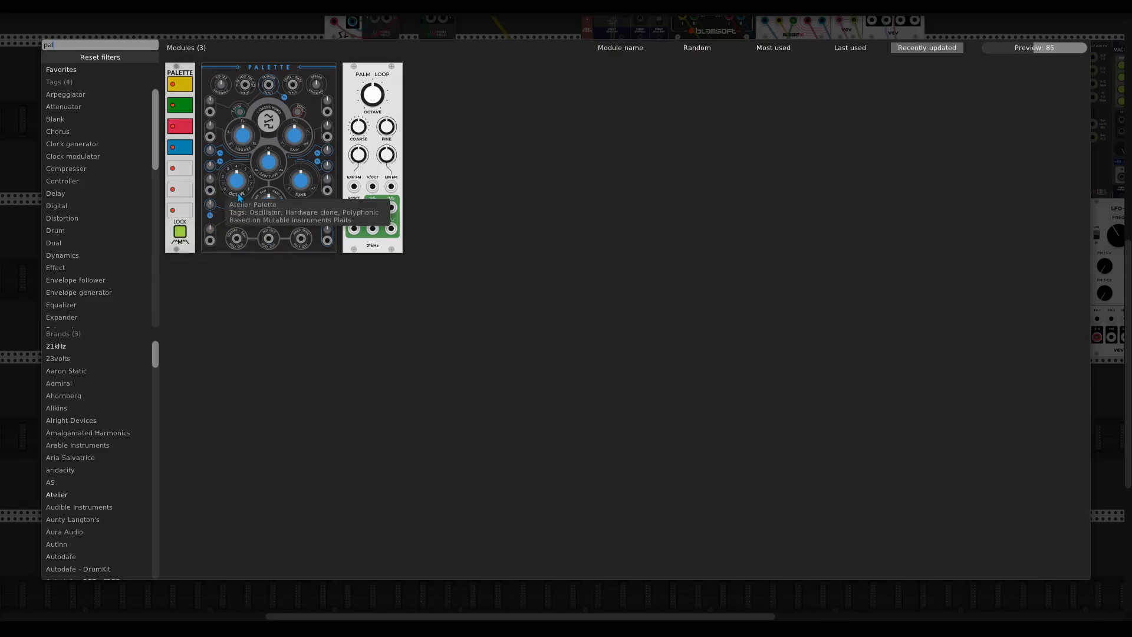
click(239, 198)
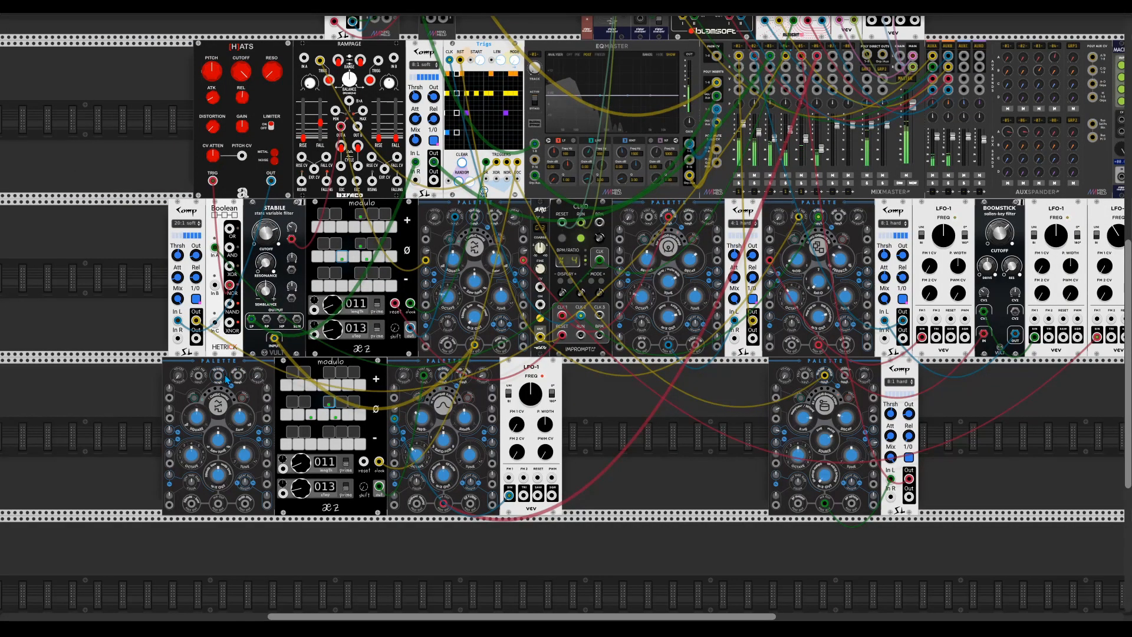
click(242, 405)
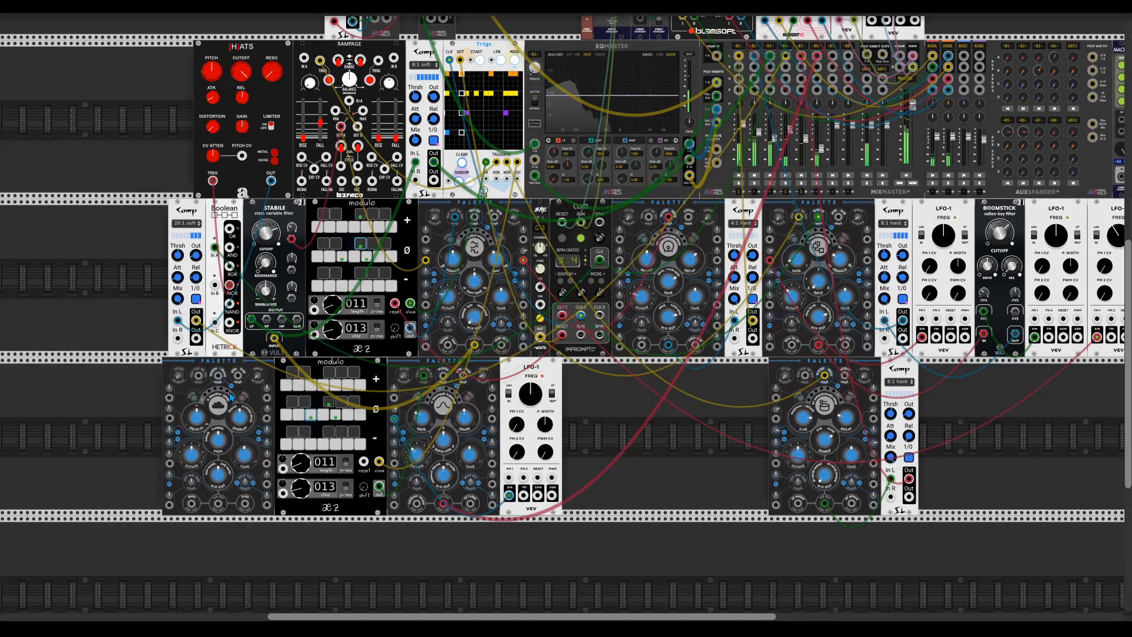
click(239, 407)
click(238, 405)
Trigger the added Palette from a CLKD clock output, patch its output into MixMaster channel 7, and adjust its timbre.
drag(220, 378, 561, 318)
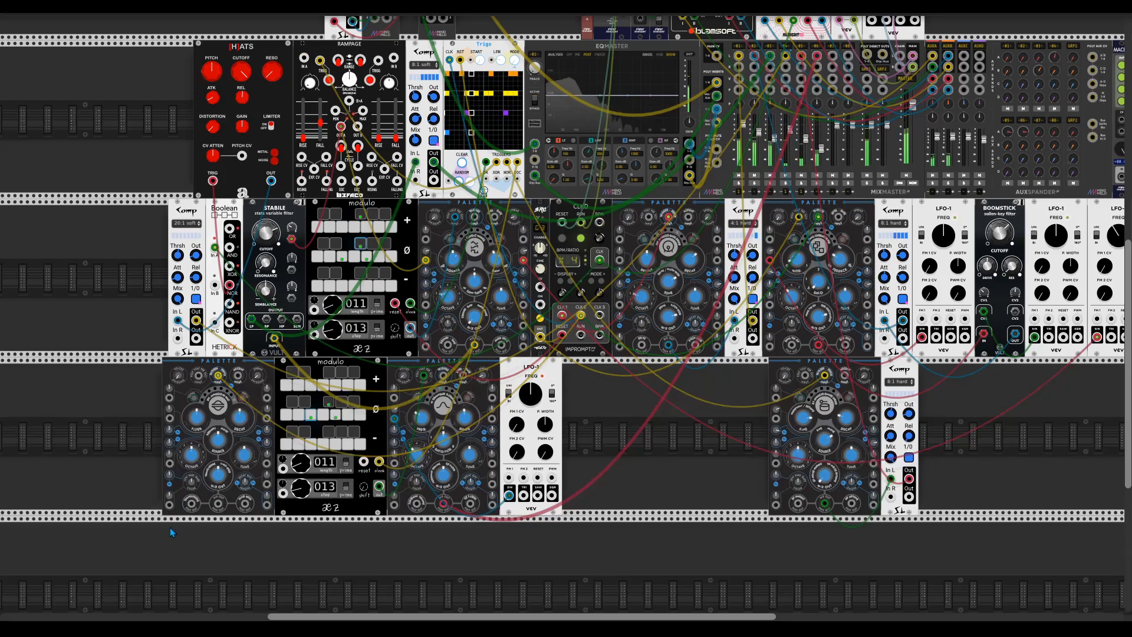
drag(218, 504, 833, 56)
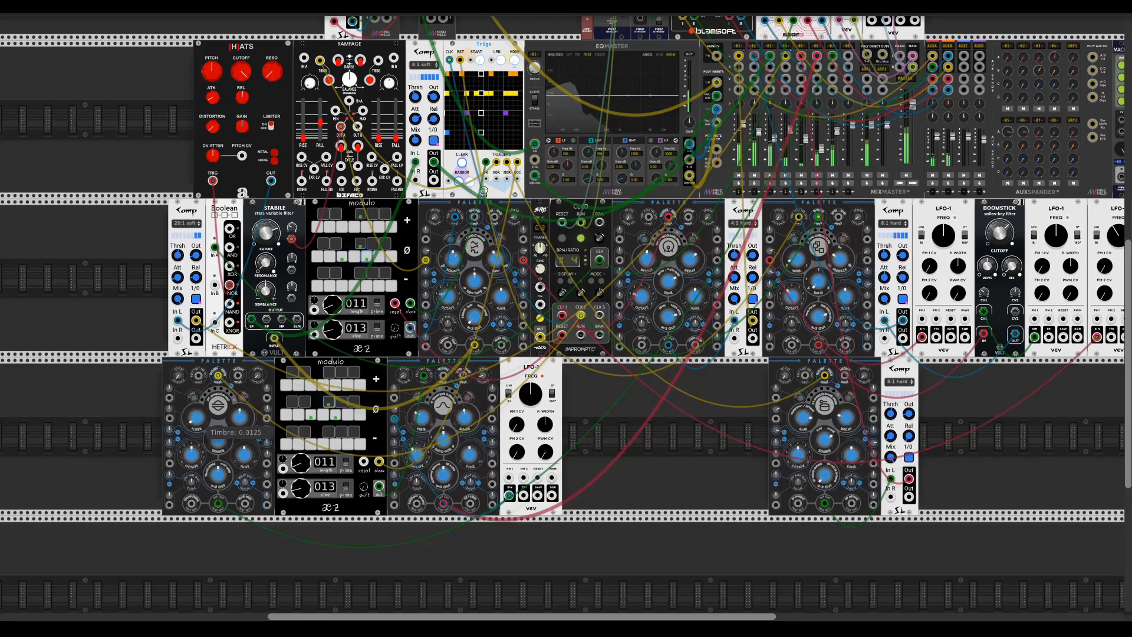
drag(238, 417, 239, 380)
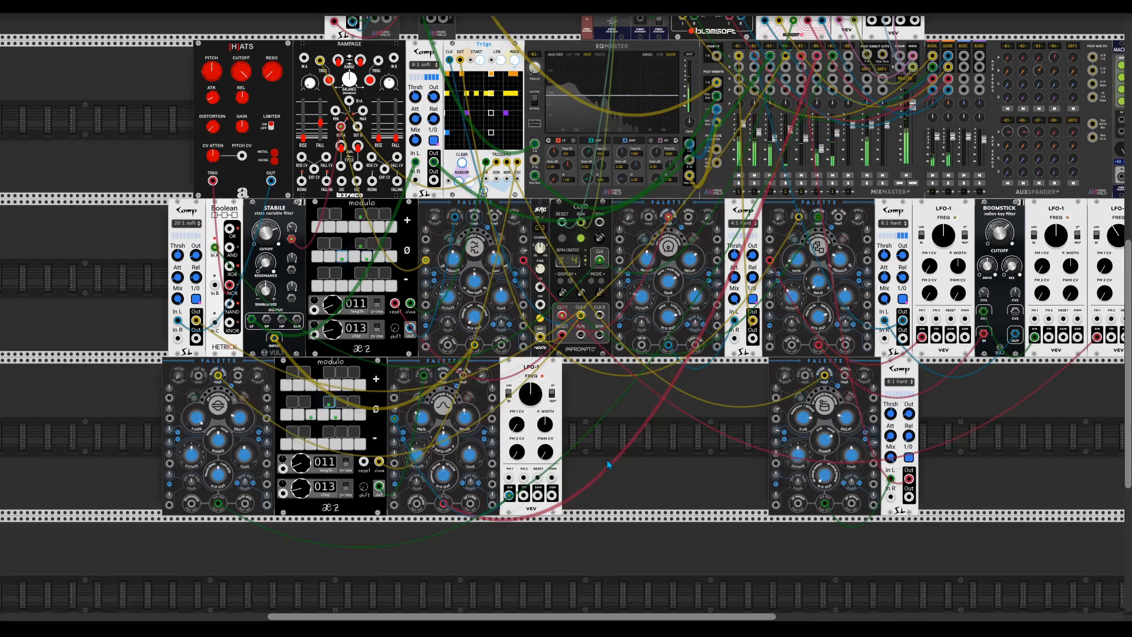
Add a Comp beside the new Palette, route the Palette's output through it, and lower its threshold to about 0.54 V.
right_click(613, 443)
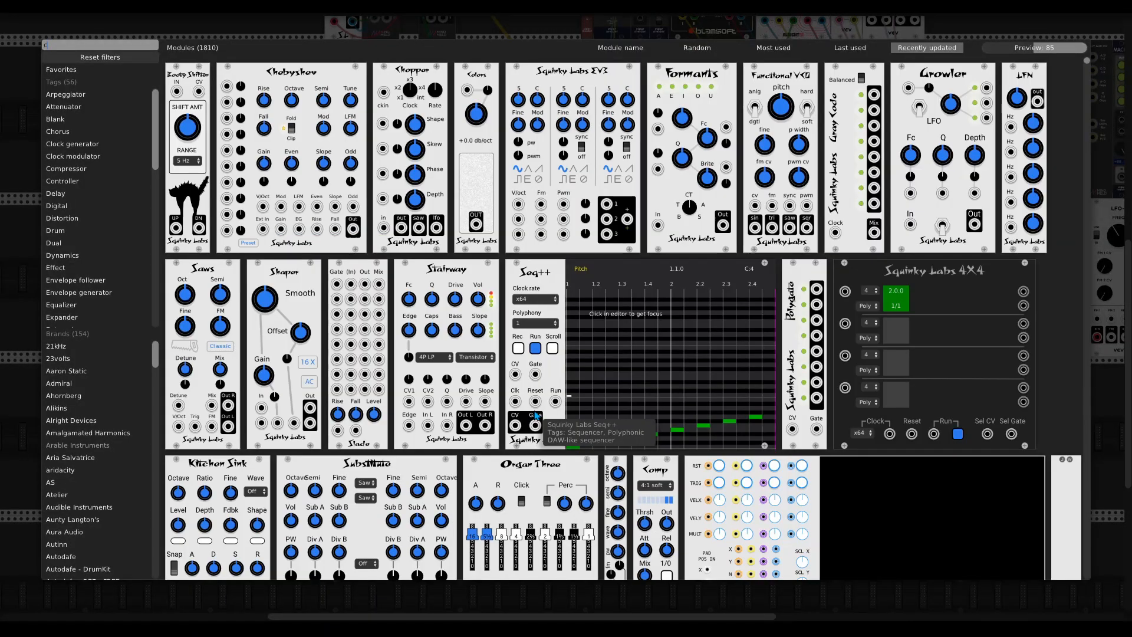
text(com)
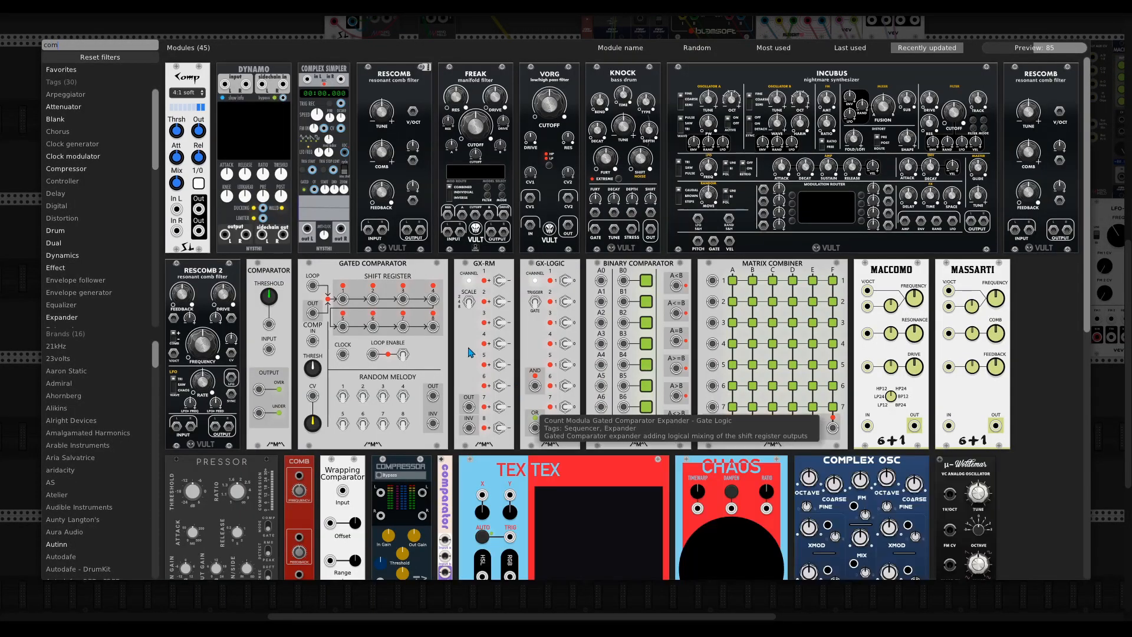
drag(185, 243, 391, 466)
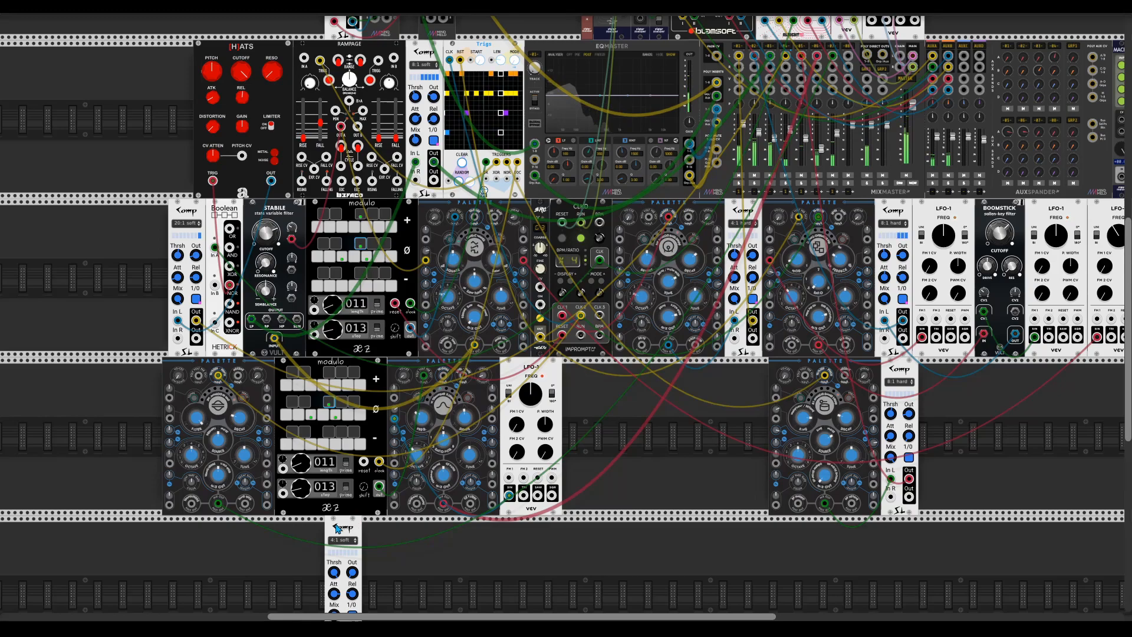
drag(342, 527, 143, 368)
drag(135, 479, 218, 503)
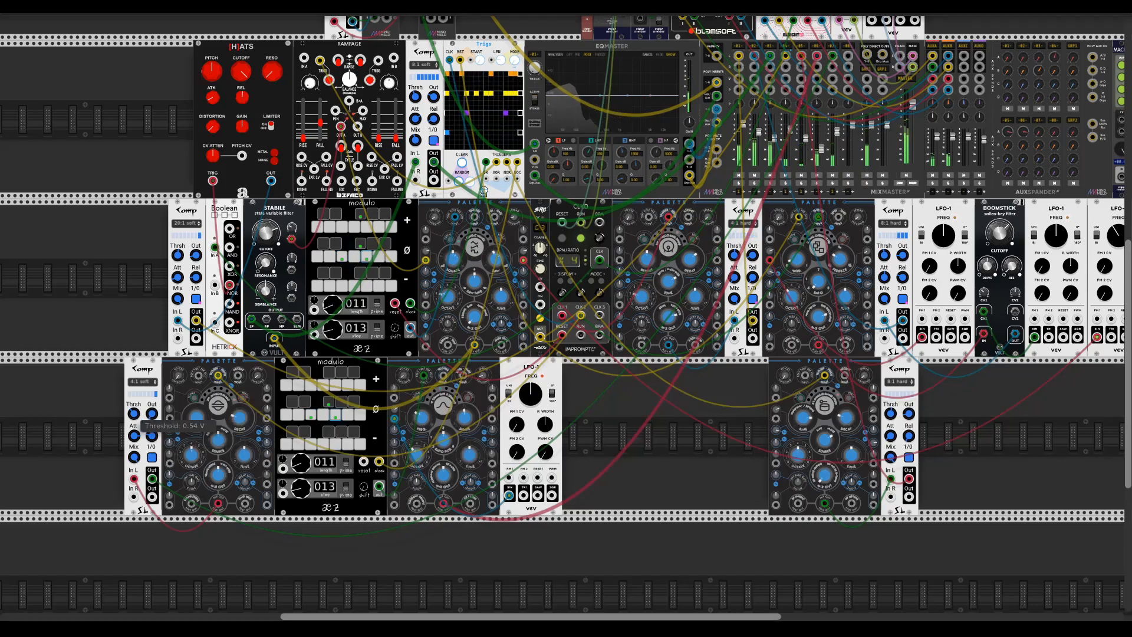
Compare the new Comp bypassed and active, with makeup gain set to about 1.08 dB, and leave it active.
click(152, 458)
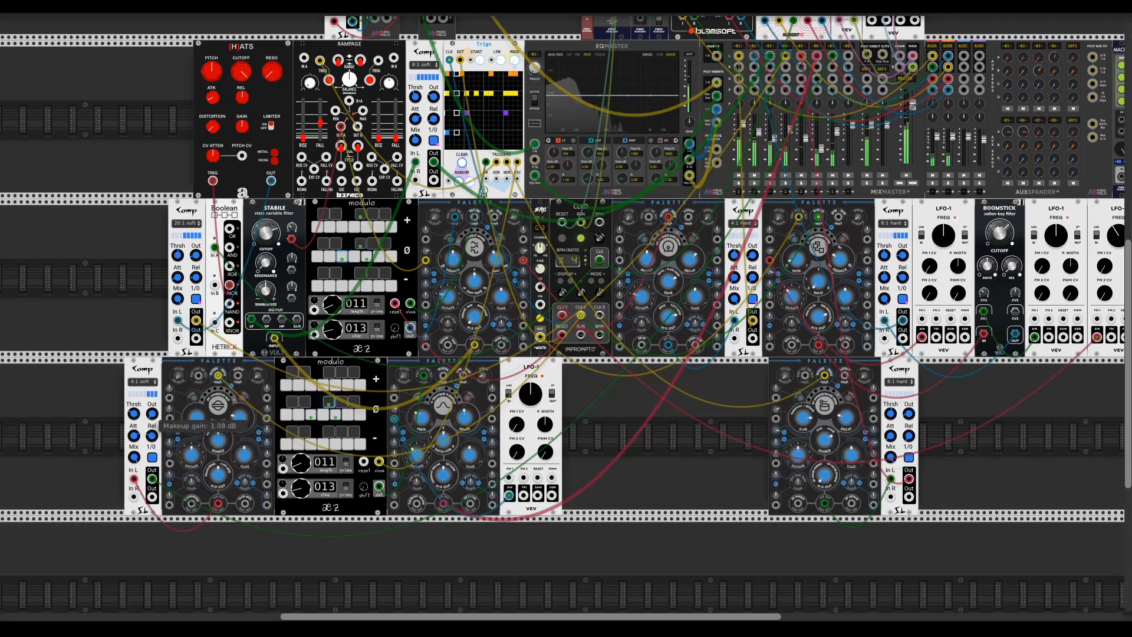
click(153, 458)
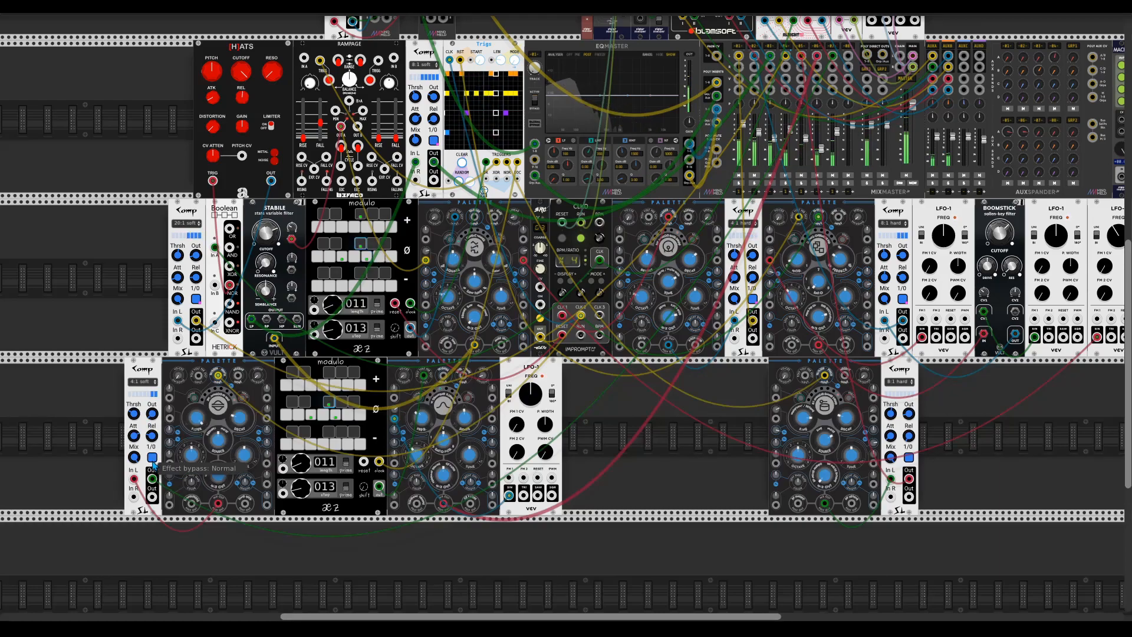
click(152, 459)
click(153, 458)
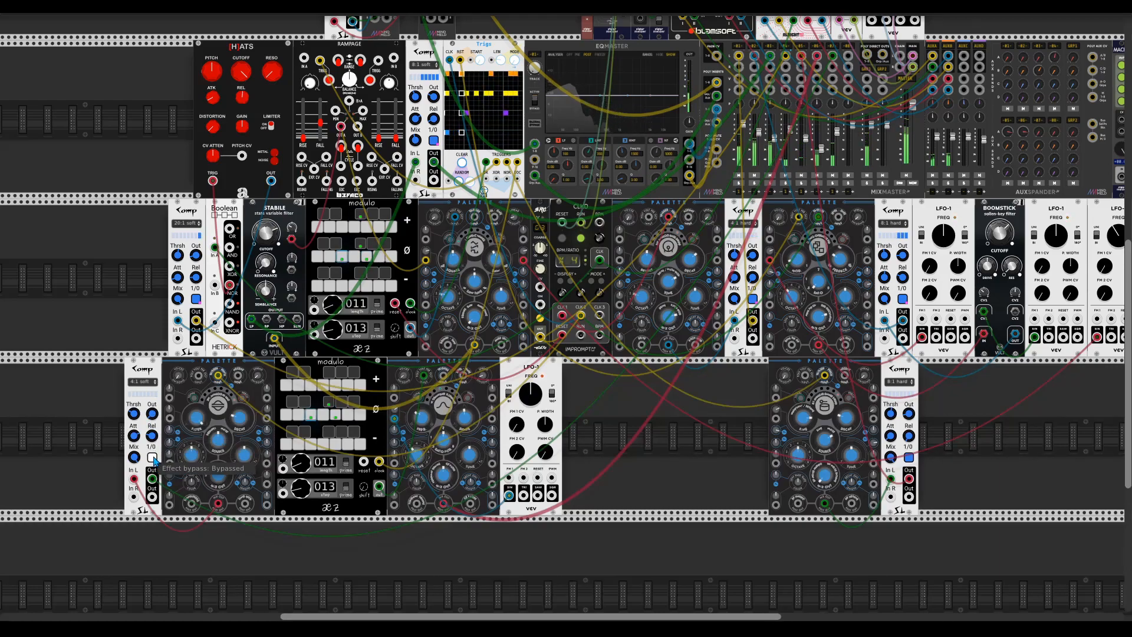
click(153, 459)
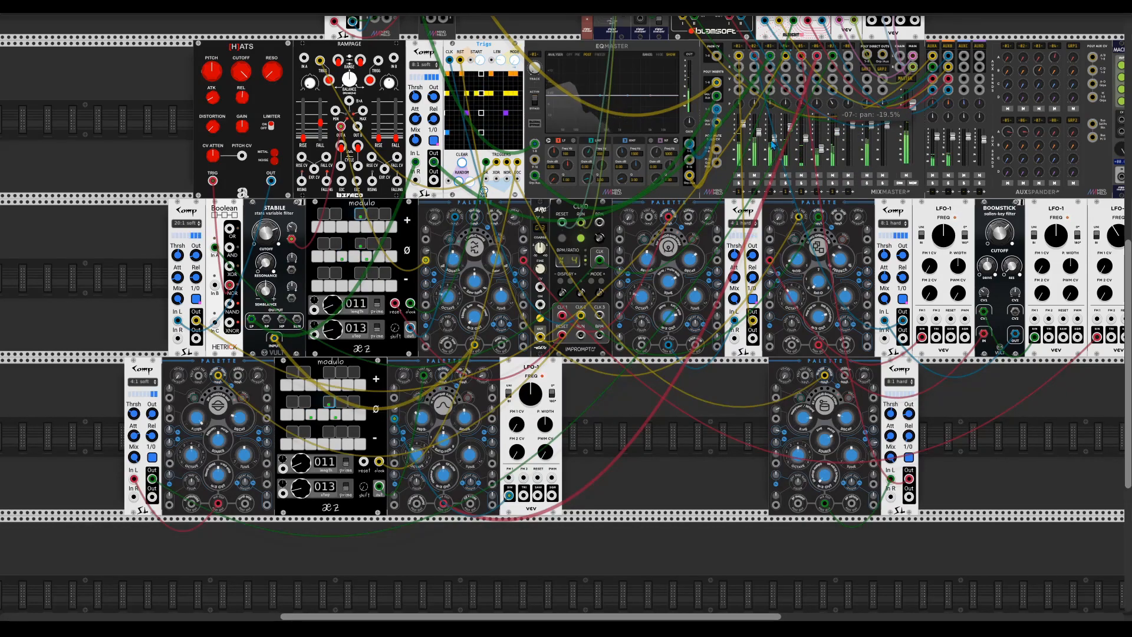
click(152, 458)
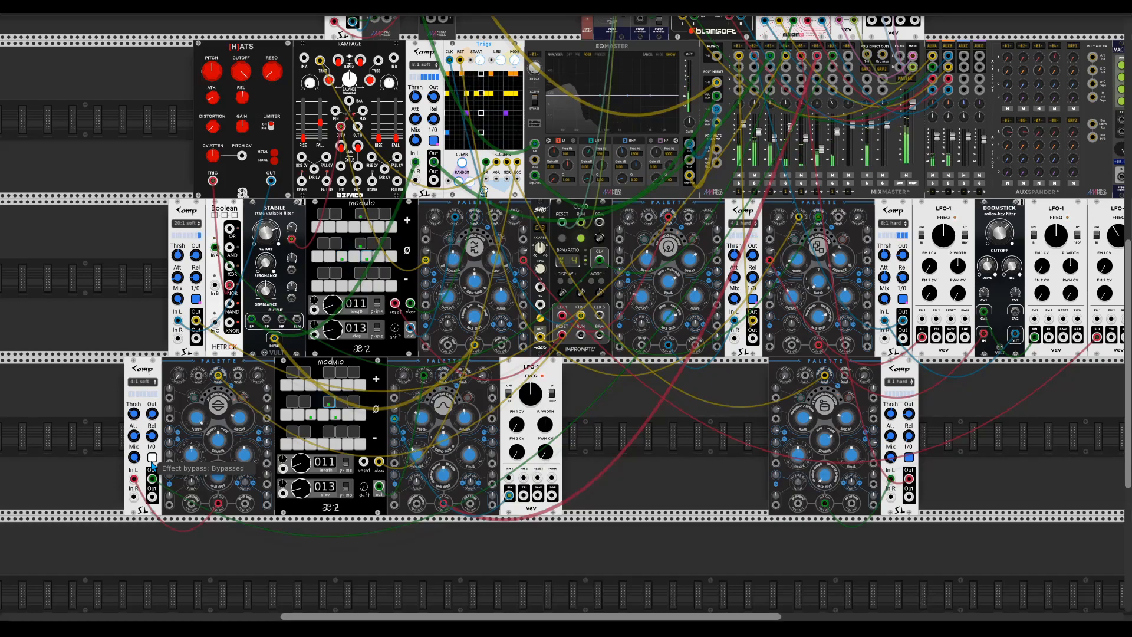
click(152, 458)
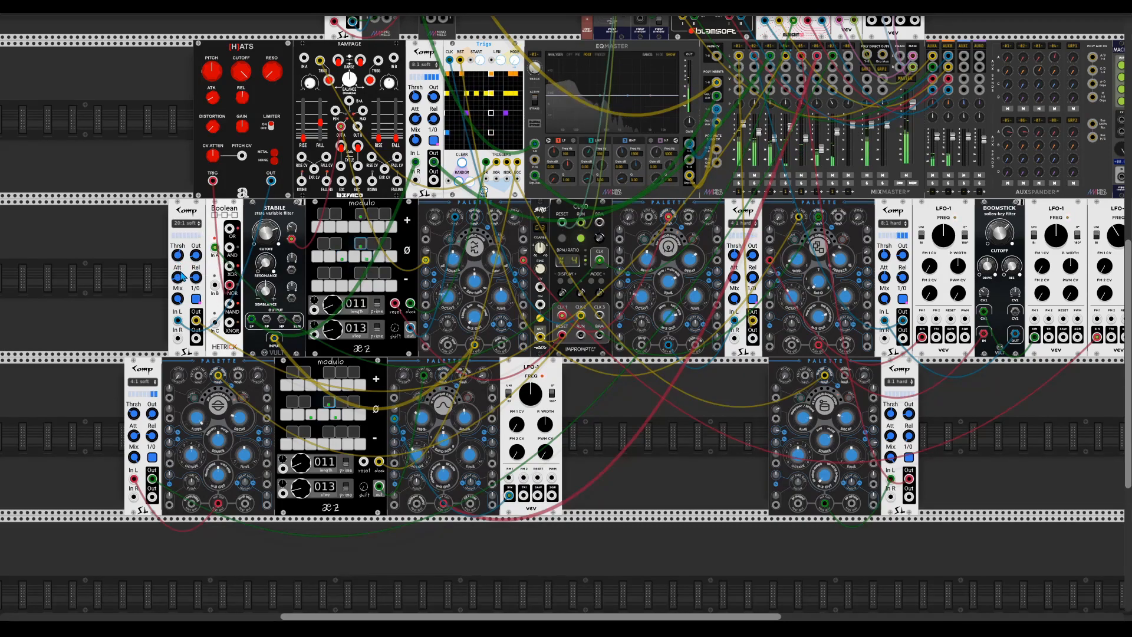
On the 20:1 soft Comp, set attack to 0.00 ms and threshold to about 0.87 V, and adjust the release.
drag(178, 277, 178, 277)
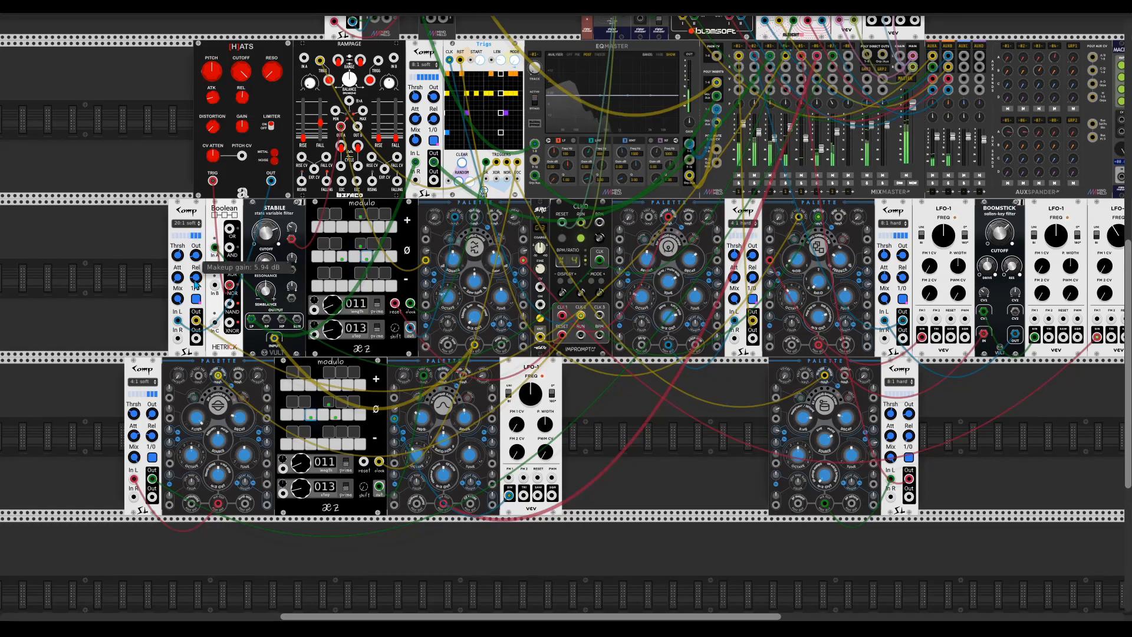
drag(180, 280, 180, 281)
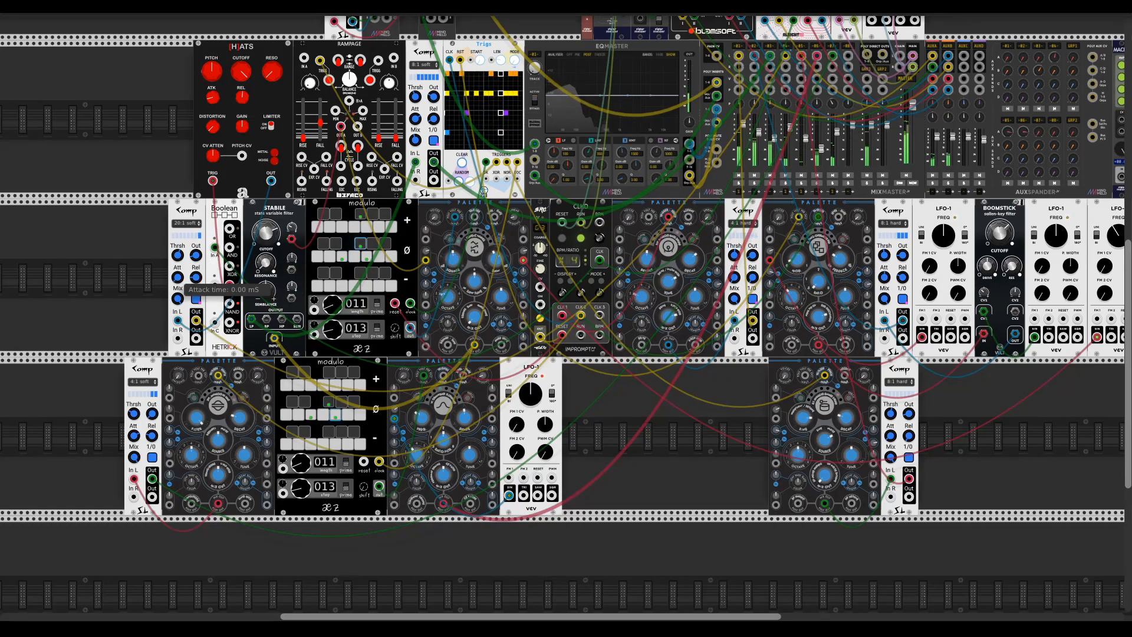
drag(178, 255, 177, 254)
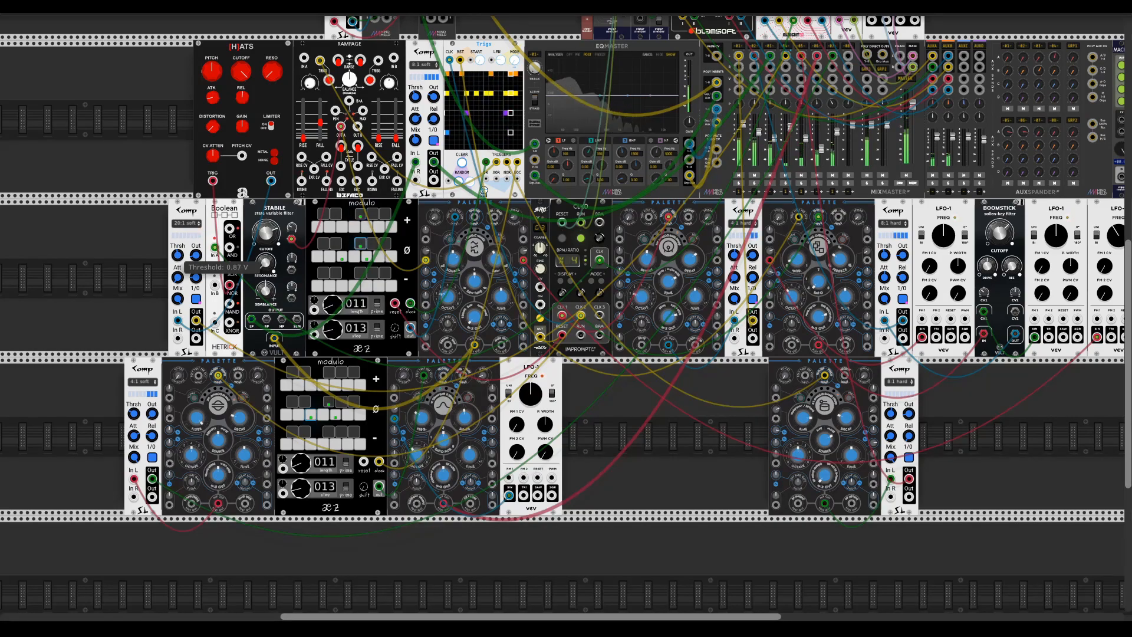
drag(196, 278, 195, 277)
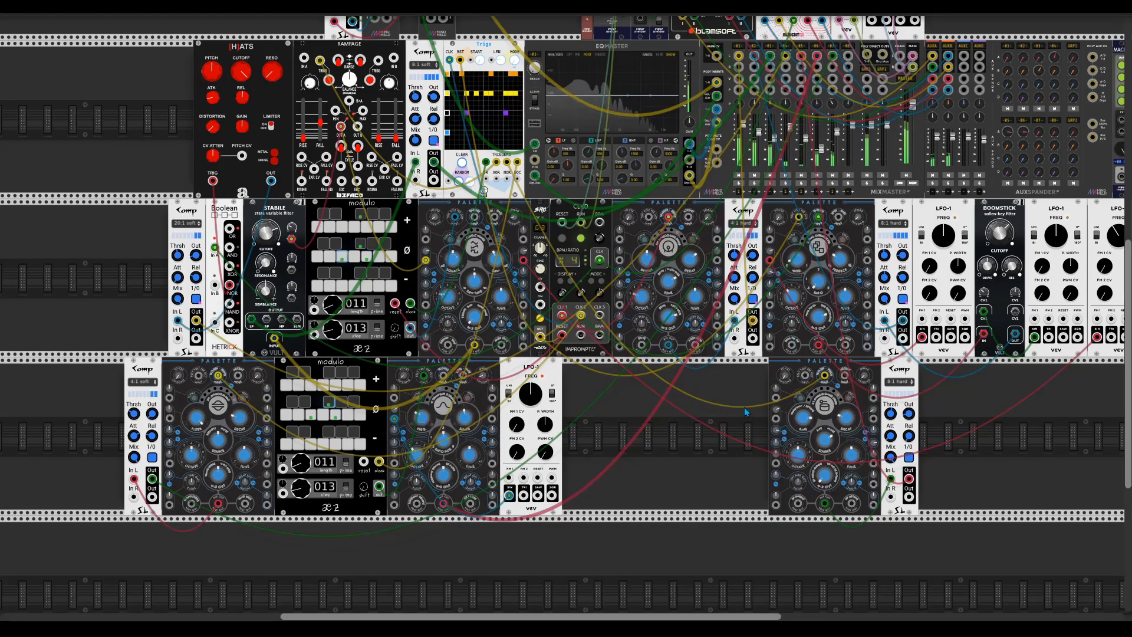
Add an 8VERT module beside the two MACRO modules at the end of the mixer row.
scroll(668, 414, up, 4)
scroll(668, 414, right, 8)
scroll(668, 414, down, 6)
scroll(667, 414, left, 8)
scroll(668, 414, up, 2)
scroll(667, 414, right, 3)
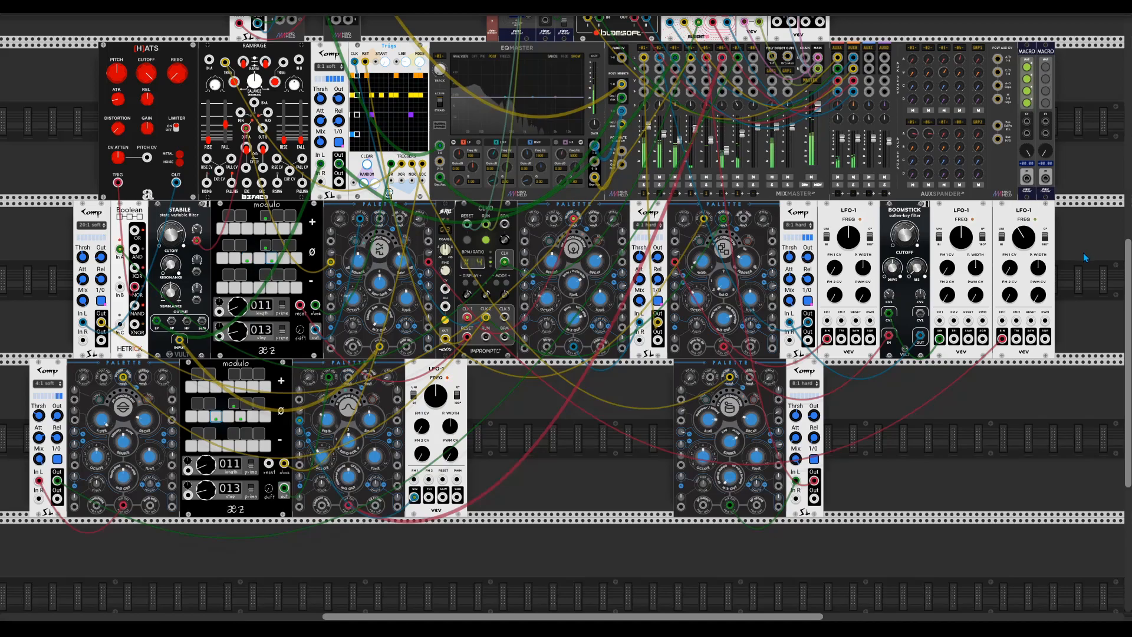
scroll(909, 297, up, 3)
scroll(909, 297, right, 5)
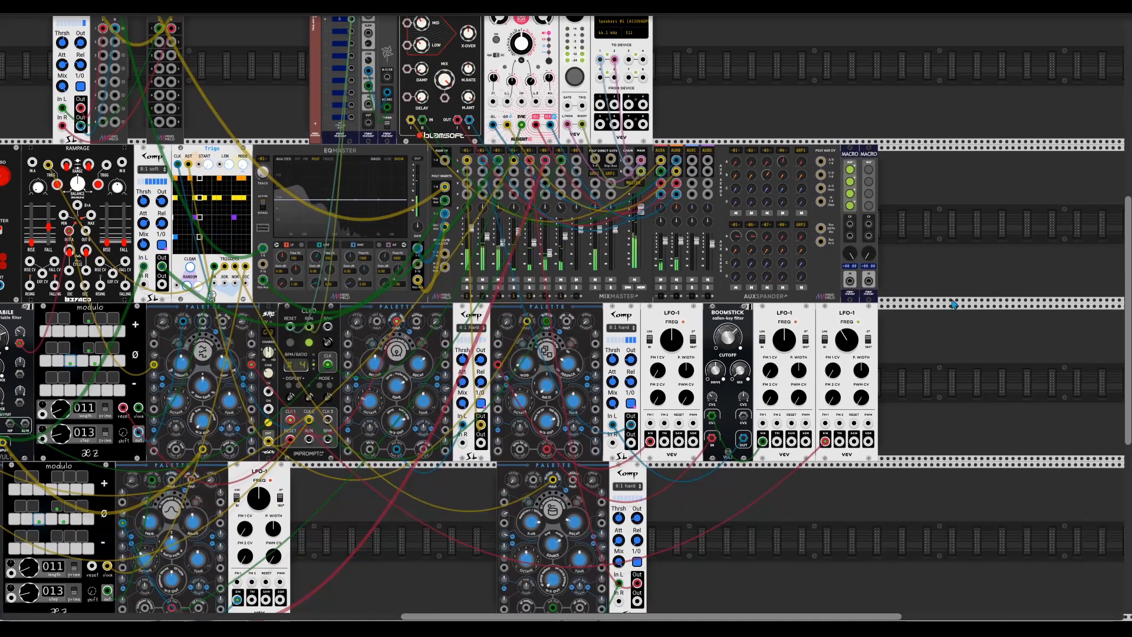
right_click(923, 269)
text(com)
key(BackSpace)
key(BackSpace)
key(BackSpace)
text(8v)
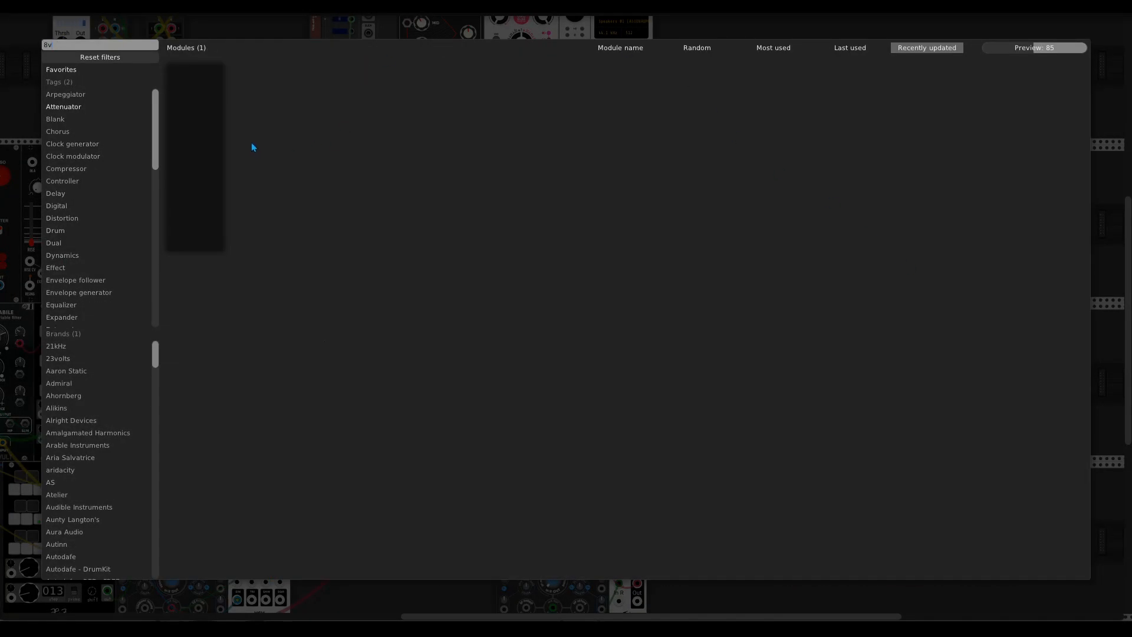
key(Return)
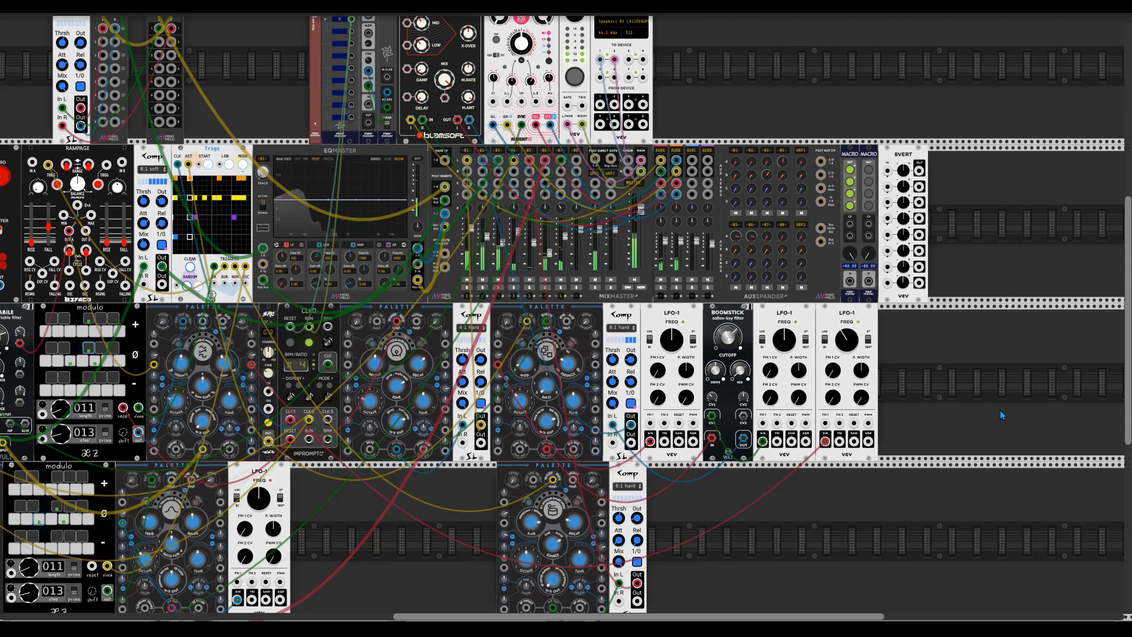
Map the second MACRO module's slots to the bypass switches of the Comp modules.
scroll(844, 490, down, 1)
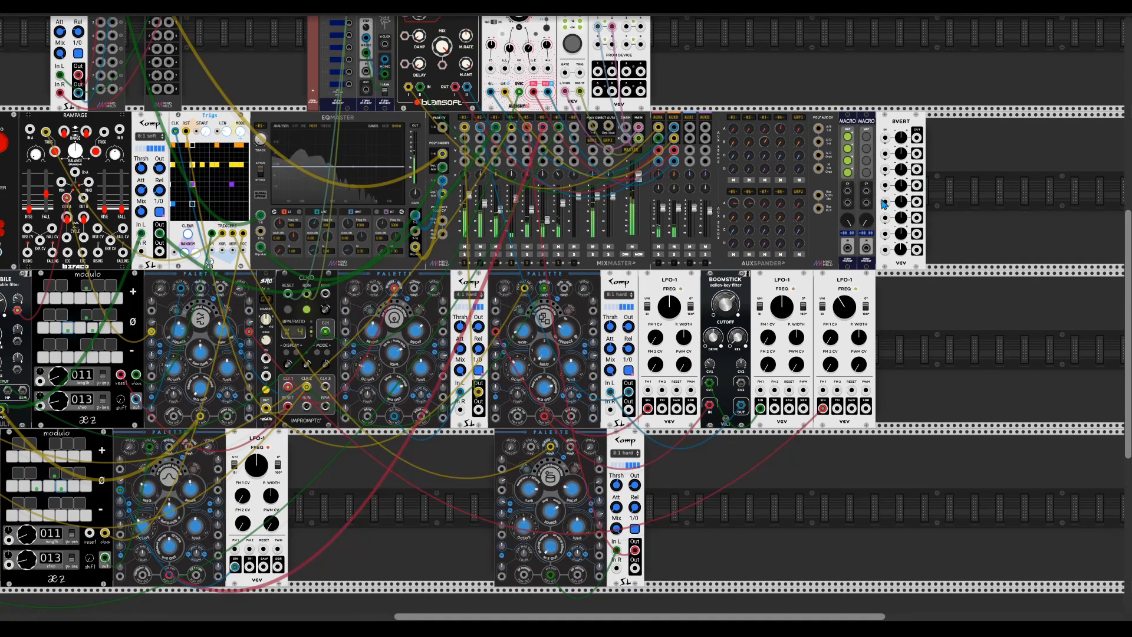
click(866, 137)
click(635, 529)
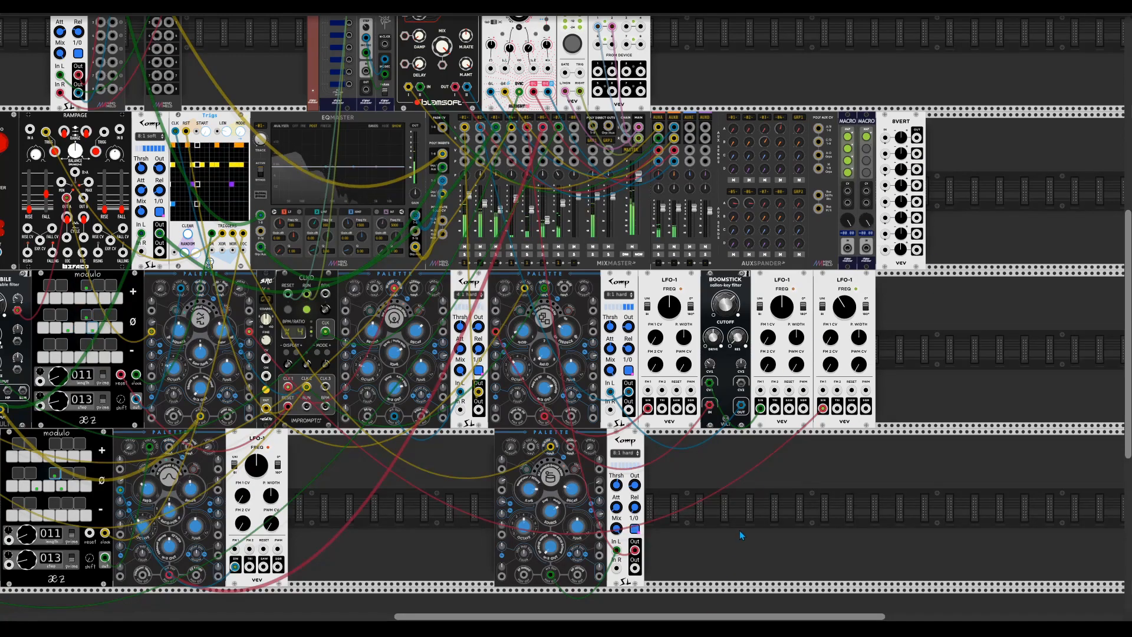
scroll(742, 545, left, 7)
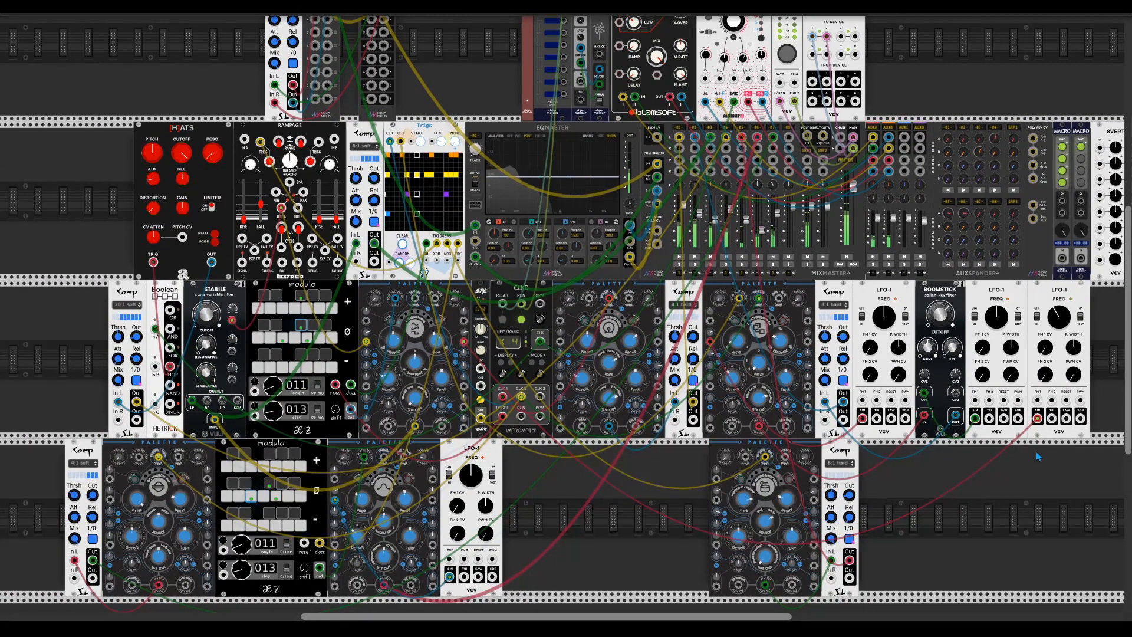
scroll(1039, 451, right, 4)
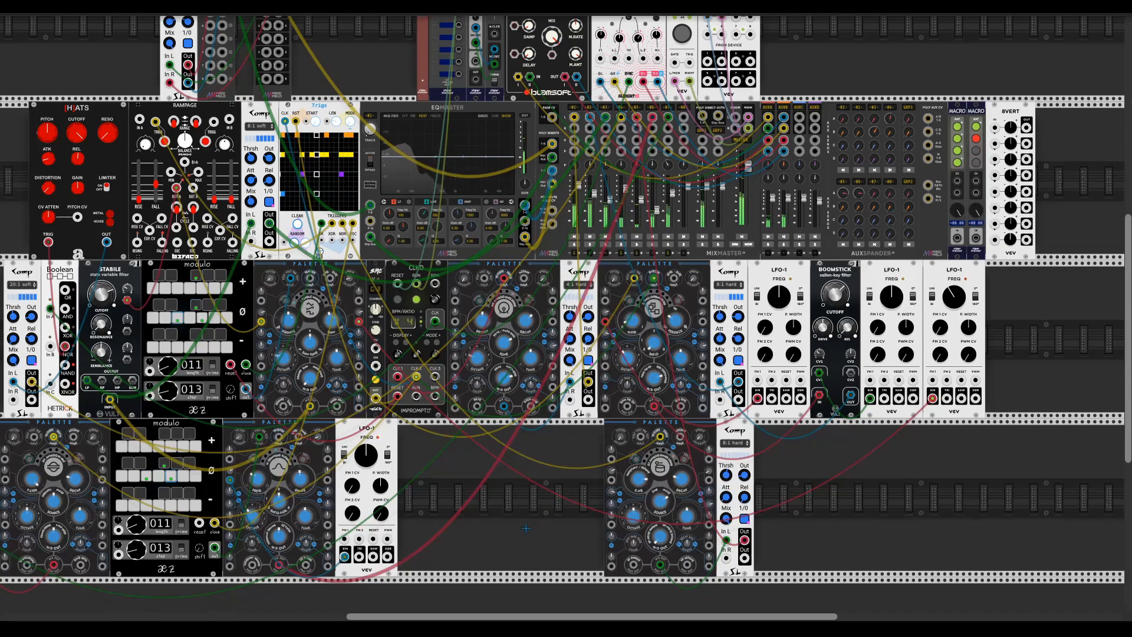
scroll(527, 529, left, 4)
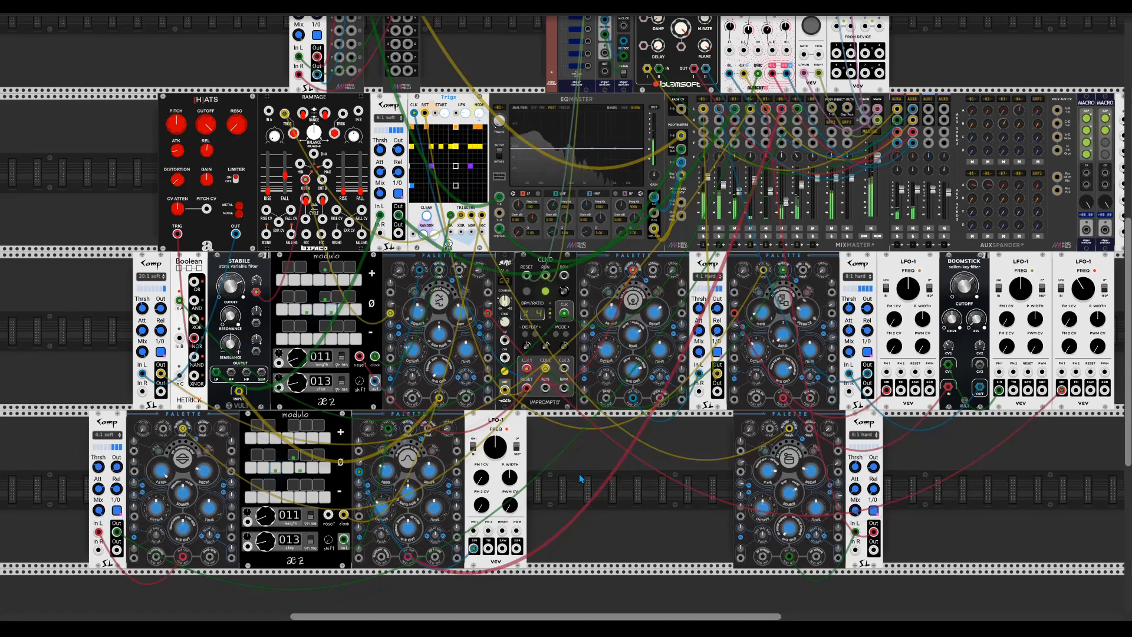
scroll(576, 478, right, 6)
scroll(577, 478, up, 2)
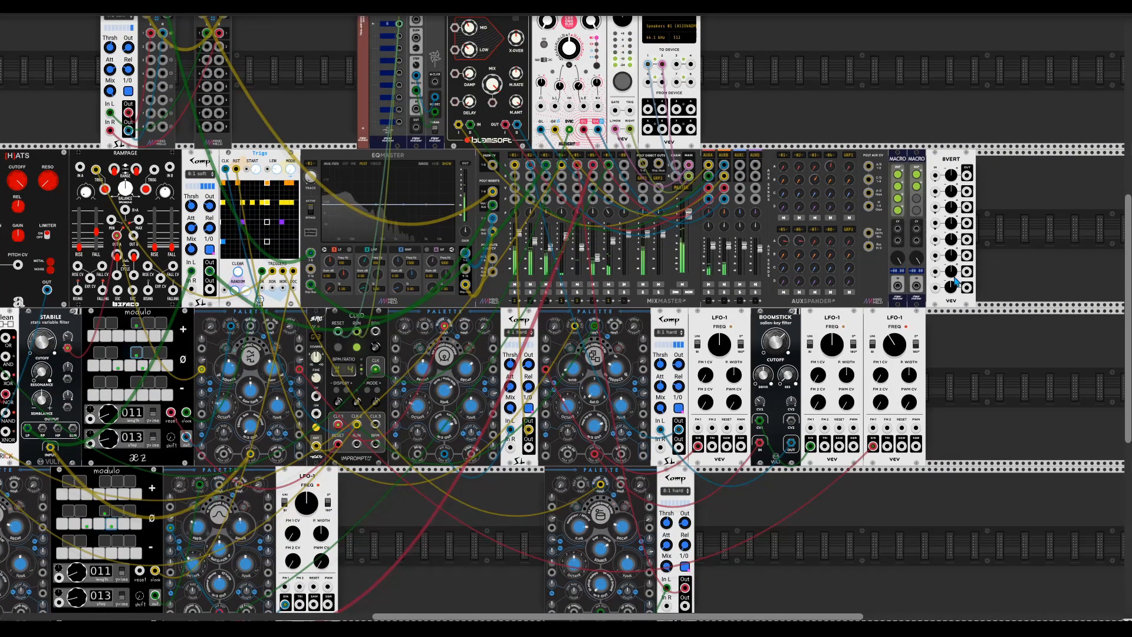
Patch the first 8VERT output to both MACRO modules' CV inputs and set the 8VERT channel 1 gain to about 91.3%.
drag(967, 175, 918, 288)
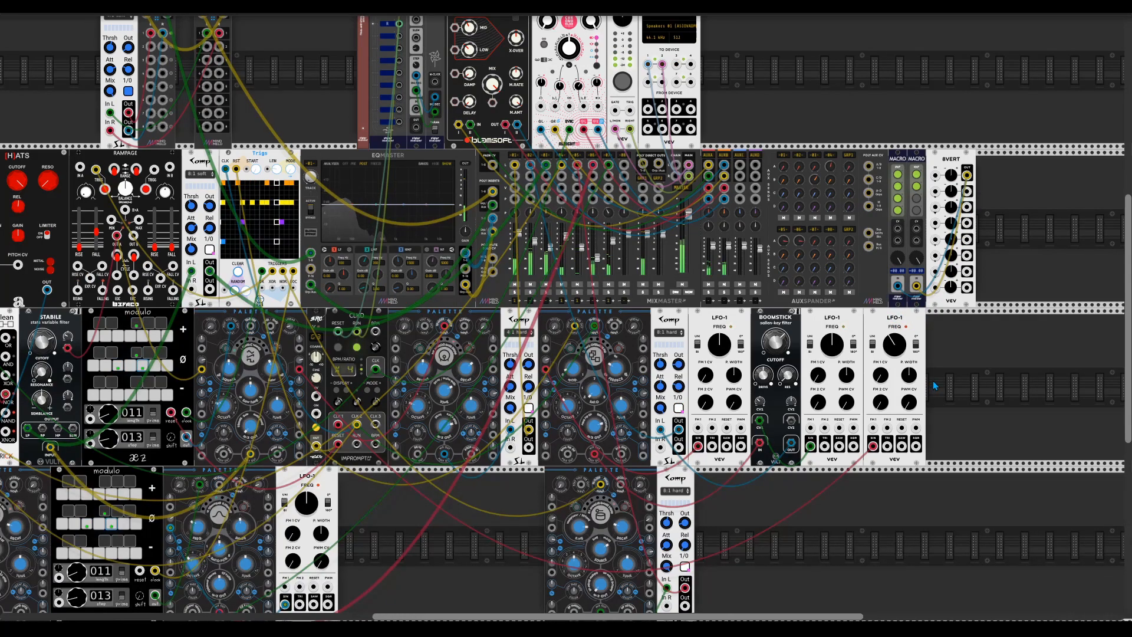
scroll(933, 380, down, 1)
scroll(933, 381, left, 2)
scroll(965, 367, up, 1)
scroll(964, 367, left, 3)
scroll(963, 366, right, 5)
scroll(963, 366, up, 2)
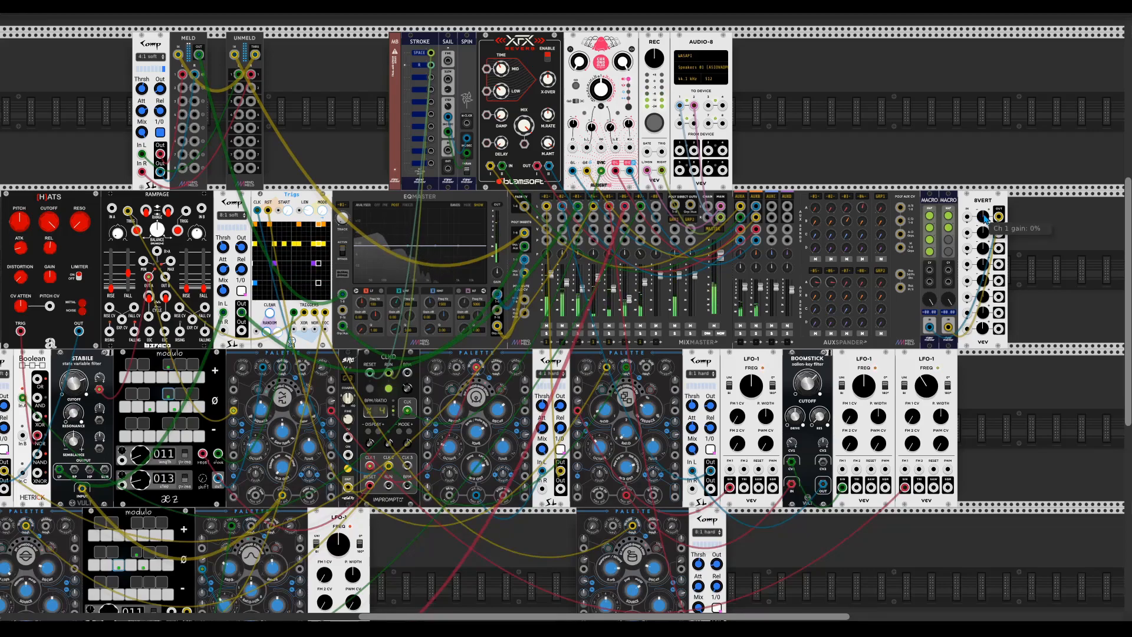
drag(985, 219, 983, 244)
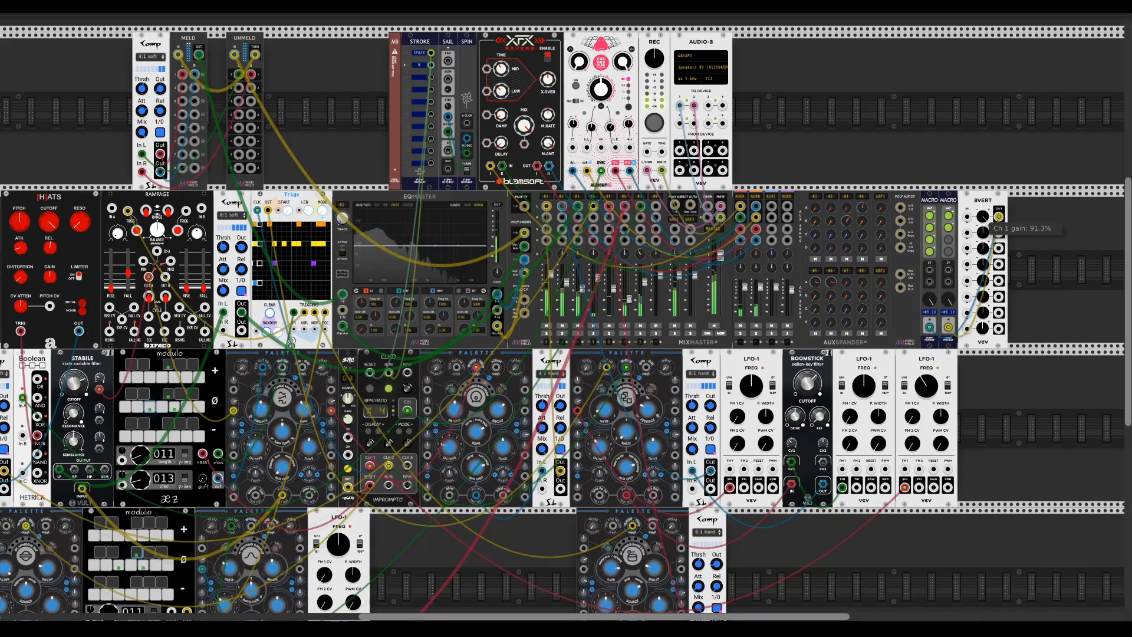
Set the bottom-row 4:1 soft Comp's makeup gain to about 6.68 dB and raise the makeup gain of the 20:1 soft Comp.
scroll(634, 306, down, 5)
scroll(634, 307, left, 8)
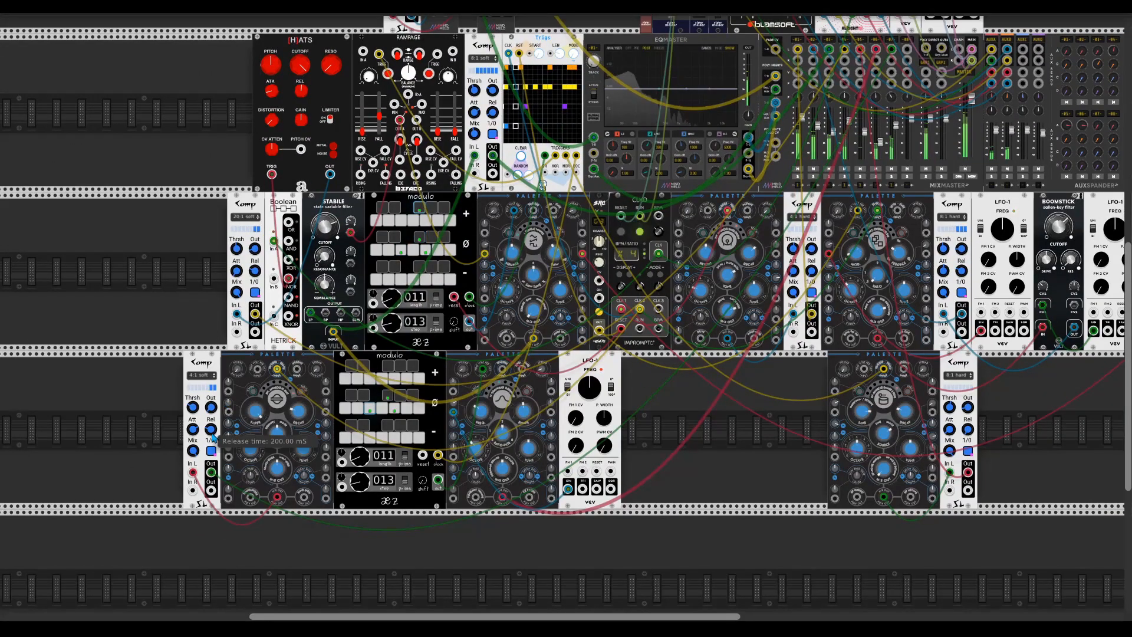
drag(210, 415, 210, 401)
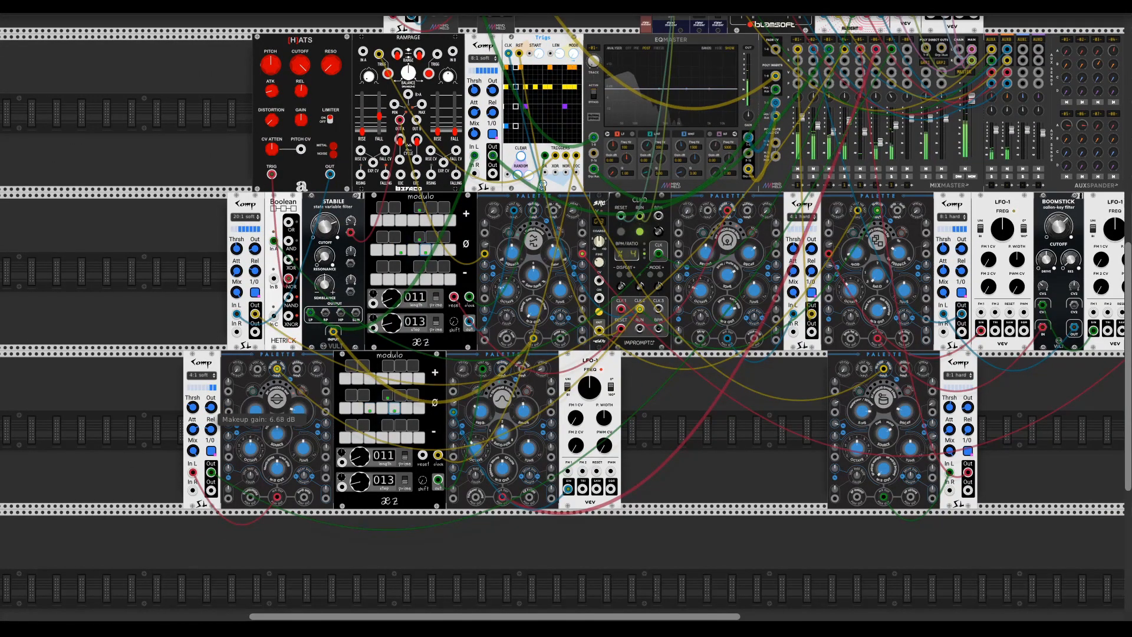
drag(255, 249, 254, 234)
scroll(864, 199, up, 4)
scroll(864, 200, right, 12)
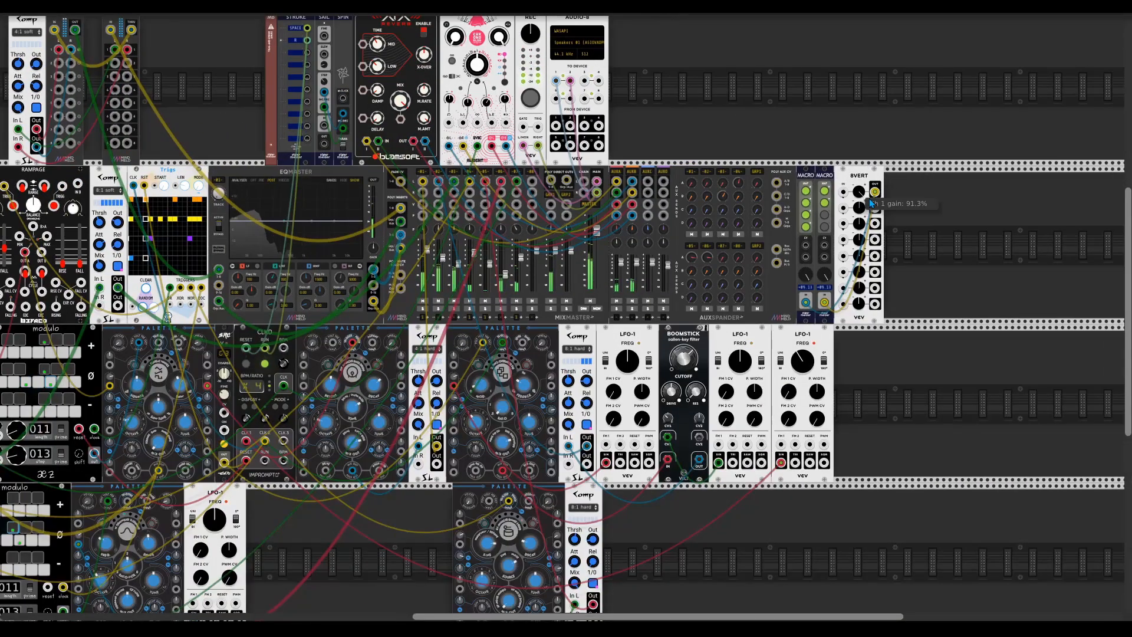
Sweep the 8VERT channel 1 gain between minimum and maximum to compare all Comps bypassed and active, leaving it at 100%.
mouse_move(862, 196)
mouse_down()
mouse_move(862, 319)
mouse_move(863, 200)
mouse_up()
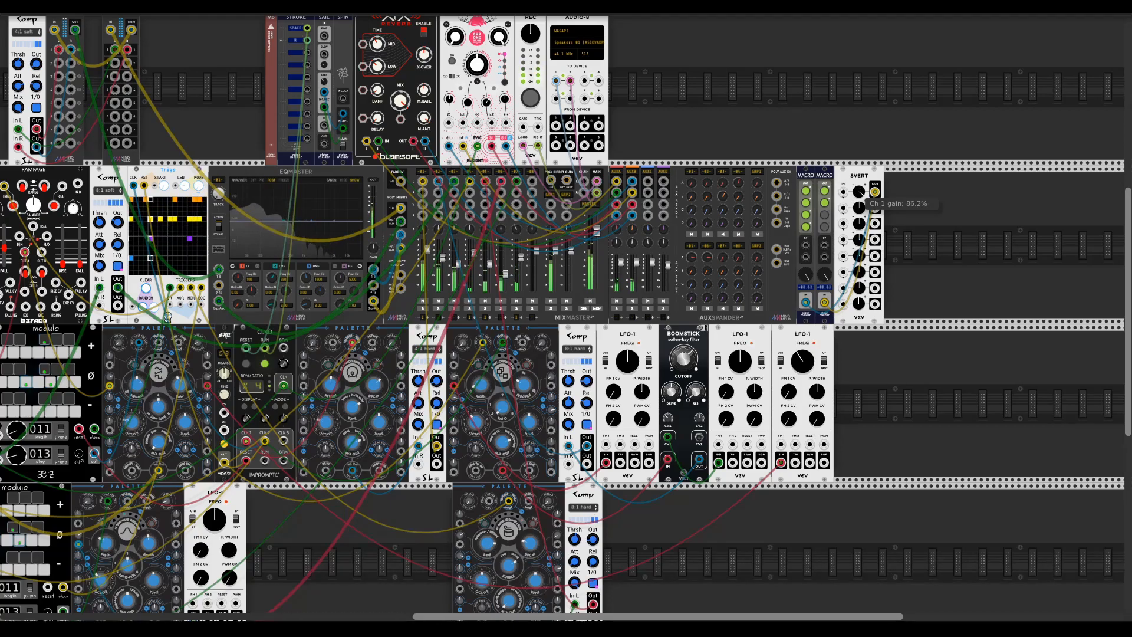
mouse_move(863, 194)
drag(863, 194, 863, 299)
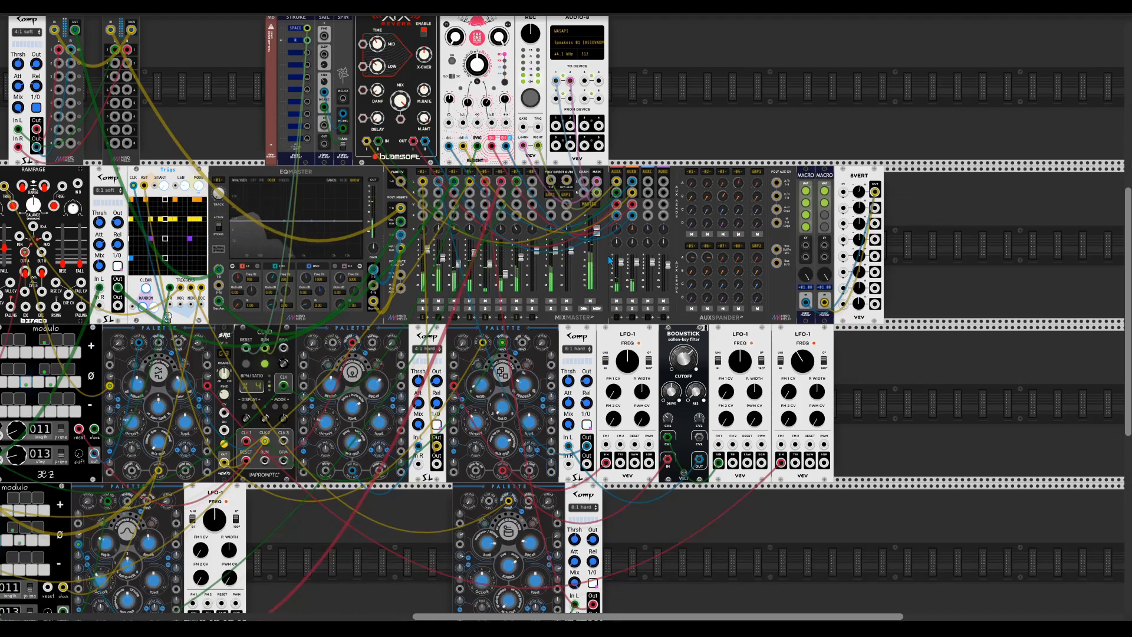
drag(860, 194, 860, 92)
drag(940, 266, 1013, 334)
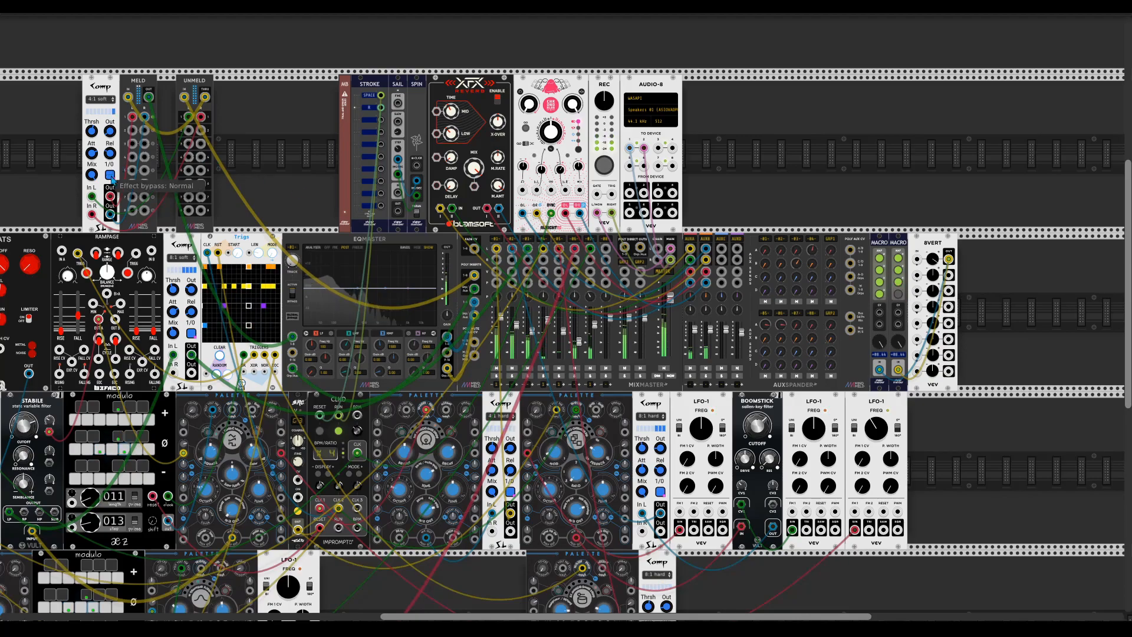
mouse_move(935, 264)
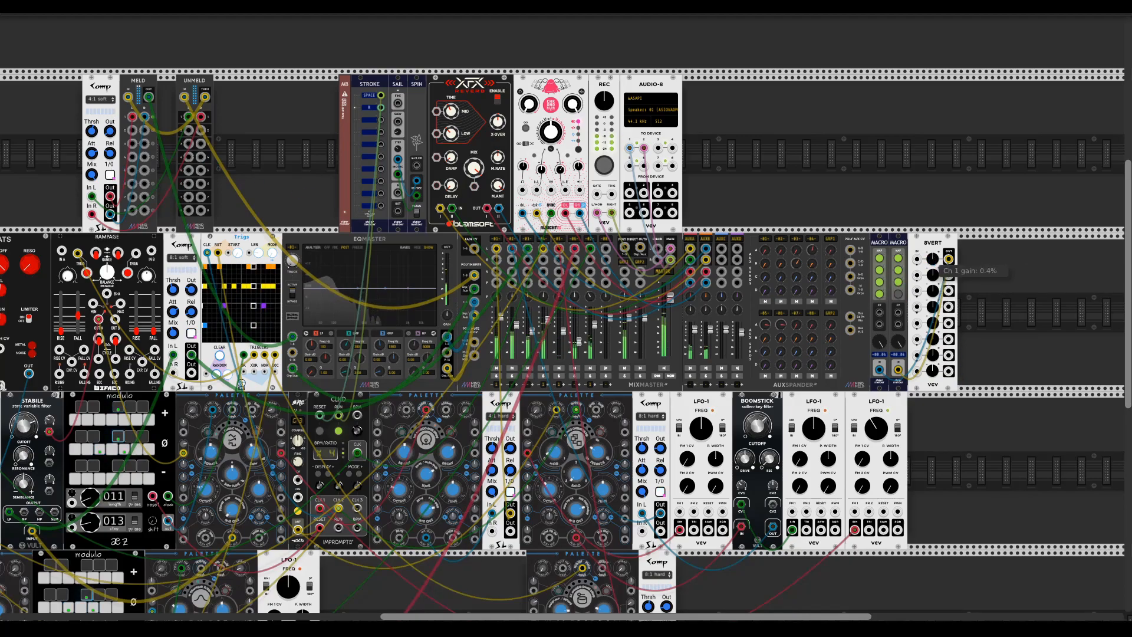
drag(936, 264, 935, 264)
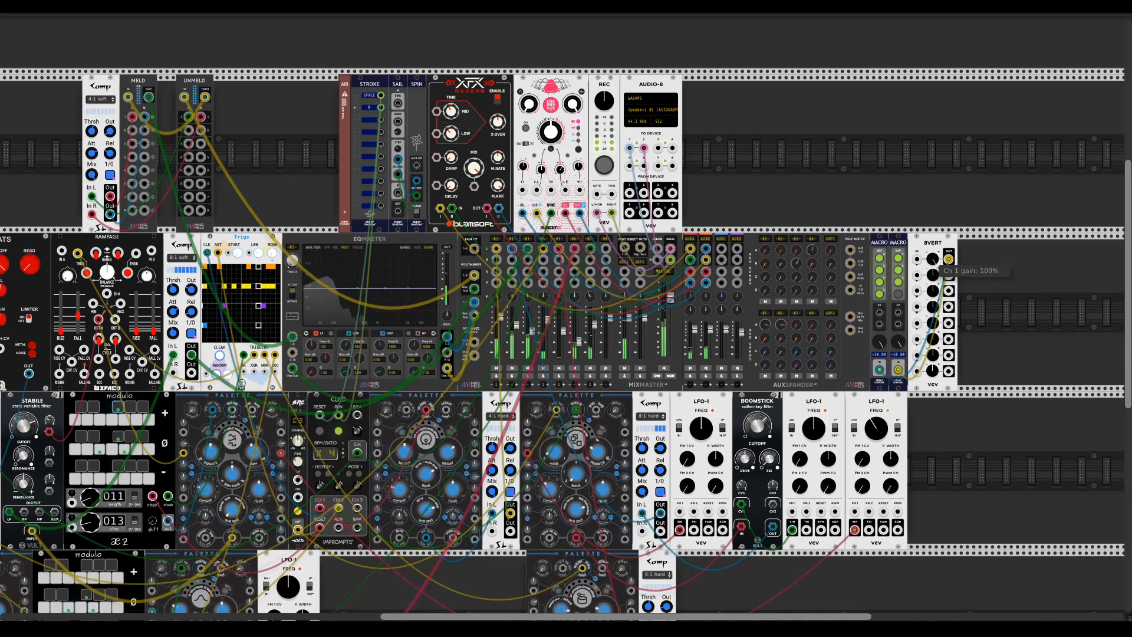
drag(968, 464, 986, 445)
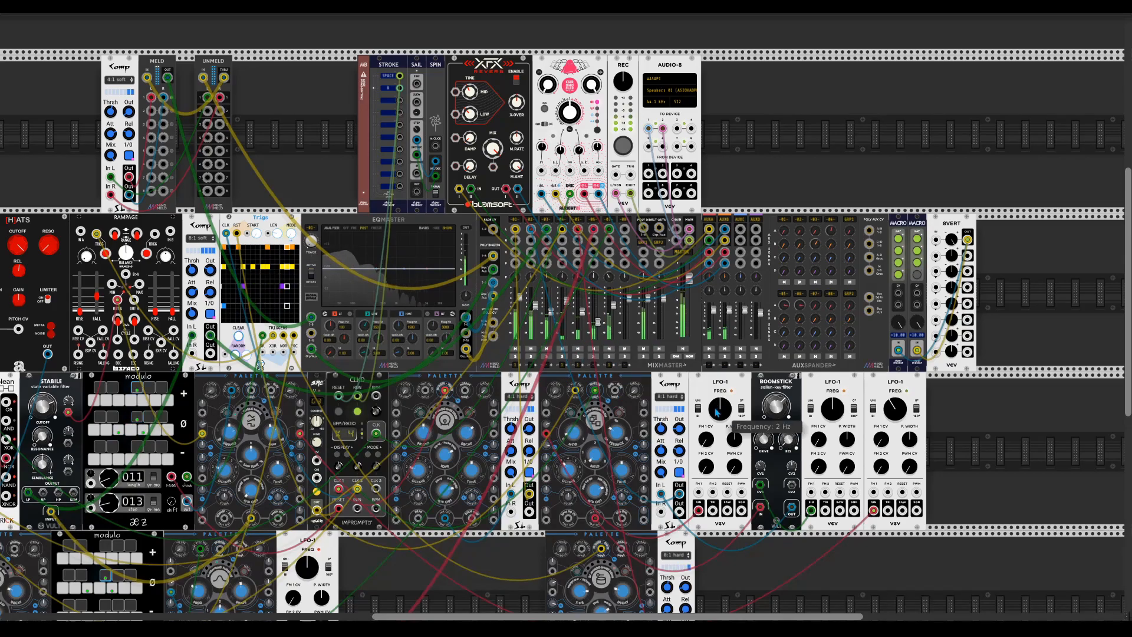
Lower the fader of the mixer's fourth track slightly.
mouse_move(696, 341)
drag(960, 544, 803, 541)
drag(787, 401, 824, 406)
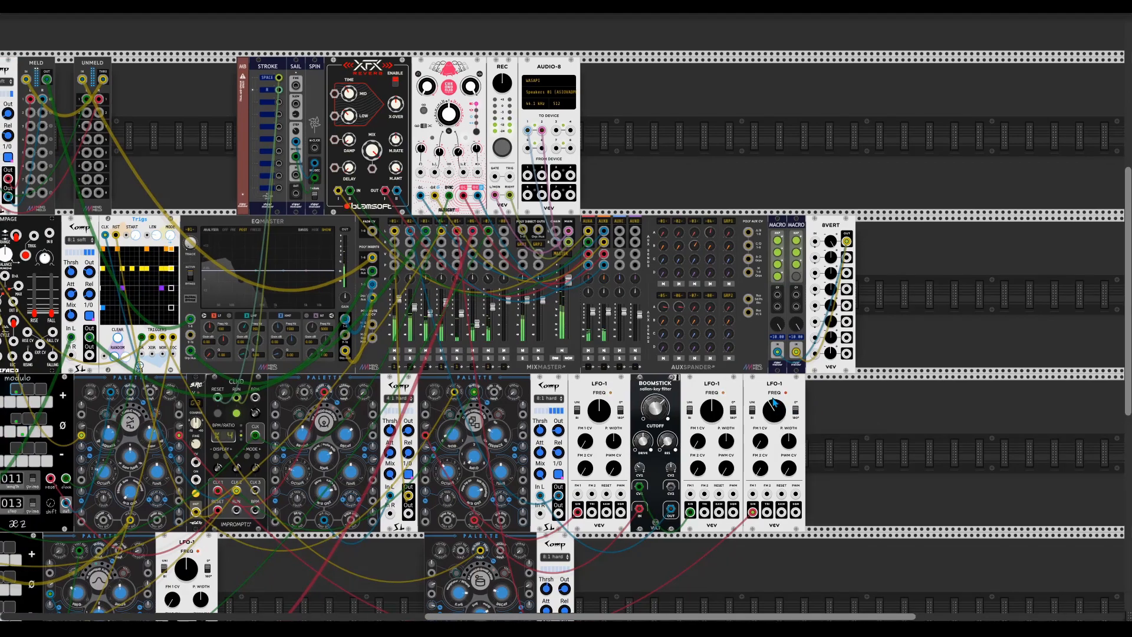
mouse_move(447, 304)
drag(446, 302, 446, 306)
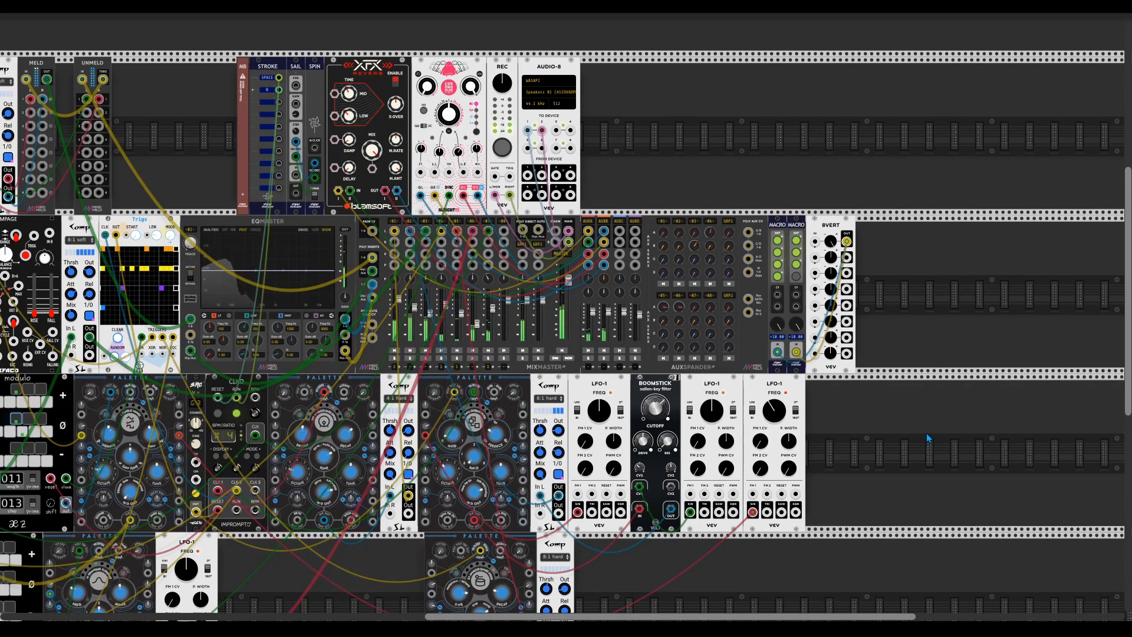
drag(884, 449, 897, 443)
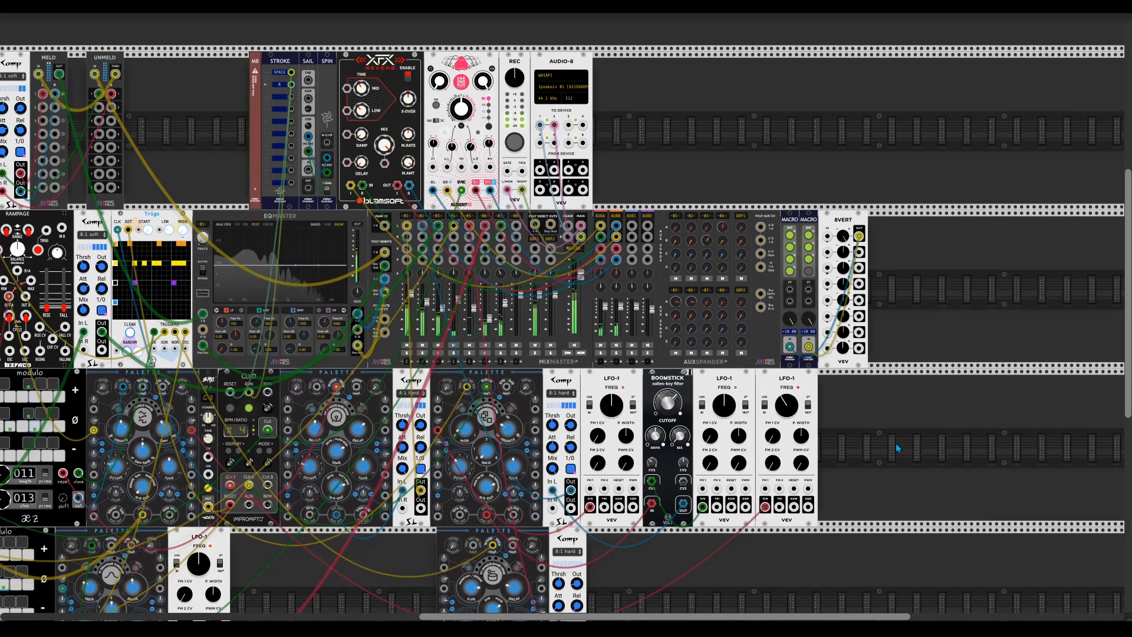
Duplicate the bottom-row 8:1 hard Comp, place the copy beside the last LFO-1, and set its ratio to 2:1 soft.
scroll(897, 444, down, 3)
scroll(896, 444, left, 8)
scroll(903, 440, up, 4)
scroll(904, 440, right, 5)
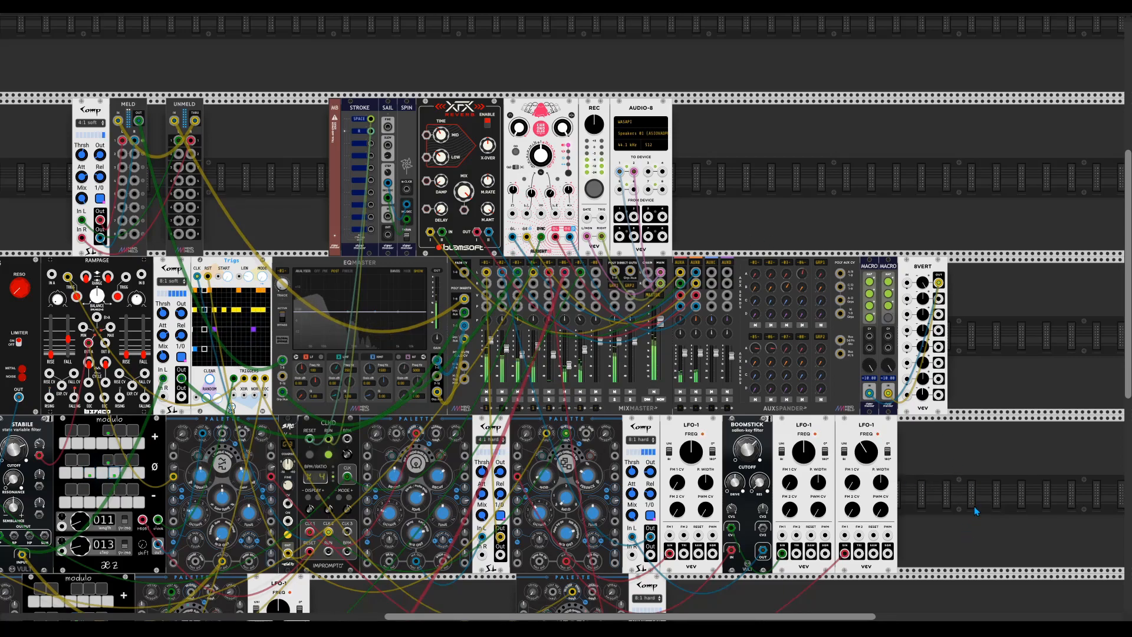
key(ctrl+d)
drag(684, 586, 914, 425)
click(916, 440)
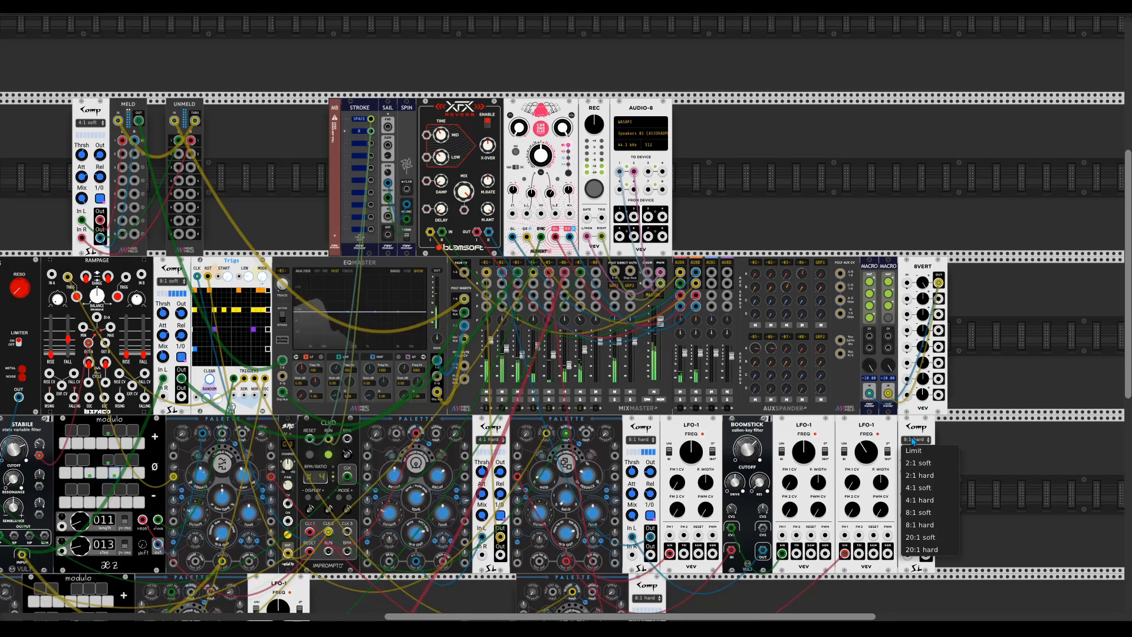
click(930, 464)
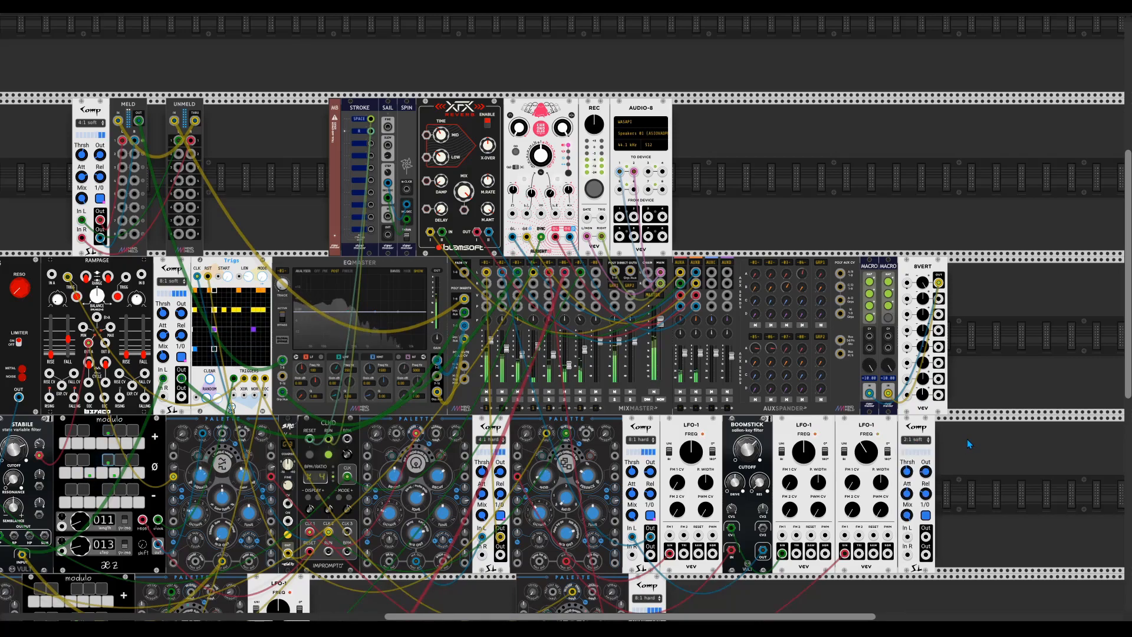
Adjust the new 2:1 soft Comp's threshold and route the mixer's main stereo outputs through it to REC and AUDIO-8.
drag(907, 472, 907, 470)
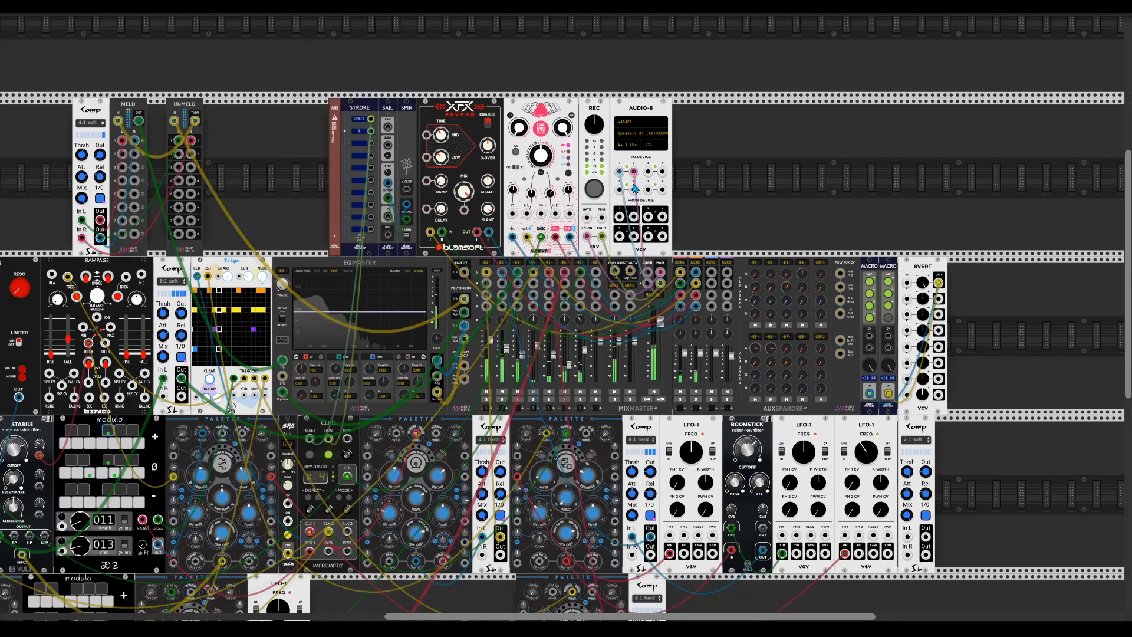
drag(601, 237, 907, 537)
drag(661, 283, 926, 555)
drag(587, 237, 926, 536)
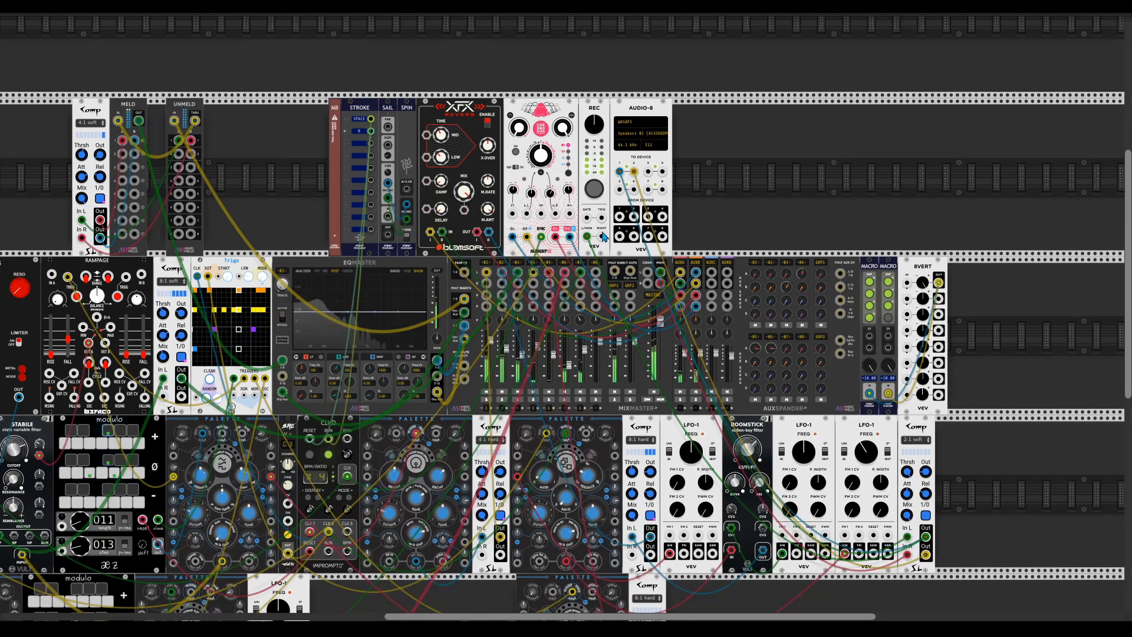
Set the 2:1 soft Comp's threshold to about 2.17 V and makeup gain to about 1.26 dB, comparing it bypassed and active.
mouse_move(928, 479)
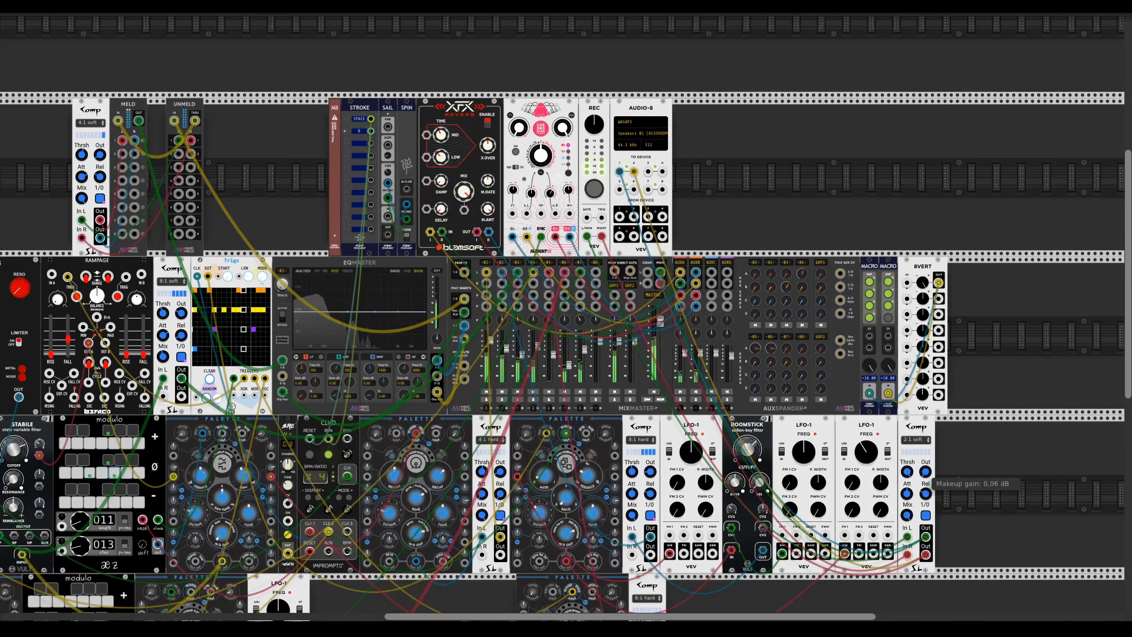
click(926, 516)
click(926, 516)
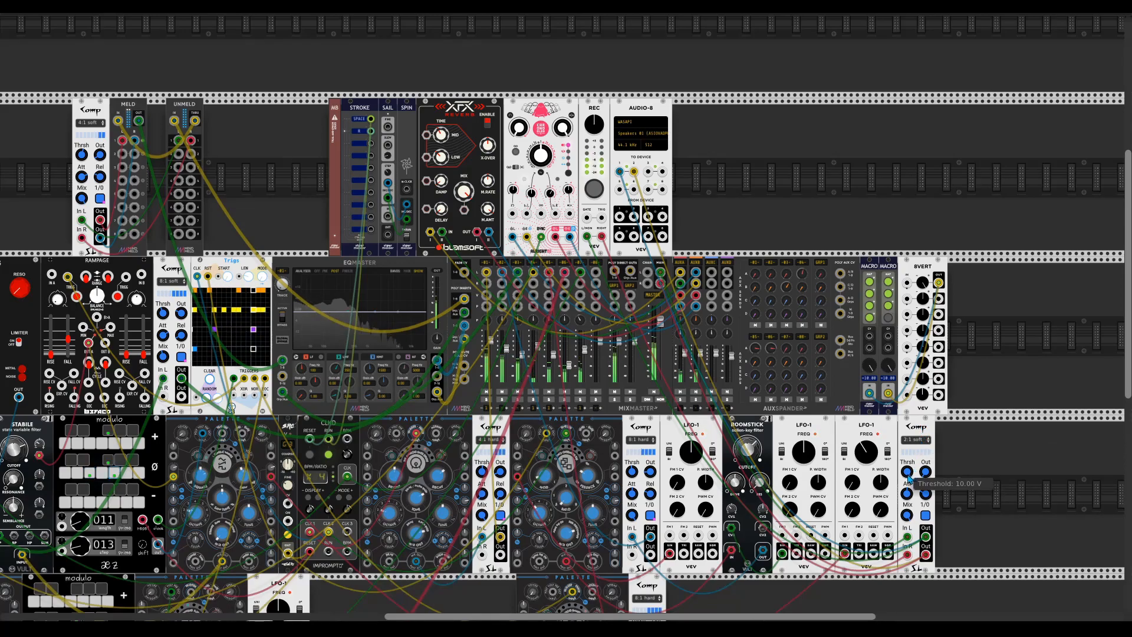
mouse_move(910, 494)
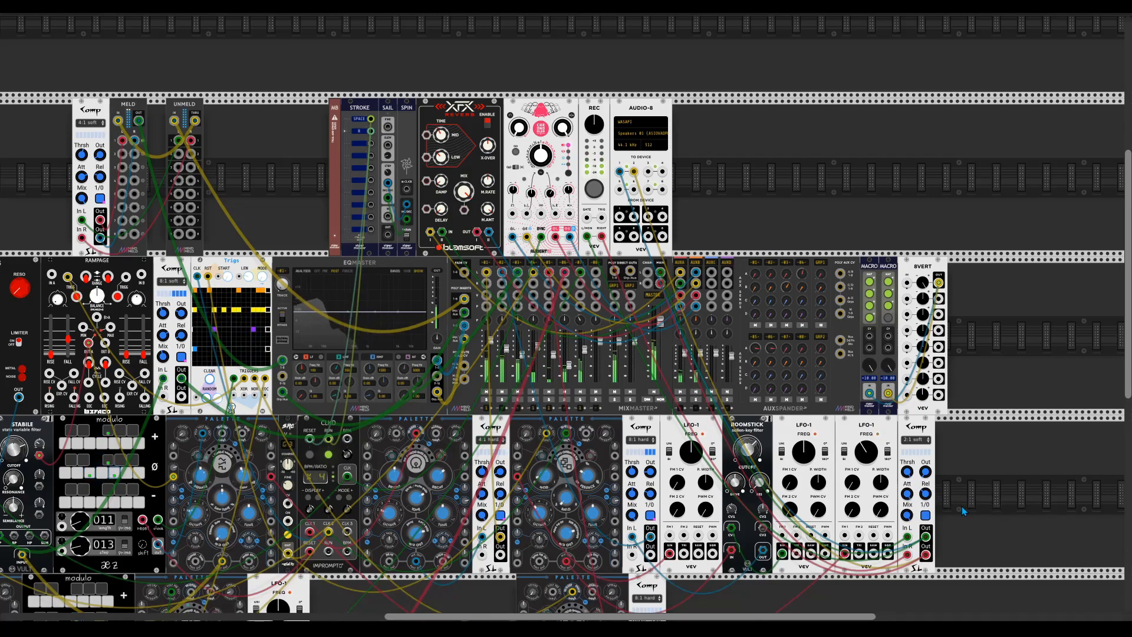
mouse_move(906, 473)
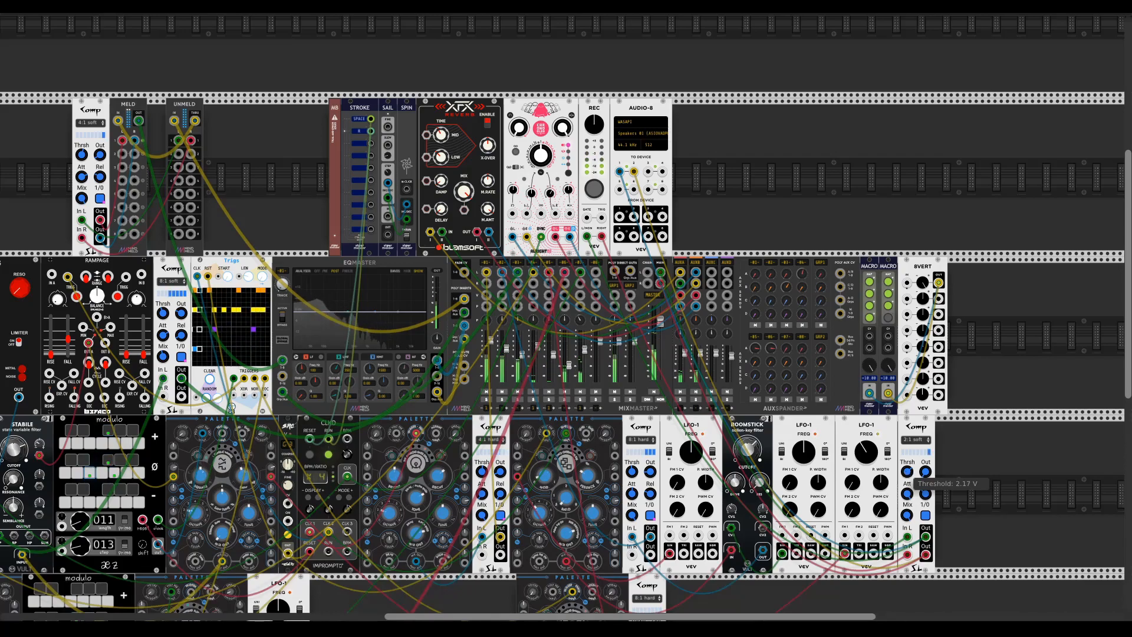
drag(907, 473, 906, 473)
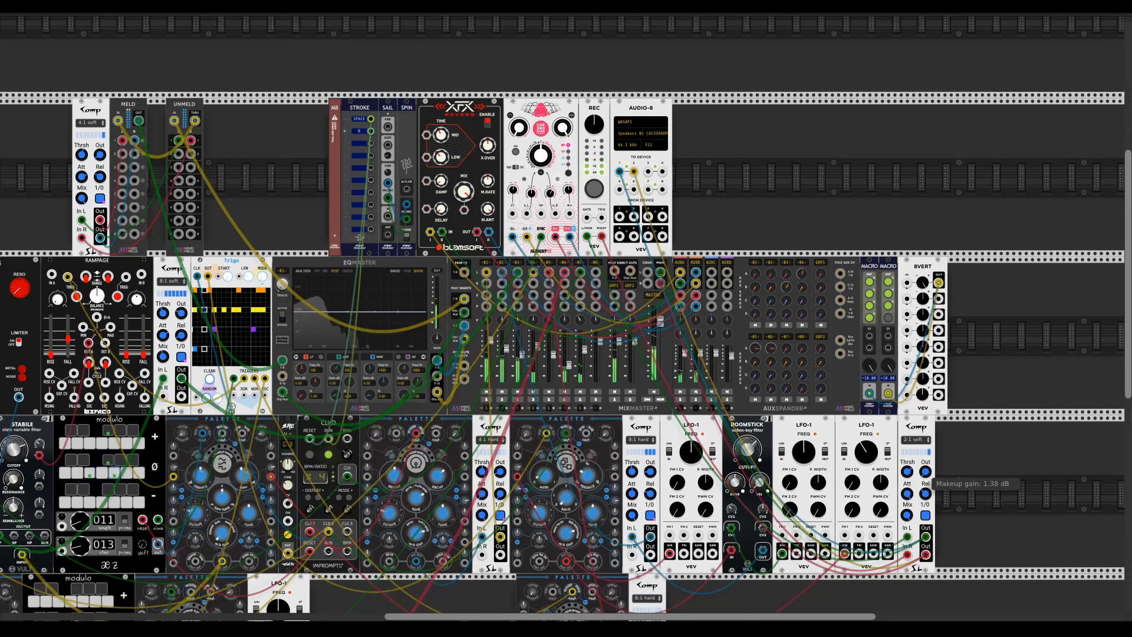
drag(926, 472, 927, 475)
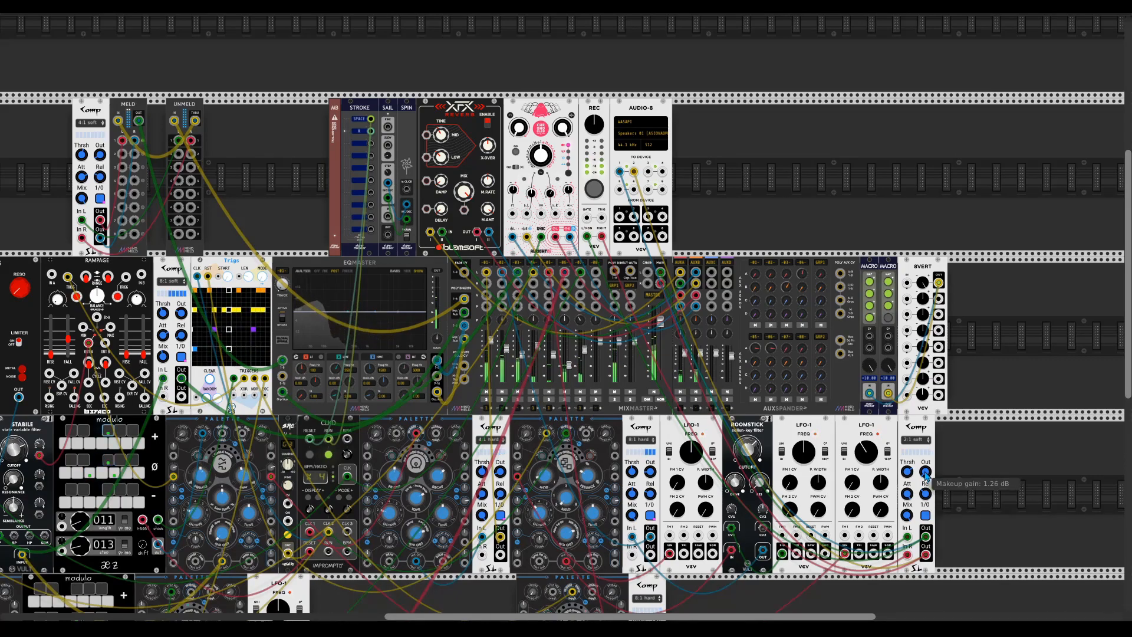
click(925, 516)
click(925, 516)
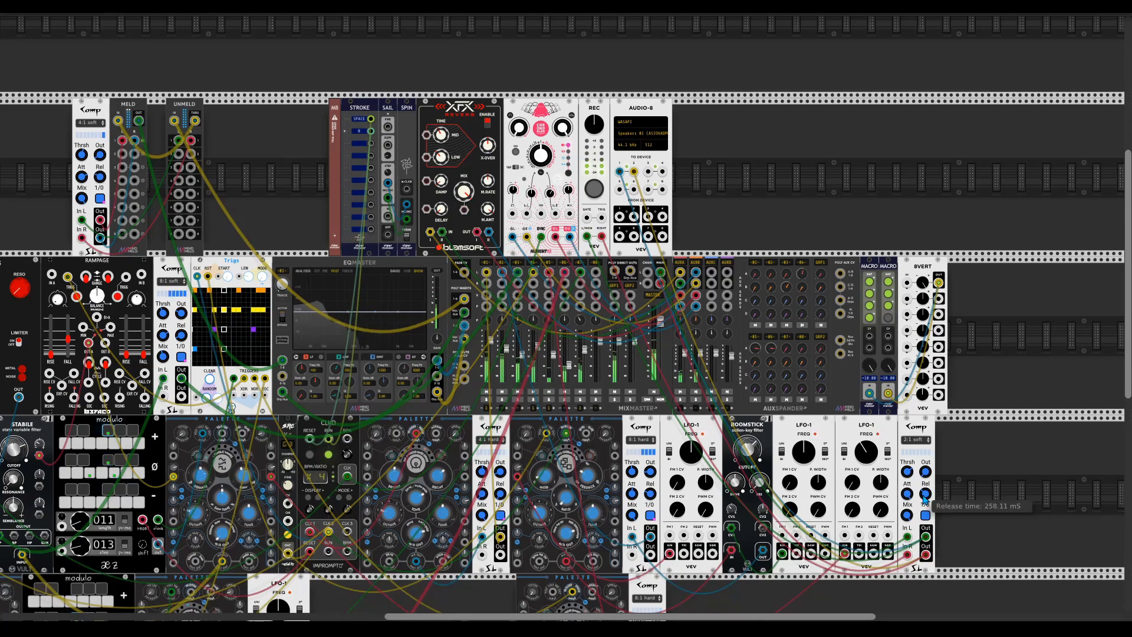
Refine the 2:1 soft Comp's release to about 332.65 ms and threshold to about 1.65 V, toggling its bypass to compare.
click(926, 517)
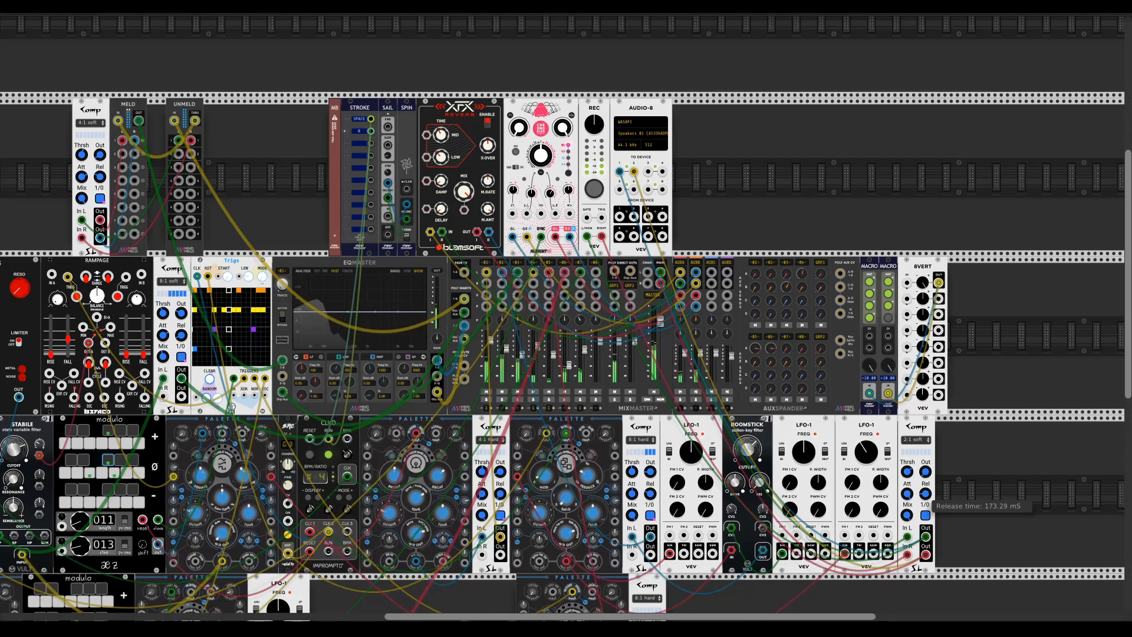
click(926, 516)
click(926, 516)
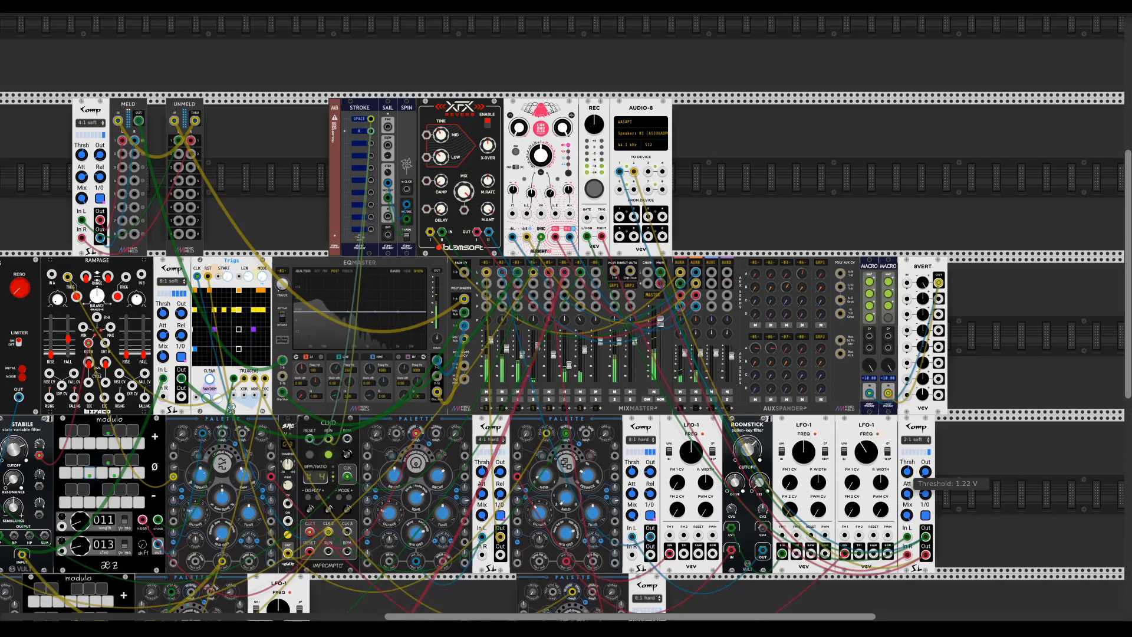
drag(926, 494, 926, 501)
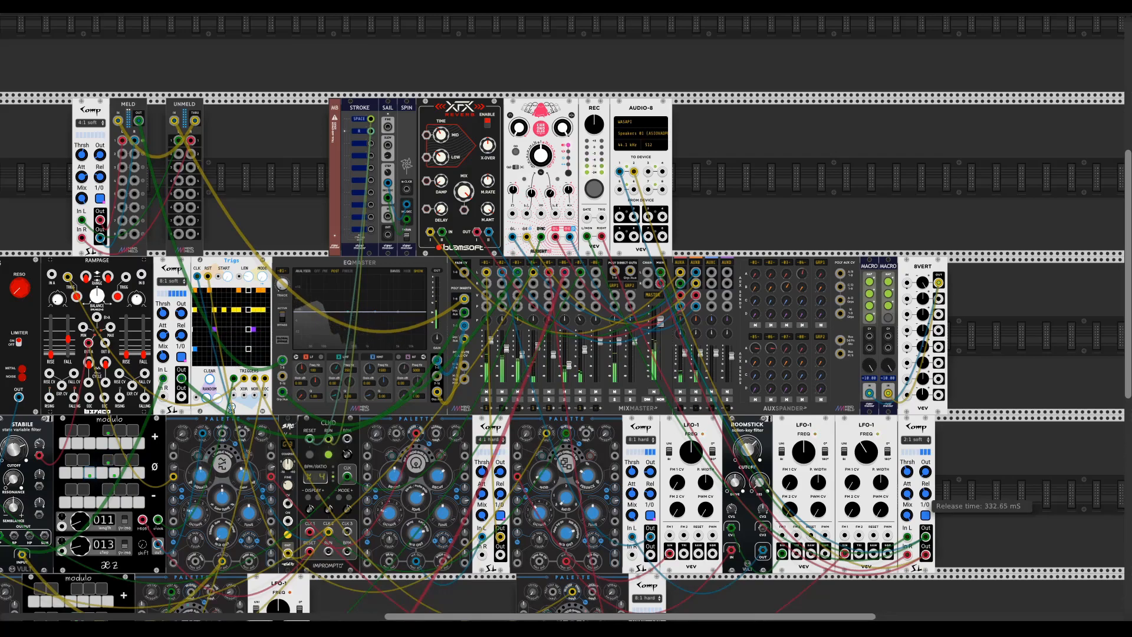
drag(926, 500, 931, 492)
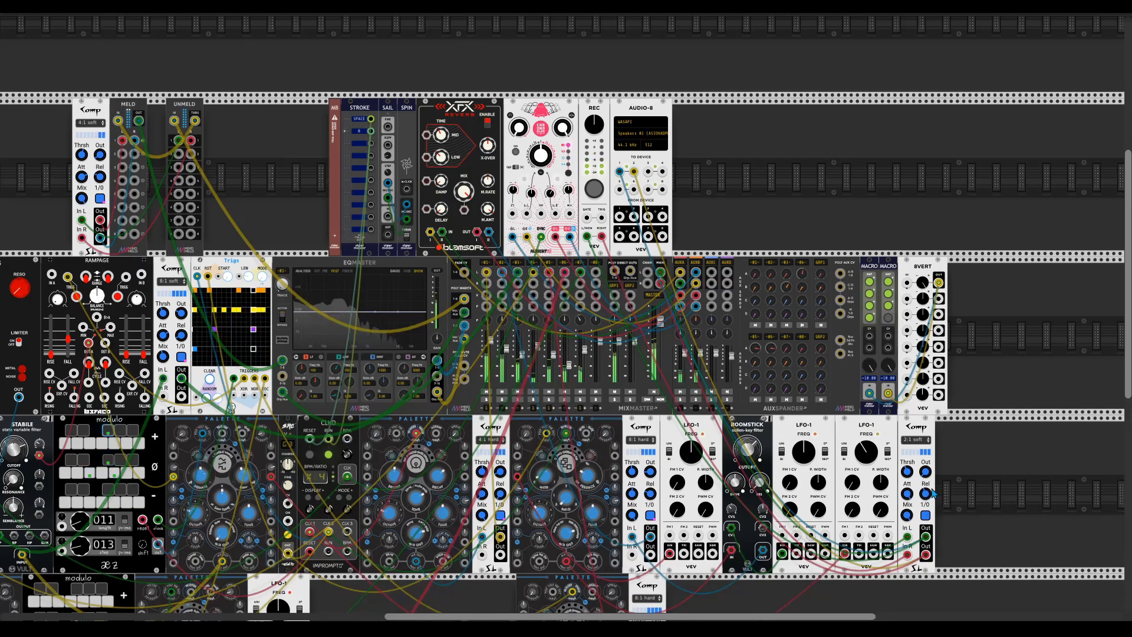
drag(905, 477, 905, 479)
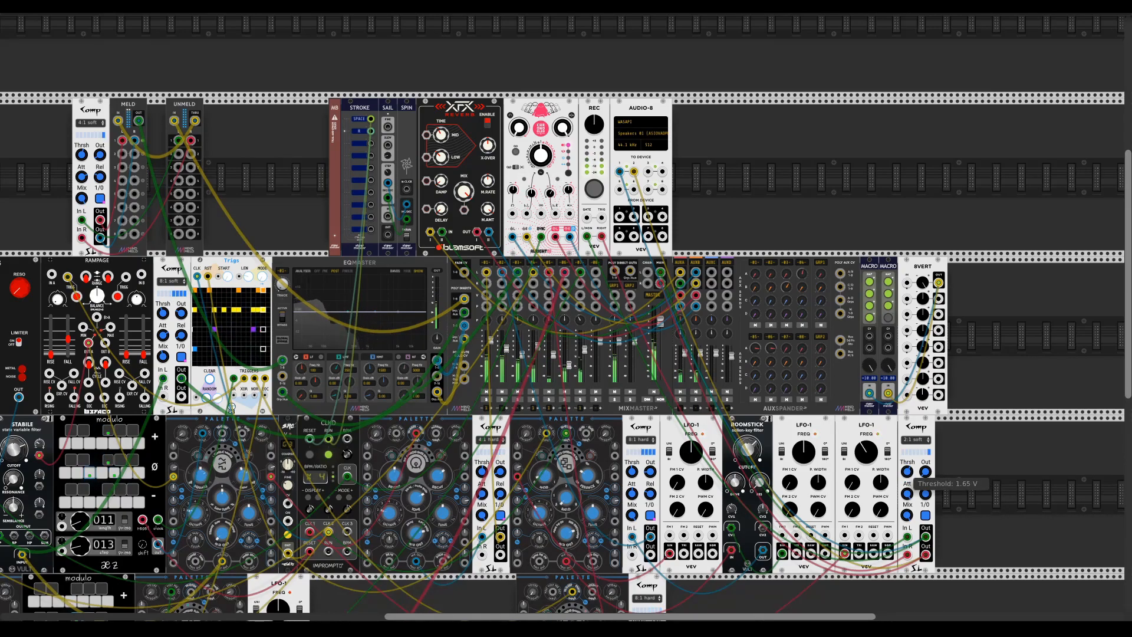
drag(908, 472, 888, 472)
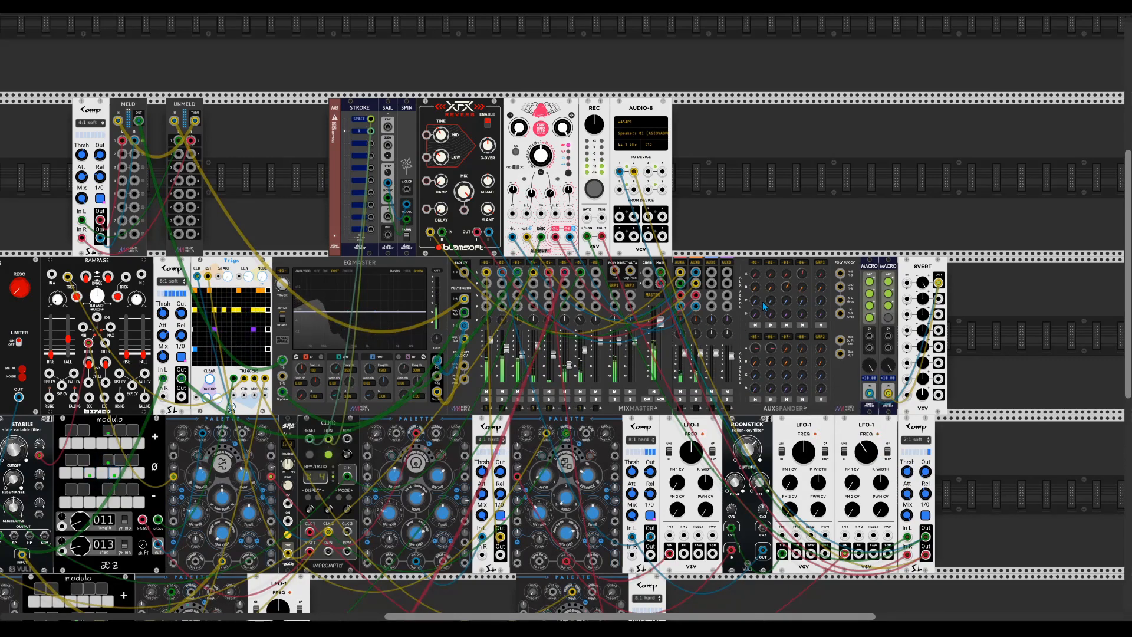
Set mixer track 3's aux sends to about -10.75 dB for AUXA and about -4.35 dB for AUXB.
drag(785, 286, 784, 283)
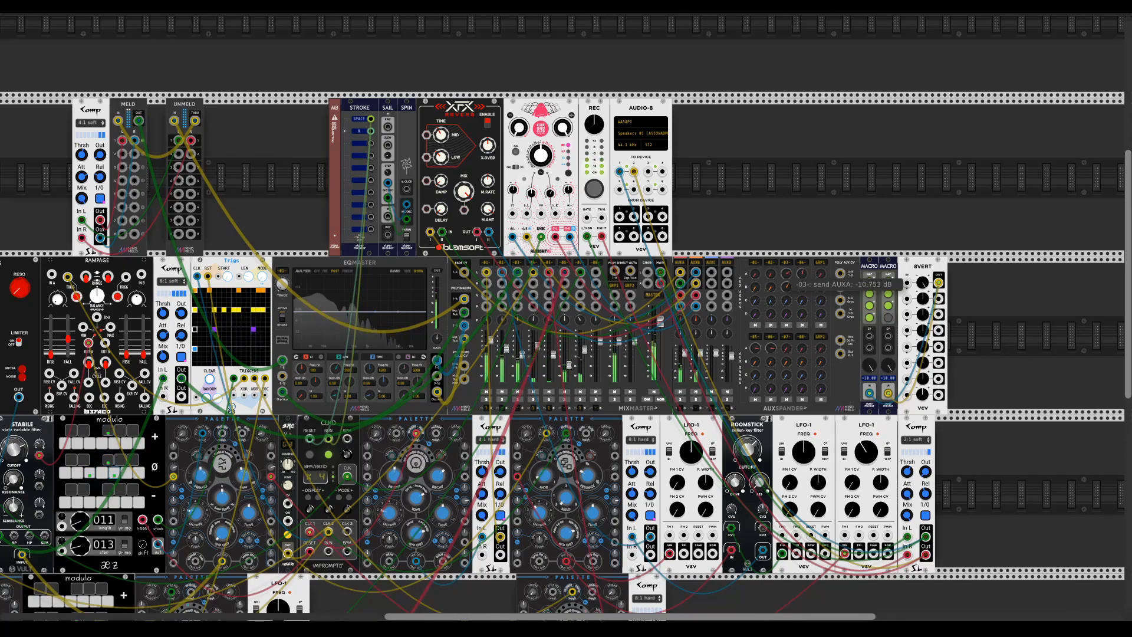
drag(786, 287, 787, 284)
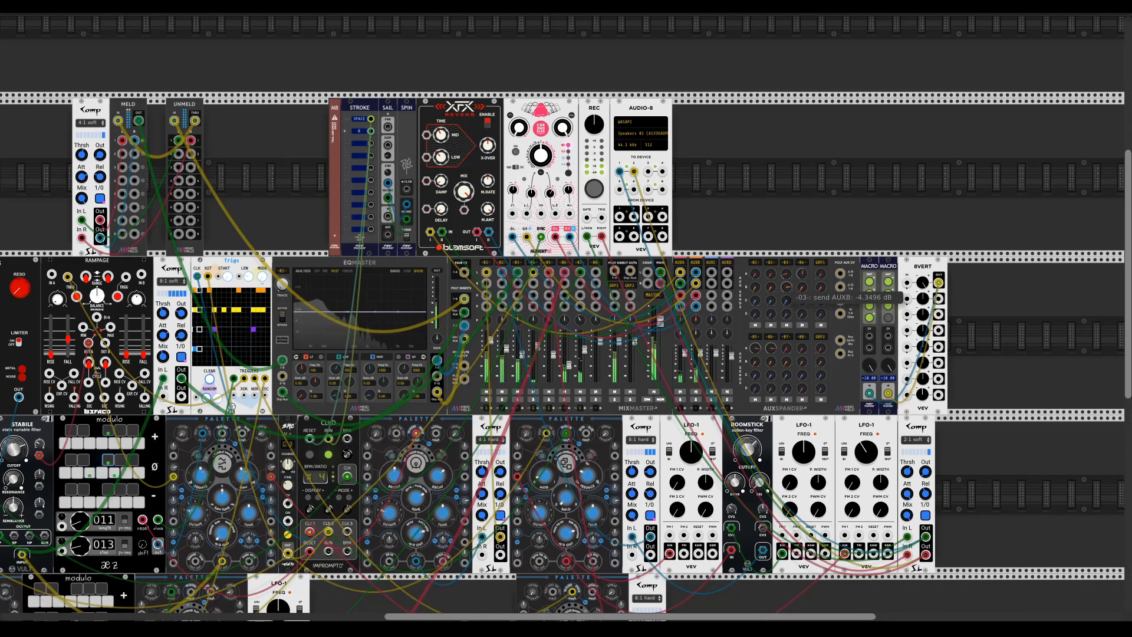
Set the delay module's feedback to 28% and the 2:1 soft Comp's makeup gain to about 1.86 dB, comparing the Comp bypassed and active.
drag(540, 156, 523, 131)
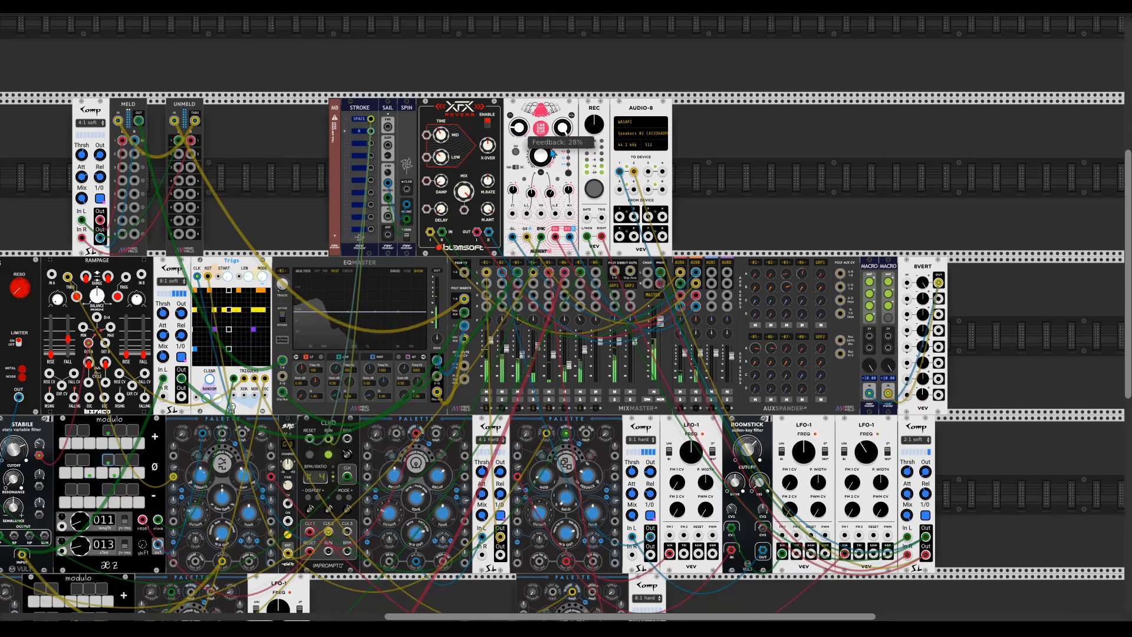
click(926, 516)
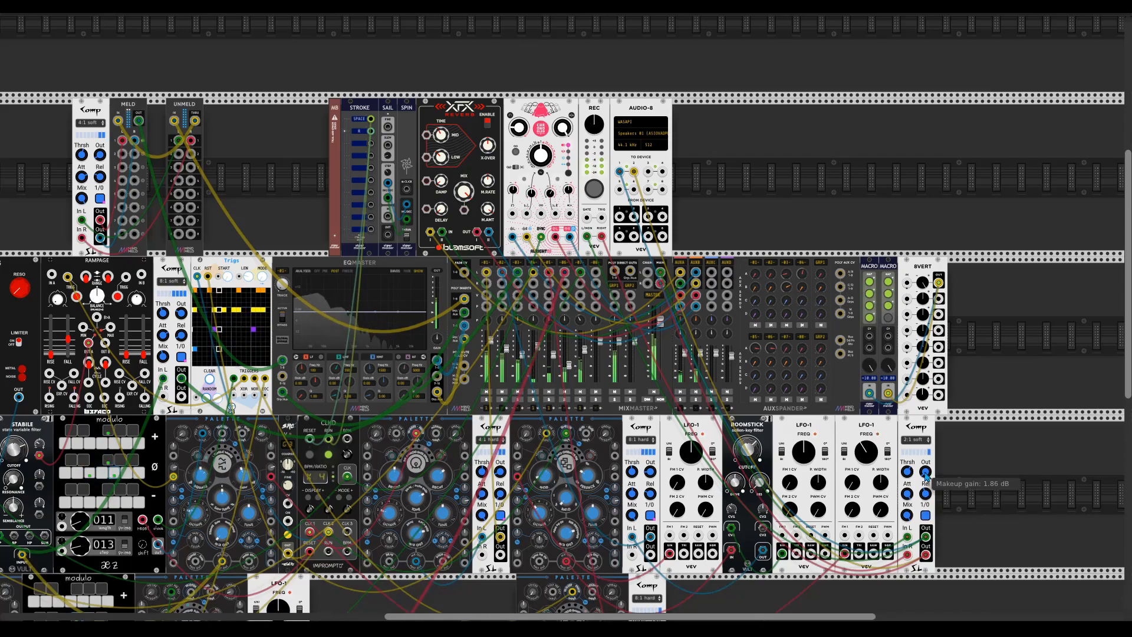
click(927, 517)
click(927, 517)
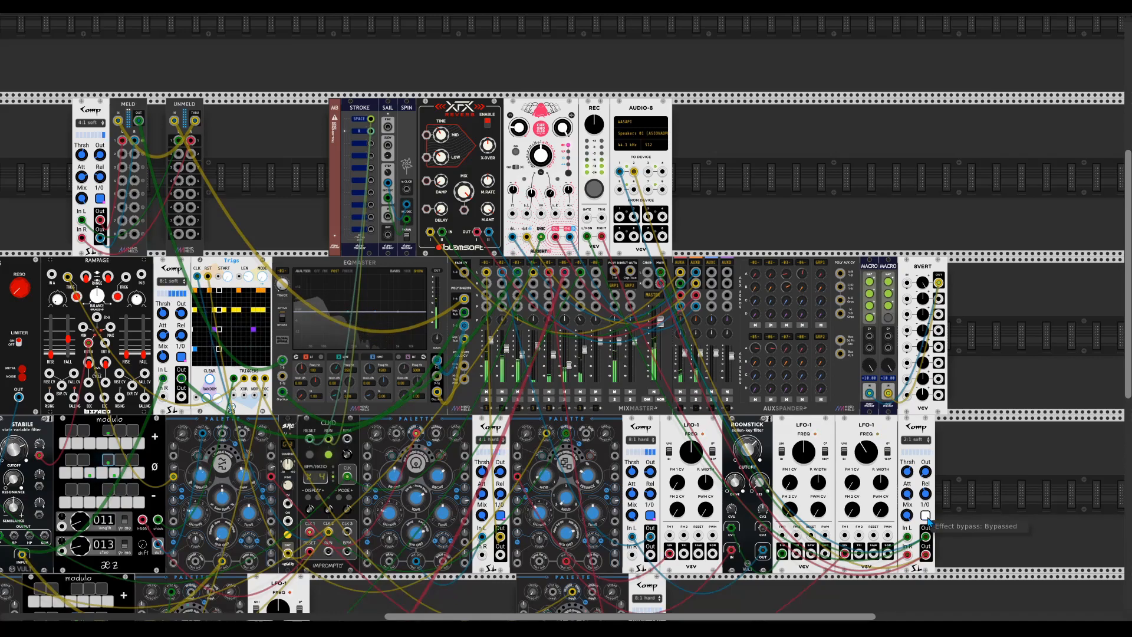
click(926, 516)
click(927, 517)
click(927, 518)
click(927, 517)
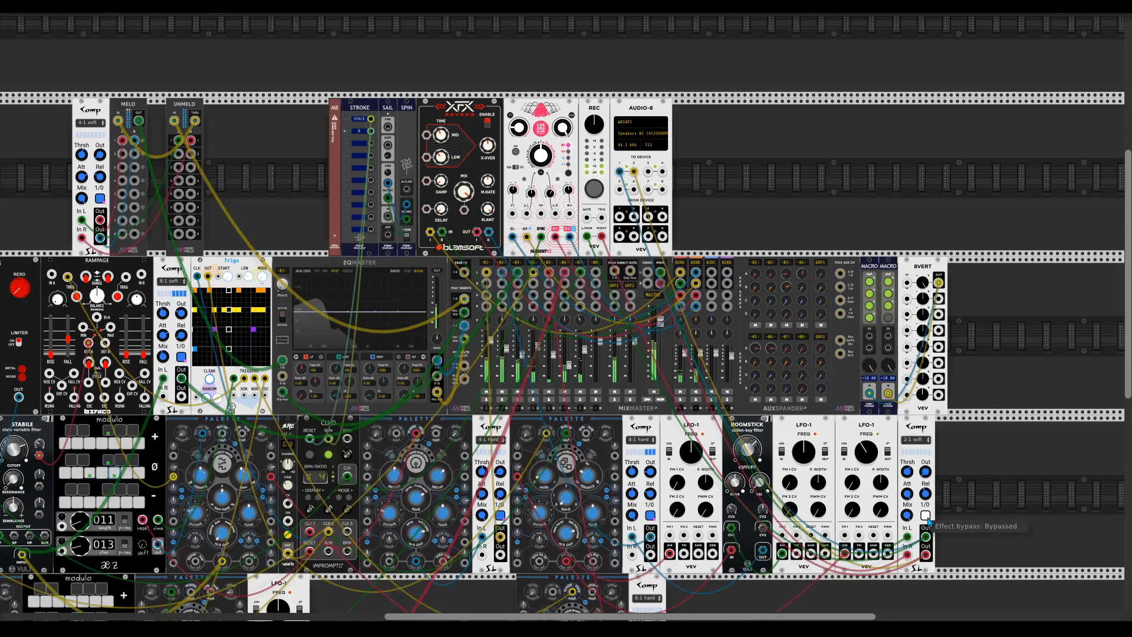
click(926, 517)
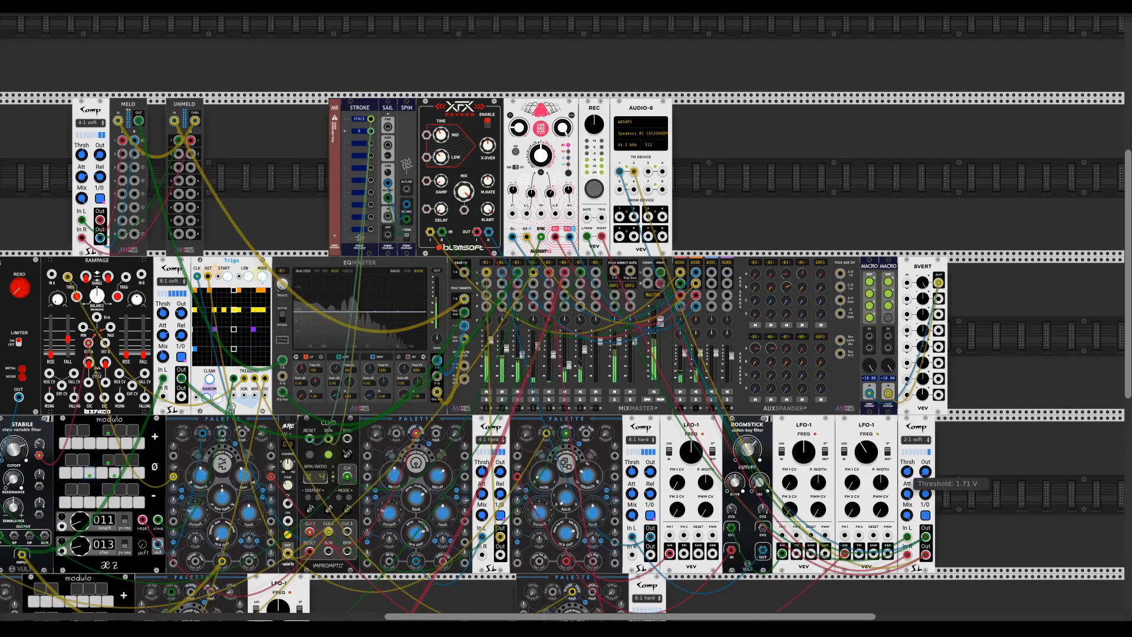
Switch the master 2:1 soft Comp to 4:1 soft and set its threshold to about 1.95 V, toggling its bypass to compare.
click(917, 440)
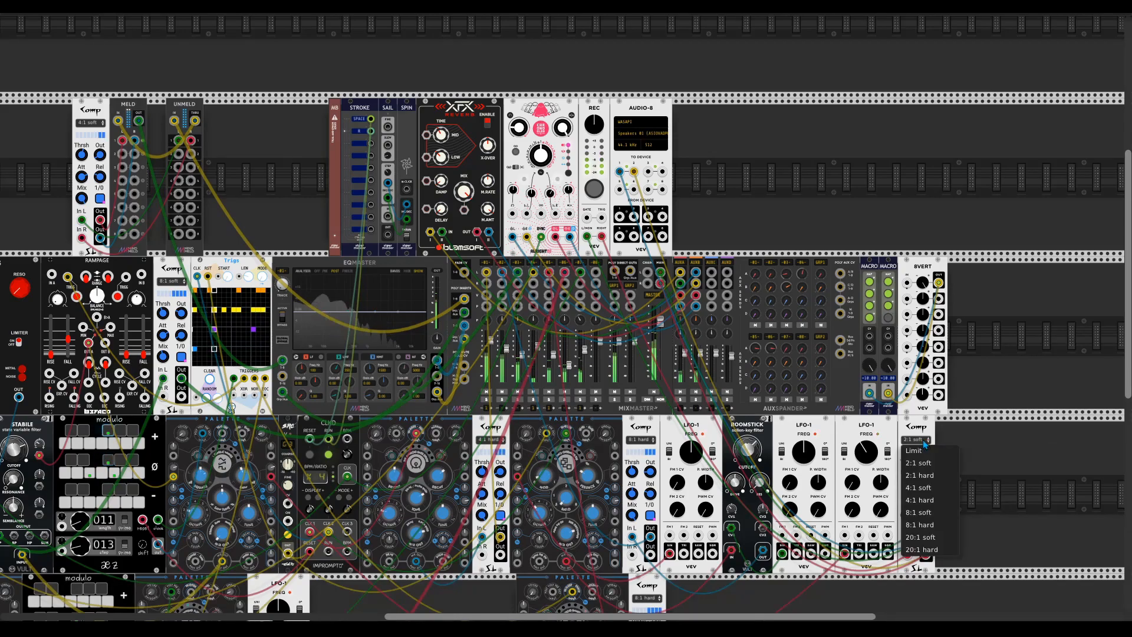
click(935, 487)
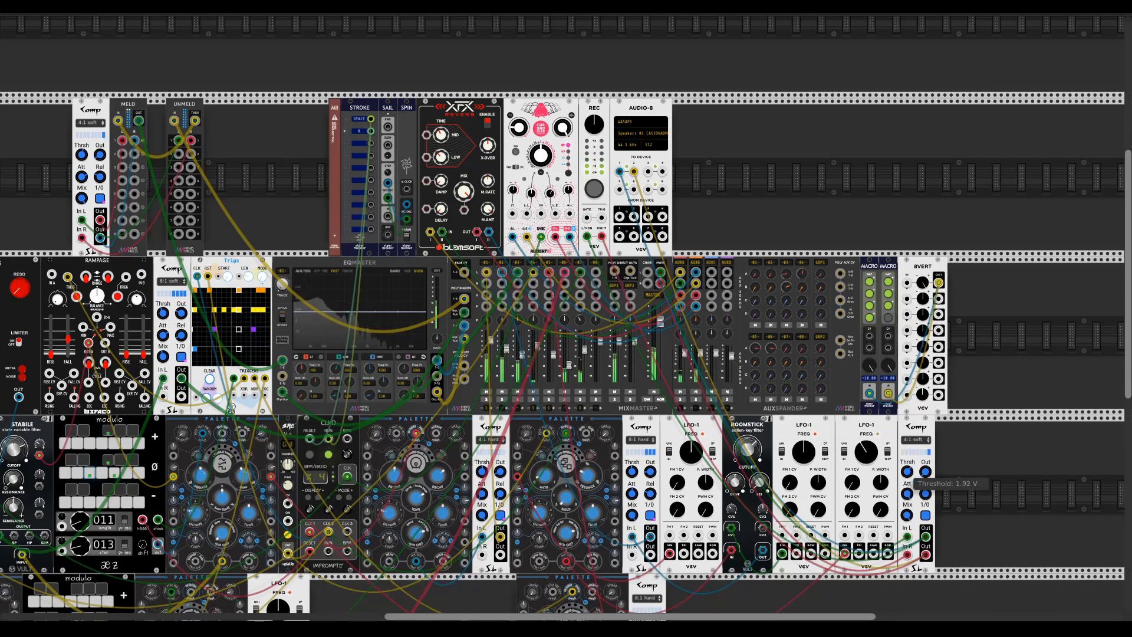
click(927, 516)
click(926, 516)
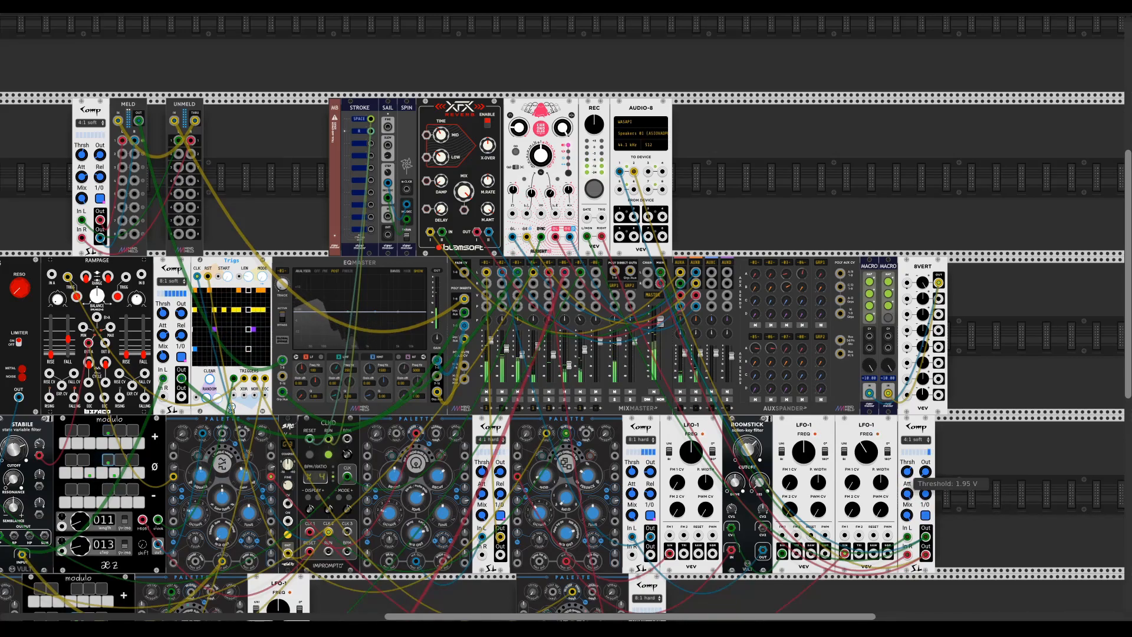
click(927, 517)
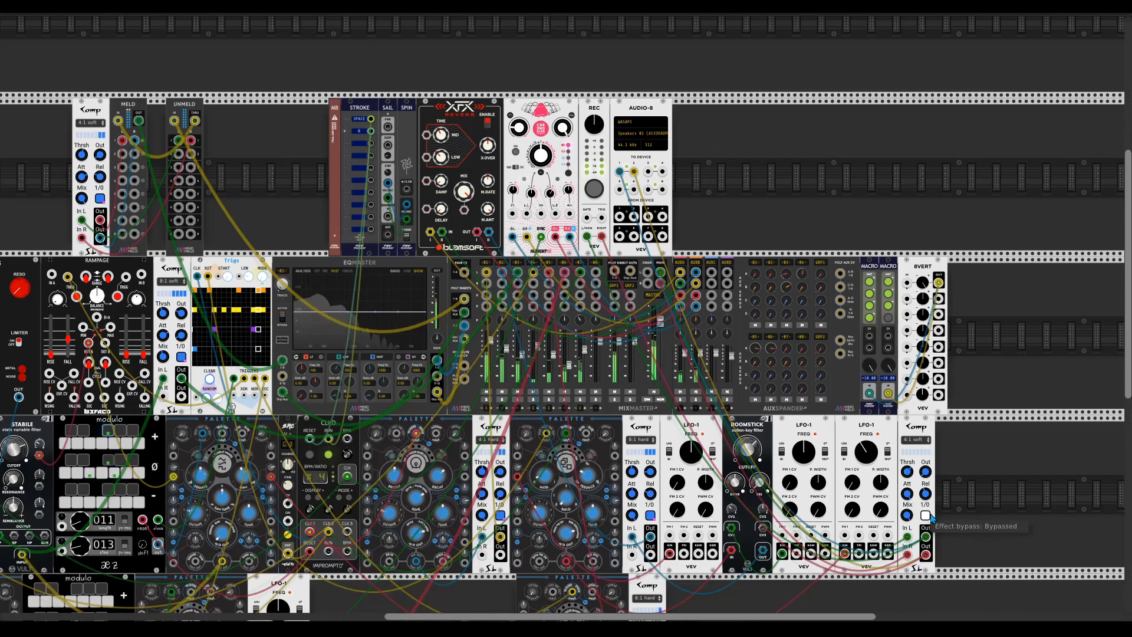
click(926, 517)
click(926, 516)
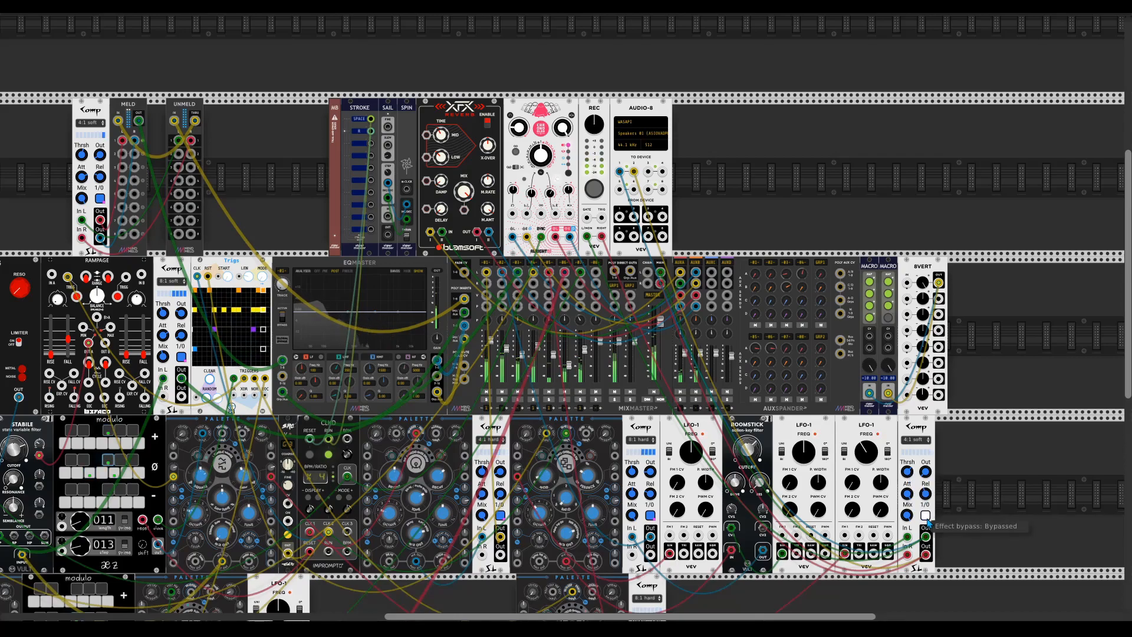
click(927, 517)
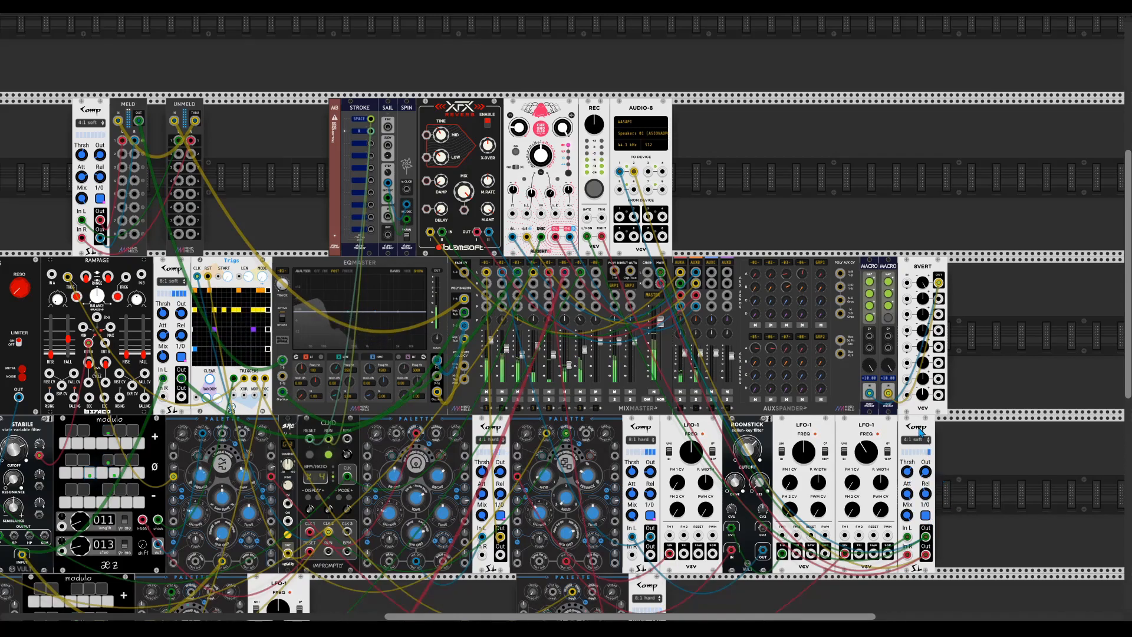
Duplicate the master 4:1 soft Comp and set the copy's ratio to Limit.
key(ctrl+d)
click(959, 440)
click(958, 452)
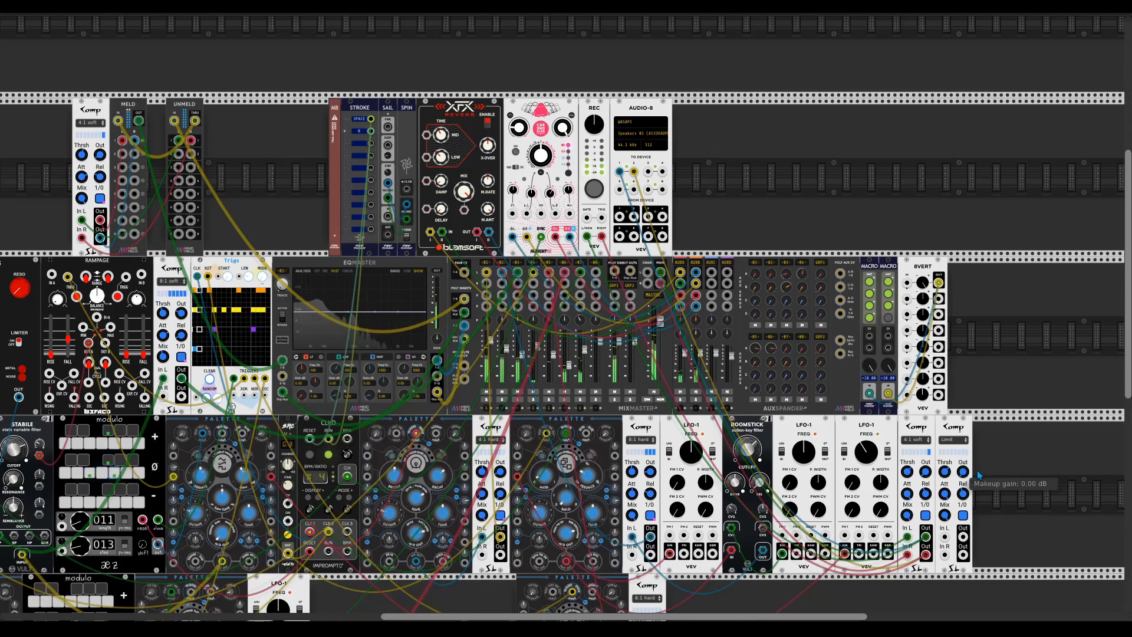
Route the 4:1 soft Comp's stereo outputs through the Limit Comp to REC and AUDIO-8.
drag(934, 555, 624, 176)
right_click(623, 173)
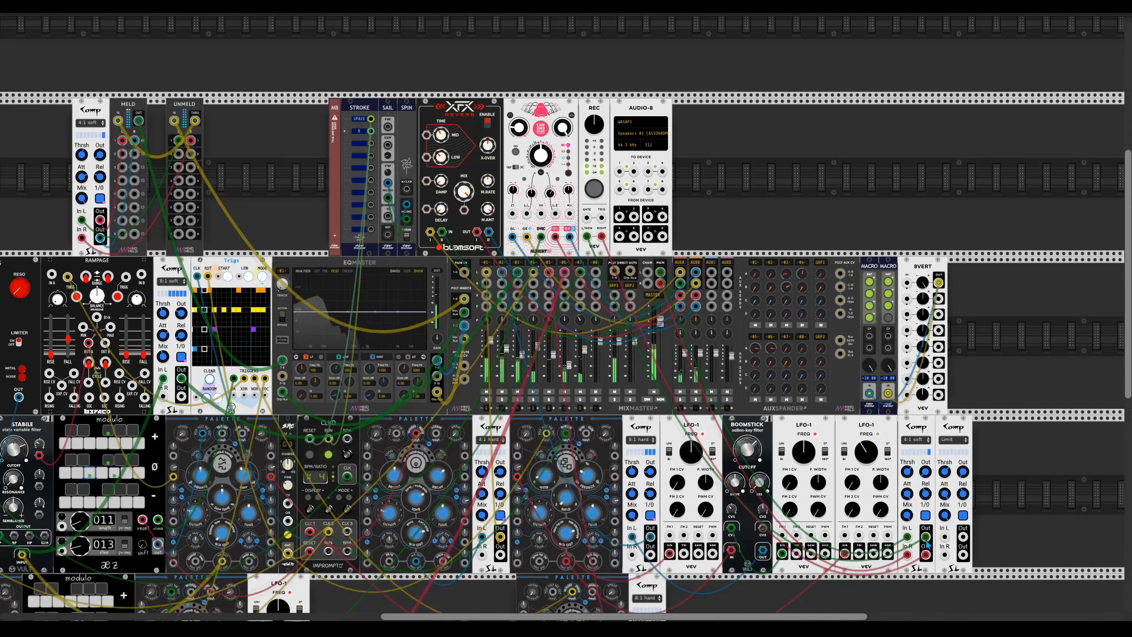
drag(928, 536, 963, 555)
drag(587, 237, 964, 536)
drag(601, 236, 964, 557)
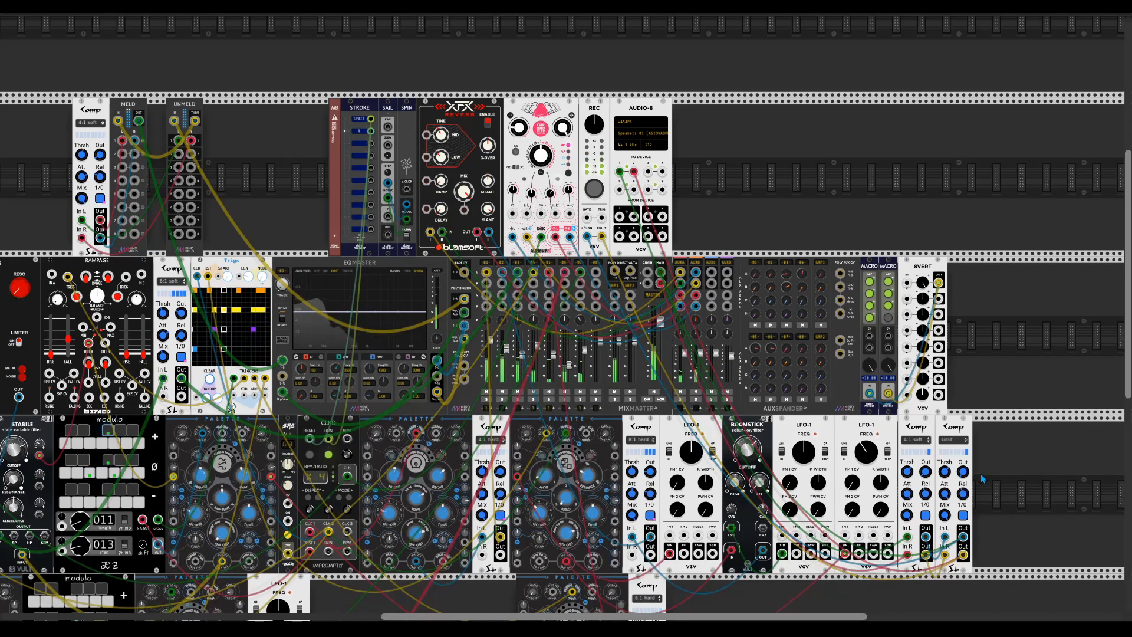
Set the Limit Comp's threshold to about 1.73 V and its makeup gain to about 4.56 dB.
mouse_move(946, 475)
drag(945, 472, 945, 489)
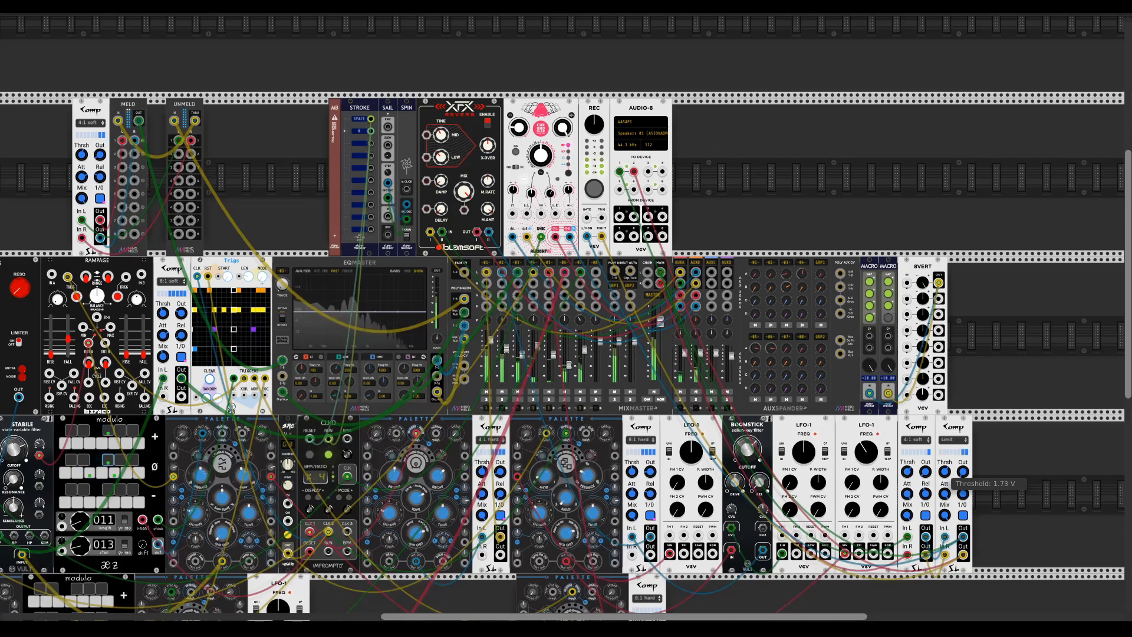
scroll(1025, 480, right, 5)
scroll(872, 476, down, 1)
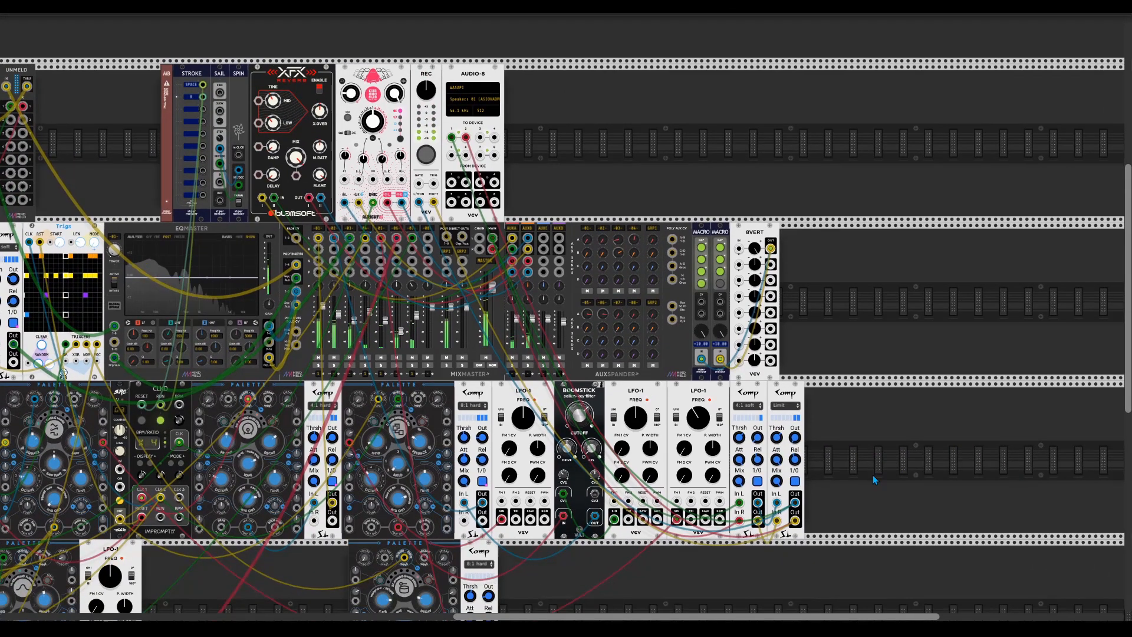
scroll(833, 454, down, 1)
scroll(832, 454, left, 1)
mouse_move(800, 427)
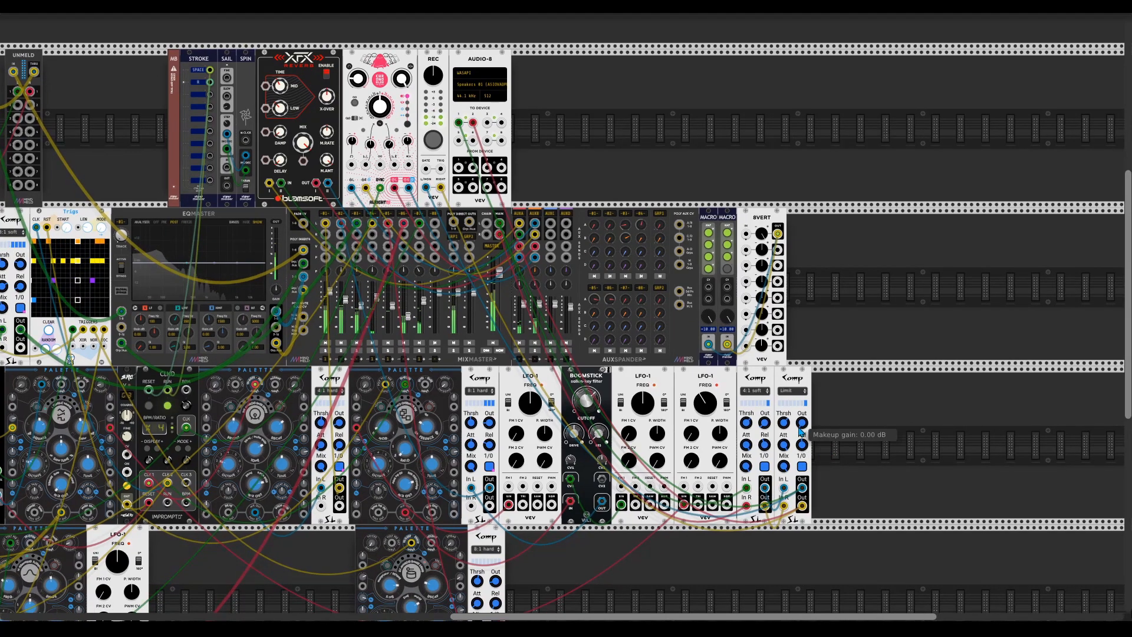
drag(847, 443, 810, 420)
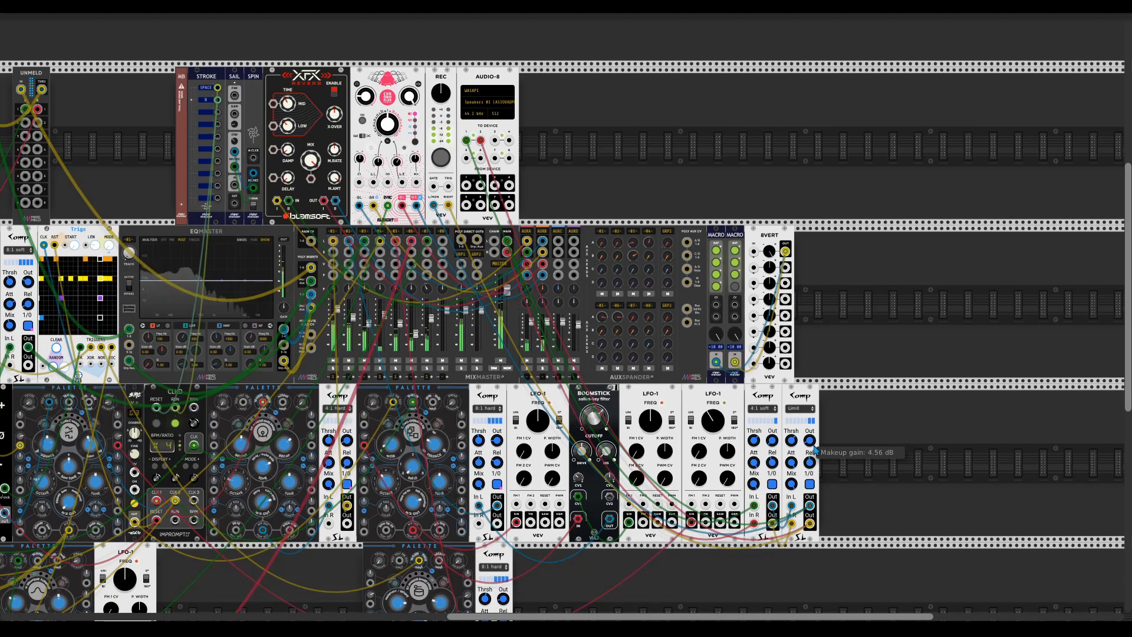
drag(835, 459, 859, 472)
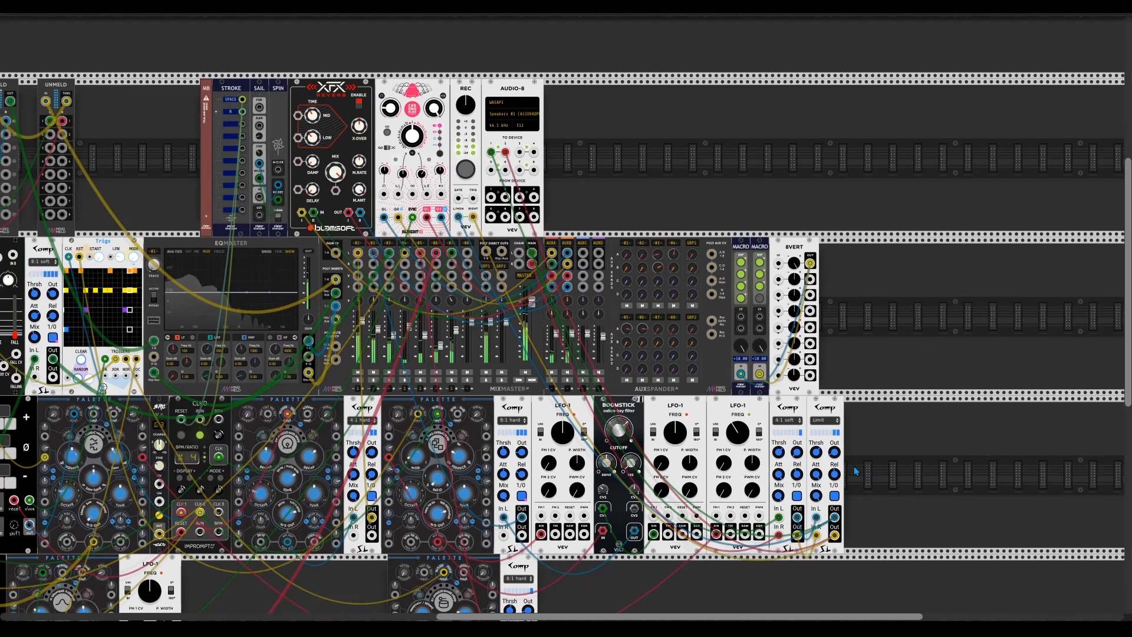
Fine-tune the Limit Comp's threshold to about 1.82 V.
mouse_move(816, 452)
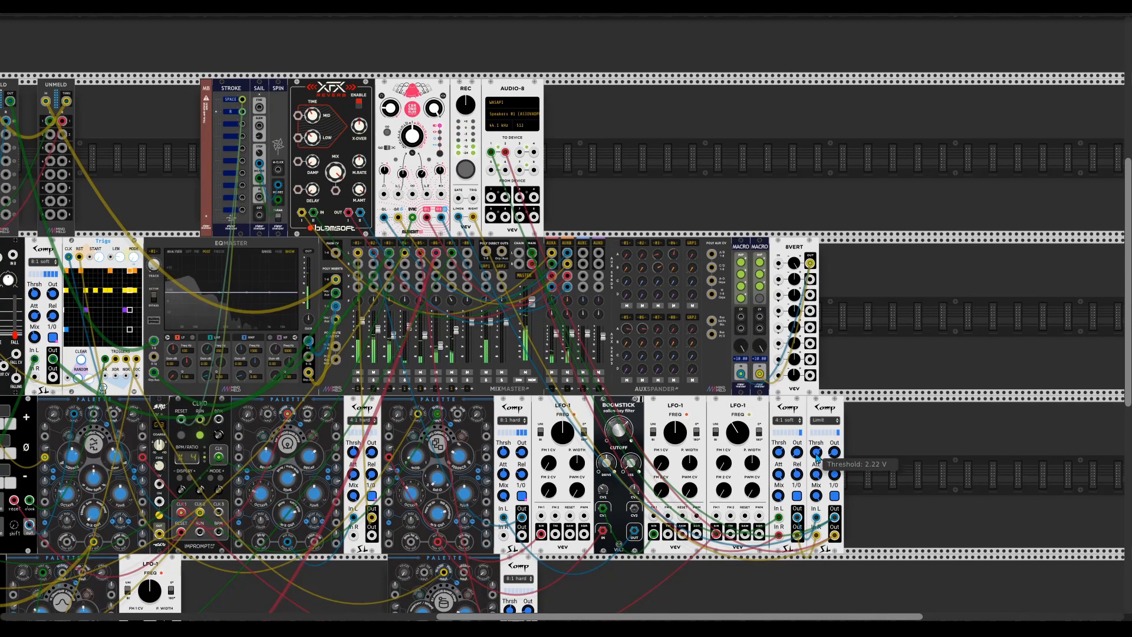
drag(817, 452, 816, 452)
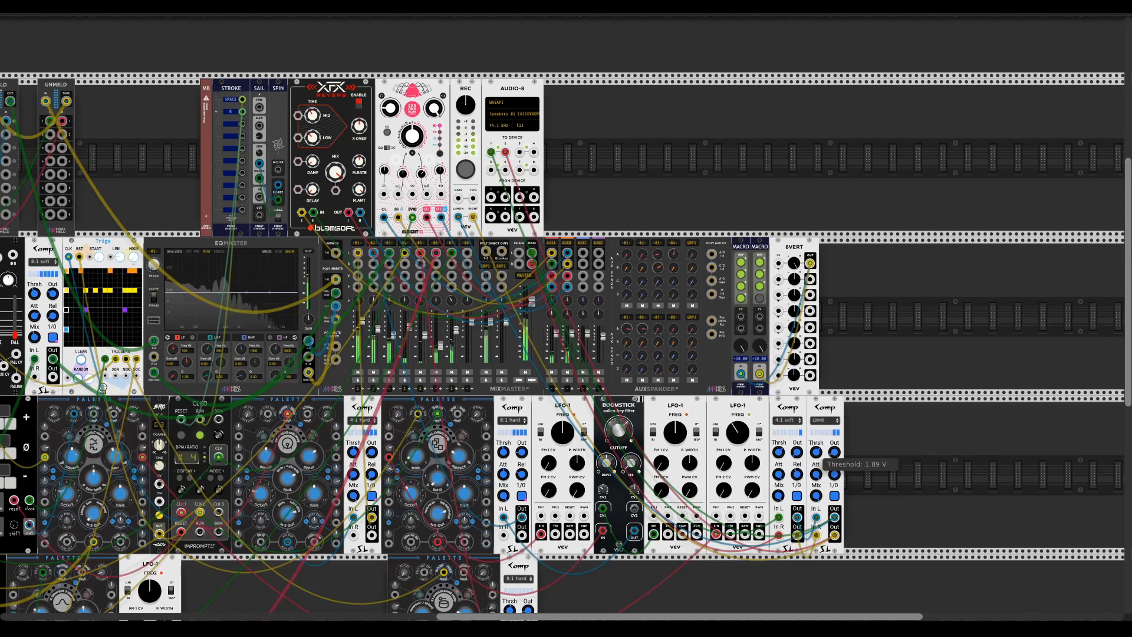
drag(817, 458, 818, 458)
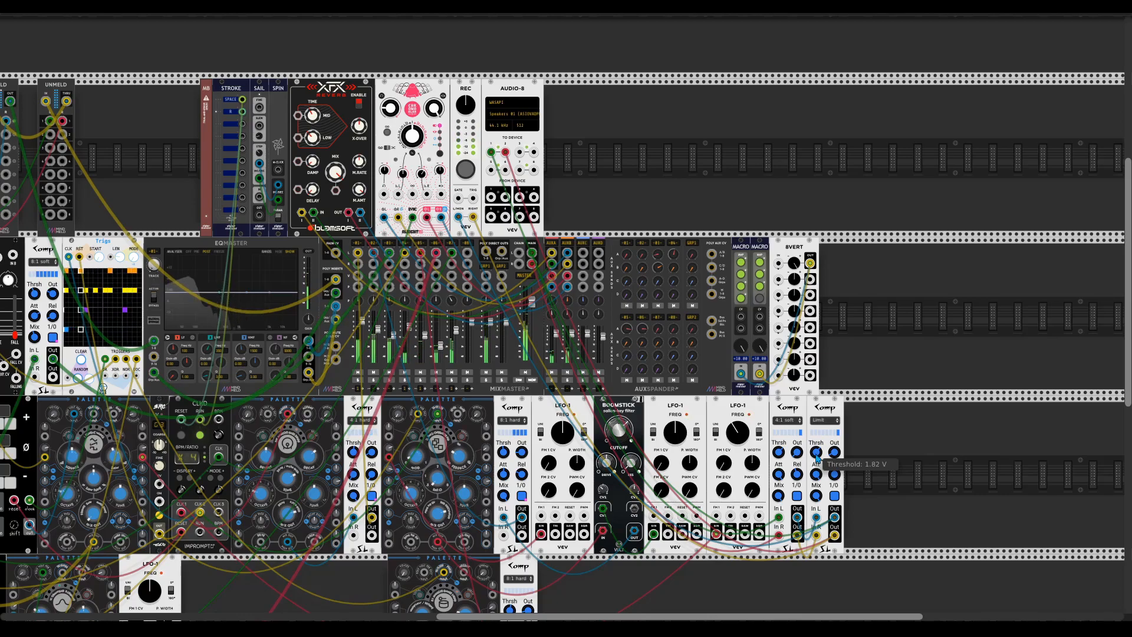
drag(818, 458, 817, 458)
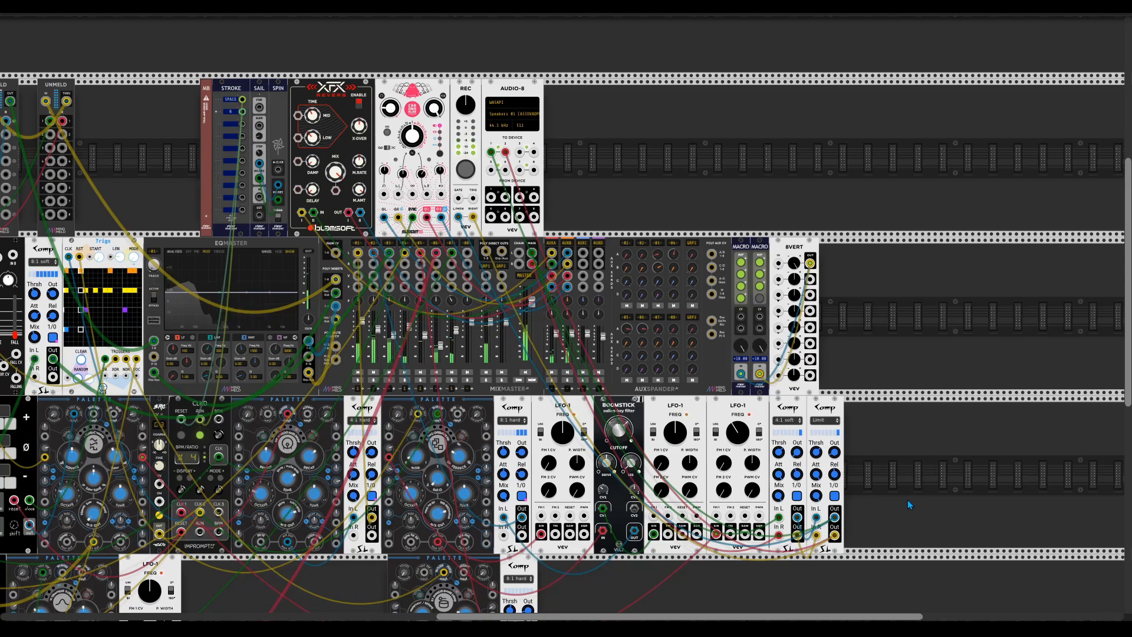
Raise the Limit Comp's threshold and set its makeup gain to about 4.38 dB, comparing it bypassed and active.
mouse_move(818, 475)
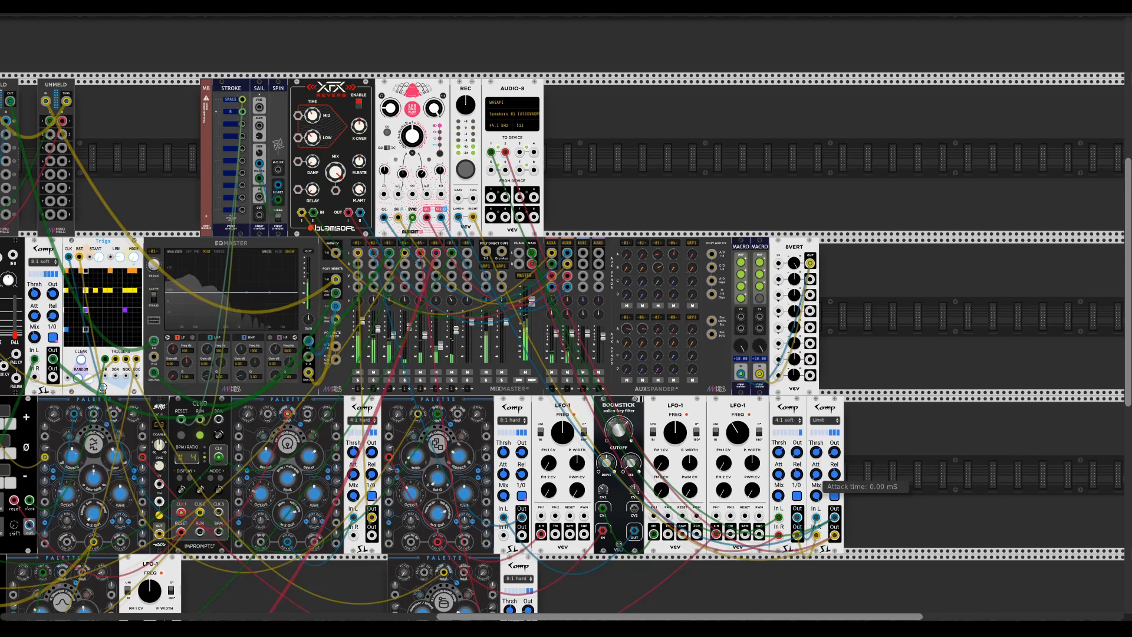
mouse_move(838, 452)
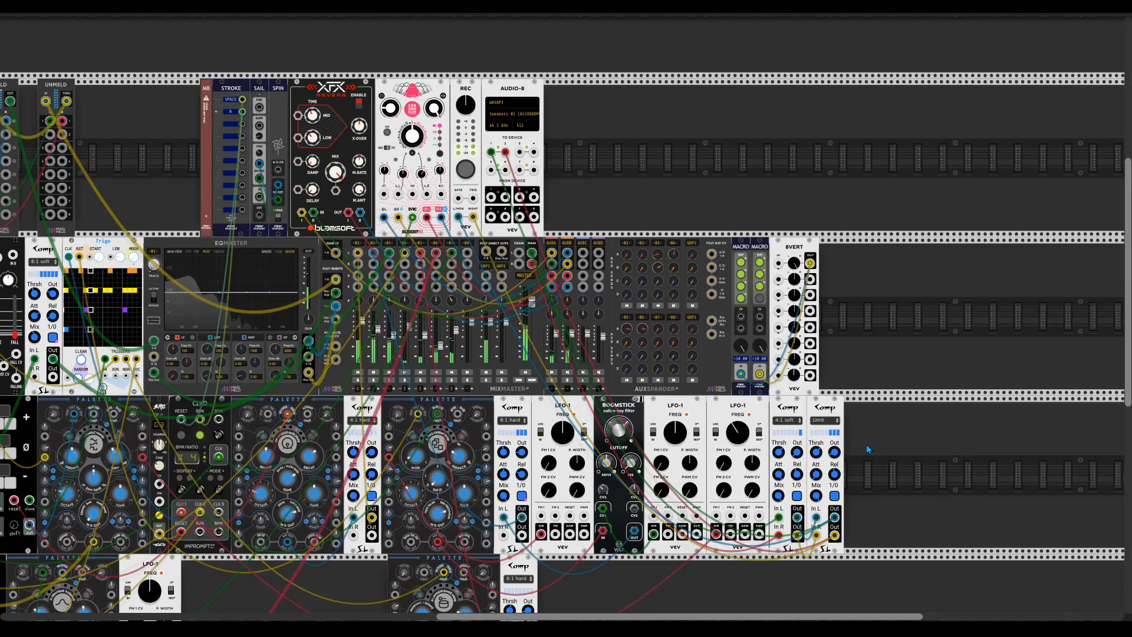
scroll(859, 450, down, 2)
scroll(859, 450, right, 2)
mouse_move(783, 413)
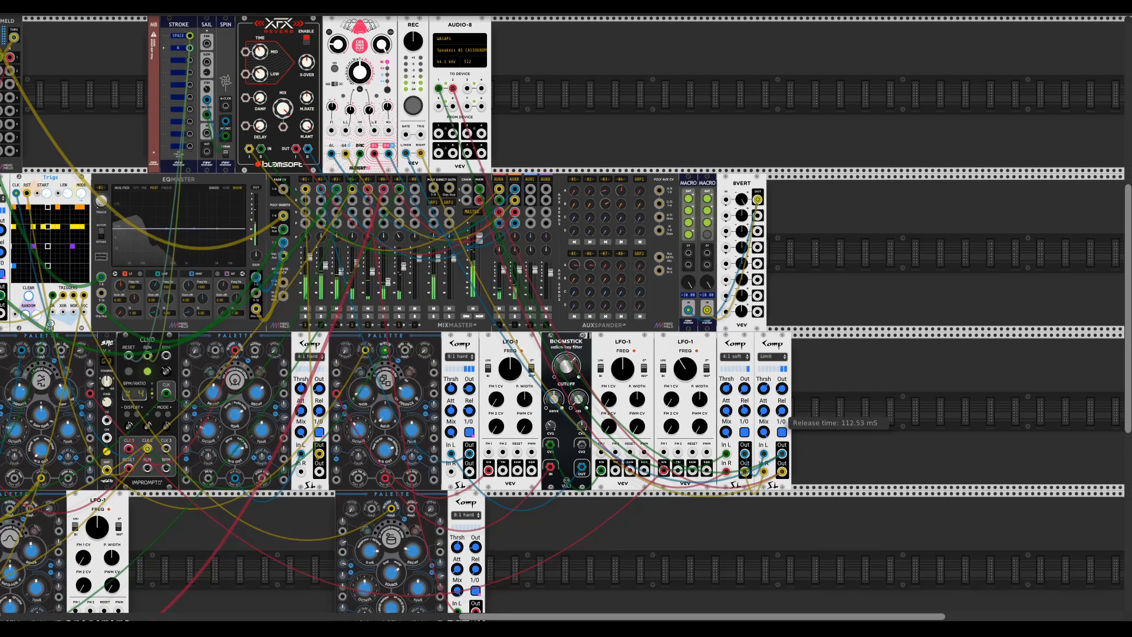
mouse_move(763, 389)
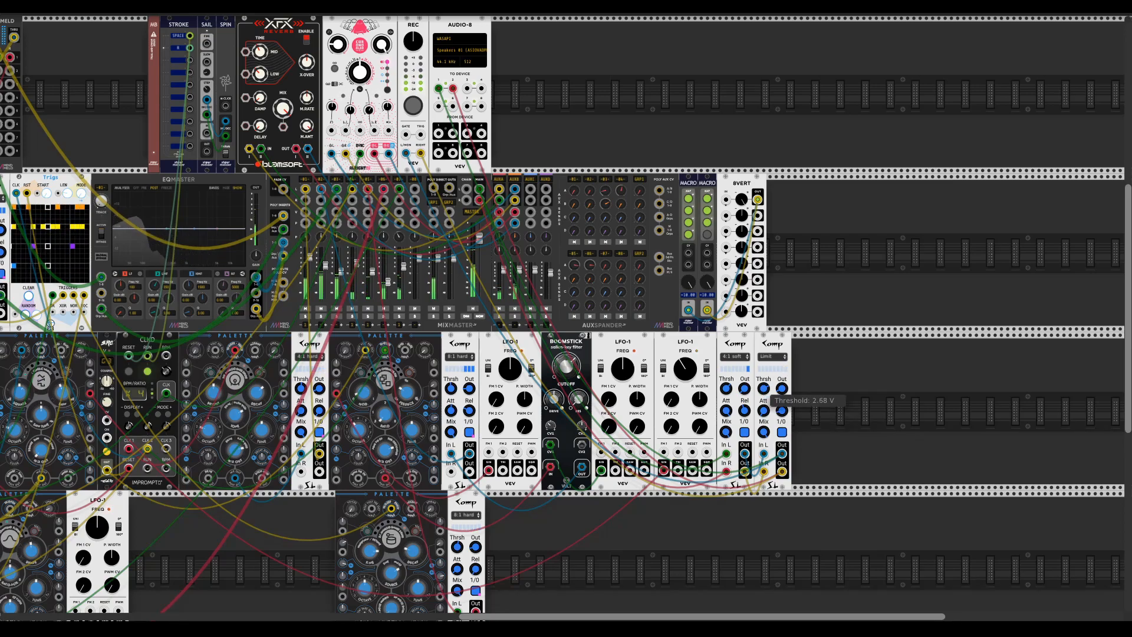
drag(764, 390, 763, 384)
mouse_move(783, 411)
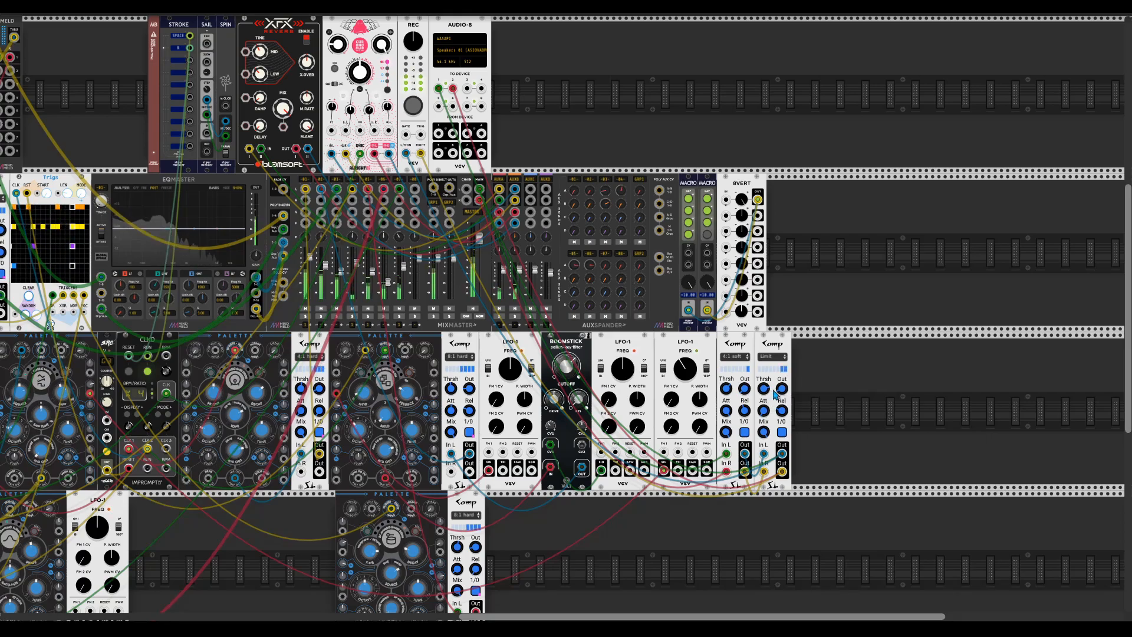
click(783, 434)
mouse_move(782, 389)
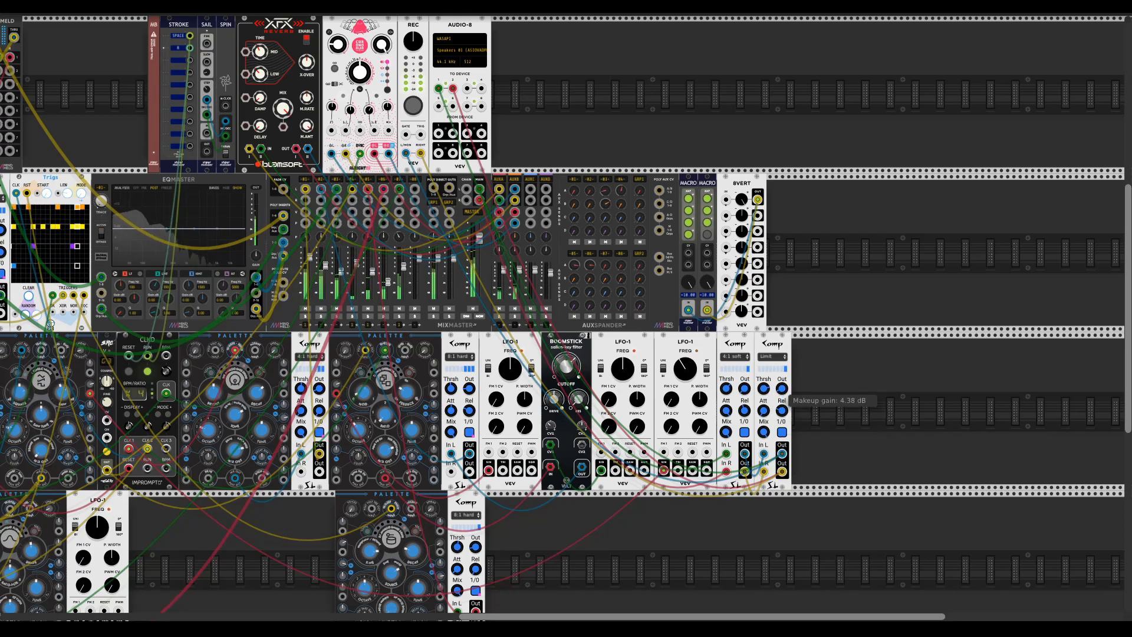
click(782, 435)
click(780, 435)
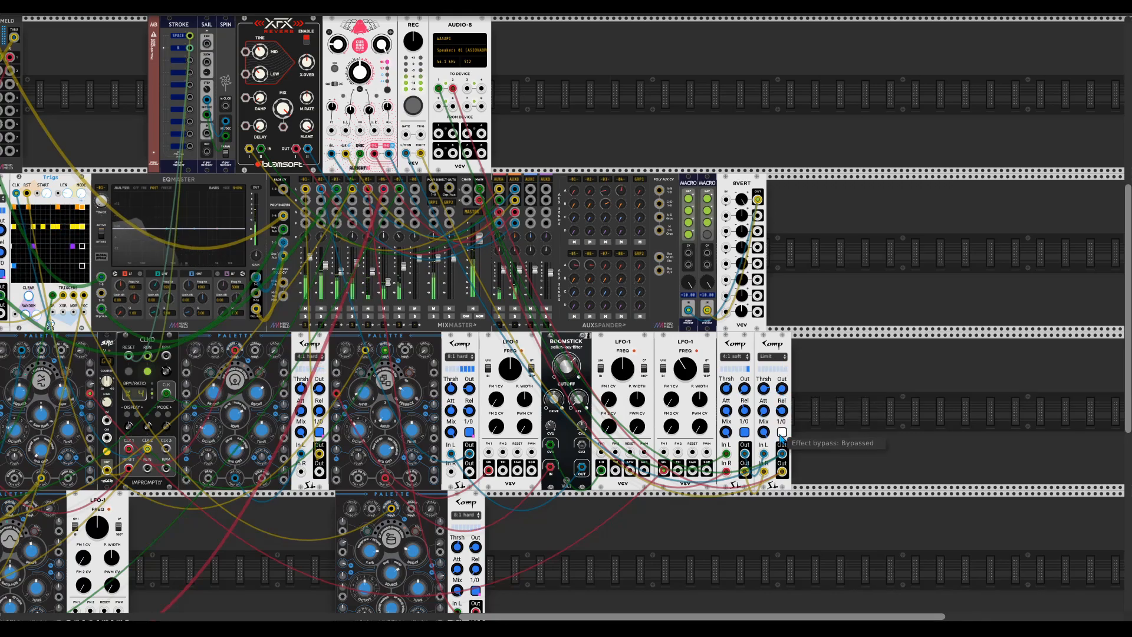
Raise the Limit Comp's threshold in stages to about 4.49 V, toggling its bypass between adjustments.
click(782, 435)
mouse_move(764, 389)
drag(765, 390, 765, 385)
click(782, 435)
click(782, 434)
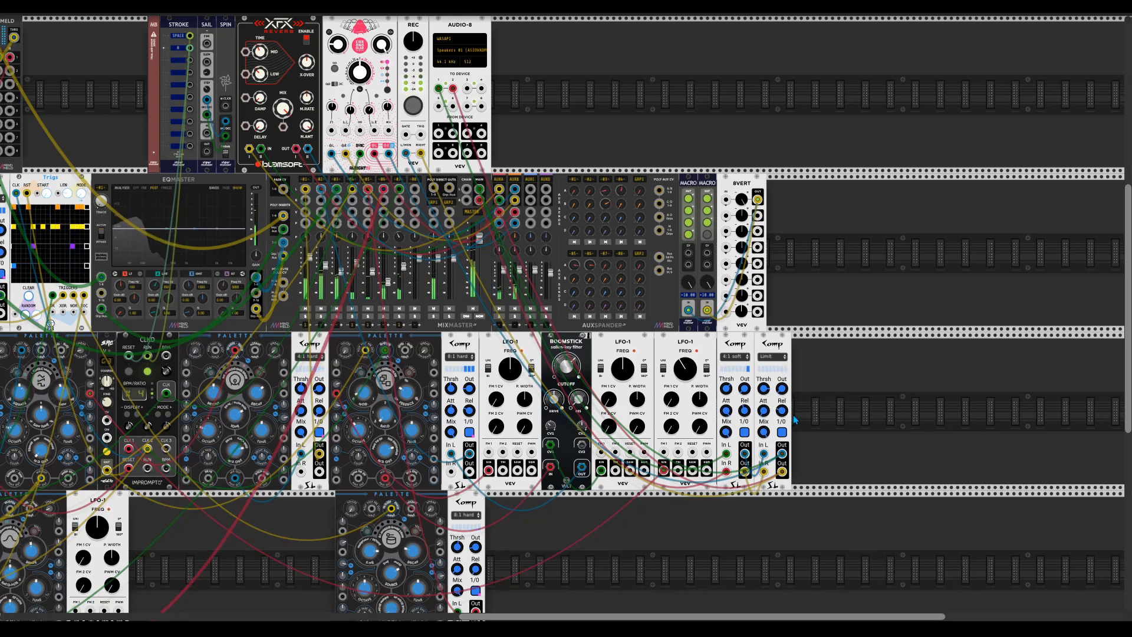
click(782, 435)
click(782, 435)
drag(764, 389, 764, 382)
click(782, 434)
click(782, 434)
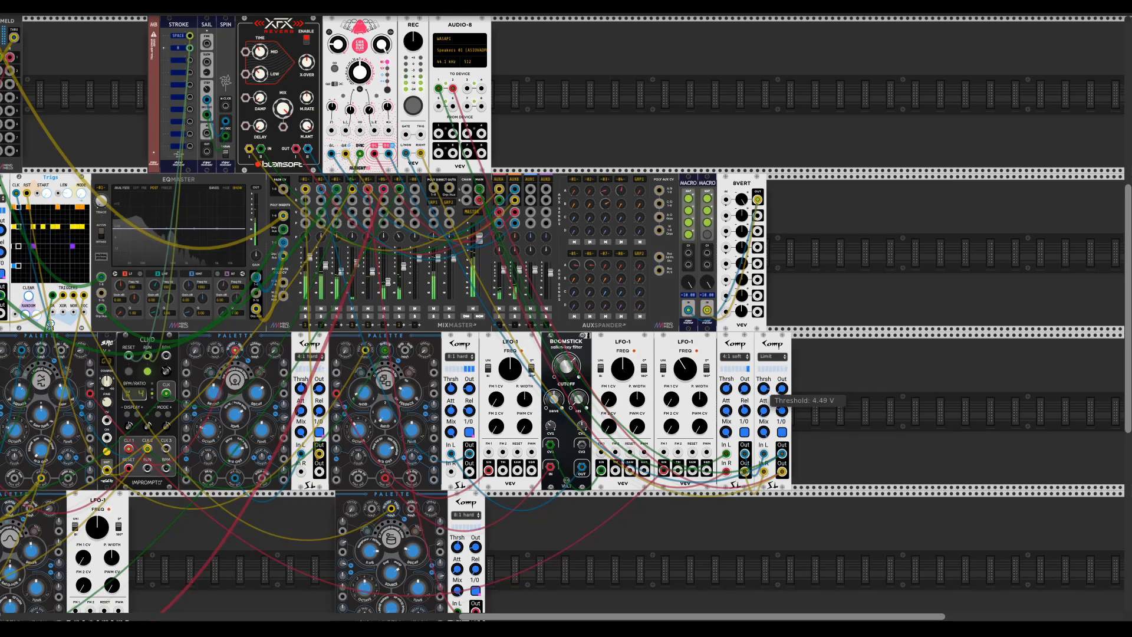
Set the Limit Comp's makeup gain to about 2.11 dB and compare it bypassed and active.
click(782, 435)
click(782, 434)
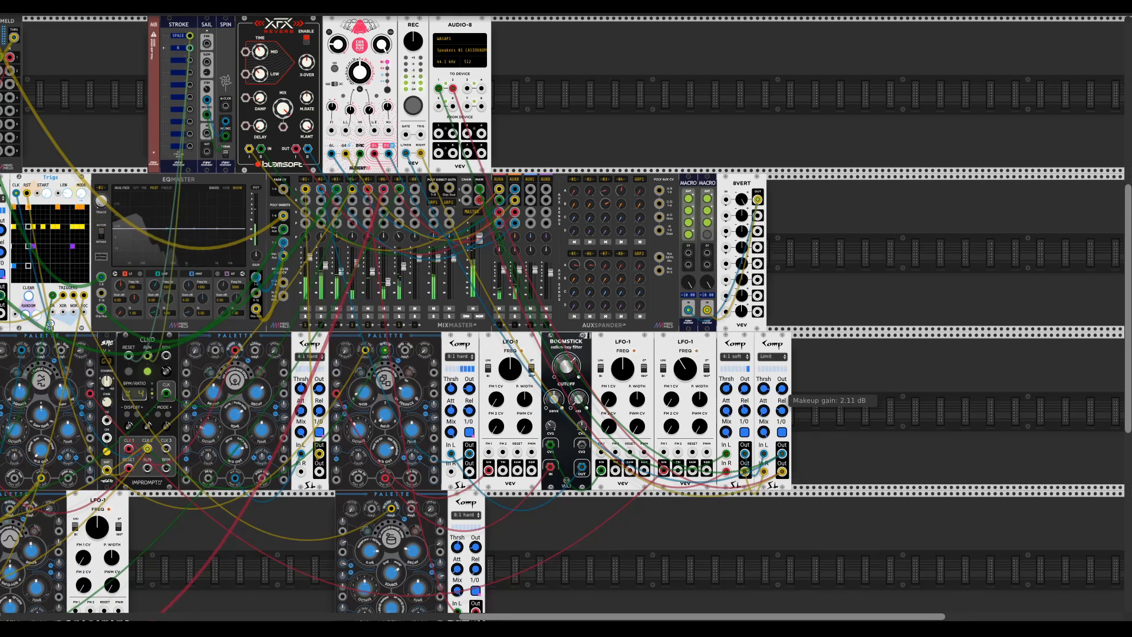
click(782, 434)
click(782, 434)
Use the first 8VERT control to compare the whole patch with compression bypassed and active.
drag(836, 563, 847, 561)
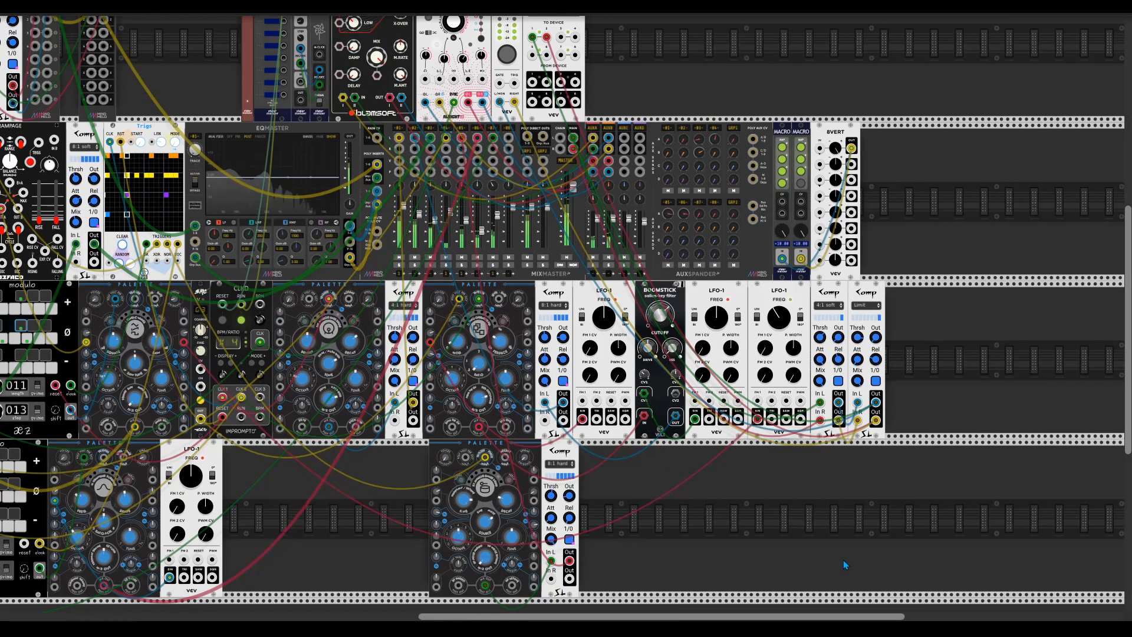
scroll(728, 512, down, 1)
drag(708, 498, 811, 490)
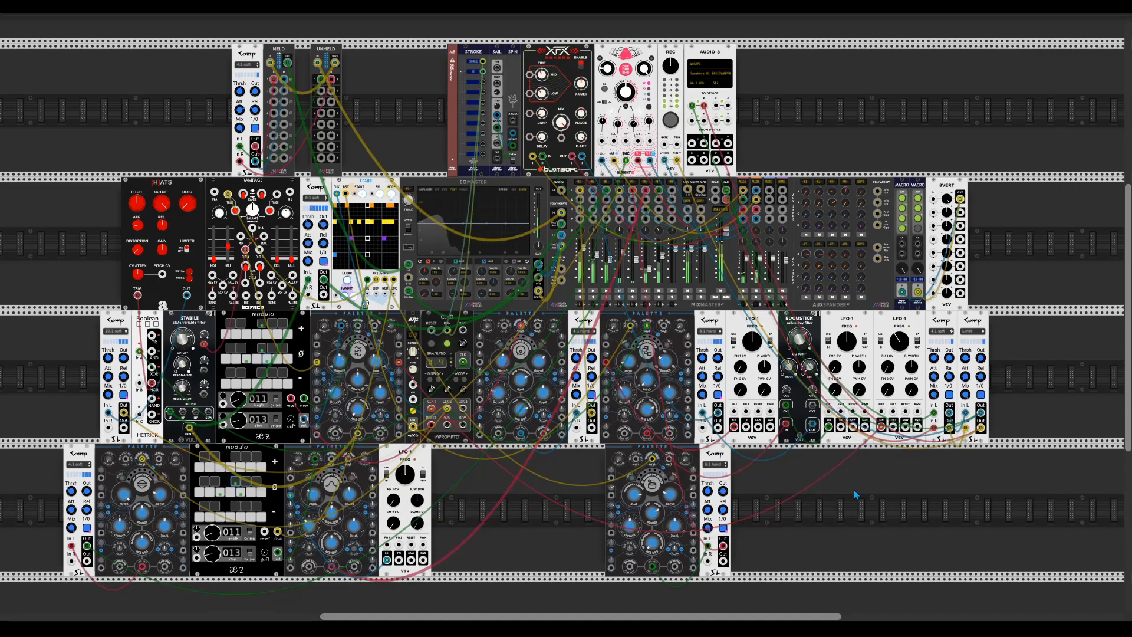
mouse_move(947, 201)
drag(948, 201, 947, 236)
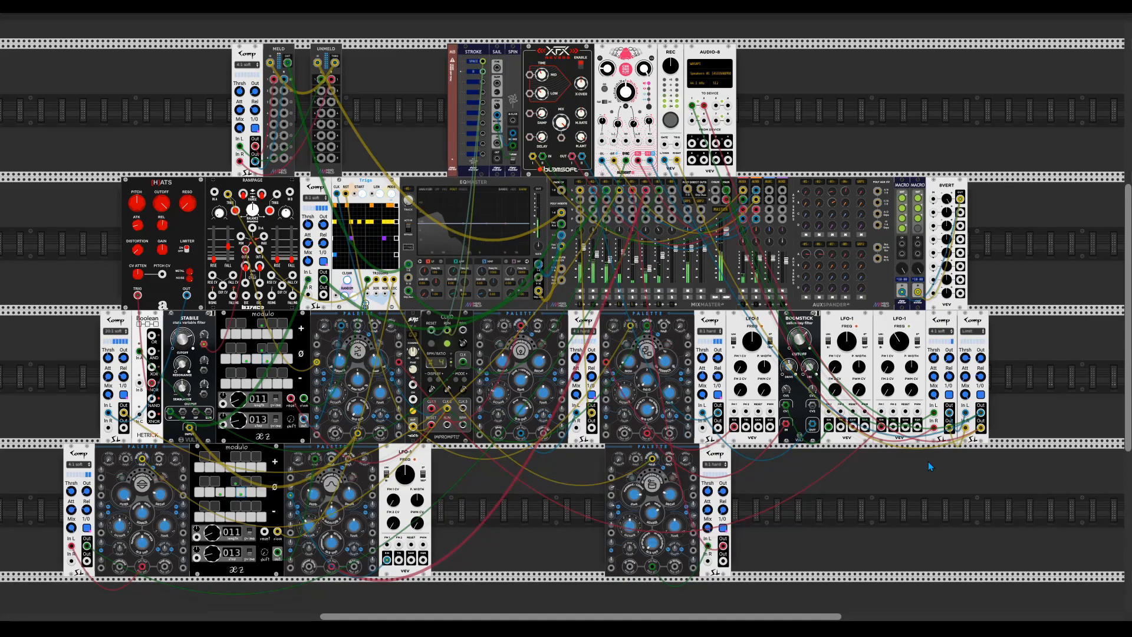
right_click(713, 328)
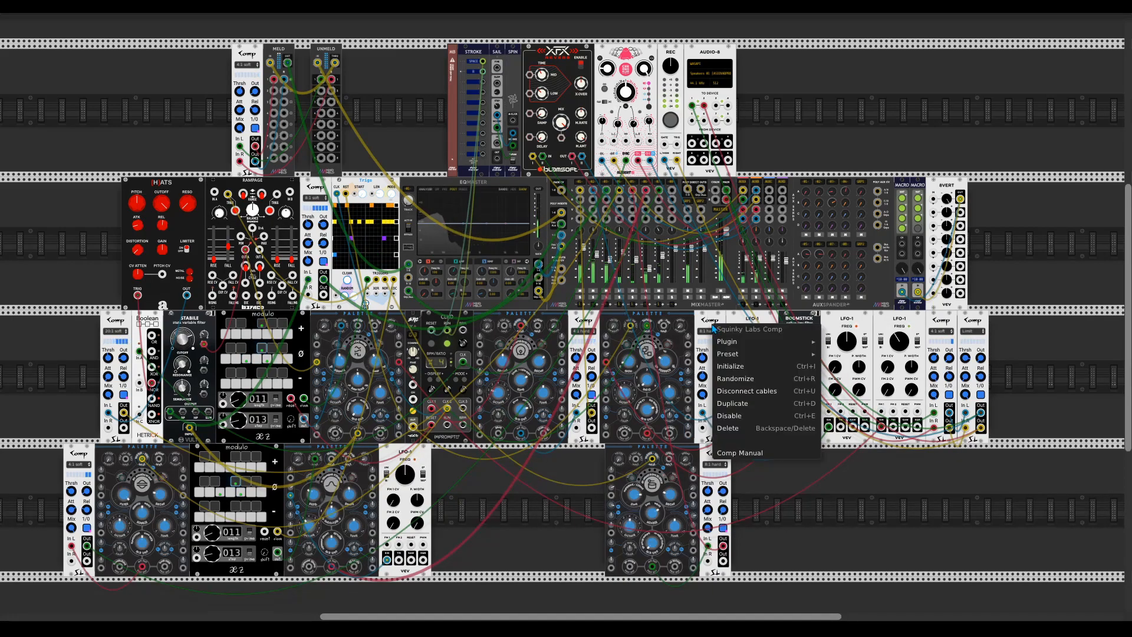
click(713, 316)
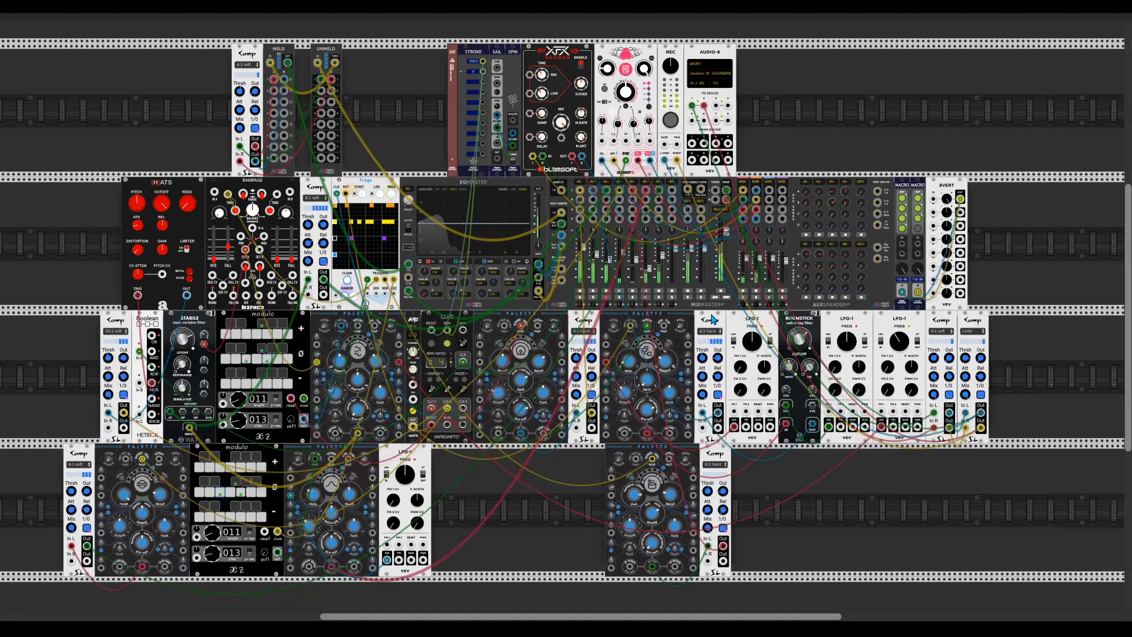